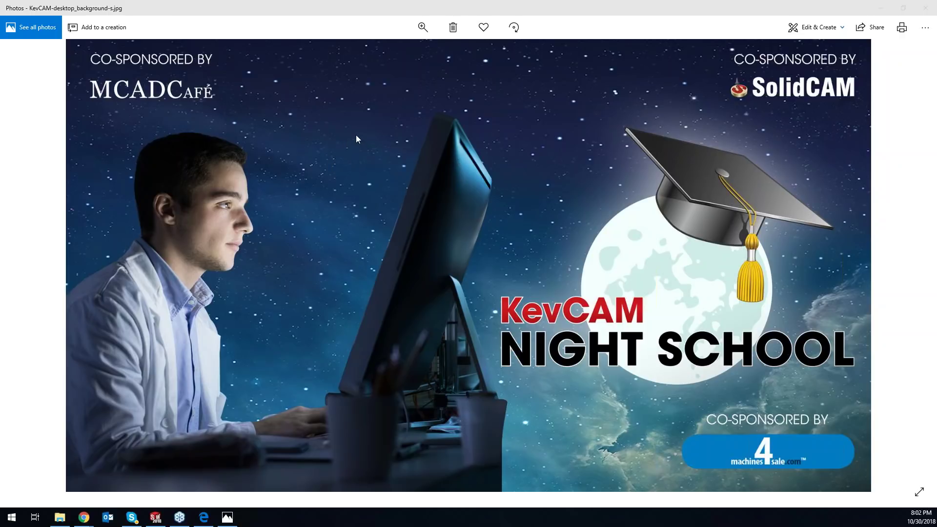
Switch to the SOLIDWORKS assembly and start defining a new fixture for the CAM part
left_click(879, 8)
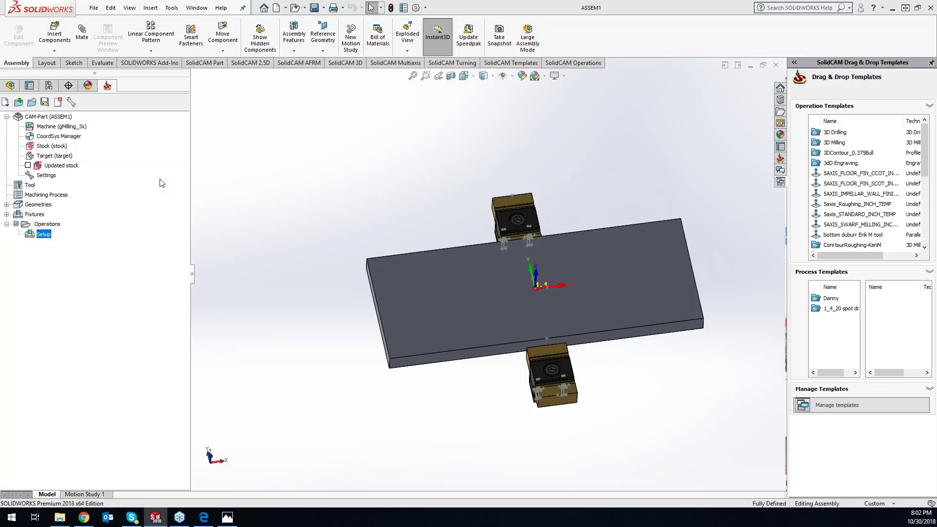
right_click(40, 218)
left_click(63, 224)
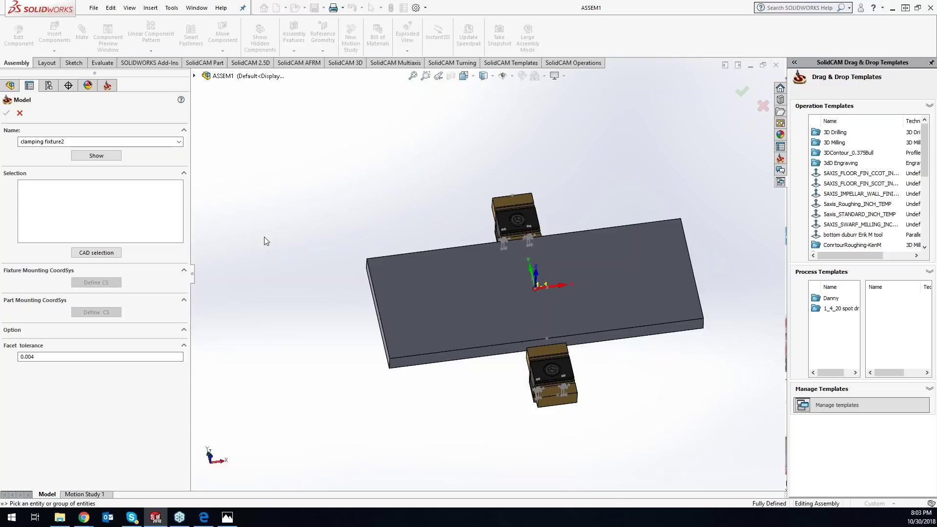
left_click(530, 207)
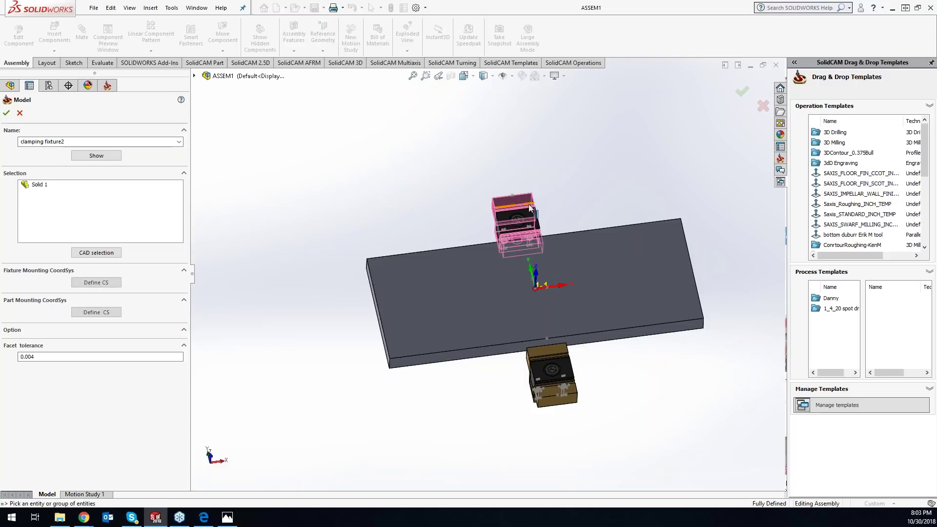
left_click(518, 220)
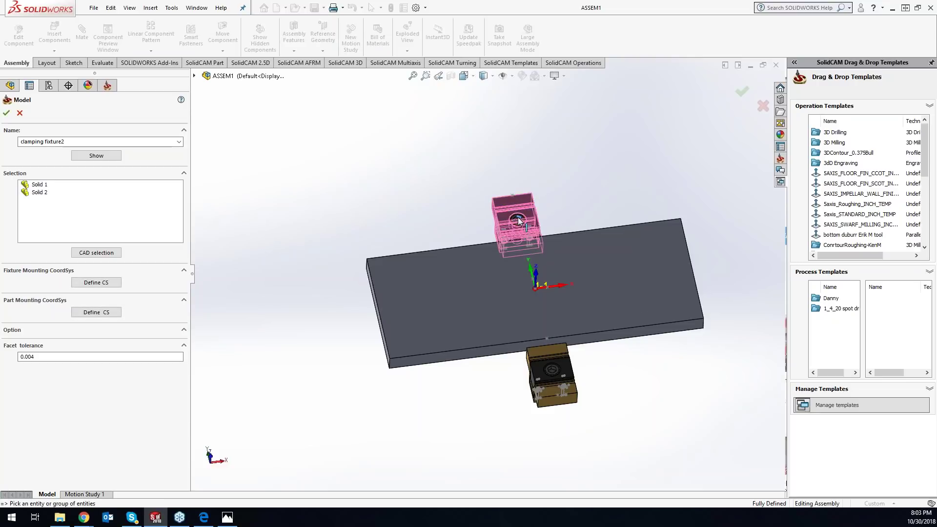
left_click(518, 221)
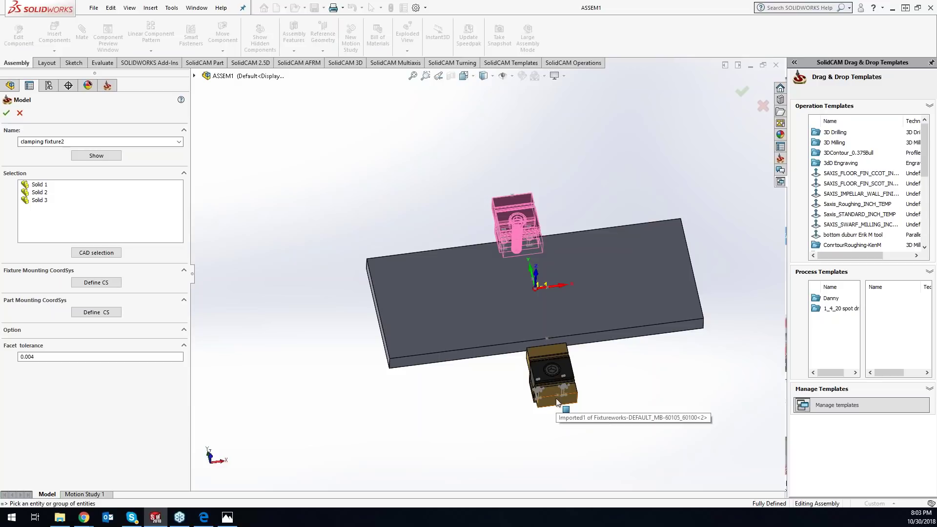
right_click(47, 202)
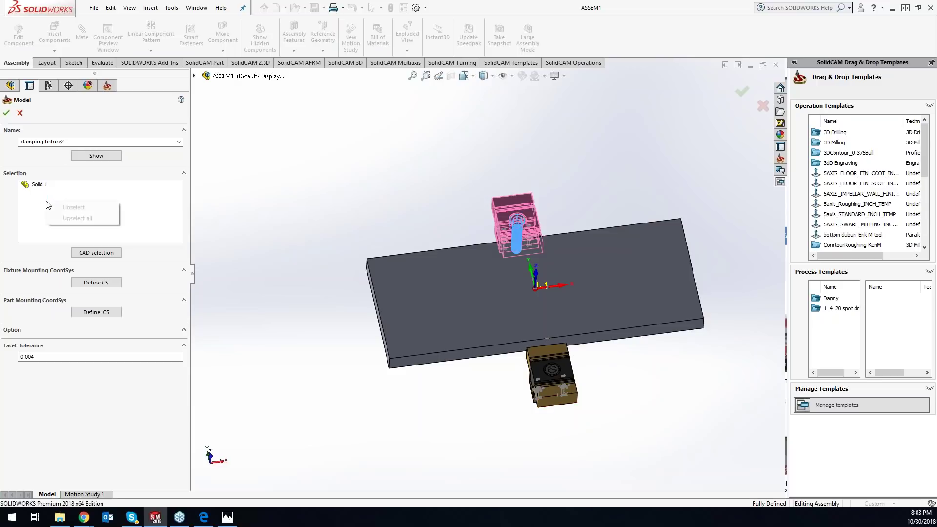
left_click(68, 219)
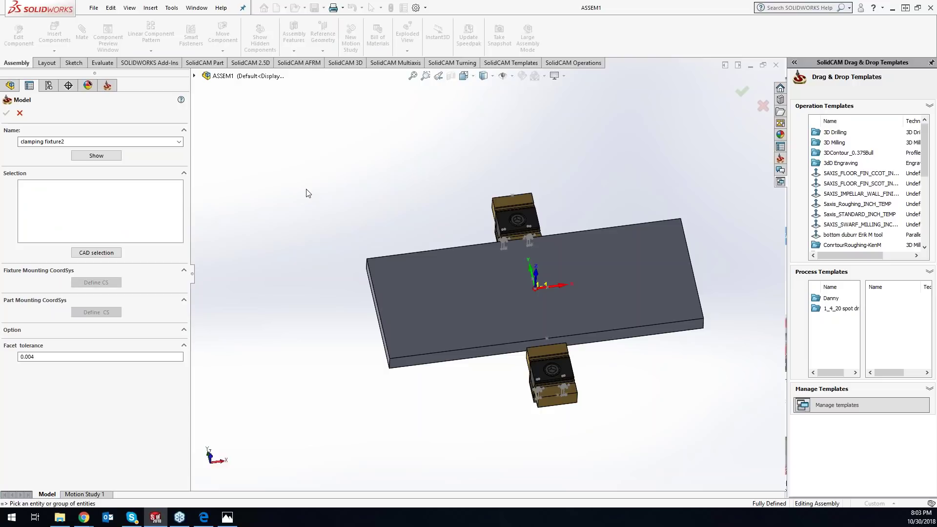
Define clamping fixture2 from all ten Fixtureworks components listed in the DesignModel assembly tree, leaving out Part1
left_click(194, 76)
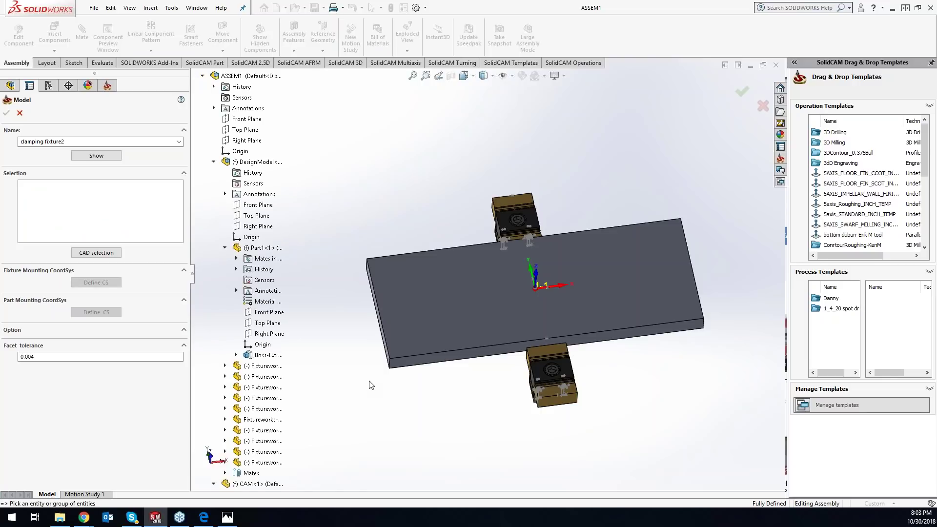
left_click(225, 248)
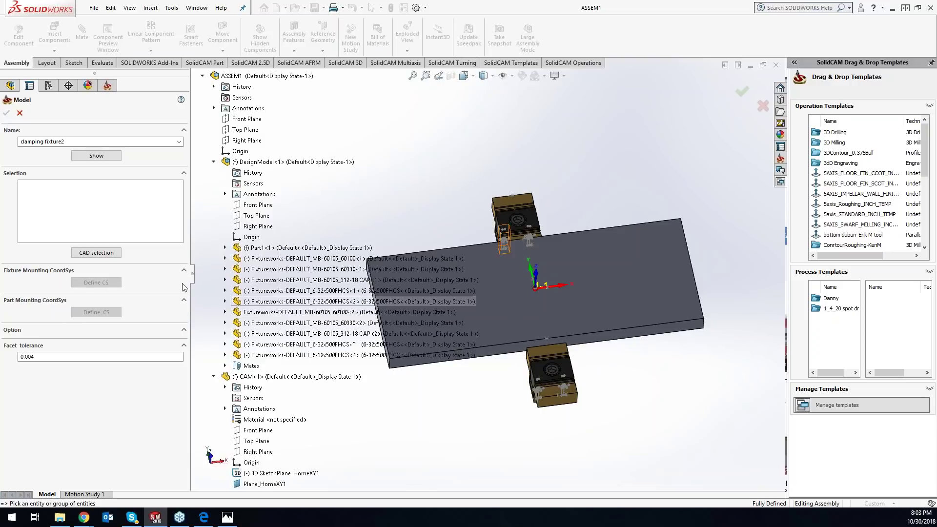
left_click(96, 252)
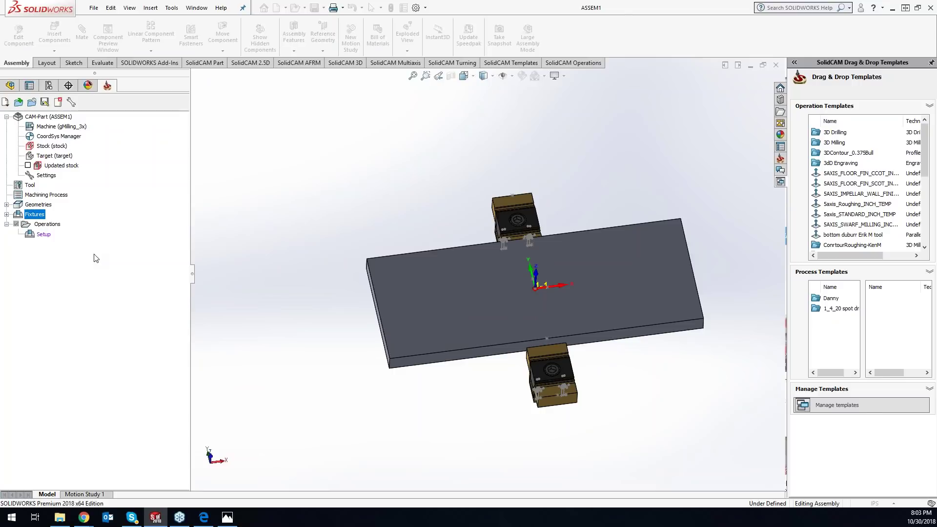
left_click(263, 258)
left_click(264, 355, "shift")
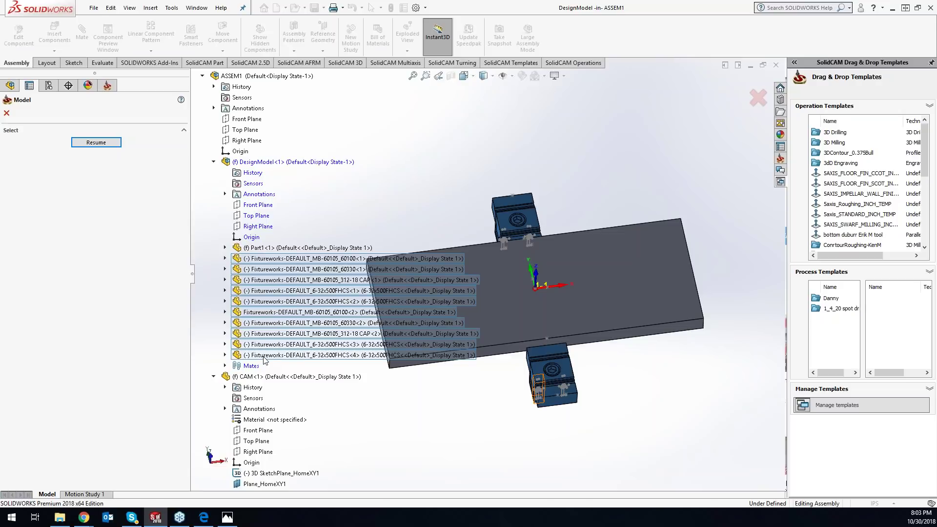
left_click(96, 143)
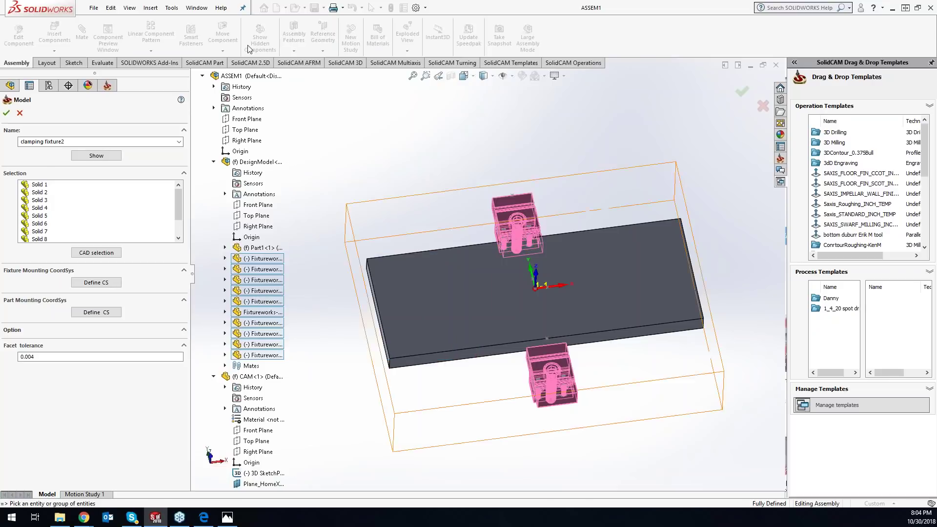
left_click(202, 76)
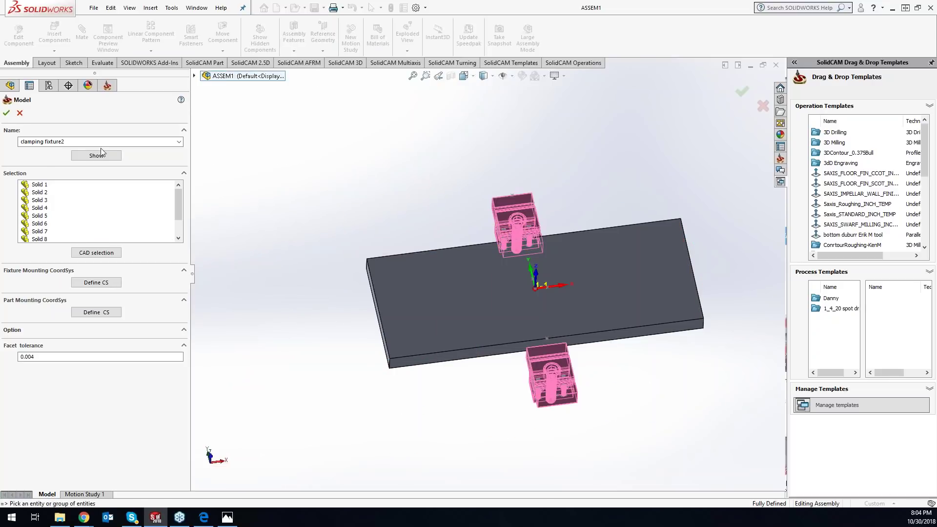
left_click(6, 113)
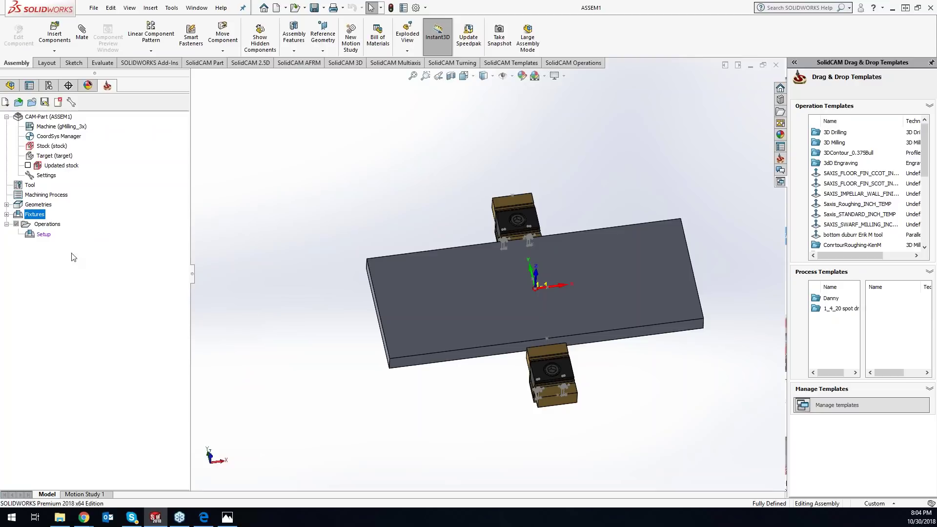
Assign the newly defined clamping fixture to the machine setup
left_click(47, 235)
double_click(45, 235)
left_click(613, 199)
left_click(620, 213)
left_click(644, 301)
scroll(625, 337, "down", 2)
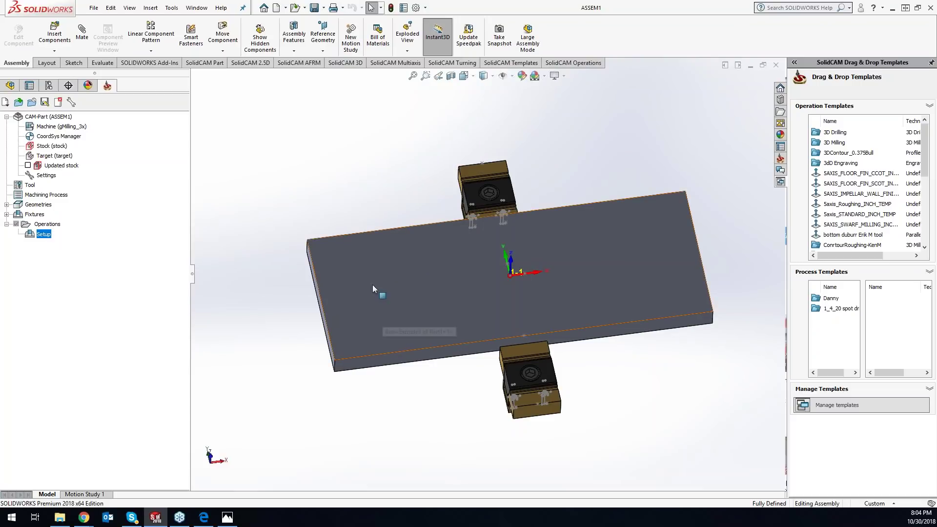
Add a Profile milling operation and use a chain around the plate's top outer edge as its geometry
right_click(58, 225)
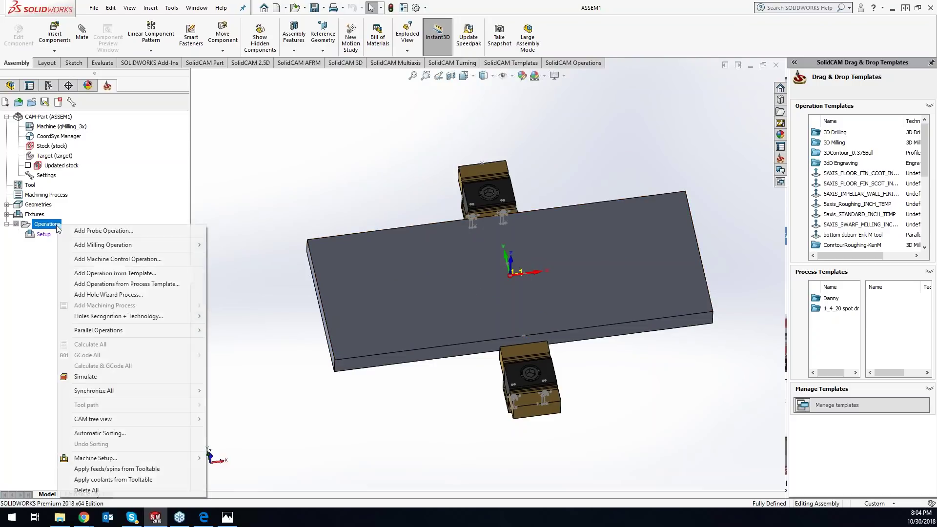
mouse_move(90, 248)
left_click(249, 220)
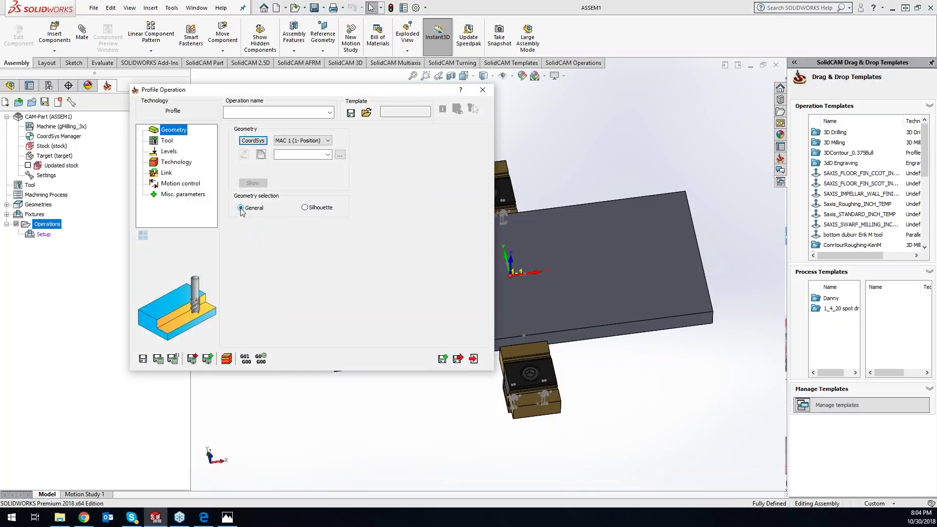
left_click(260, 154)
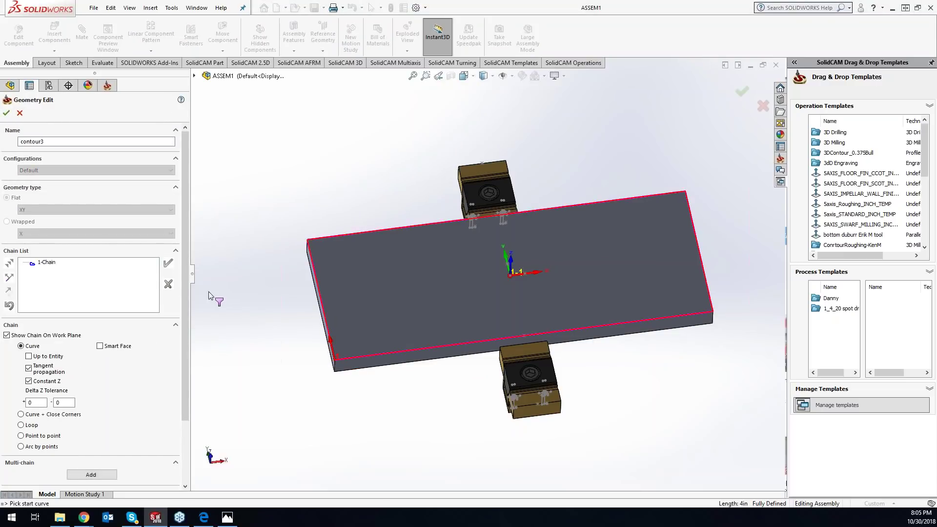
left_click(7, 113)
Assign the 0.25 inch end mill, tool number 431, to the profile operation
left_click(167, 141)
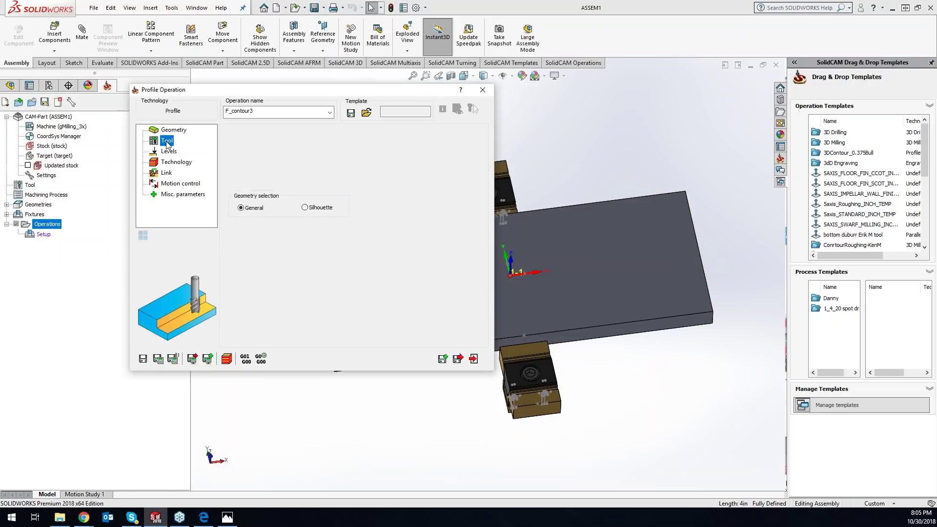
left_click(285, 278)
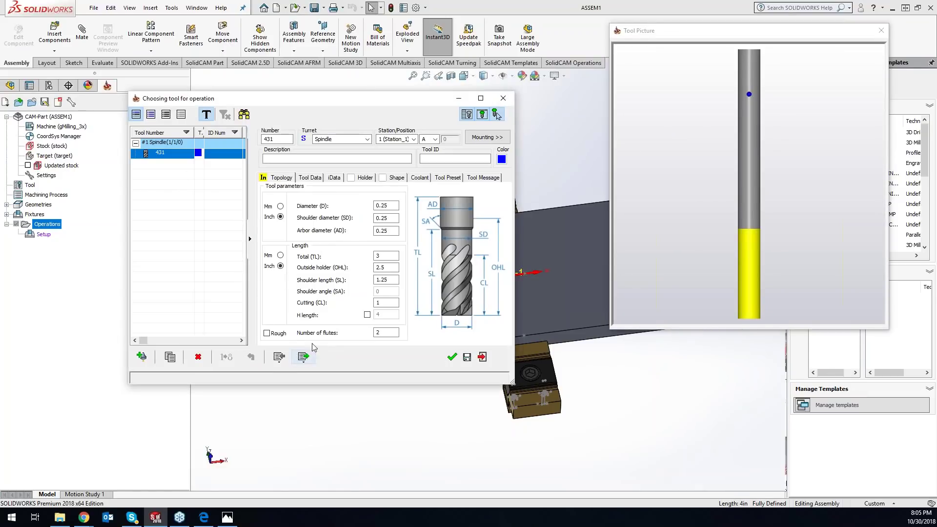
left_click(452, 356)
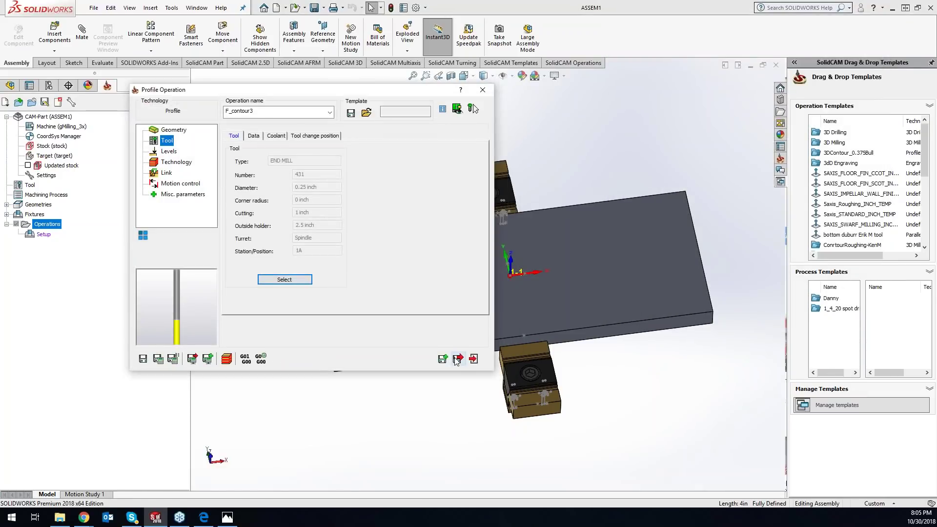
Set the upper level to 0 from the plate's top face and the profile depth to 0.5 from its bottom corner, then calculate the operation
left_click(169, 151)
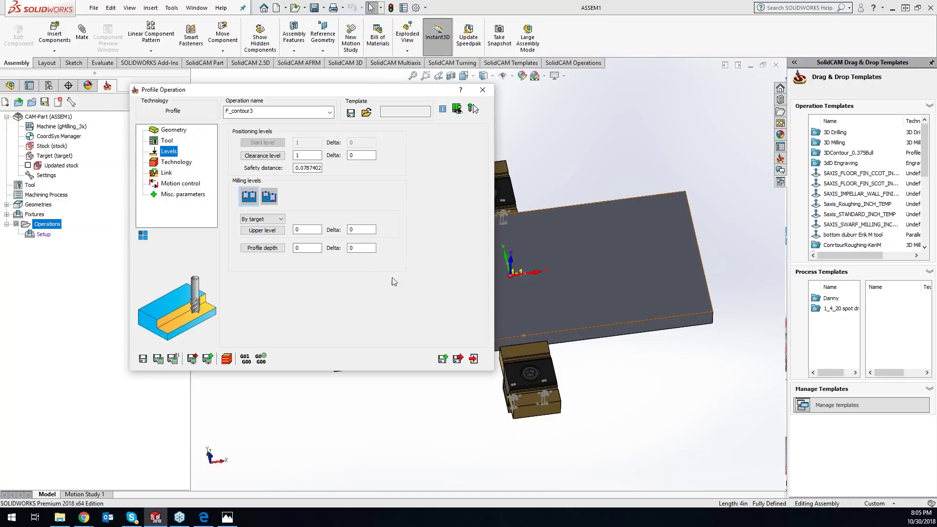
left_click(308, 248)
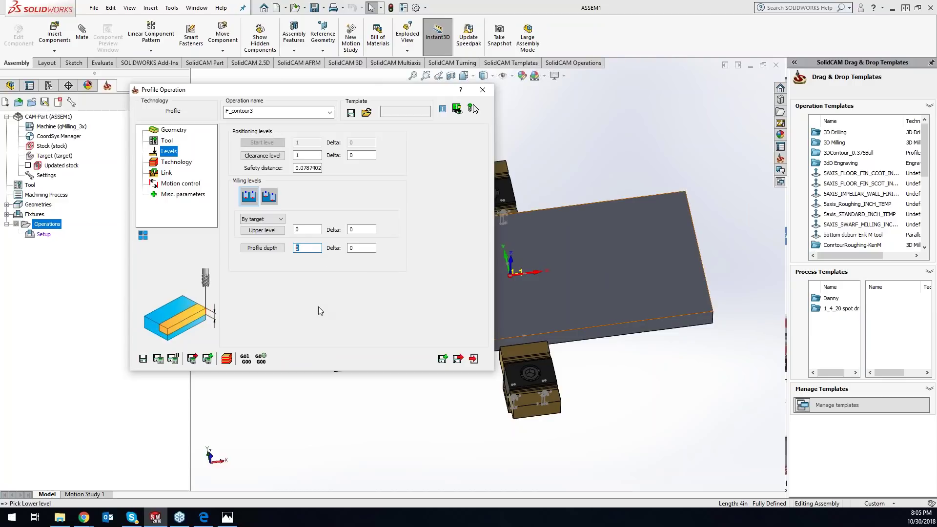
left_click(310, 249)
left_click(712, 324)
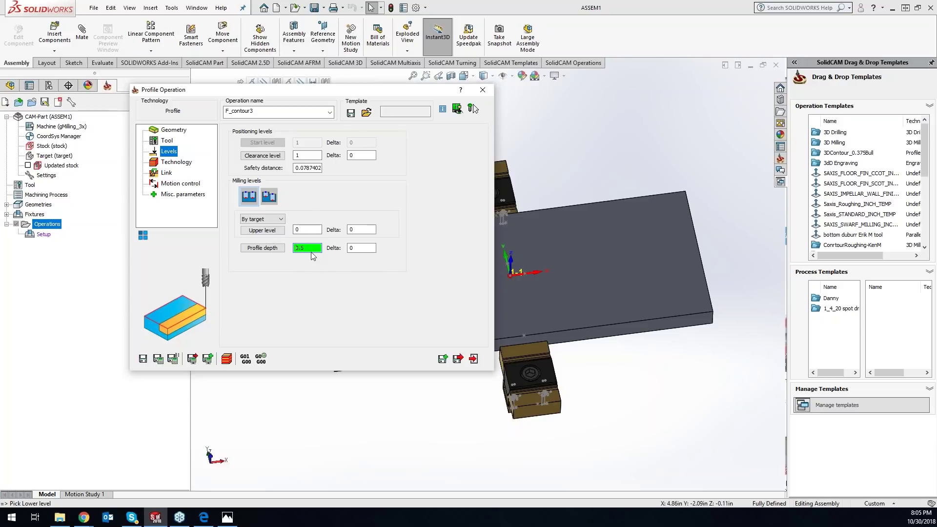
left_click(311, 232)
left_click(597, 277)
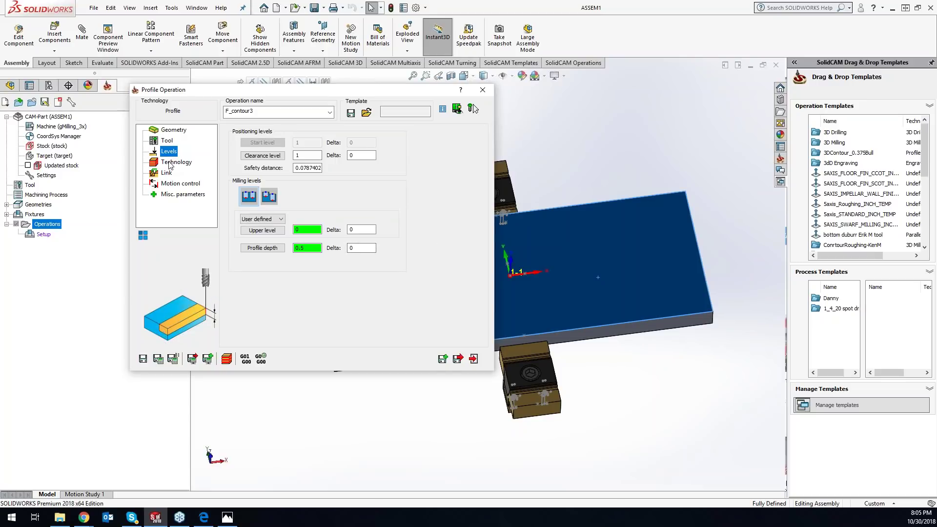
left_click(159, 359)
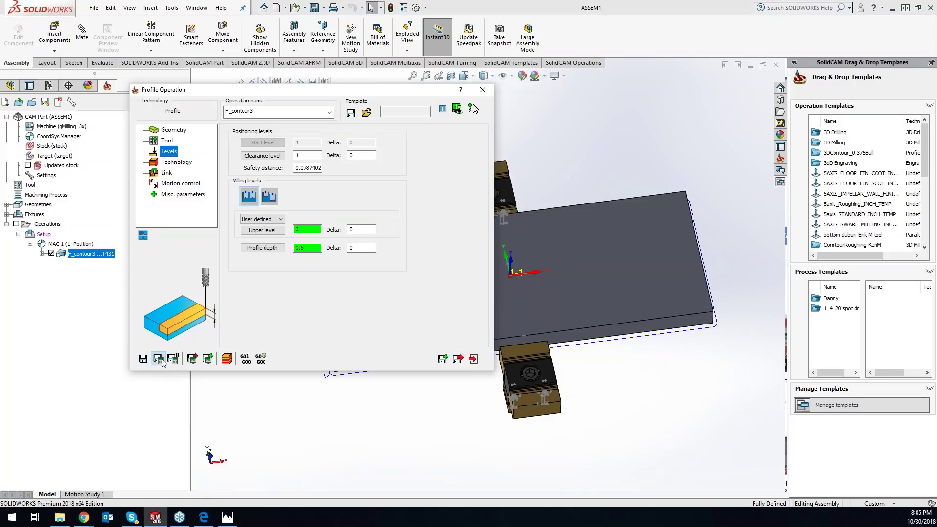
Simulate the profile operation in SolidVerify with clash monitoring stopped for the current operation, and inspect where the tool cuts the clamps
left_click(226, 359)
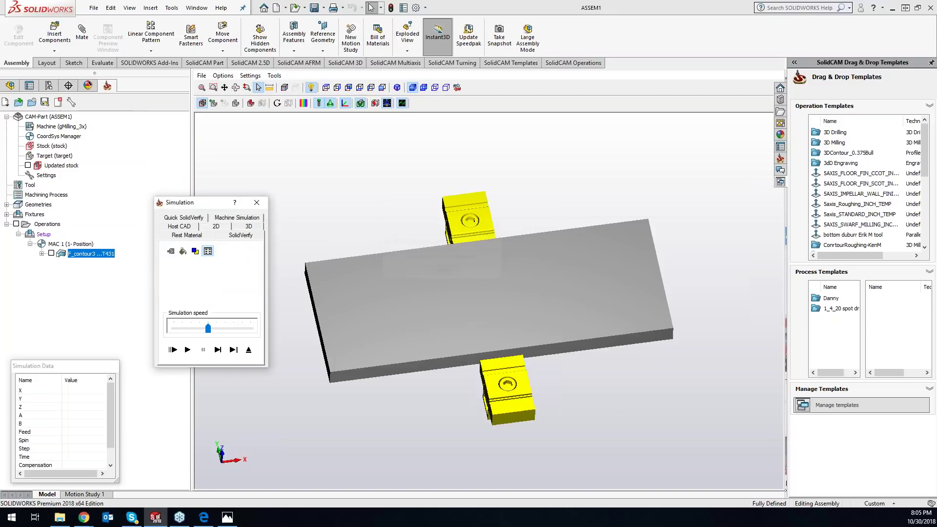
left_click(187, 349)
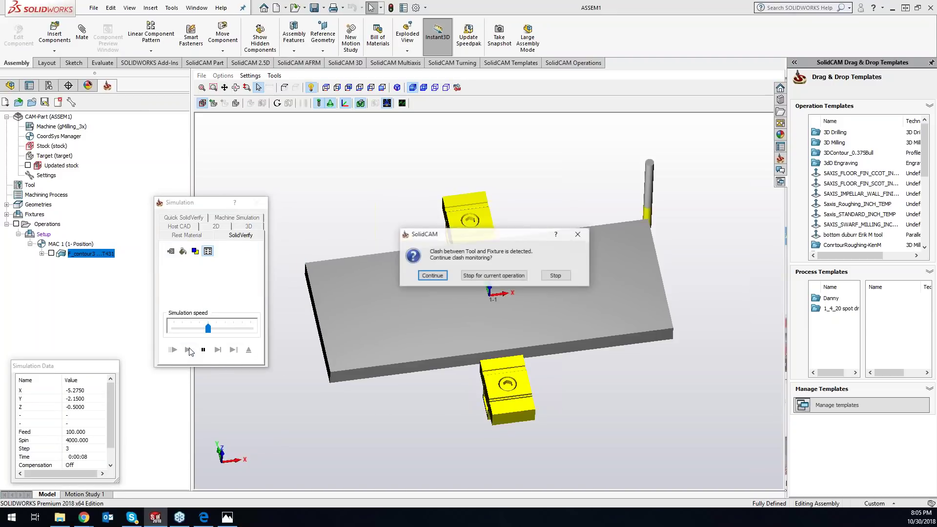
left_click(493, 276)
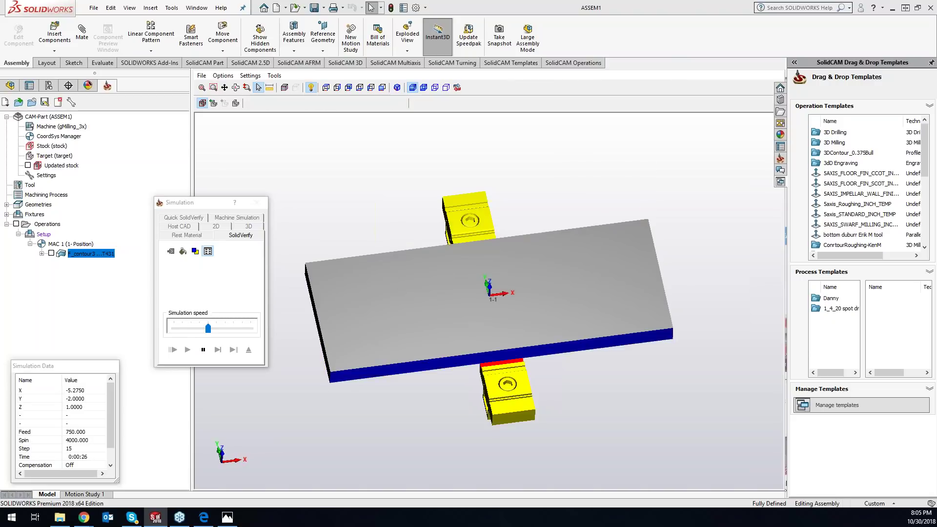
middle_click_drag(672, 437, 671, 434)
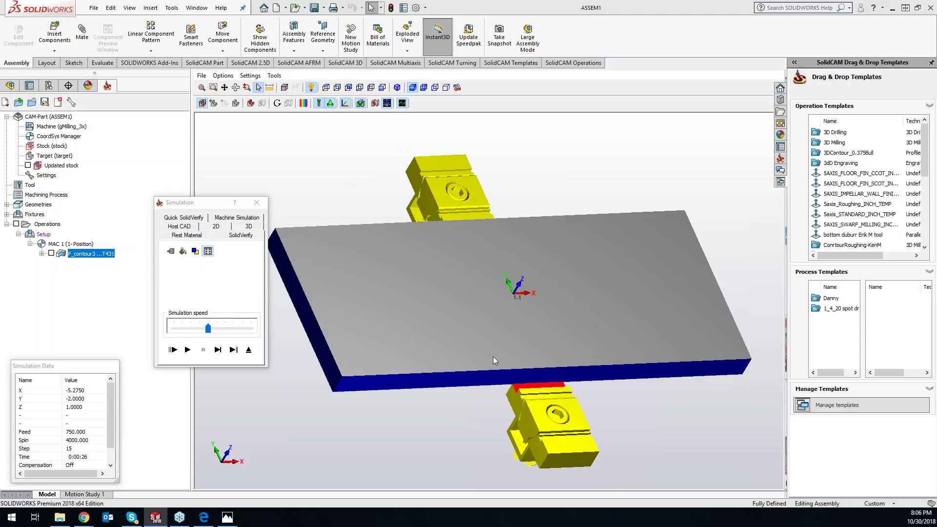
left_click(256, 202)
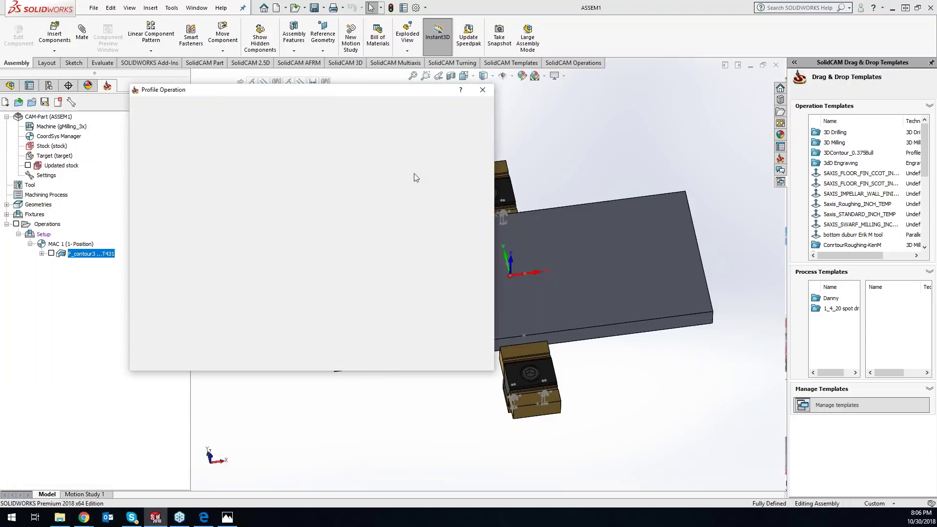
left_click(481, 90)
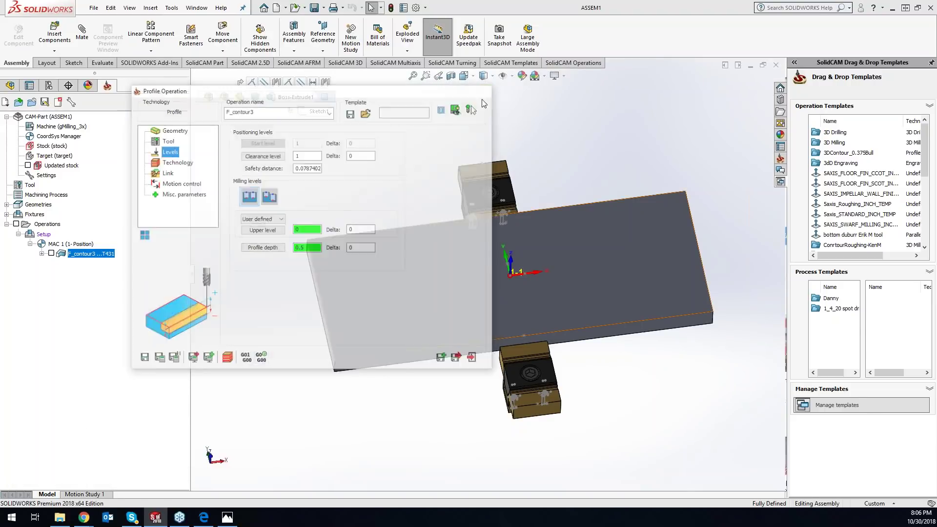
Delete the F_contour3 profile operation from the setup
right_click(90, 259)
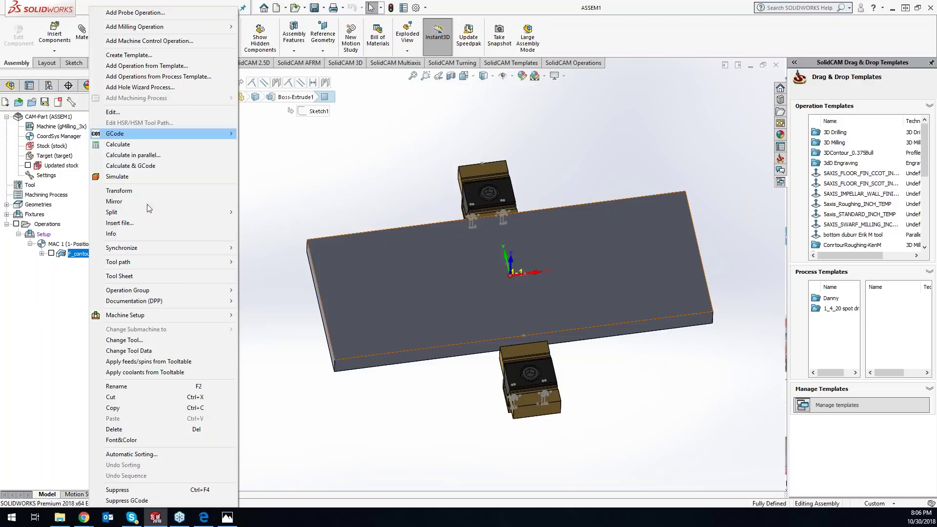
left_click(117, 429)
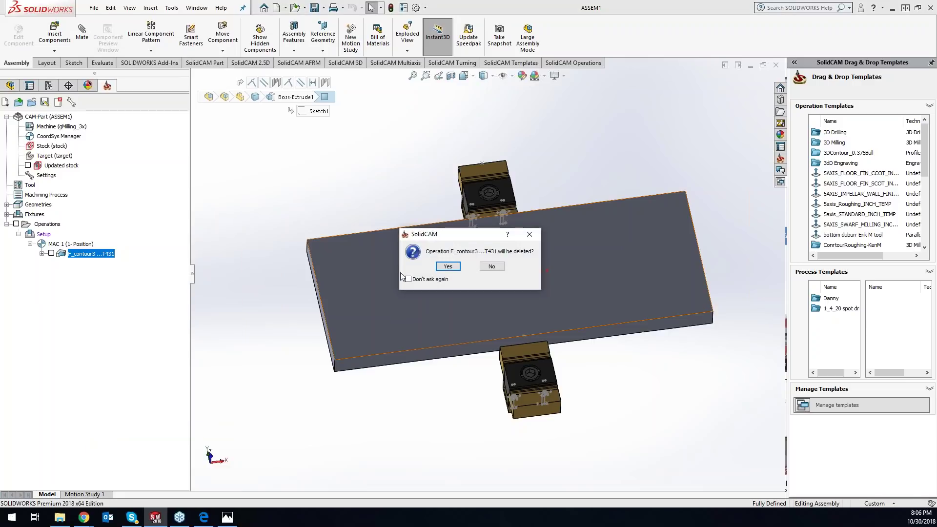
left_click(448, 267)
Add a ToolBox Cycles milling operation that uses the Temporary Bridges technology
right_click(58, 227)
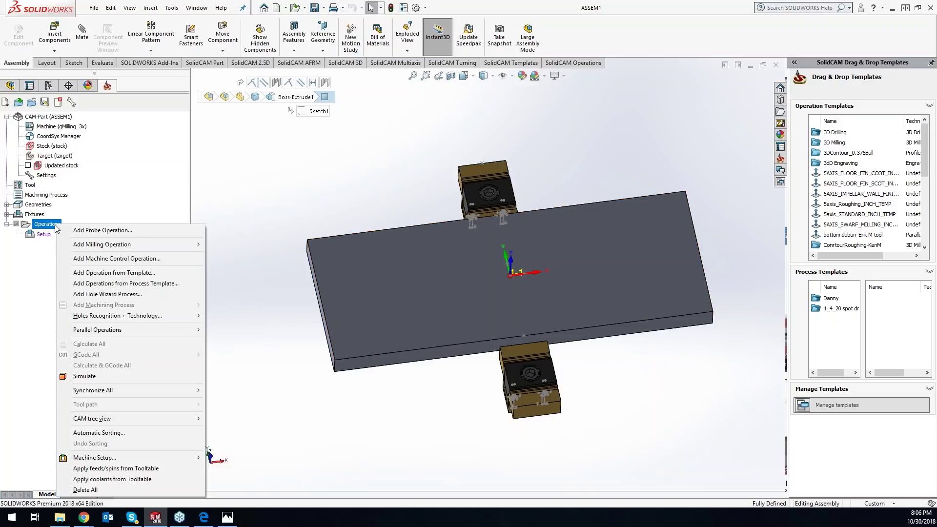
mouse_move(127, 244)
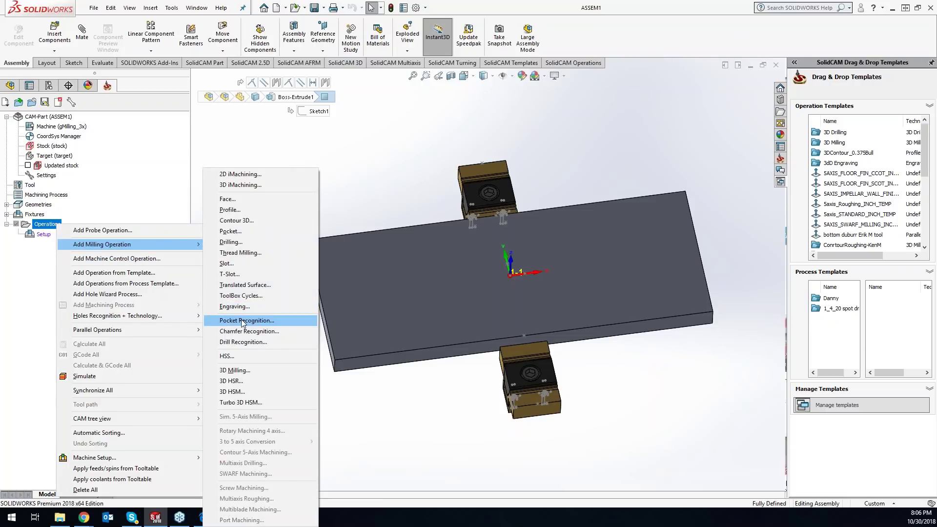
left_click(245, 296)
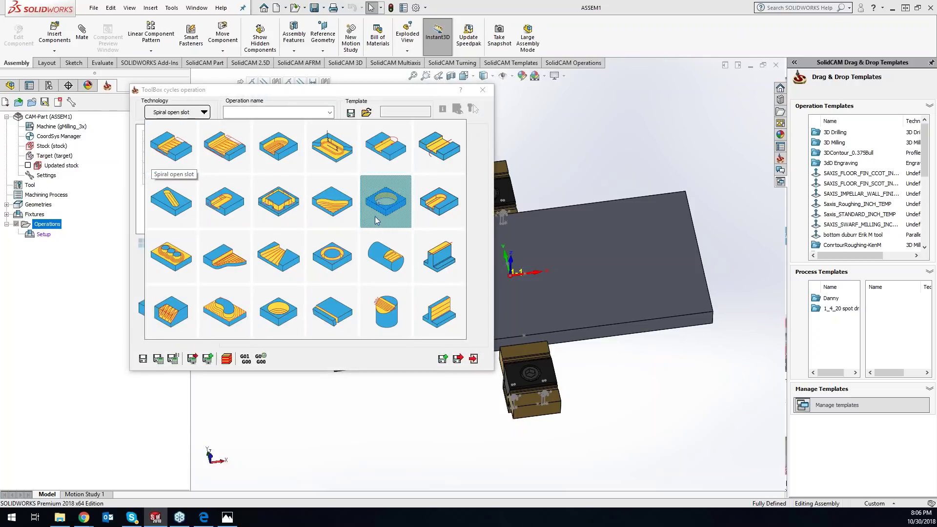
left_click(288, 207)
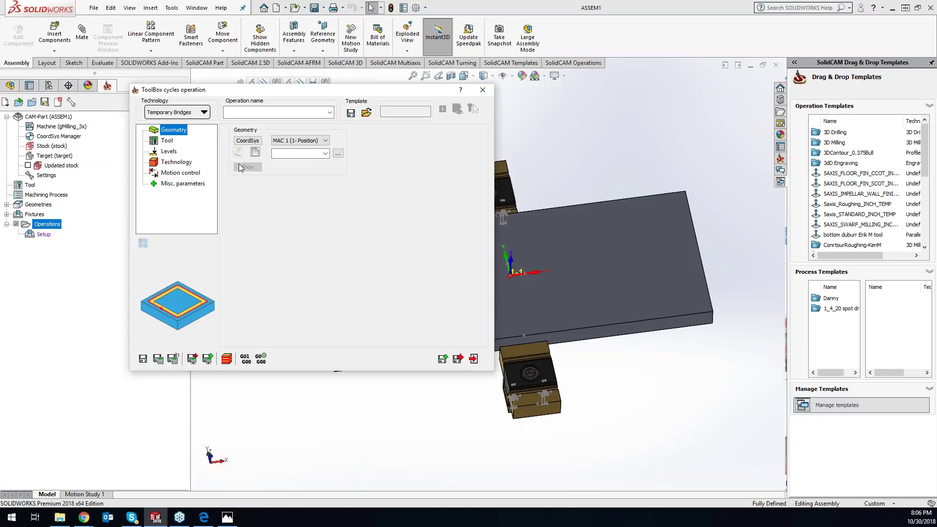
Define the operation's geometry as a closed chain around the plate's top outer edges and accept it
left_click(257, 151)
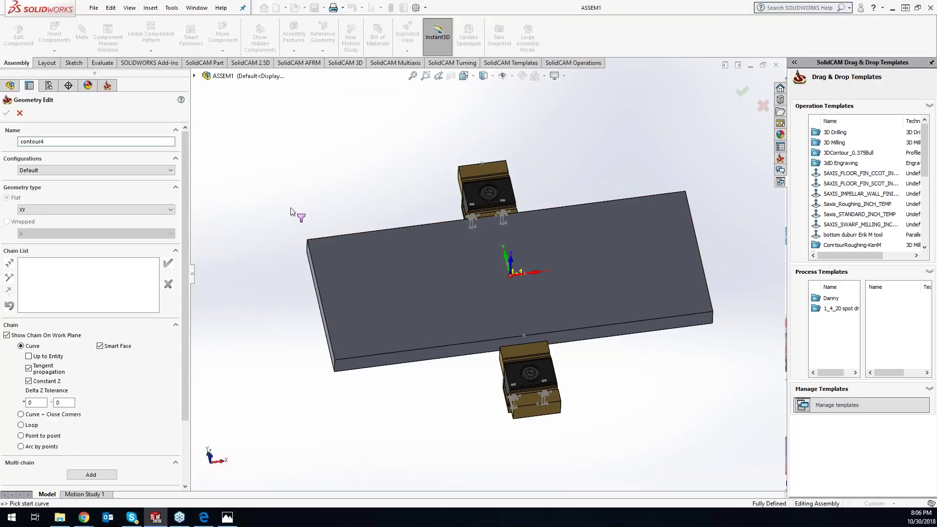
left_click(665, 317)
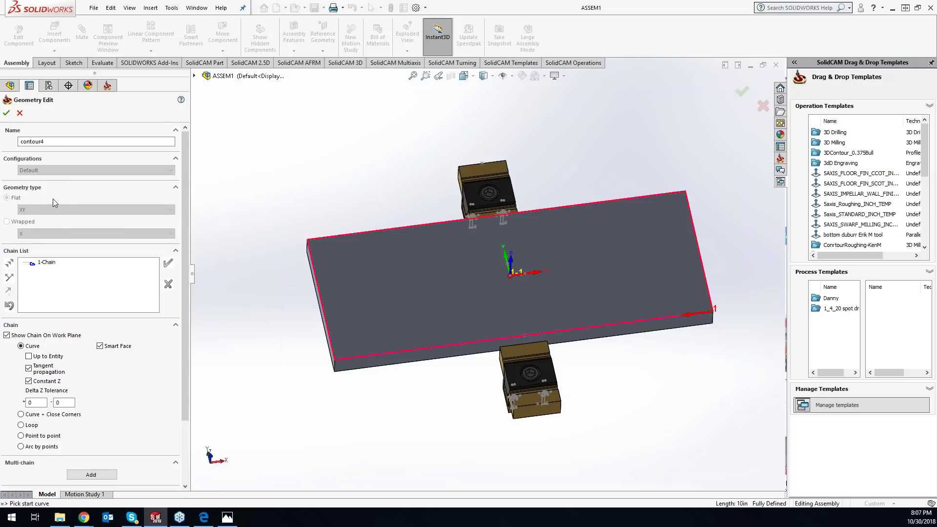
left_click(7, 114)
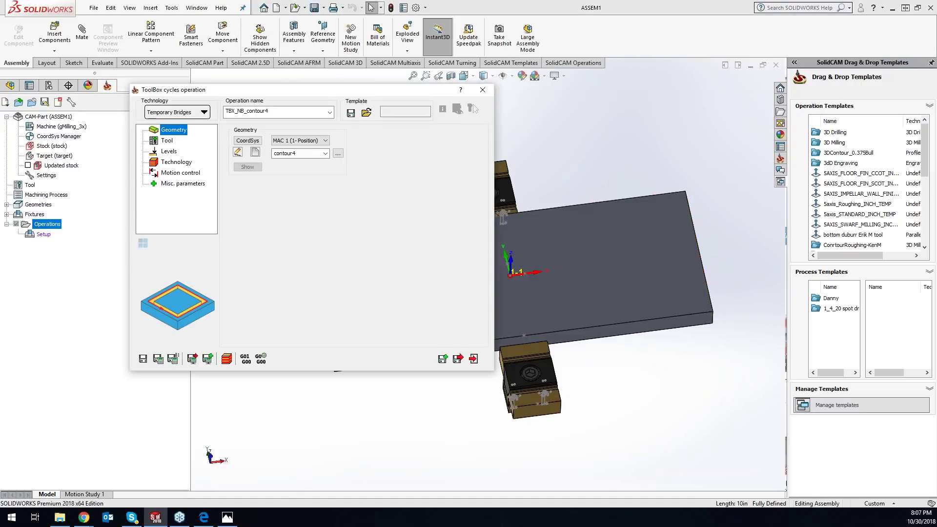
Assign the end mill from the part's tool table to the bridges operation
left_click(167, 140)
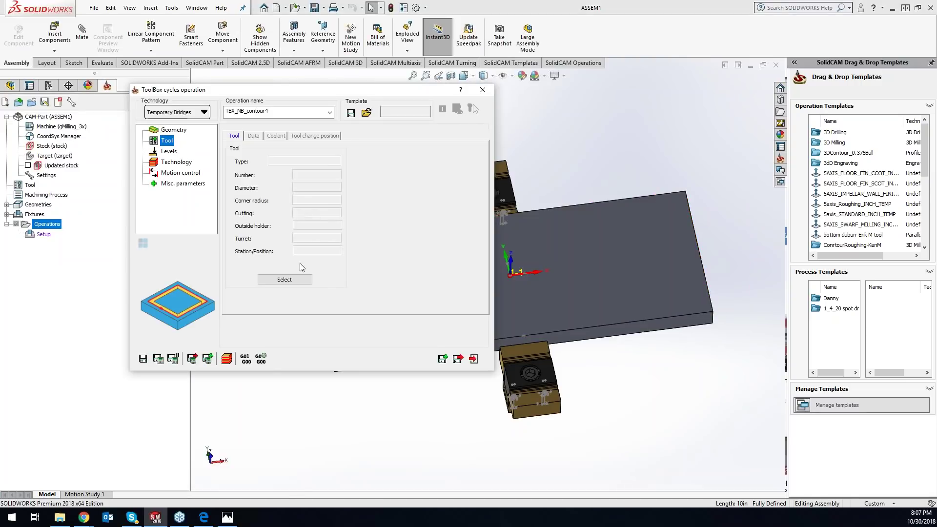
left_click(299, 280)
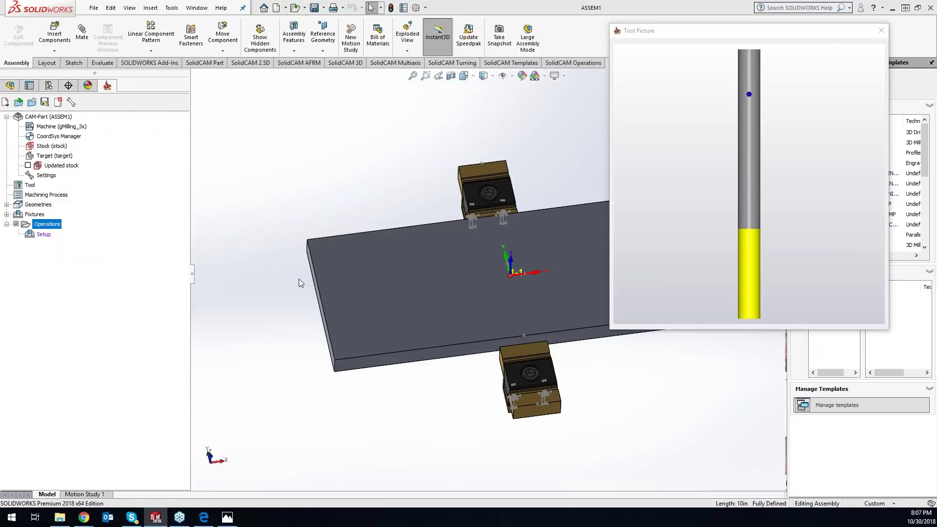
double_click(160, 153)
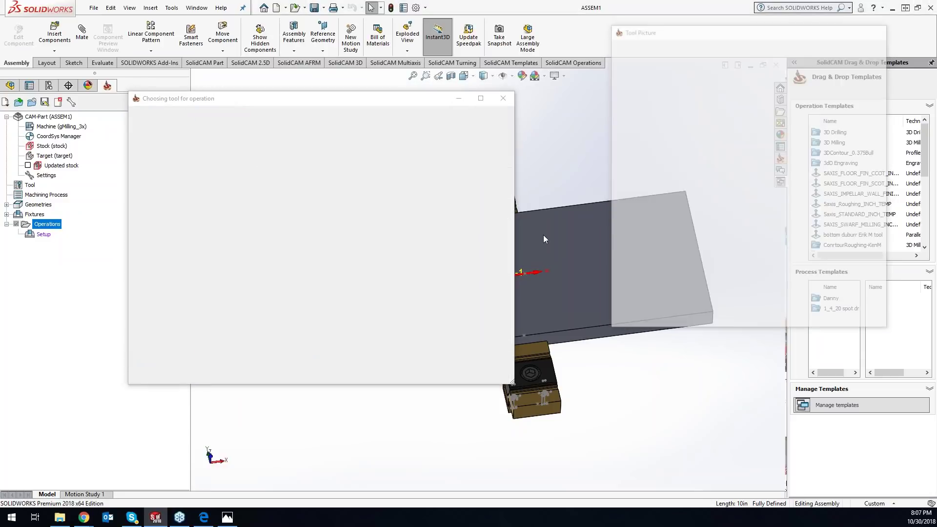
Set the milling depth to 0.5 from the plate's bottom corner, with a depth delta of -0.025
left_click(167, 152)
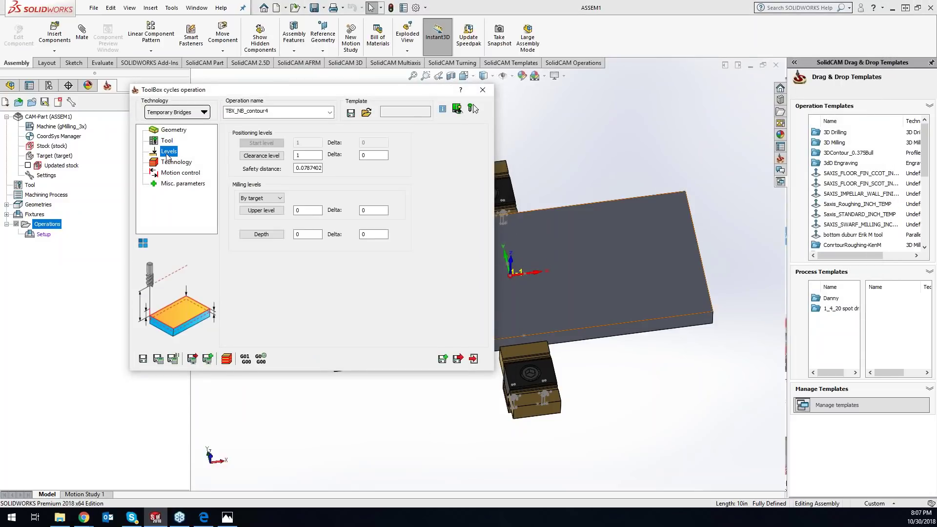
left_click(308, 234)
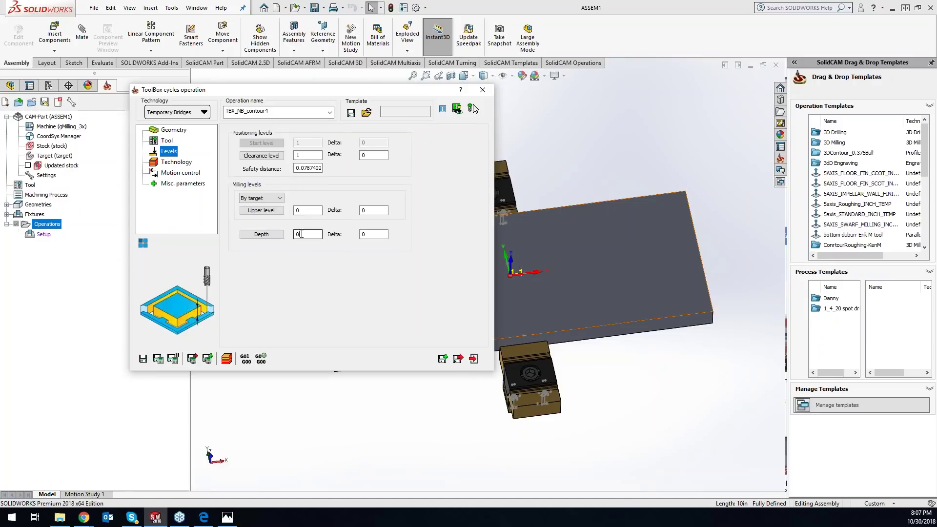
left_click(712, 323)
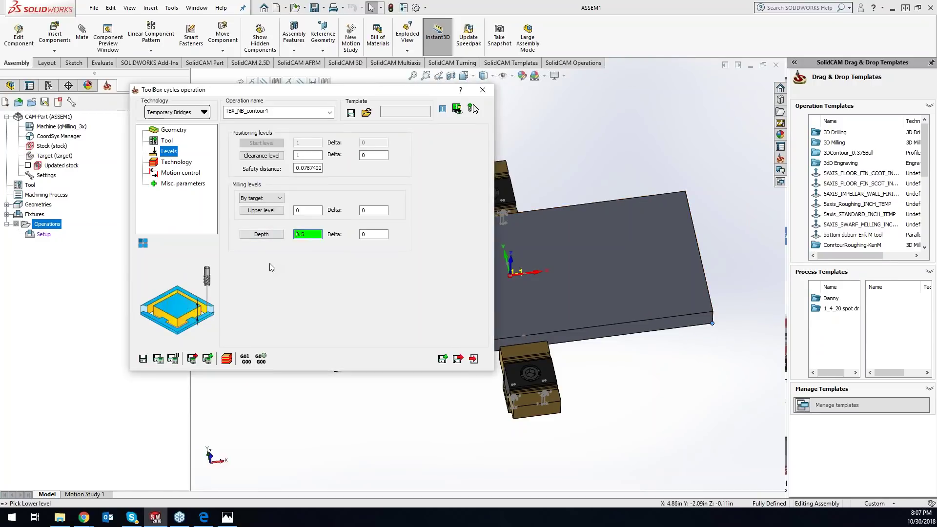
left_click(361, 236)
type("-")
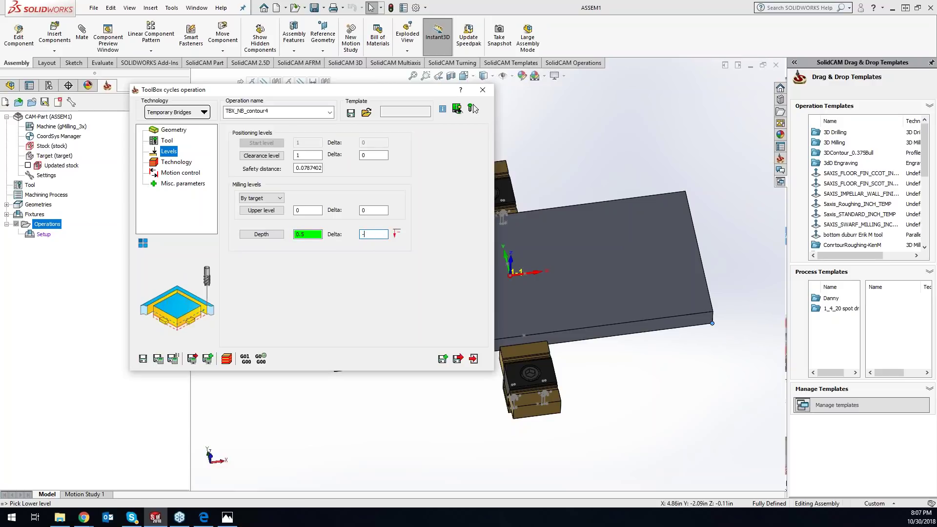
type(".025")
Set the rough step down to 0.1 and the number of automatic bridges to 2
left_click(171, 163)
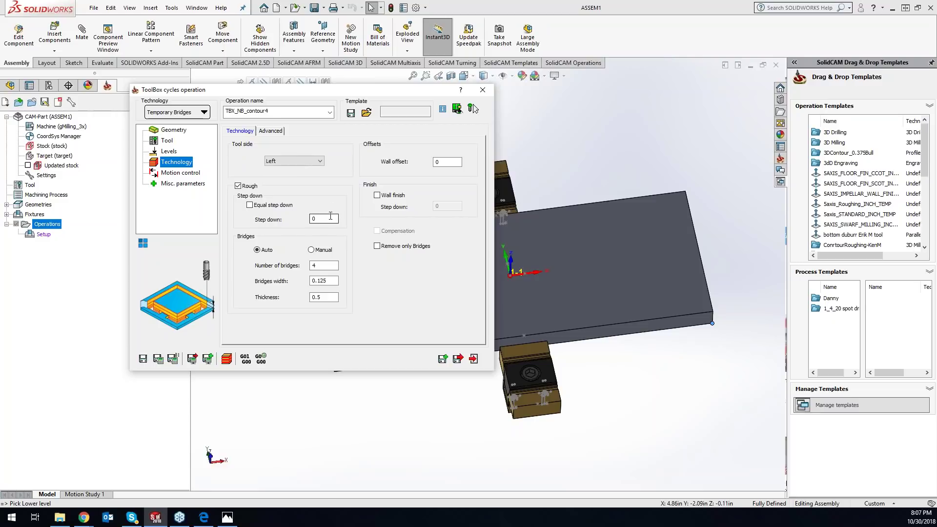
left_click_drag(330, 217, 309, 221)
left_click_drag(292, 89, 245, 72)
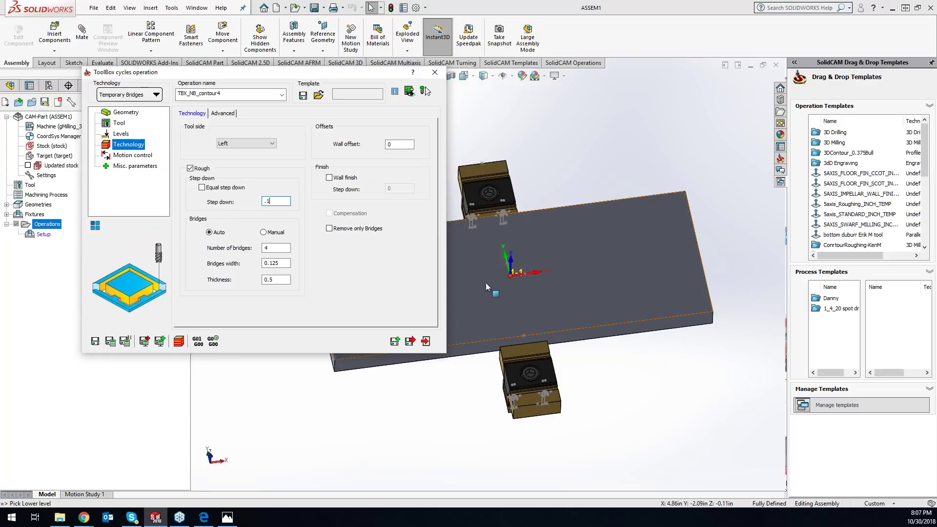
double_click(267, 248)
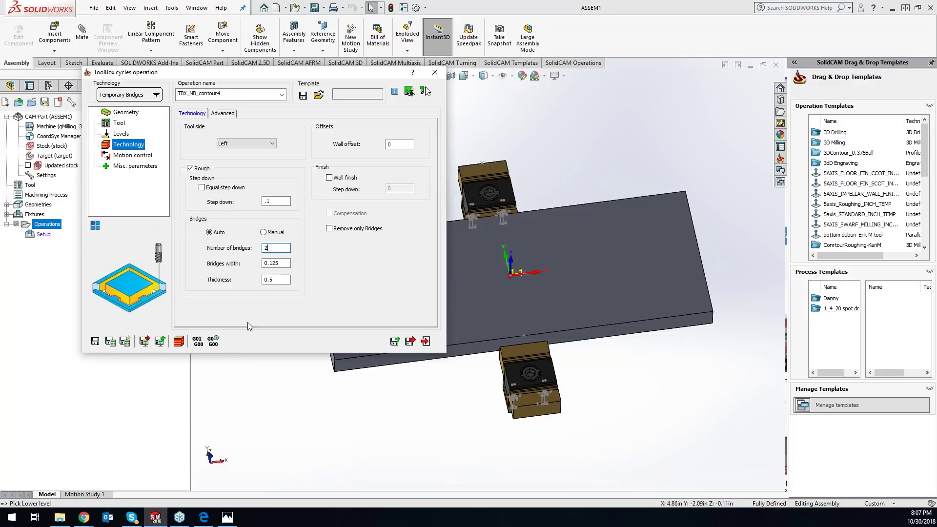
Check the length of the clamp's outer edge and set the bridges width to 2
left_click(284, 263)
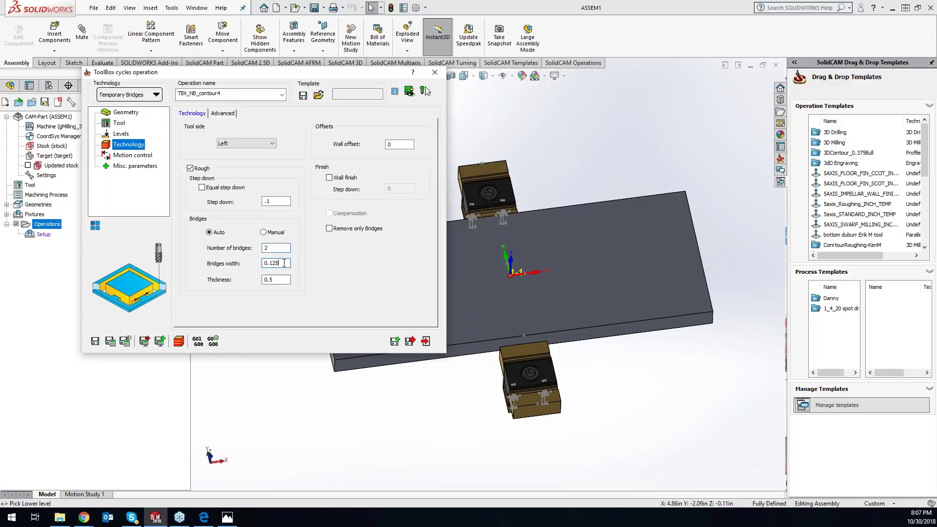
left_click(538, 404)
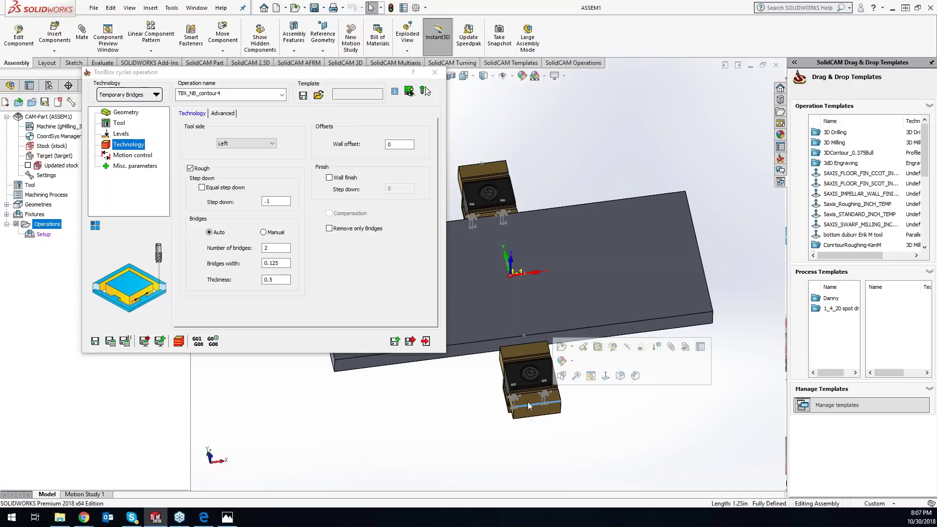
left_click(274, 263)
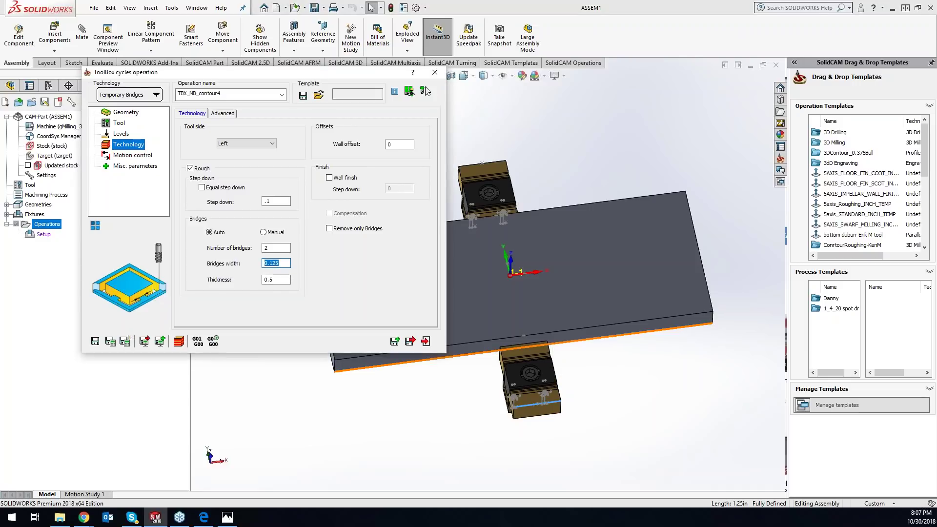
type("2.")
left_click(629, 389)
Measure the distance between the plate's bottom face and the clamp's top face, and set the bridge thickness to 0.15
middle_click_drag(629, 389, 500, 275)
scroll(499, 272, "down", 3)
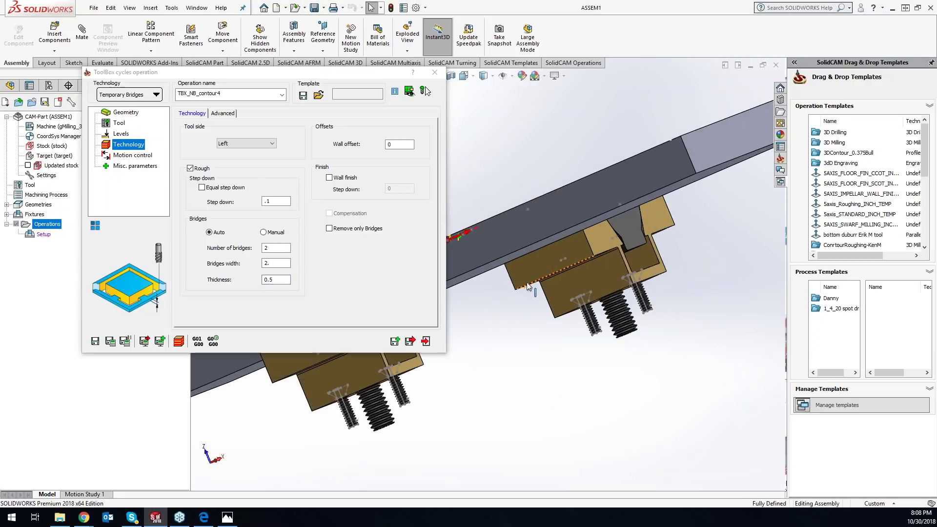
left_click(497, 277)
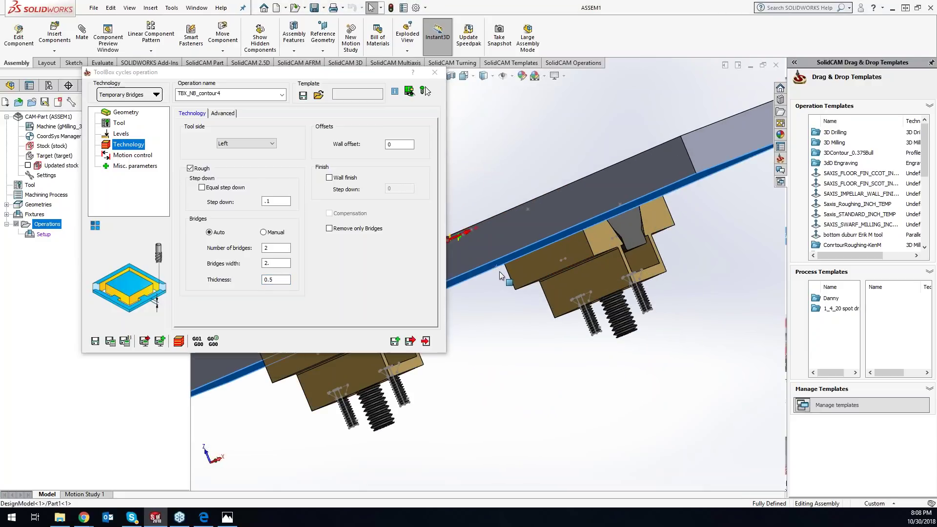
scroll(519, 306, "up", 5)
middle_click_drag(506, 275, 463, 266)
scroll(463, 263, "down", 4)
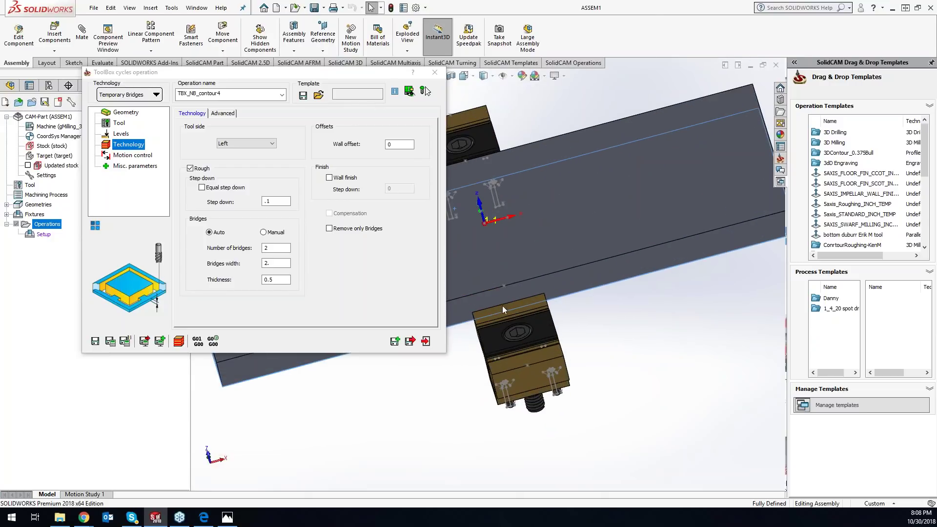
left_click(505, 305)
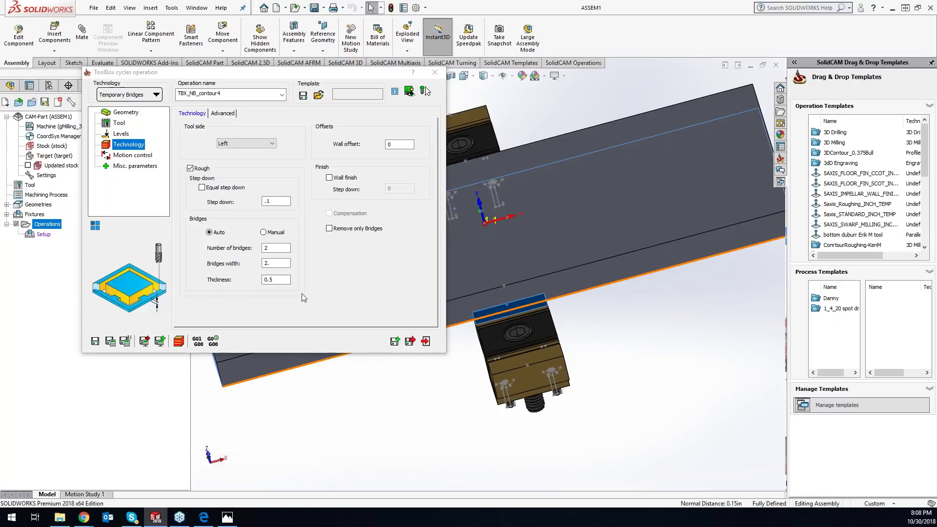
double_click(278, 280)
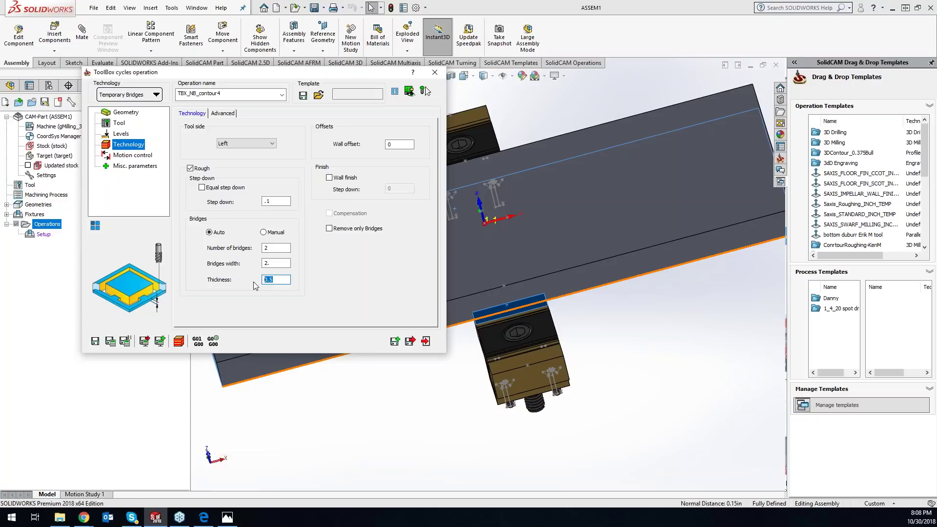
type(".1")
left_click(631, 440)
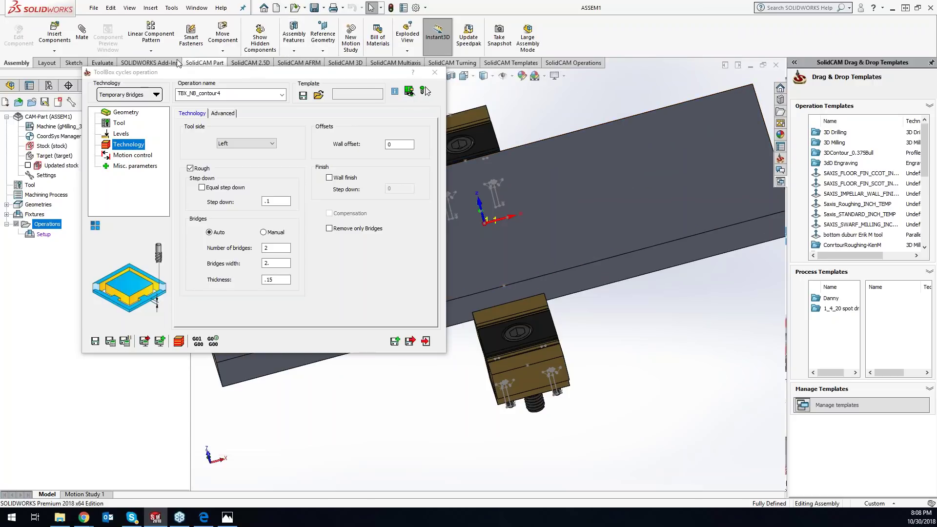
Measure the distance between the plate's two long top edges and from the clamp's top face to the plate's top face
left_click(95, 61)
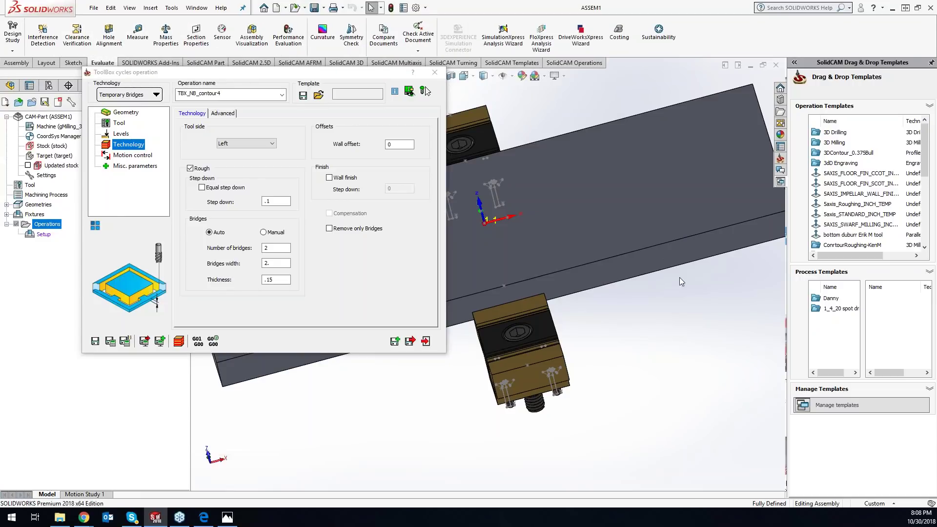
left_click(656, 246)
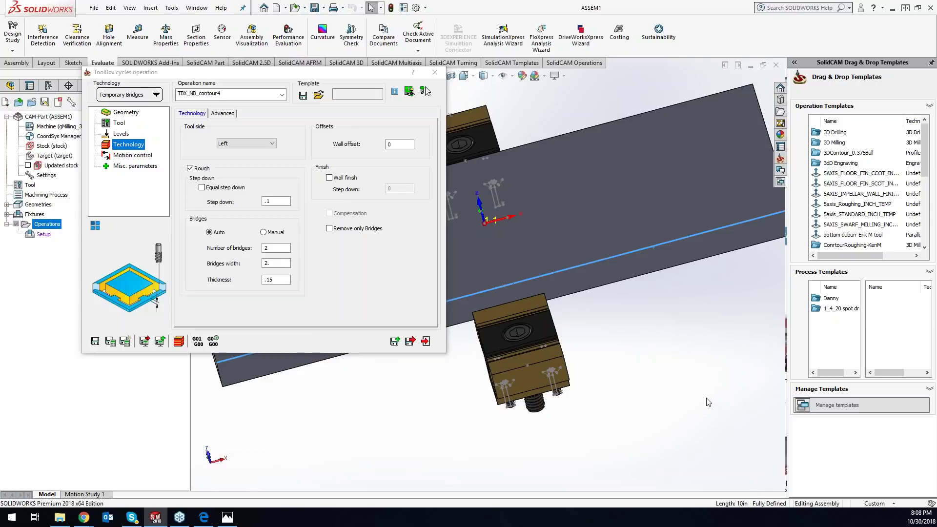
left_click(579, 133, "ctrl")
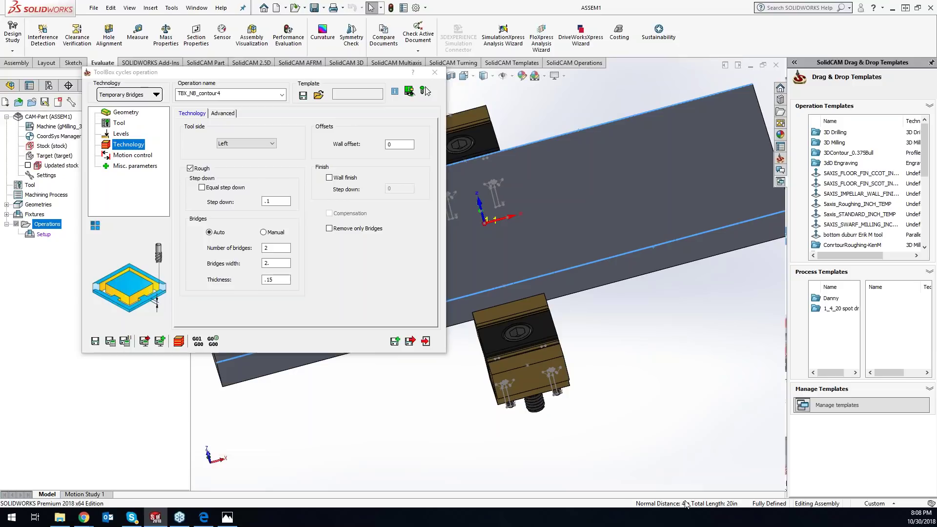
left_click(715, 374)
scroll(693, 288, "up", 1)
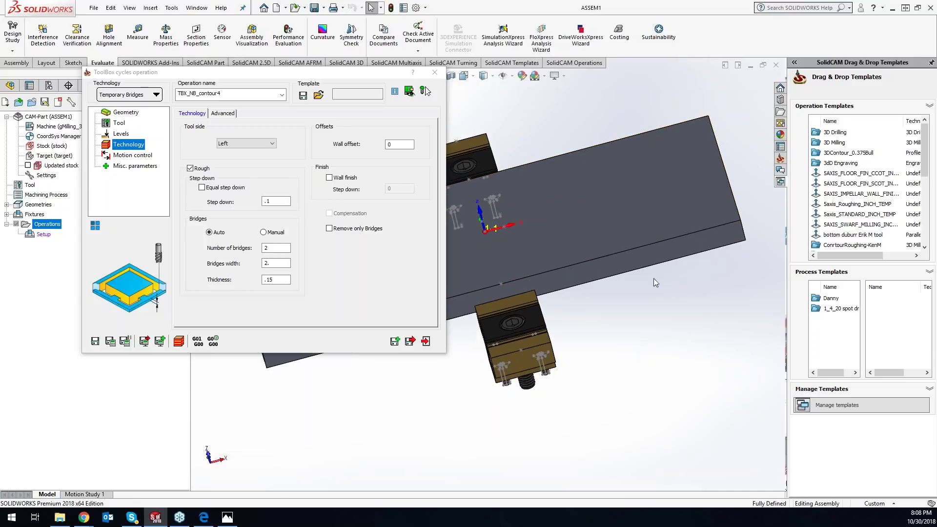
left_click(519, 295)
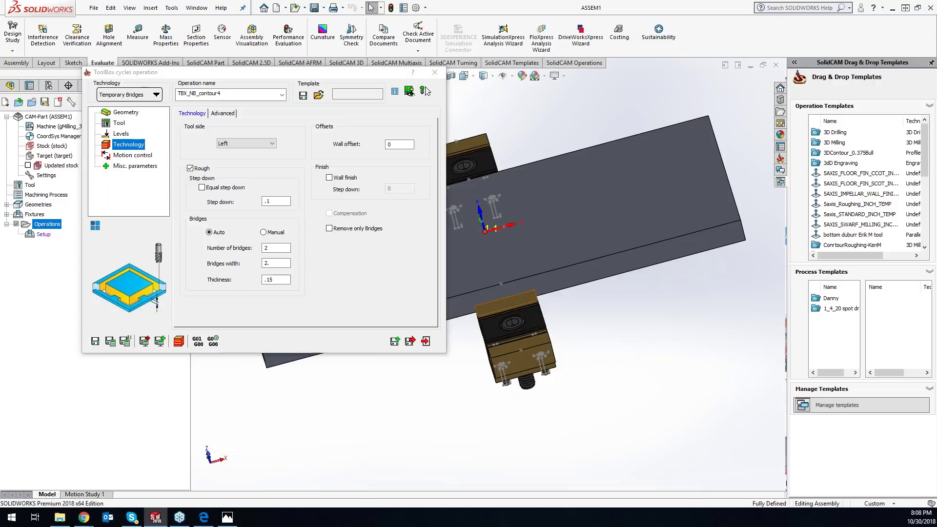
left_click(528, 263, "ctrl")
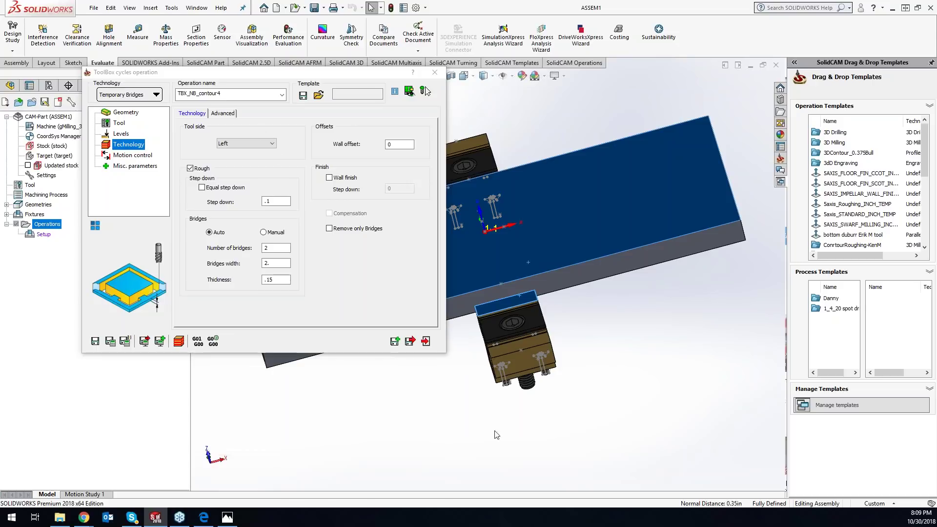
left_click(669, 430)
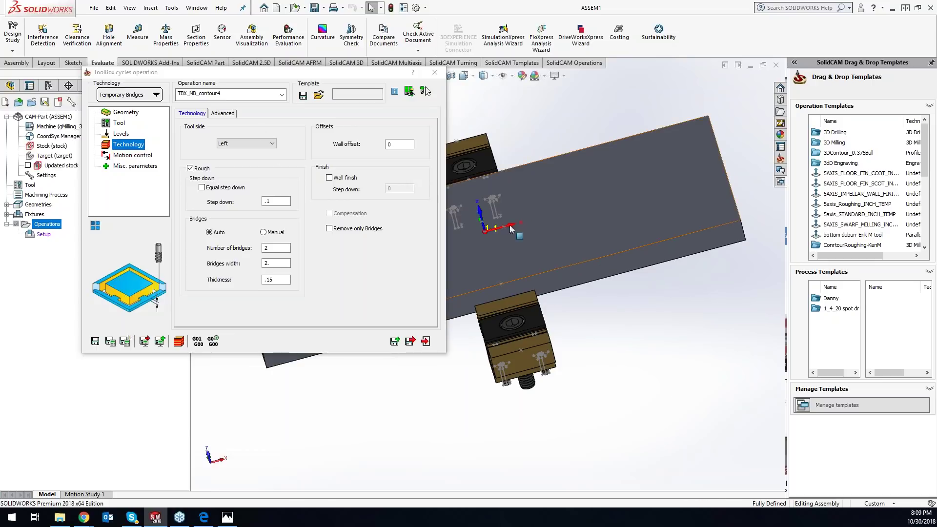
Save and calculate the Temporary Bridges operation
scroll(487, 256, "up", 5)
scroll(463, 244, "down", 3)
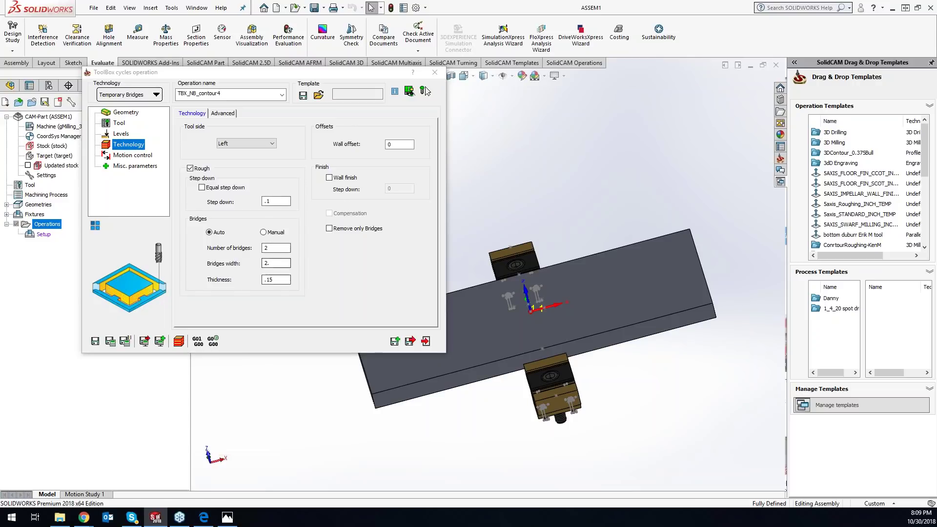
left_click(110, 341)
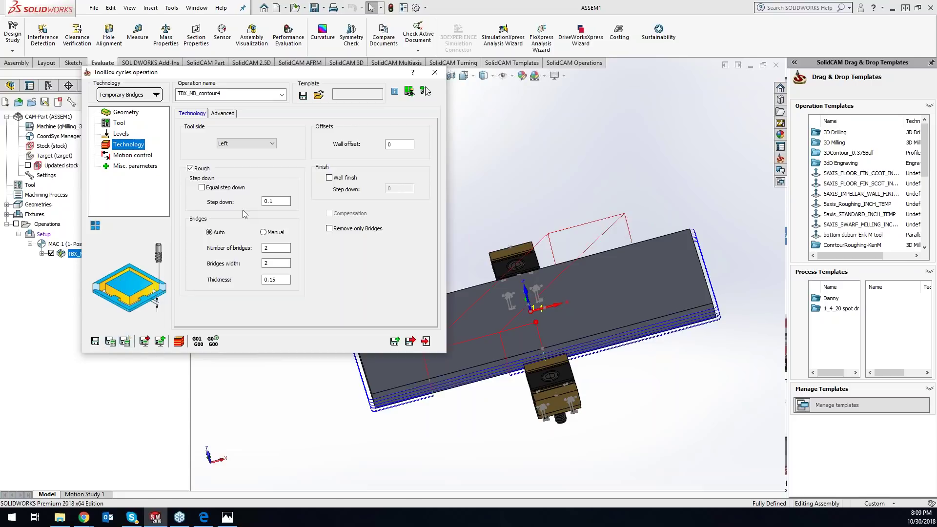
Switch the bridges to manual positioning, place them beside the two clamps at 17.8571% and 67.8571%, and recalculate the operation
left_click(264, 233)
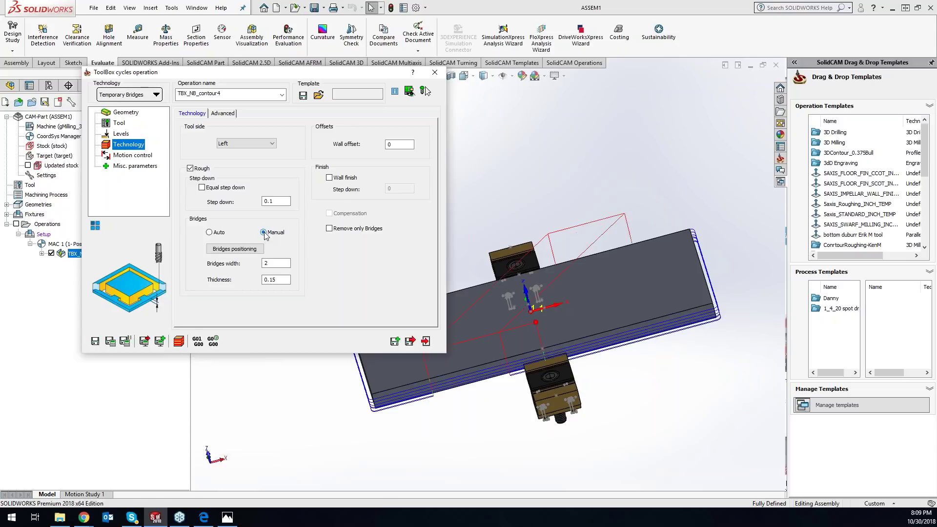
left_click(234, 249)
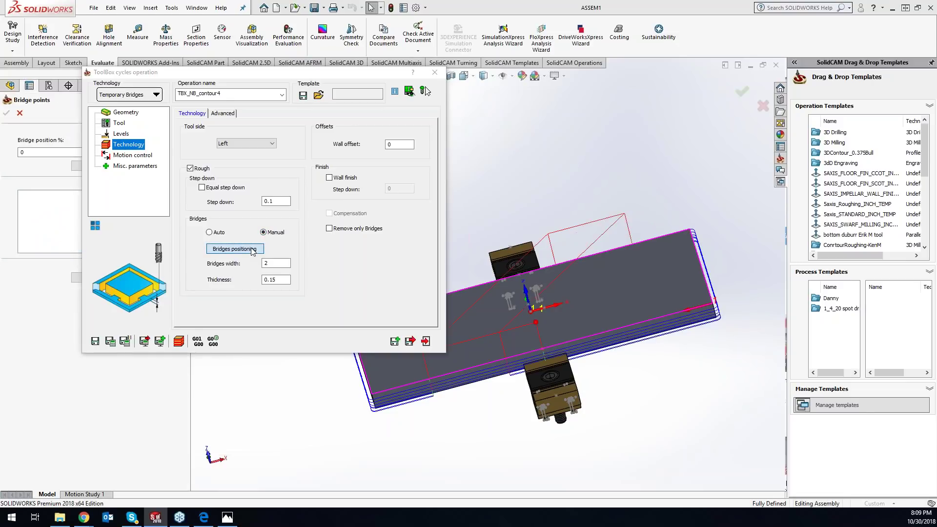
left_click(546, 351)
left_click(520, 277)
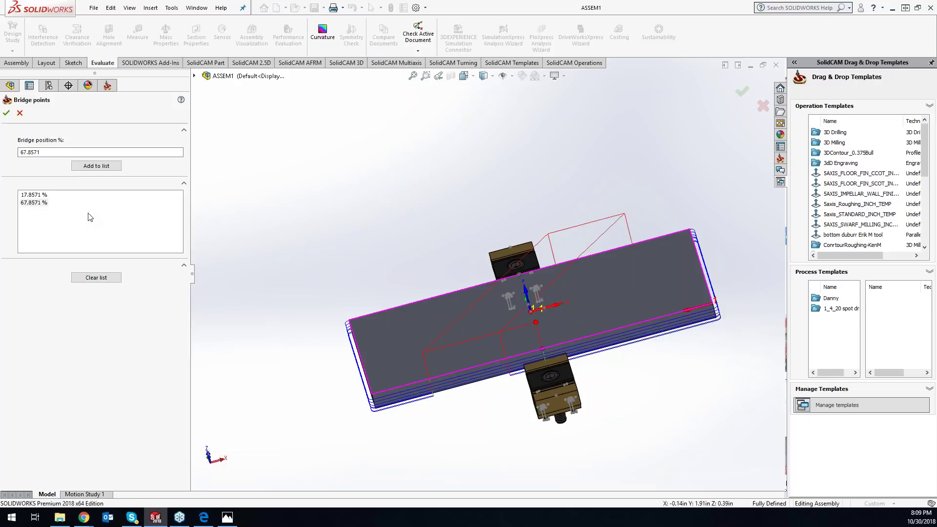
left_click(7, 113)
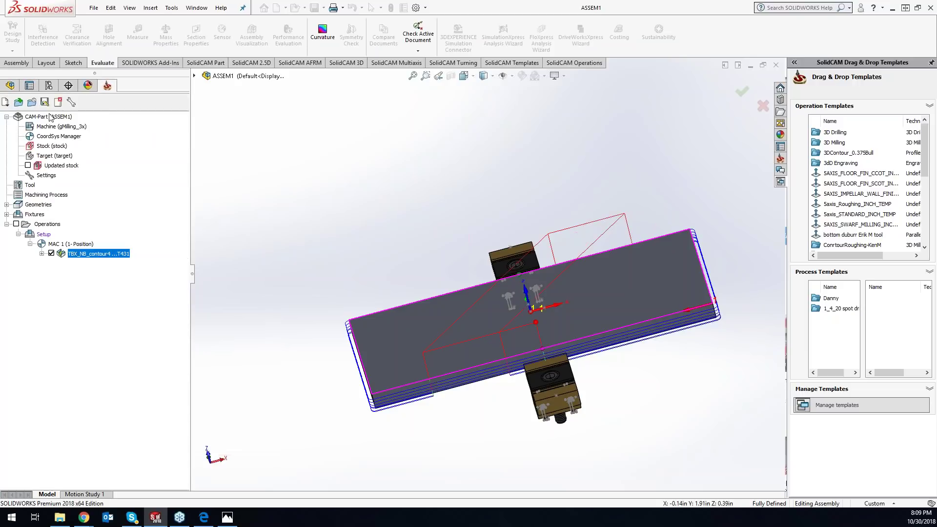
left_click(111, 341)
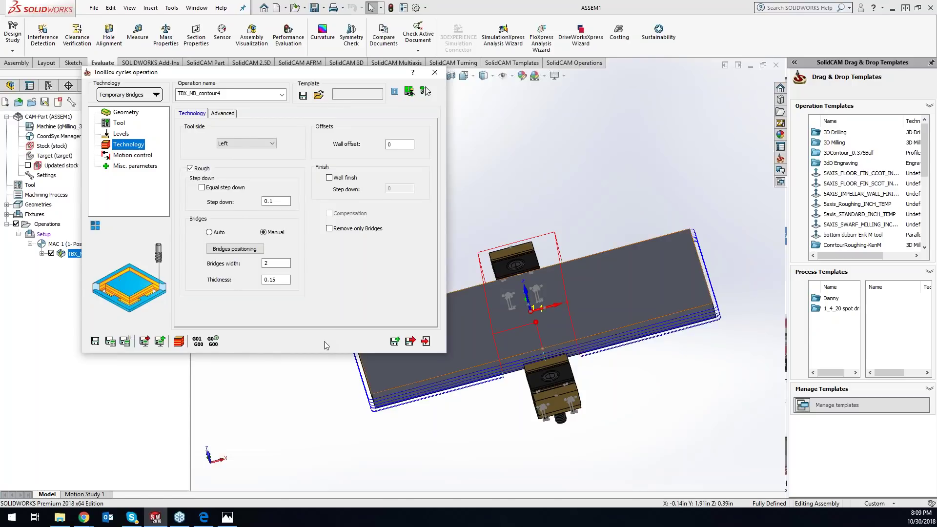
Run the SolidVerify simulation of the bridged profile, stopping clash monitoring for the current operation, and close the simulation
left_click(423, 91)
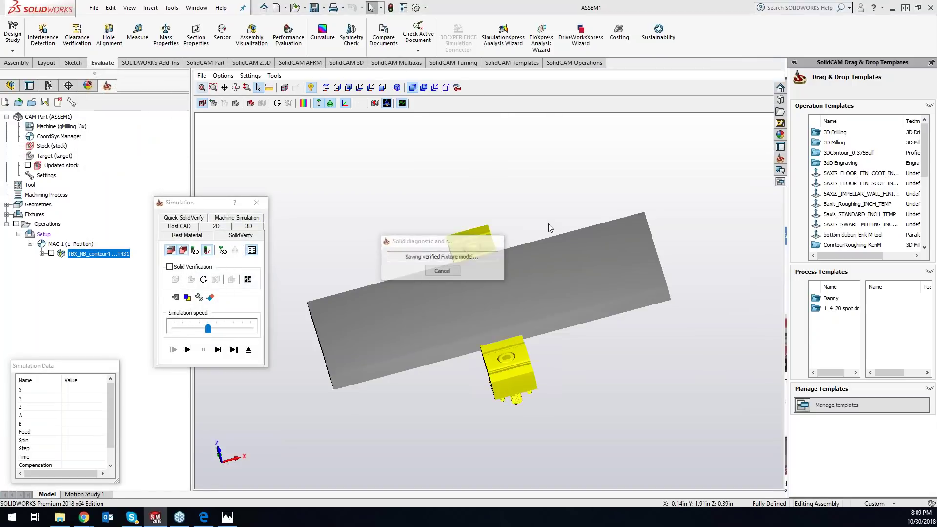
left_click(218, 349)
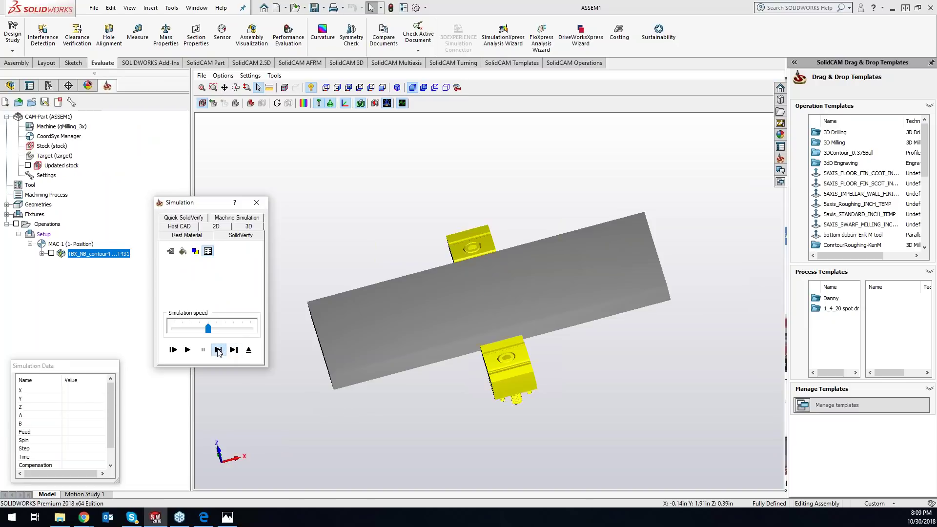
left_click(187, 350)
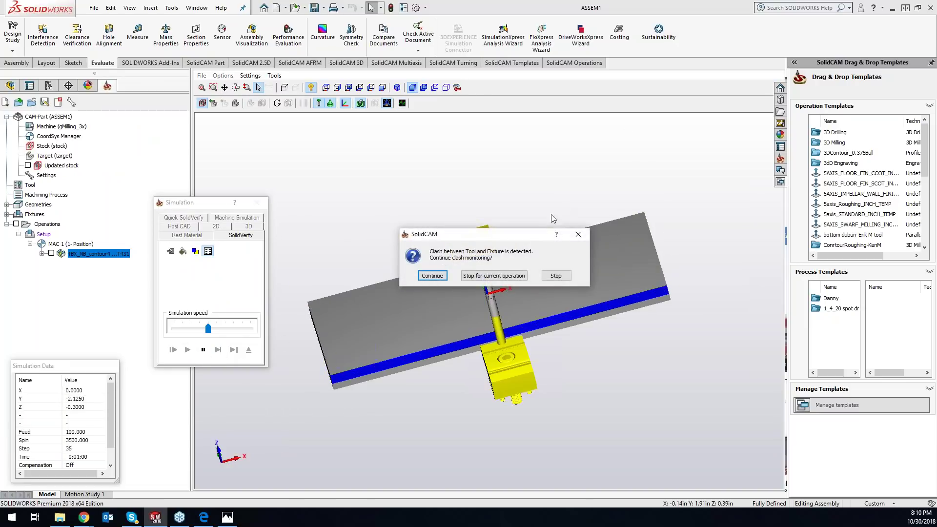
left_click(490, 276)
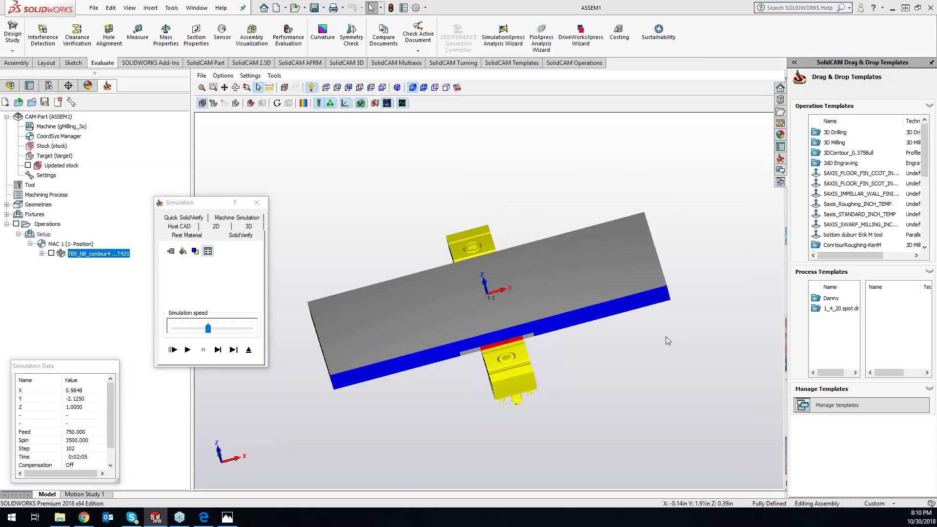
left_click(256, 202)
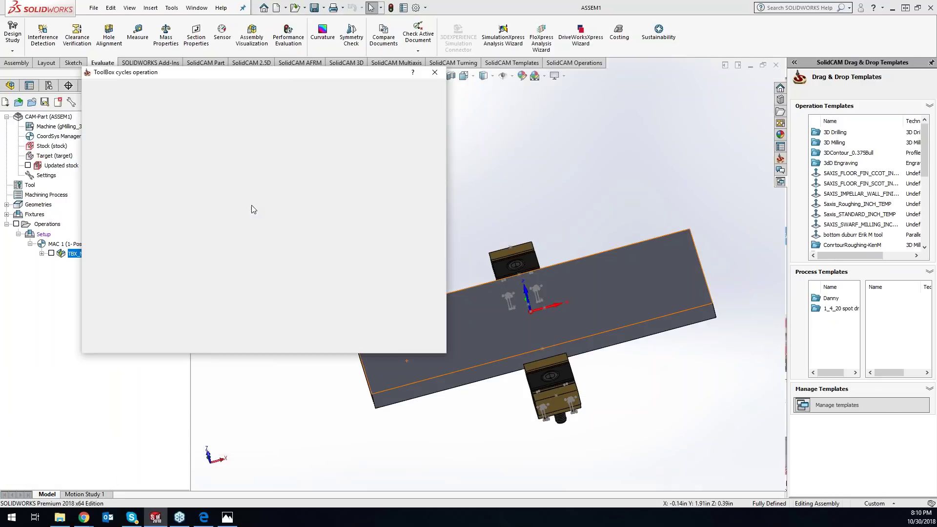
Try a bridge thickness of 0.155, recalculate, and rerun SolidVerify with clash monitoring stopped for the current operation
left_click(281, 279)
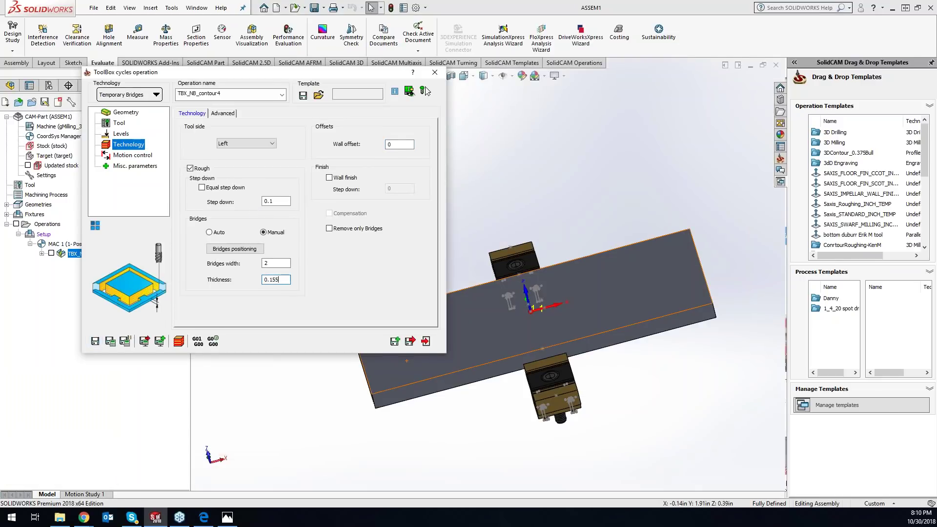
left_click(125, 340)
left_click(179, 341)
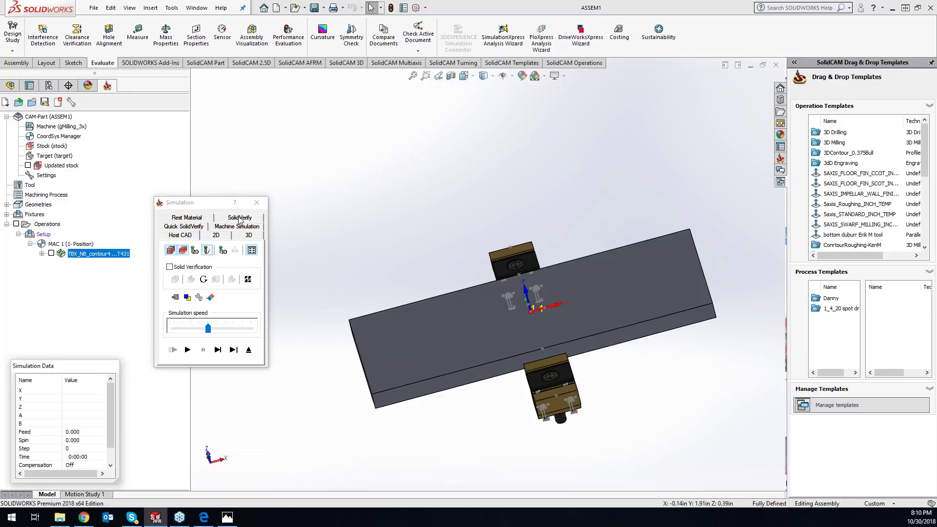
left_click(239, 217)
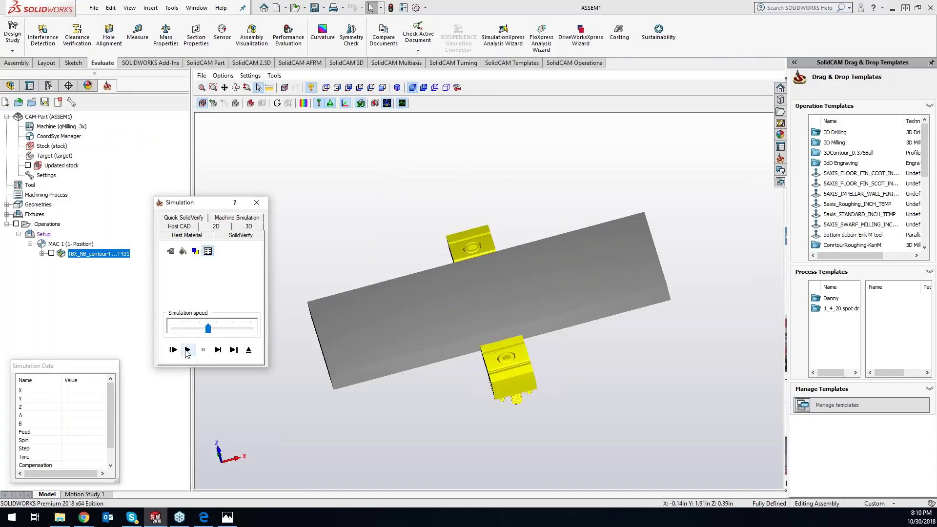
left_click(188, 350)
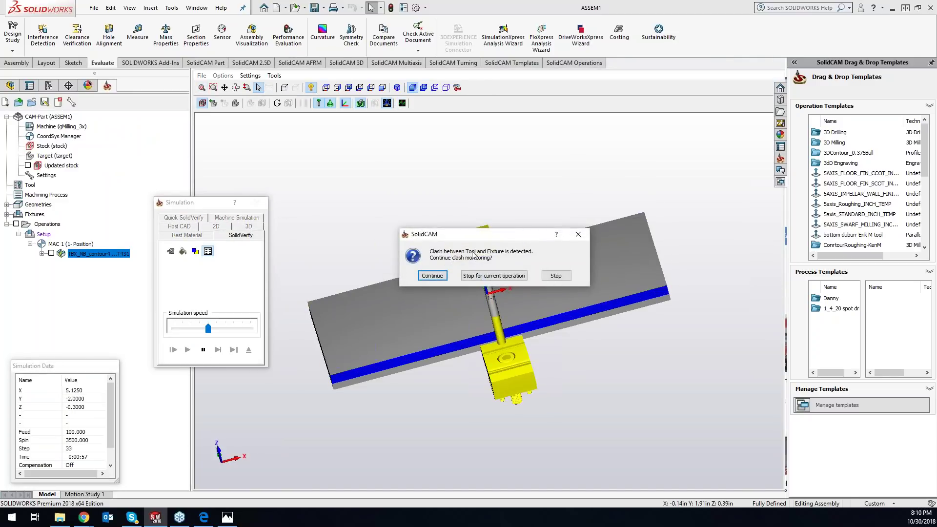
left_click(500, 275)
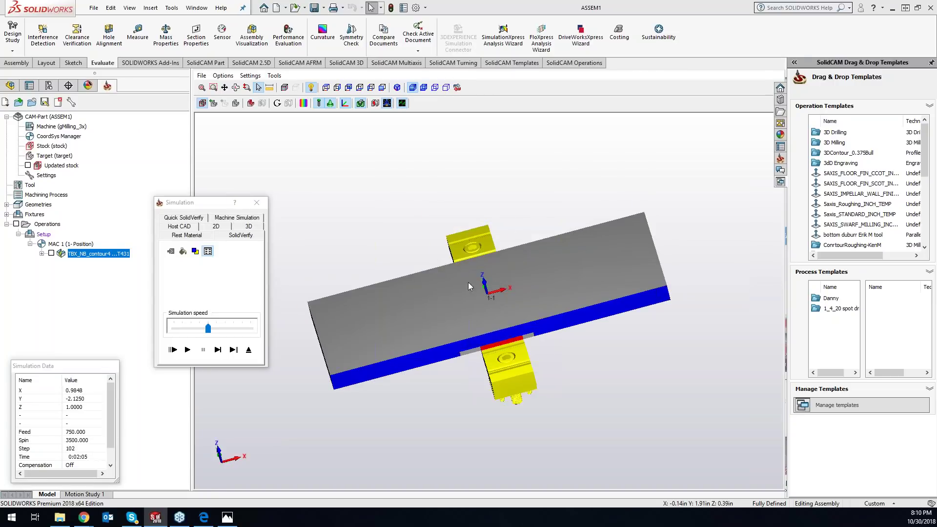
left_click(256, 202)
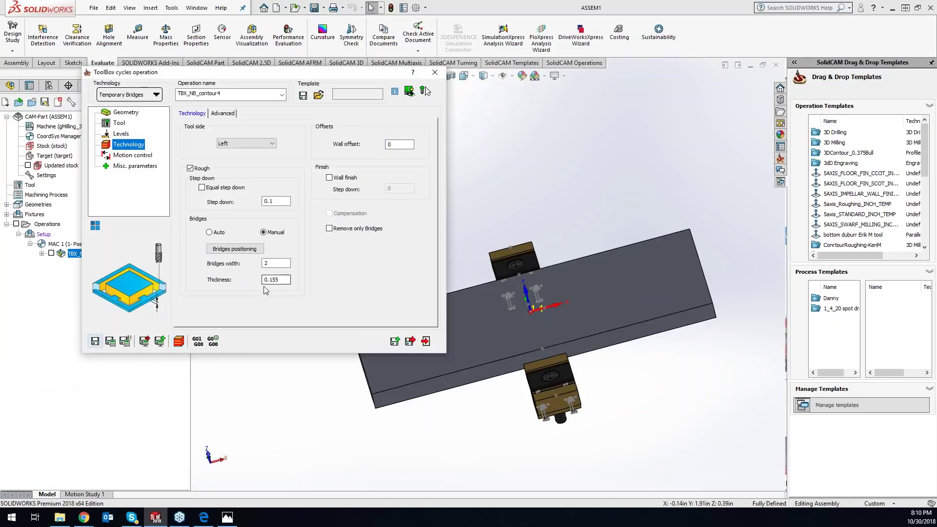
Set the bridge thickness to 0.2, and save and calculate the operation
key("Tab")
type(".")
type("2")
left_click(110, 341)
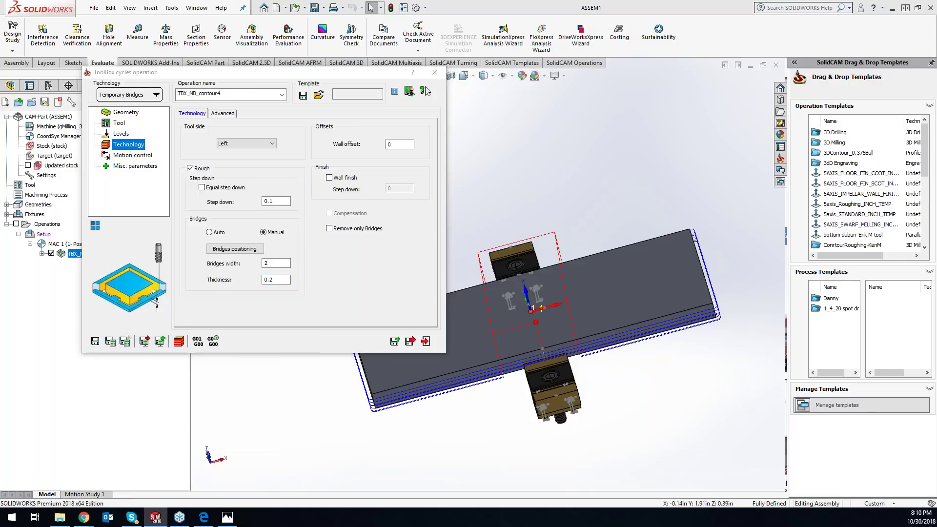
Simulate the operation in SolidVerify and examine the clearance between the remaining bridge and the clamp up close
middle_click_drag(499, 340, 504, 275)
scroll(505, 278, "up", 2)
left_click(178, 341)
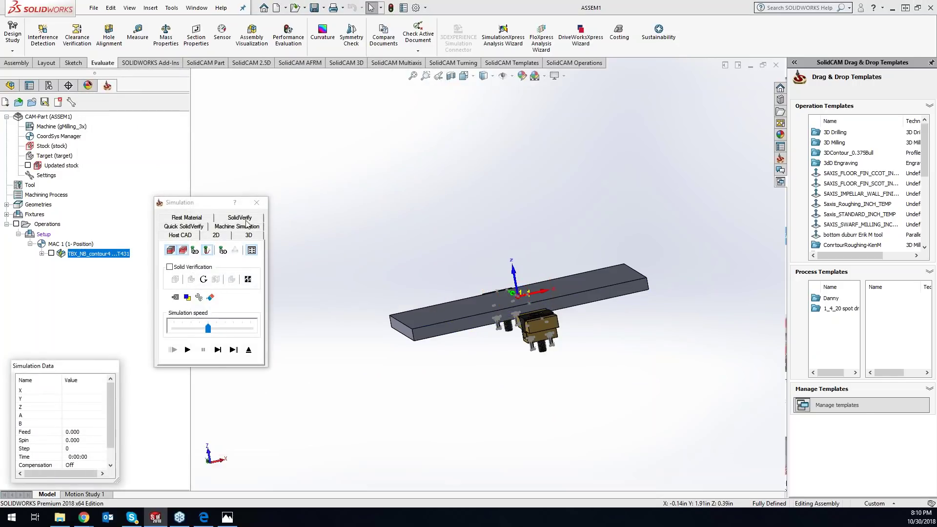
left_click(244, 220)
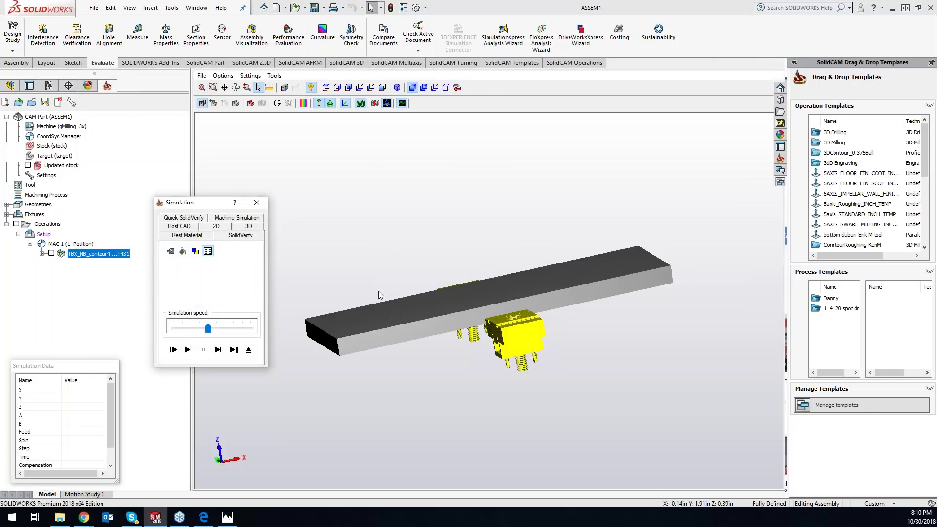
left_click(188, 350)
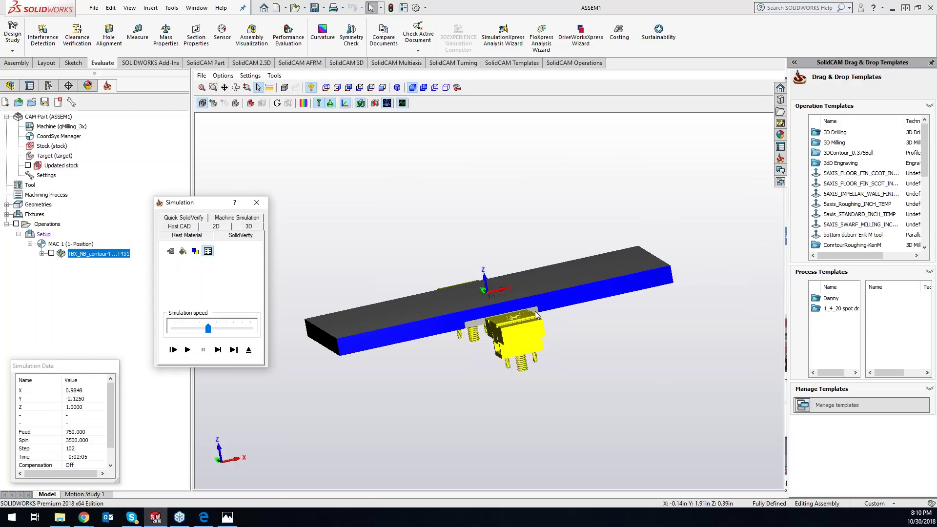
scroll(523, 314, "up", 5)
middle_click_drag(514, 373, 507, 331)
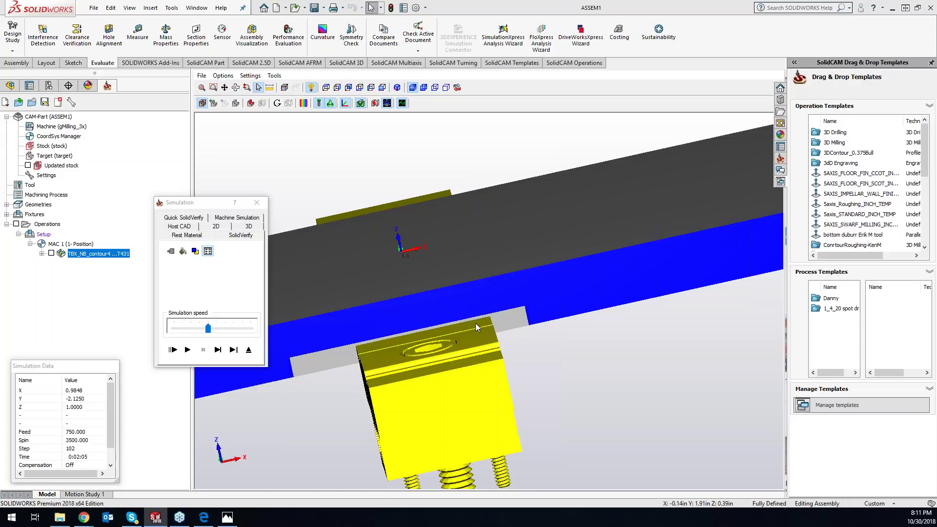
left_click(217, 351)
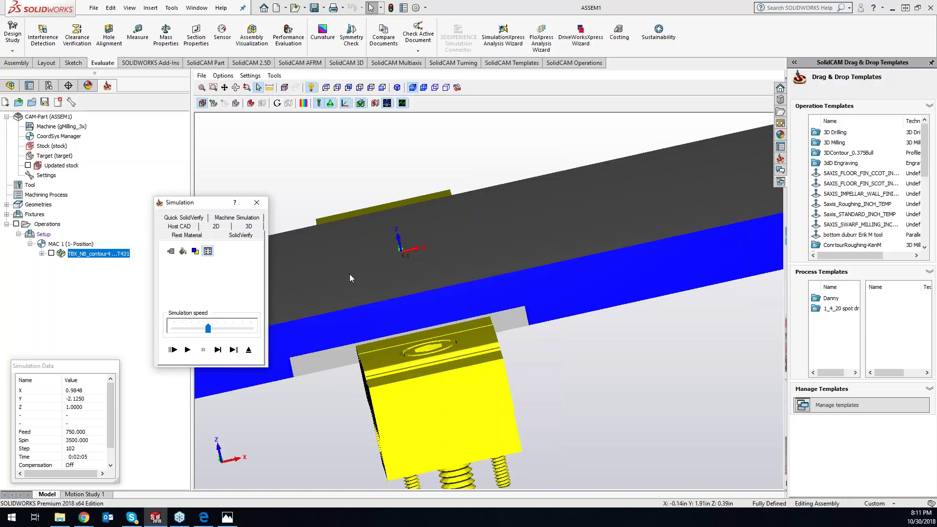
left_click(256, 202)
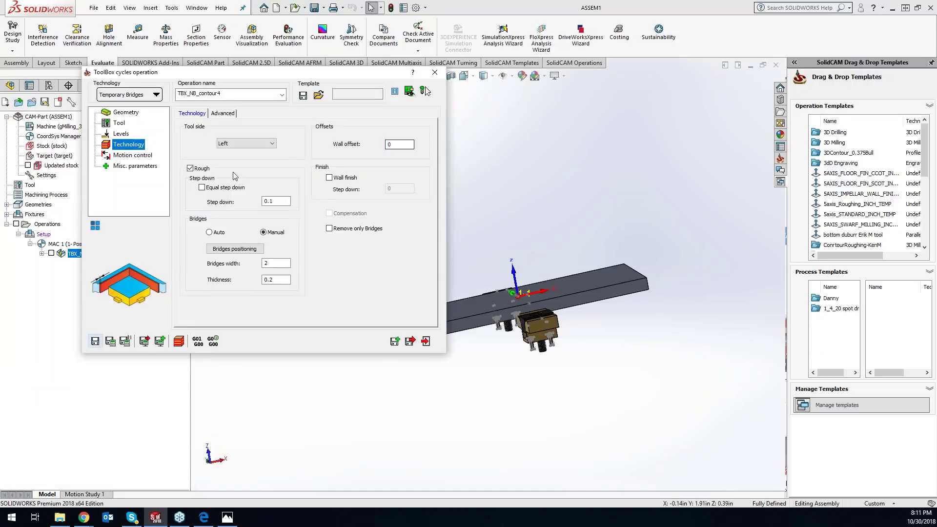
Display the operation's toolpath on the model, view the plate's top face straight on, and close the operation dialog
left_click(51, 253)
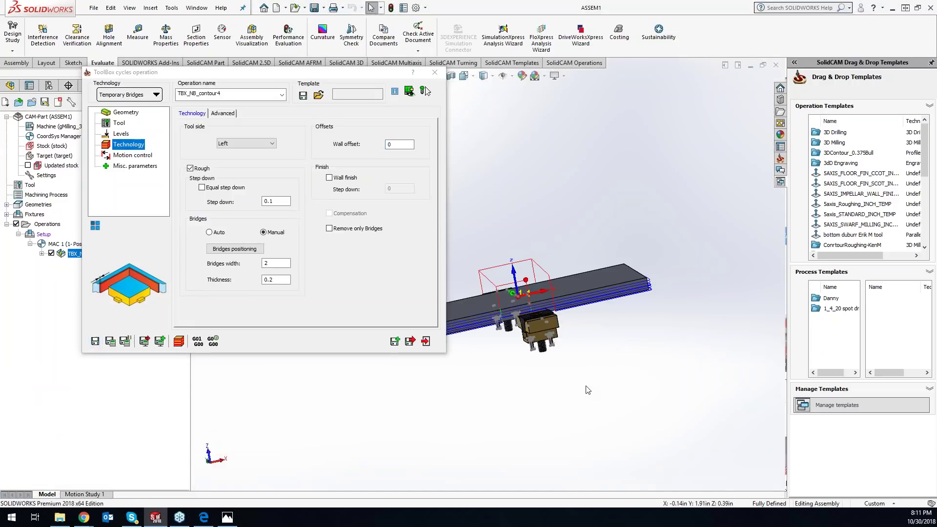
middle_click_drag(587, 389, 587, 393)
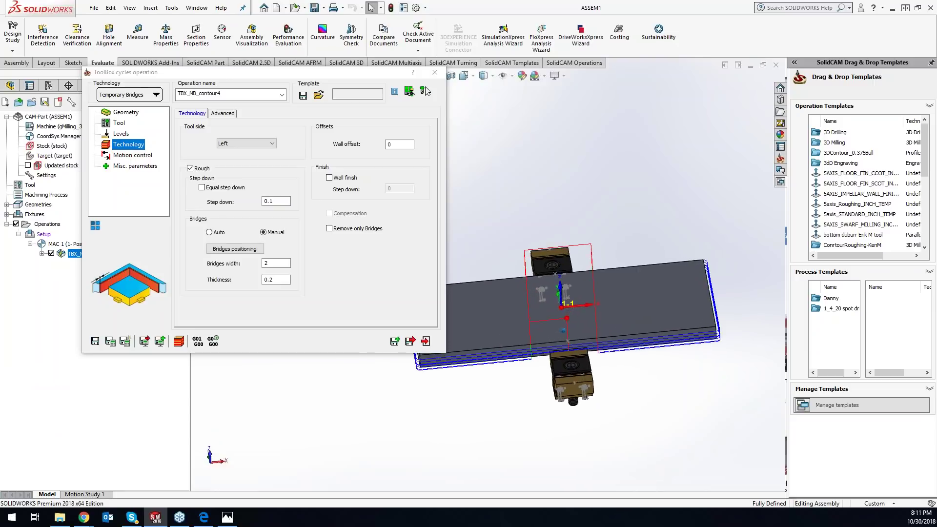
scroll(574, 372, "down", 3)
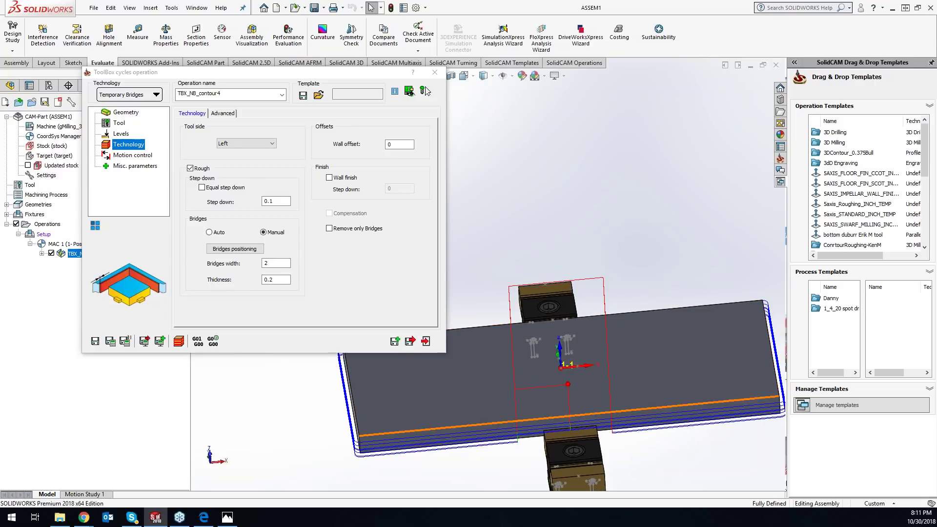
left_click(474, 387)
key("space")
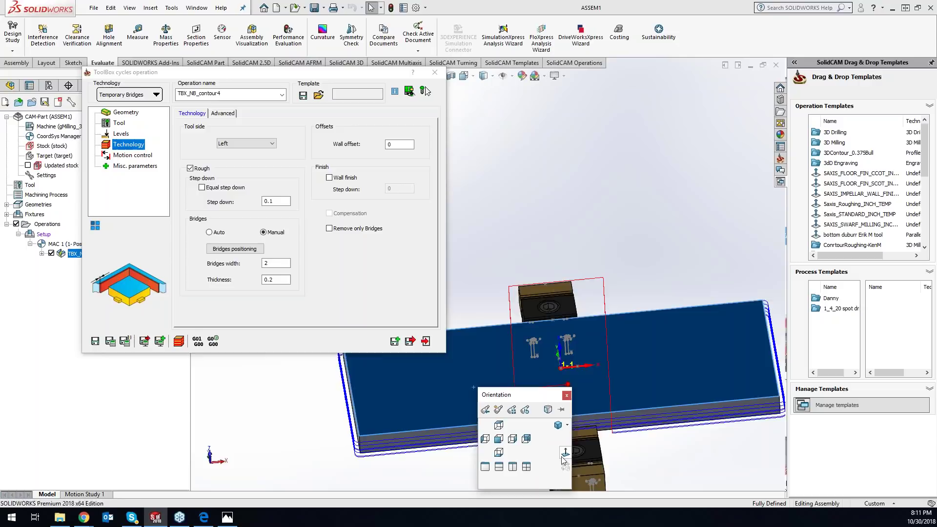
left_click(474, 421)
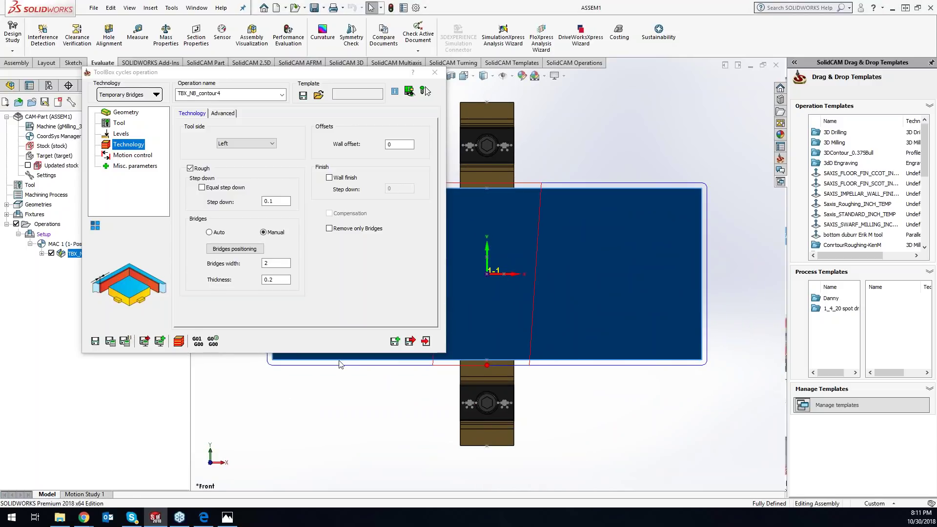
left_click(427, 74)
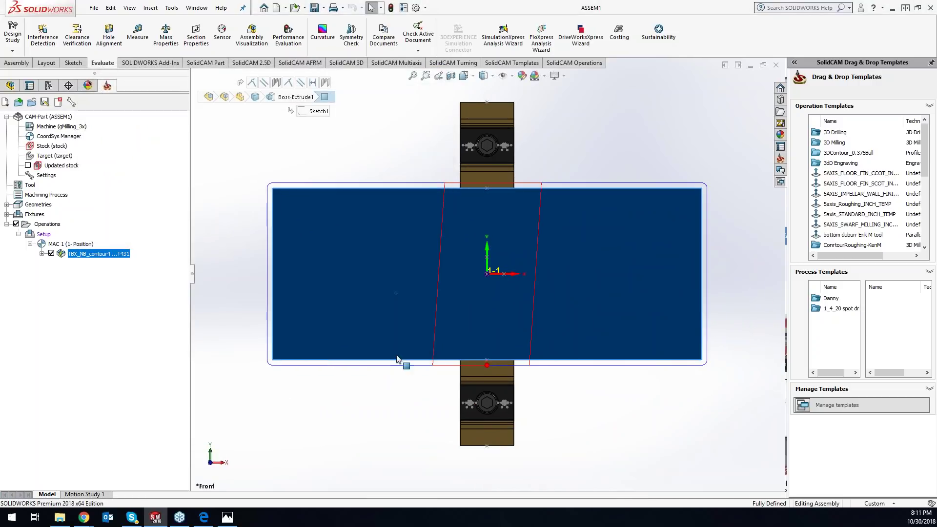
Sketch a circle of about 0.11 in radius on the plate's top face, centred on the toolpath point where the bridge beside the lower clamp begins
scroll(441, 375, "down", 5)
left_click(392, 356)
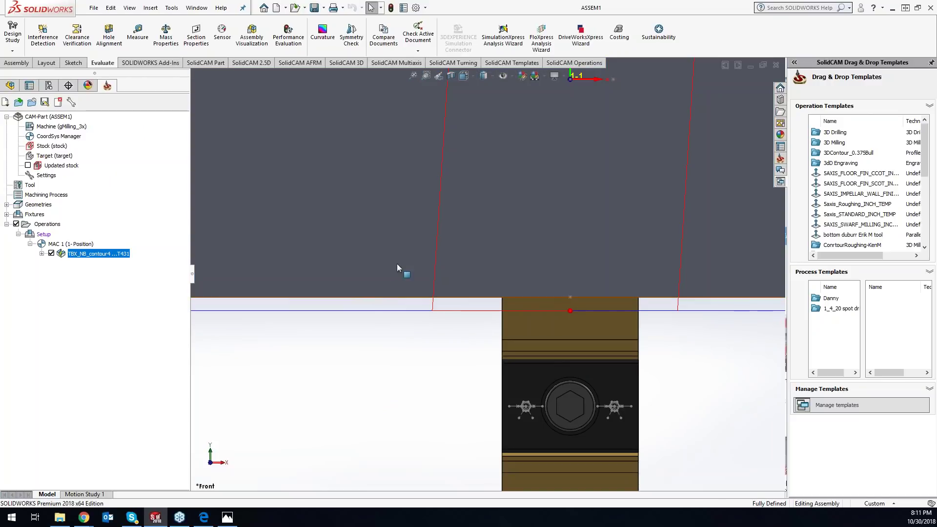
right_click(347, 216)
left_click(368, 218)
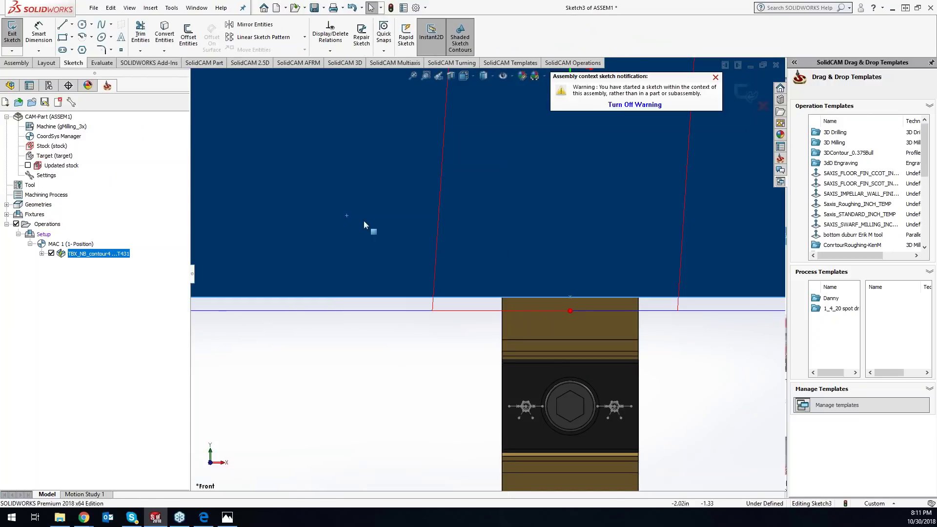
left_click(82, 25)
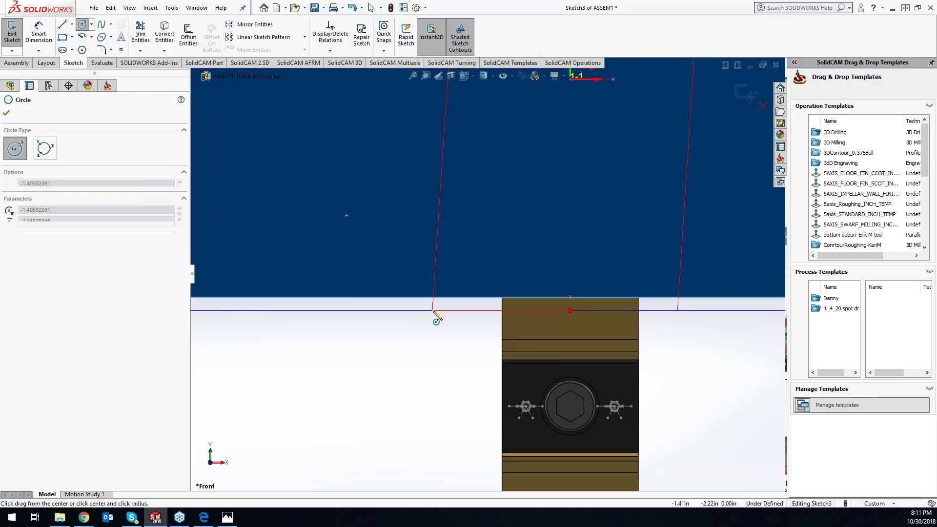
left_click(432, 311)
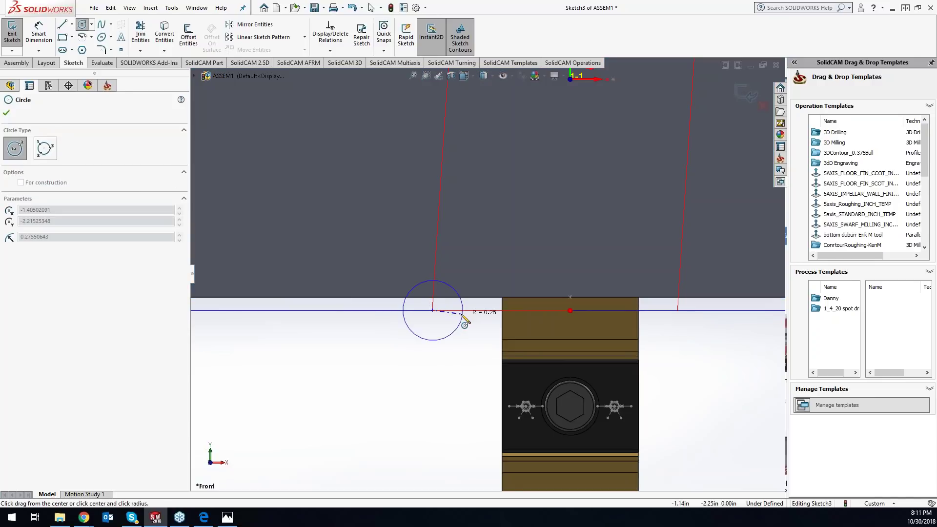
left_click(445, 313)
scroll(451, 314, "down", 3)
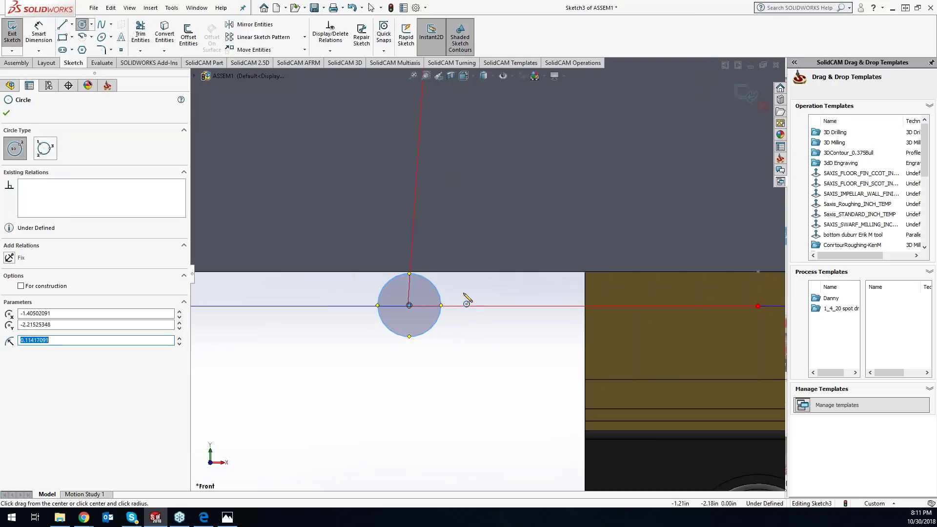
key("Escape")
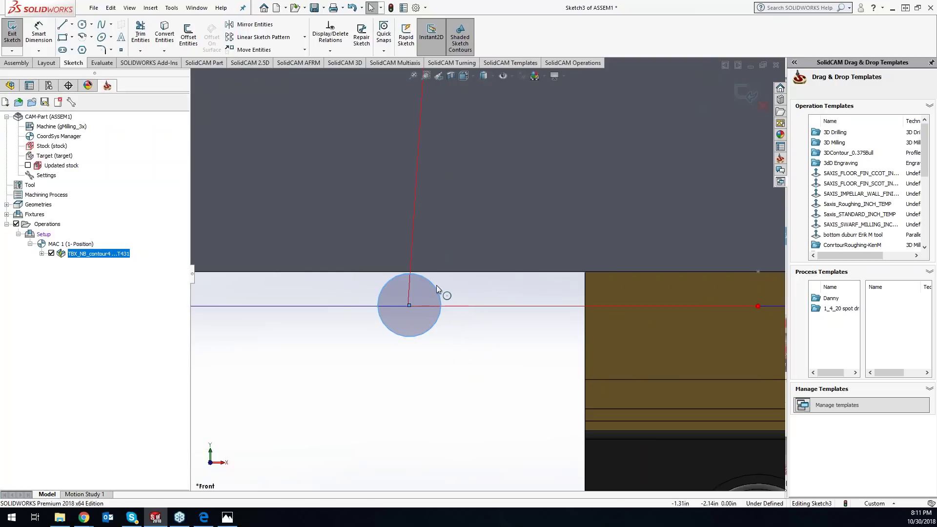
Try to dimension the circle's diameter as 0.375 in
right_click_drag(464, 303, 462, 259)
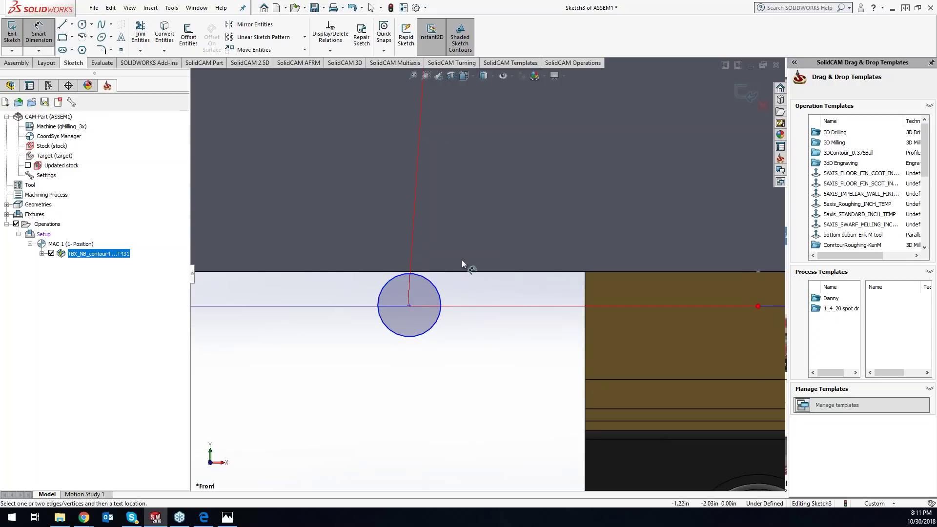
left_click(441, 296)
left_click(463, 302)
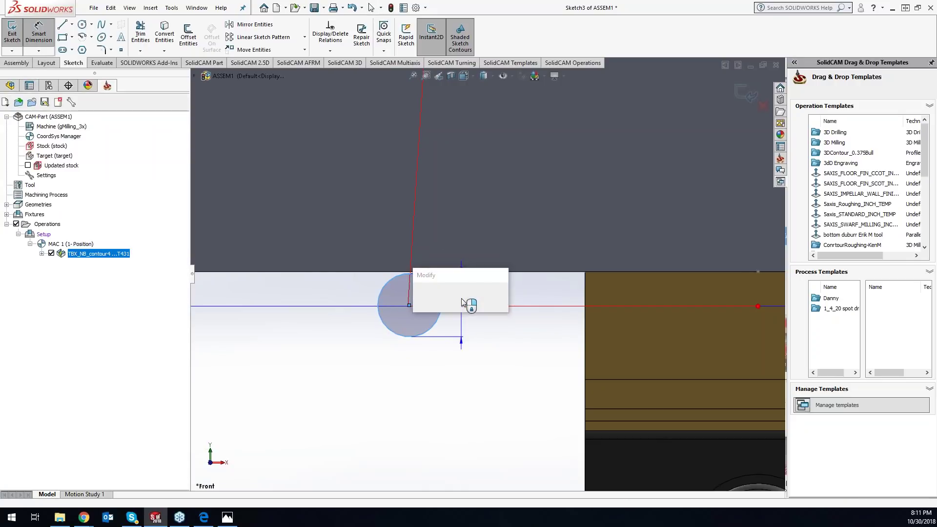
type(".375")
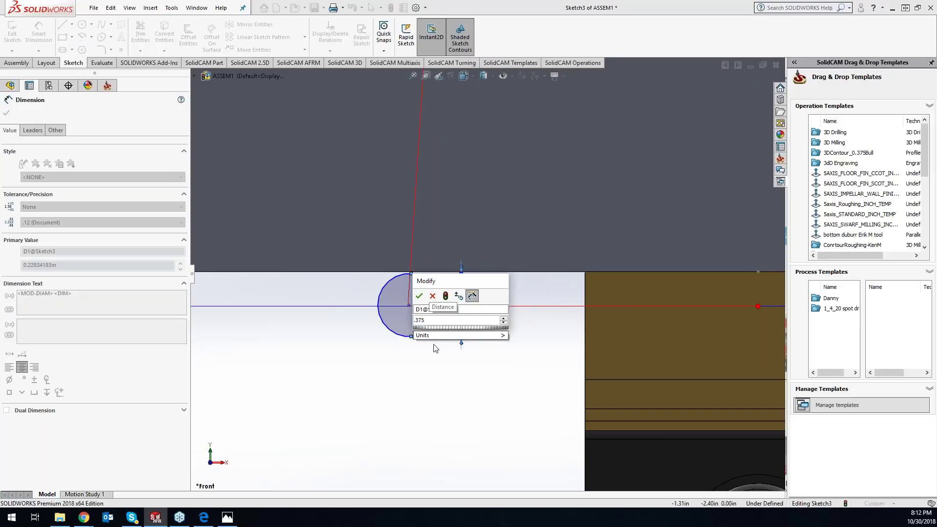
left_click(433, 297)
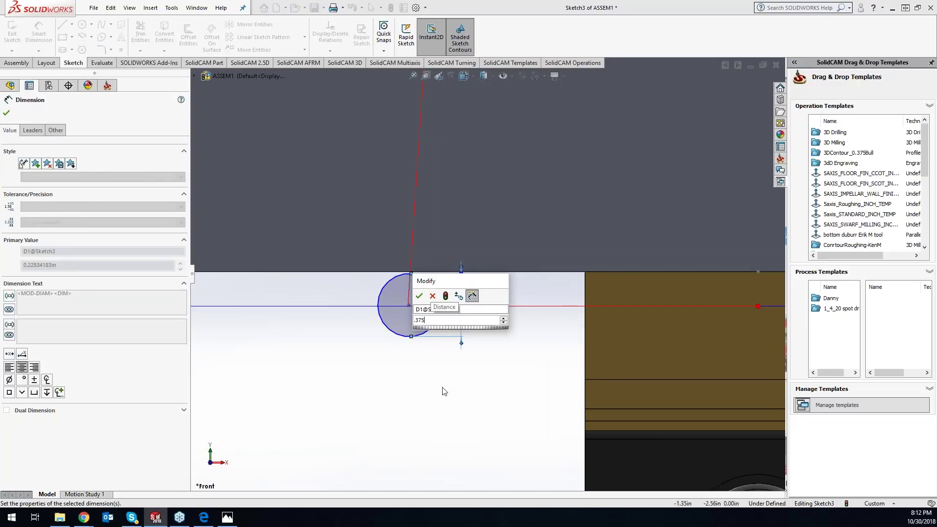
left_click(432, 296)
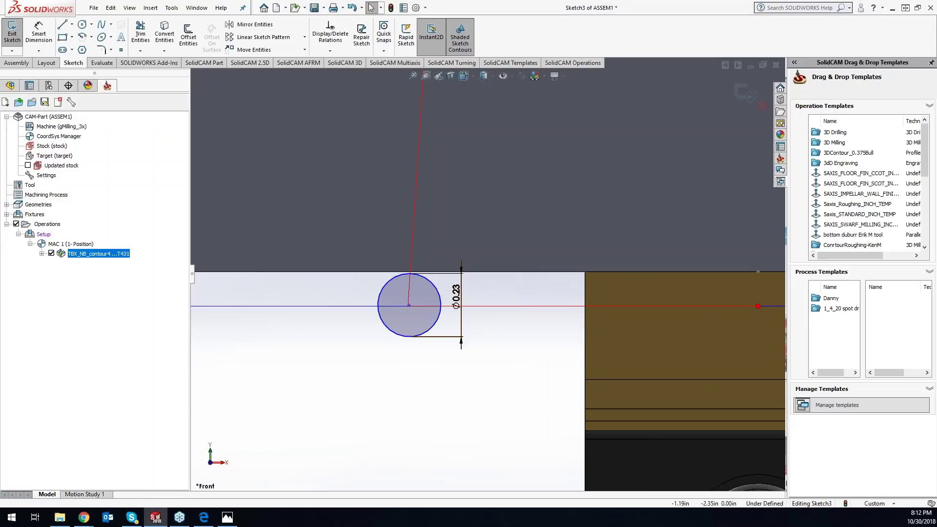
Discard the circle sketch on the plate's top face without keeping it
left_click(409, 305)
key("Delete")
left_click(527, 259)
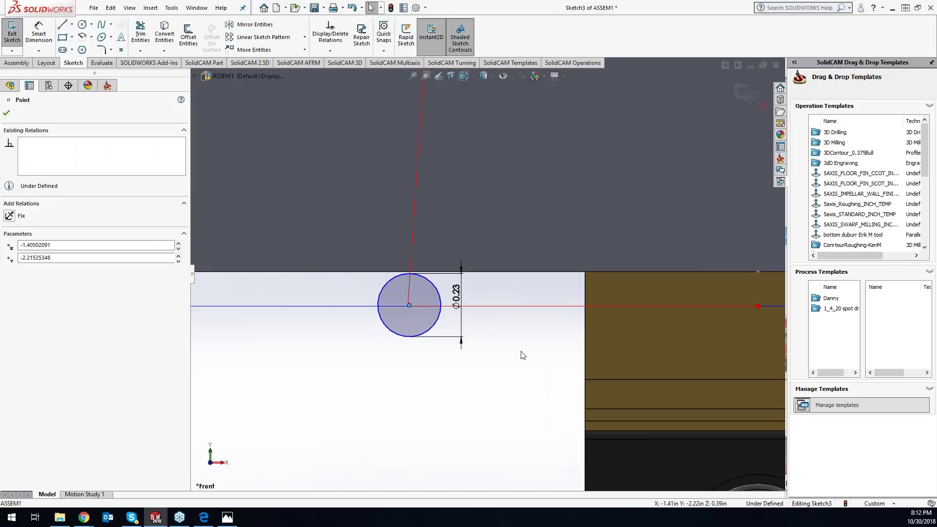
left_click(428, 329)
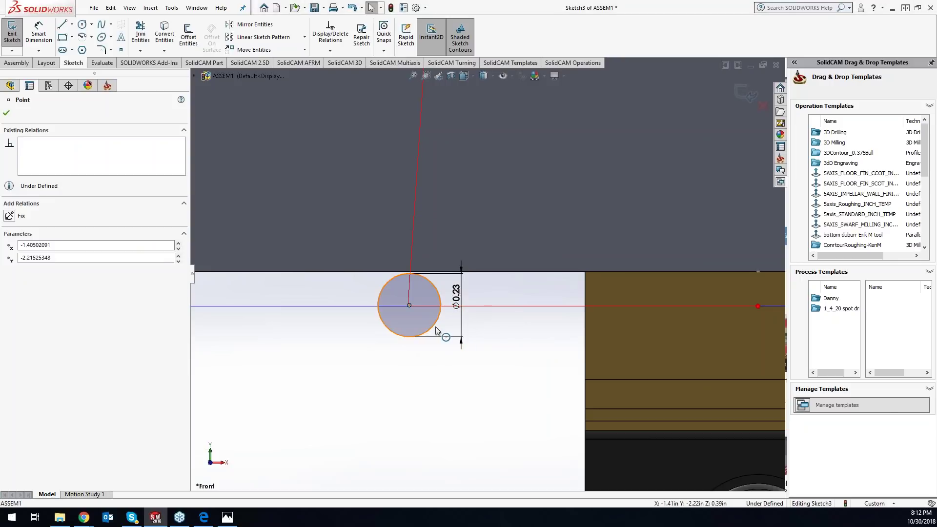
left_click(763, 106)
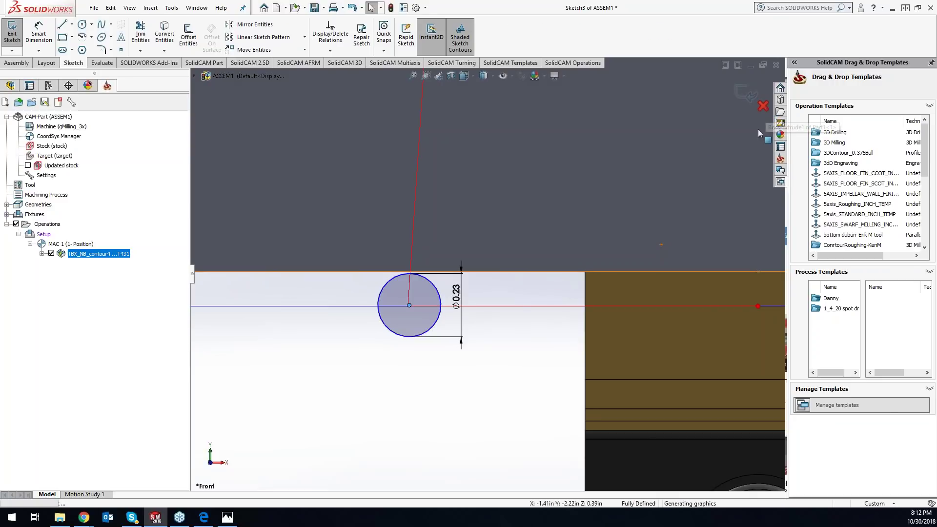
Start a sketch on the plate's top face and place a point on the toolpath corner where the bridge beside the lower clamp begins
right_click(622, 163)
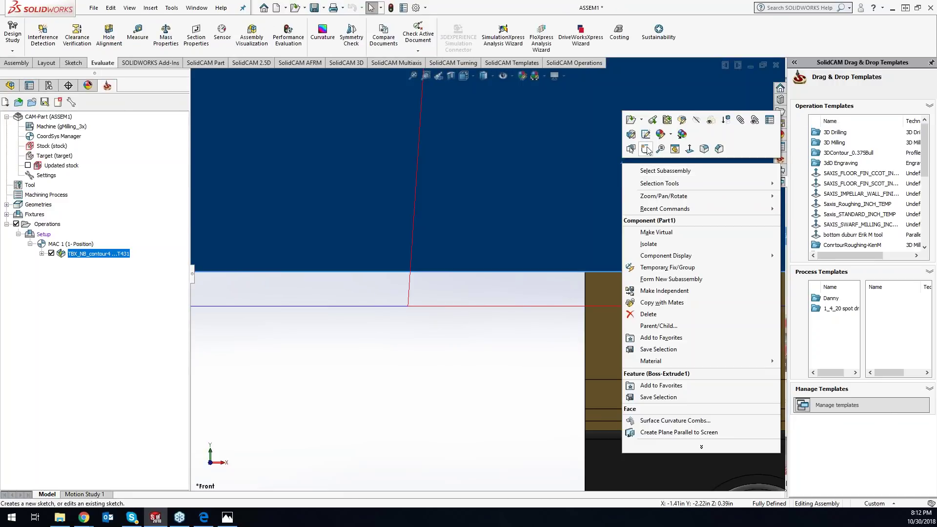
left_click(646, 149)
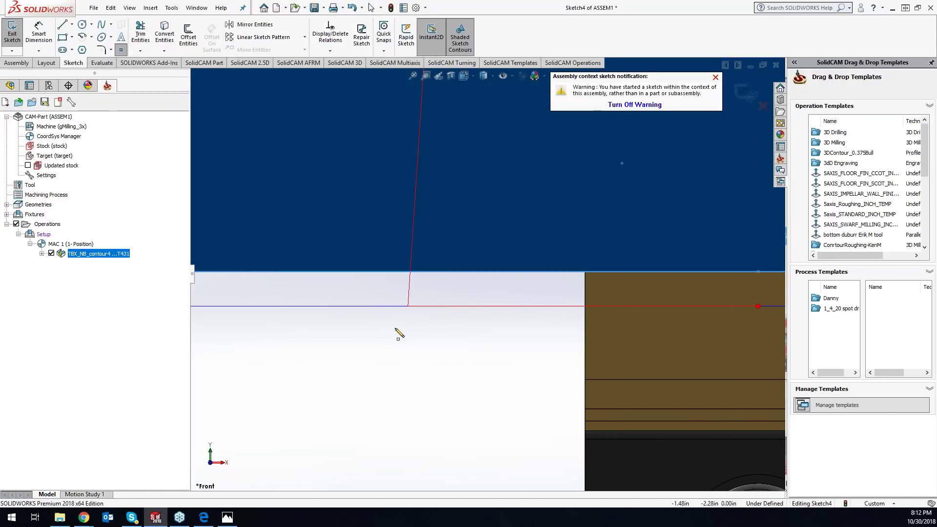
left_click(407, 307)
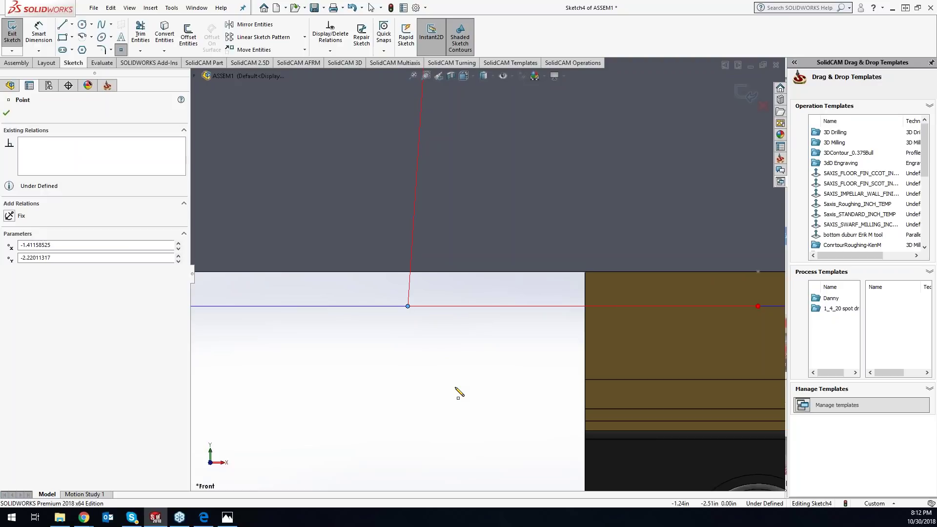
Dimension the point's distance from the plate's lower edge as half of 0.375 (0.1875 in), and finish the sketch
right_click_drag(457, 356, 456, 313)
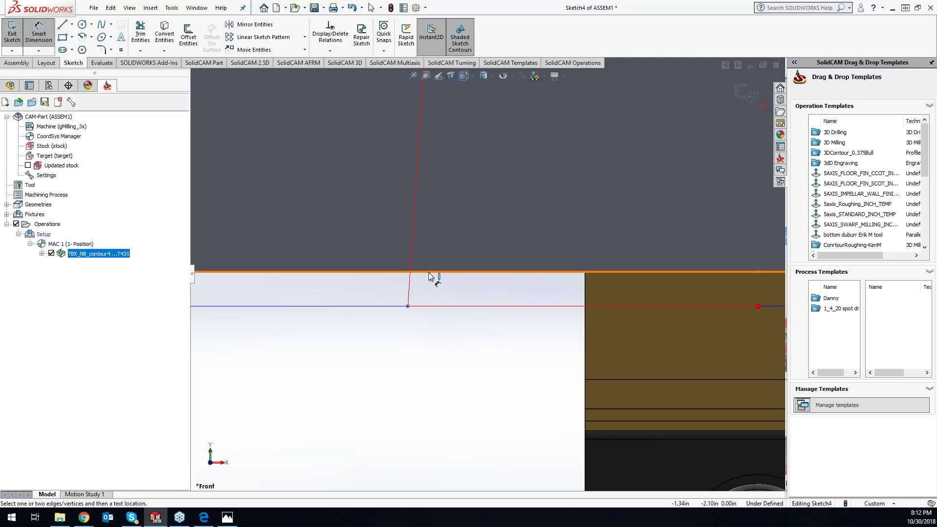
left_click(408, 306)
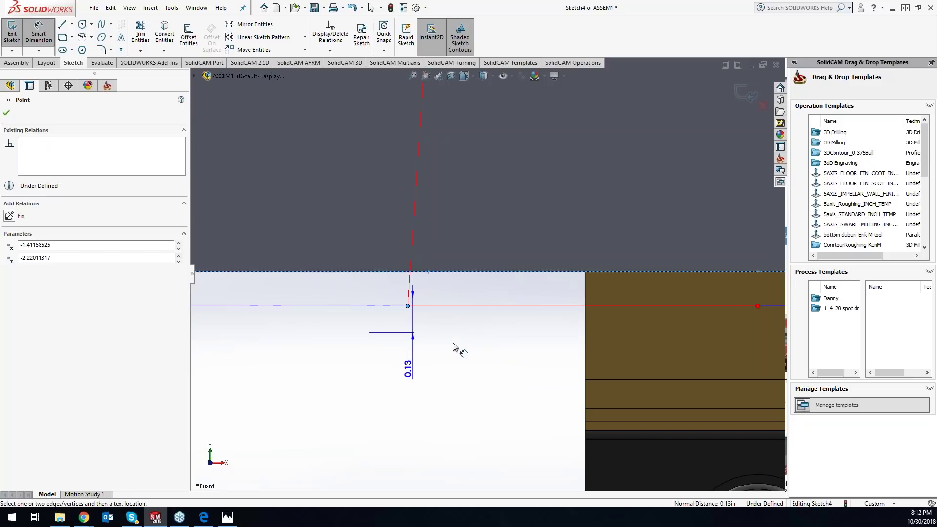
left_click(452, 347)
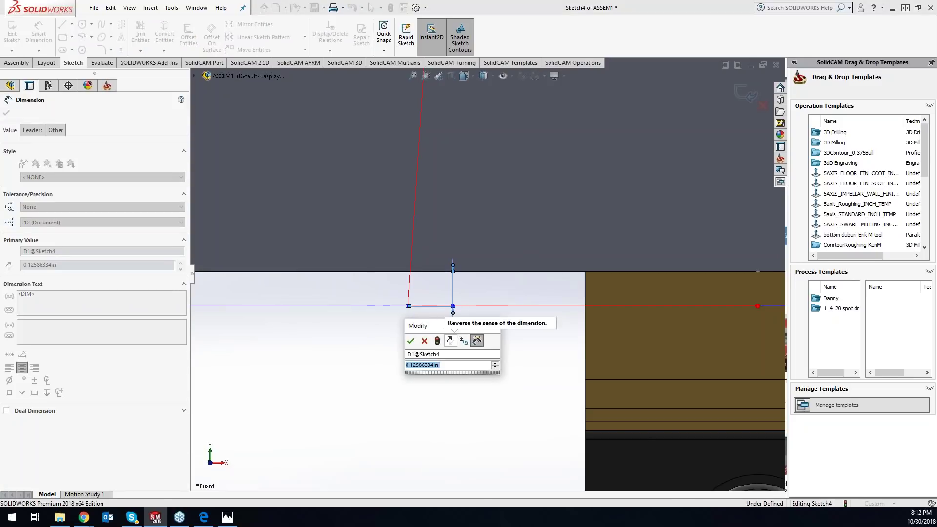
type(".")
type("125")
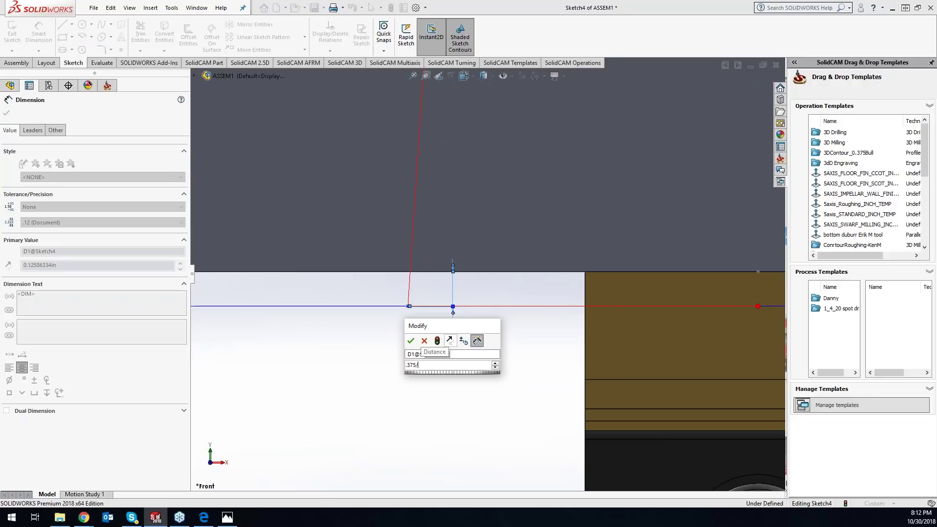
key("Return")
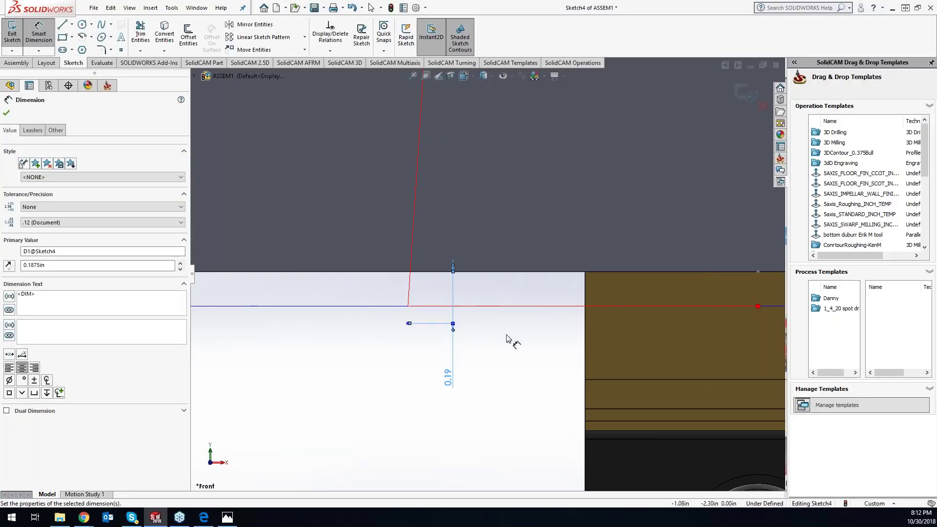
left_click(13, 37)
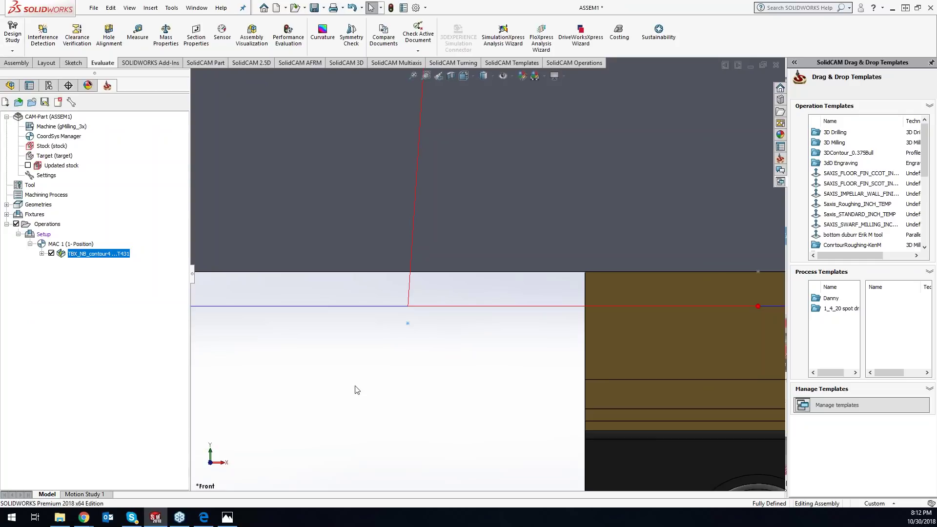
Add a drilling operation after the contour operation and select the sketched point as its drill geometry
right_click(107, 261)
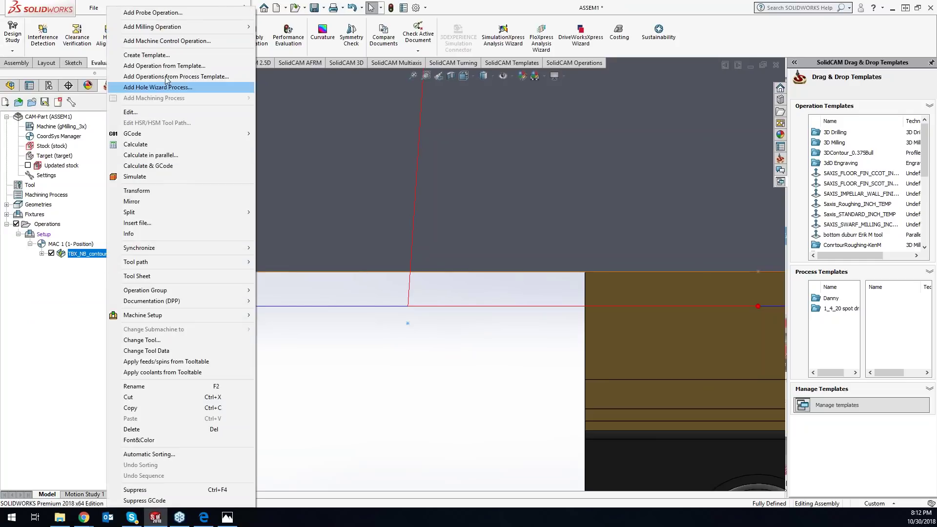
mouse_move(161, 27)
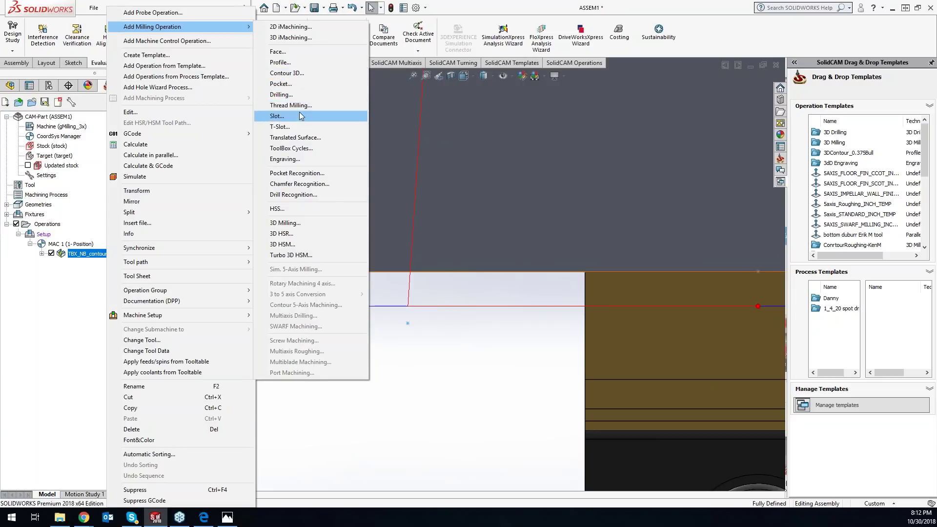
left_click(296, 95)
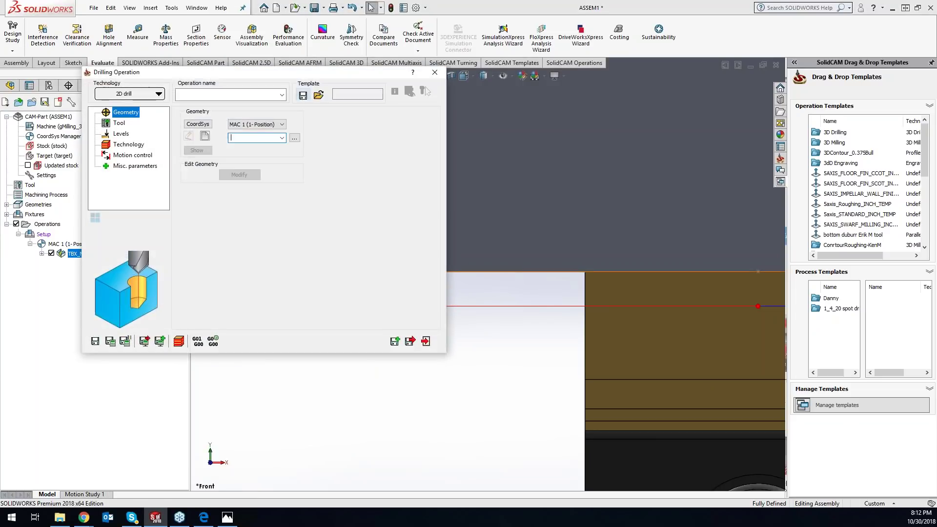
left_click(205, 136)
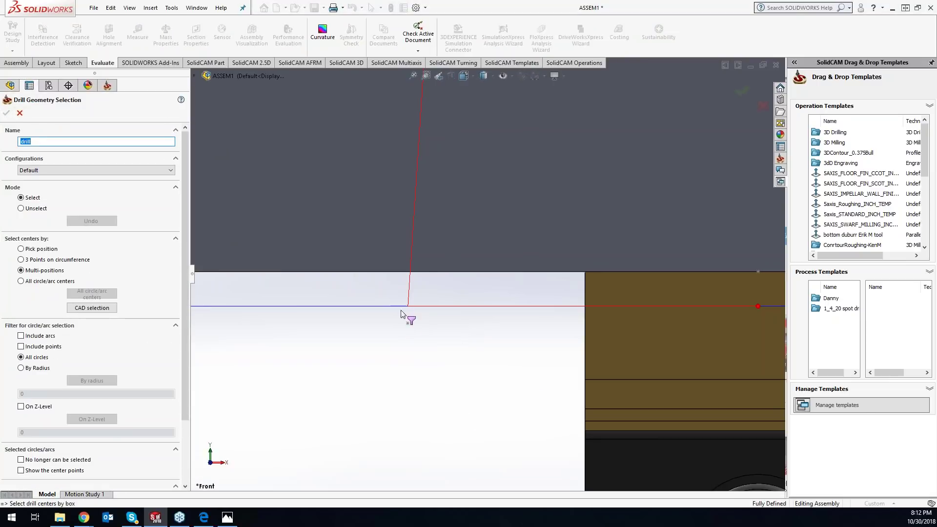
left_click(408, 323)
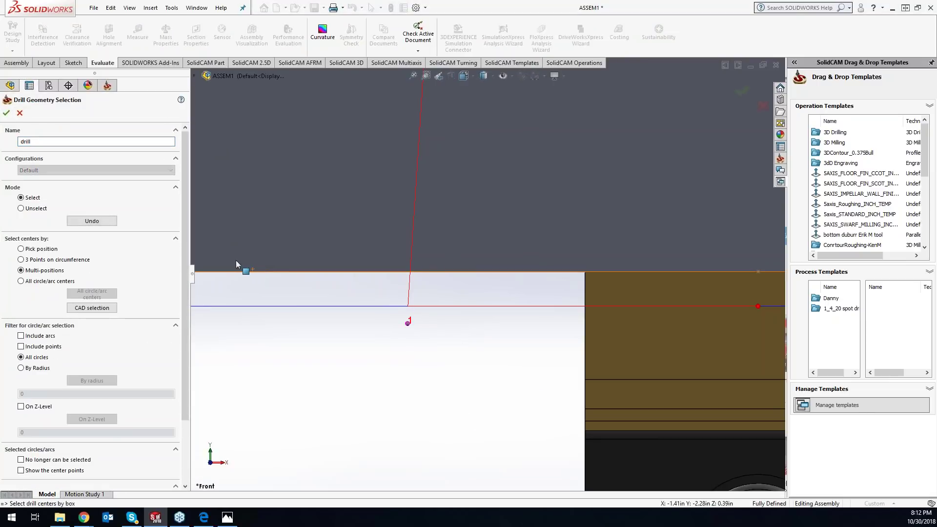
left_click(7, 114)
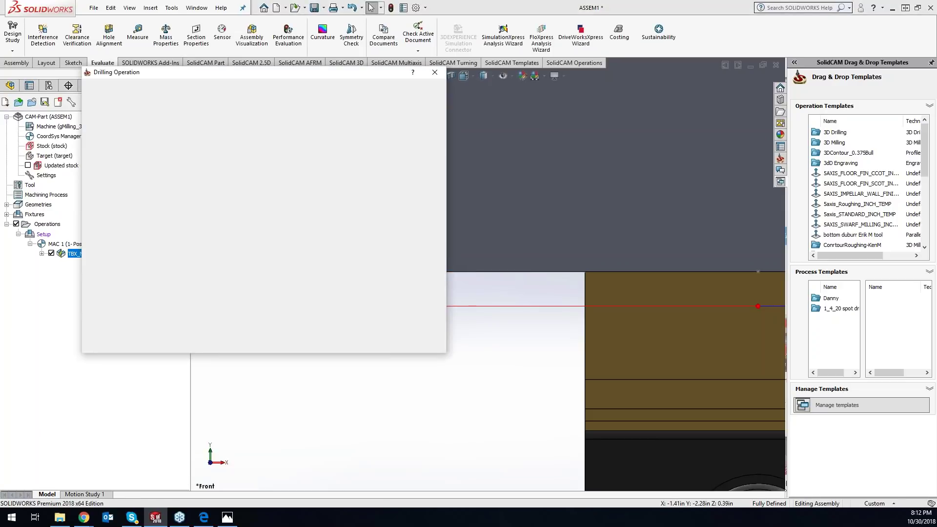
Create a 0.375 in diameter drill as the operation's tool, and save and calculate the drilling operation
left_click(119, 124)
left_click(243, 276)
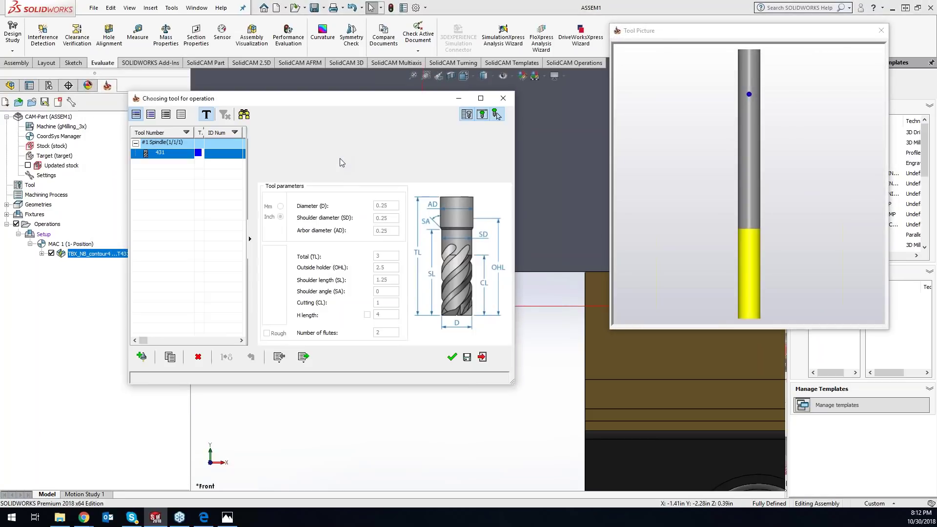
left_click(142, 356)
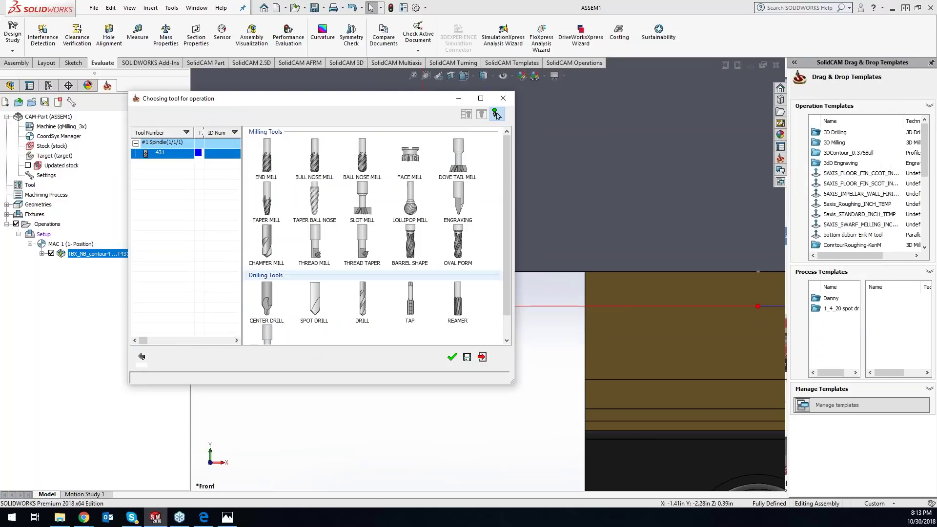
left_click(362, 305)
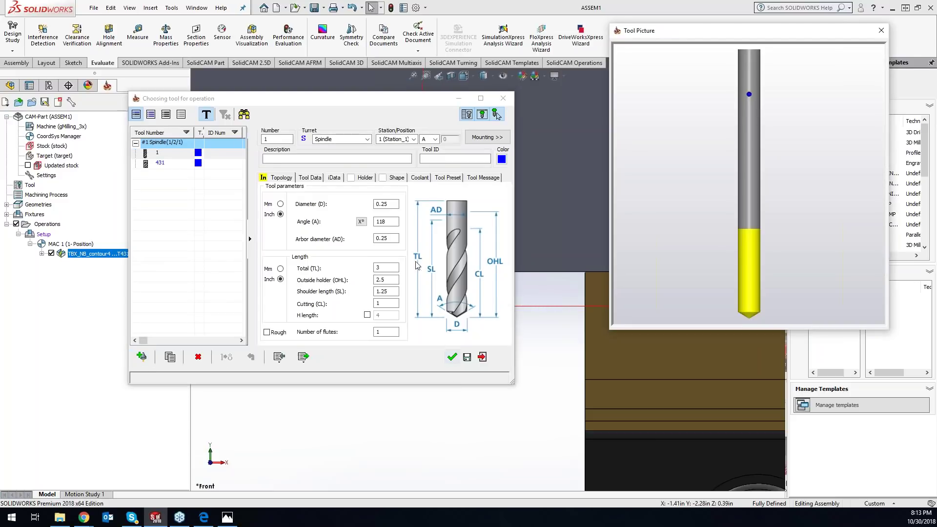
left_click_drag(389, 204, 354, 204)
type(".375")
left_click(451, 357)
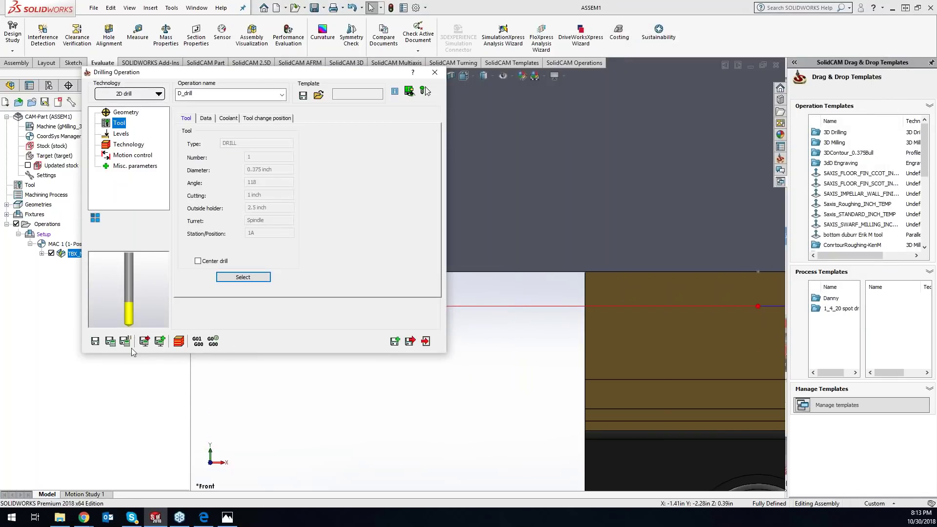
left_click(110, 341)
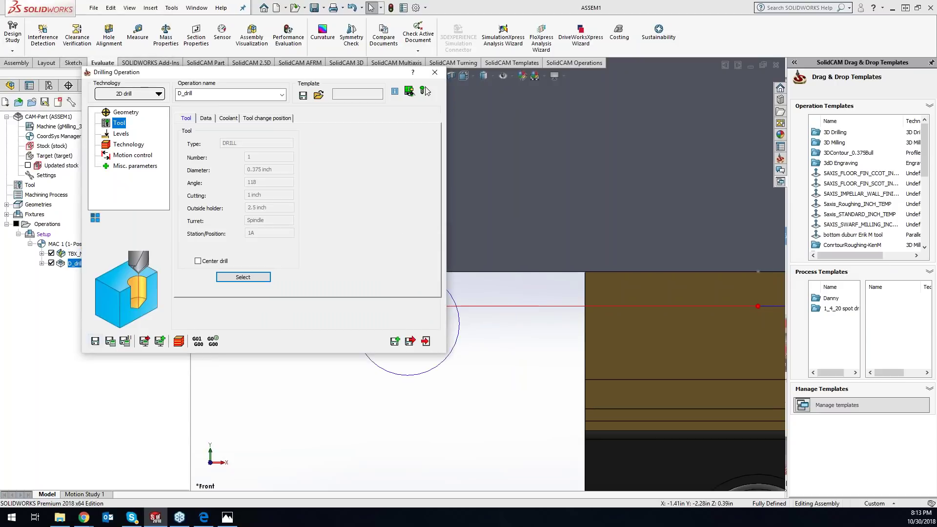
left_click(425, 92)
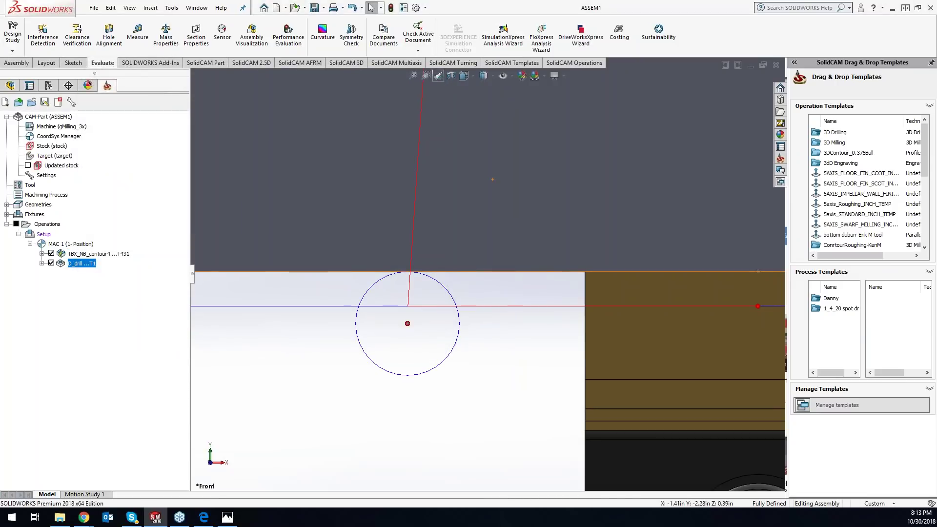
Move the drilling operation ahead of the contour operation, and briefly reopen the drilling operation to check its tool
mouse_move(90, 254)
left_mouse_down()
mouse_move(85, 266)
mouse_move(81, 255)
left_mouse_up()
left_click(83, 263)
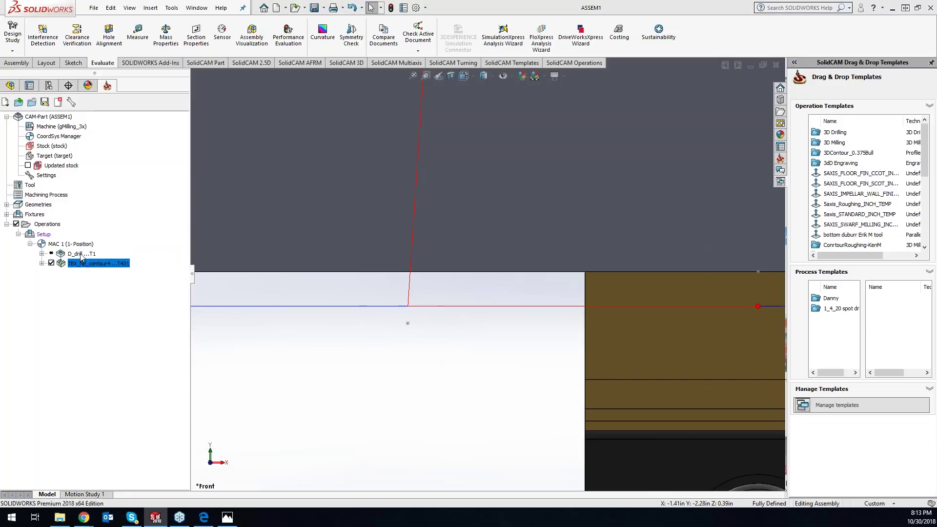
left_click(81, 254)
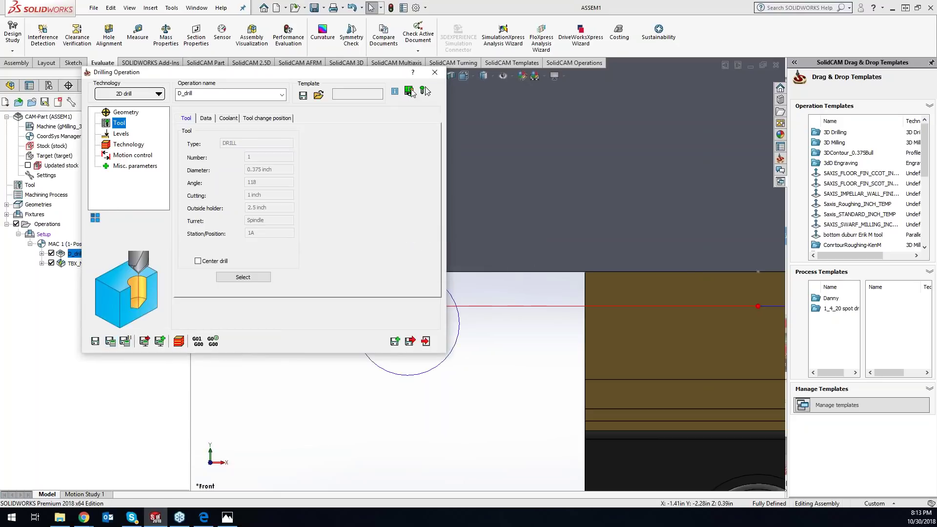
left_click(435, 72)
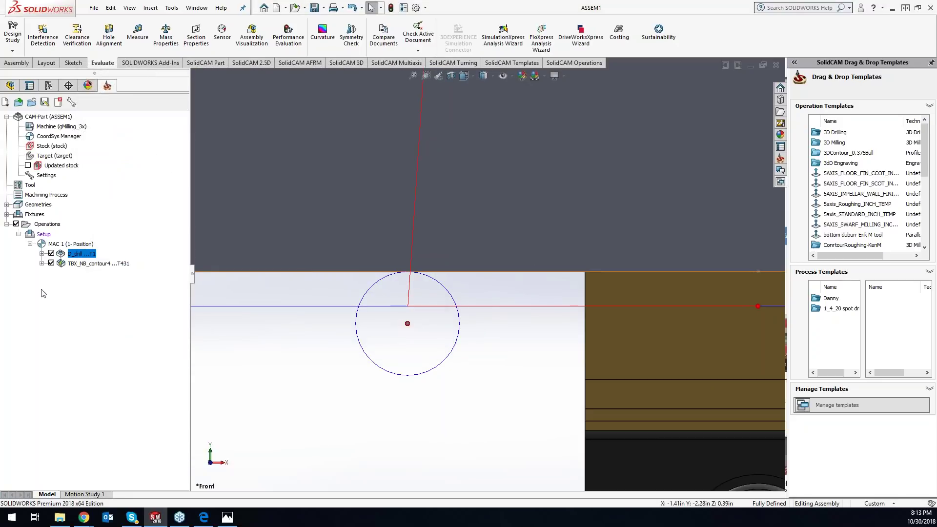
Simulate the drilling and contour operations together in SolidVerify and examine the bridge area beside the lower clamp up close
left_click(113, 263)
left_click(90, 254, "ctrl")
right_click(90, 254)
left_click(123, 183)
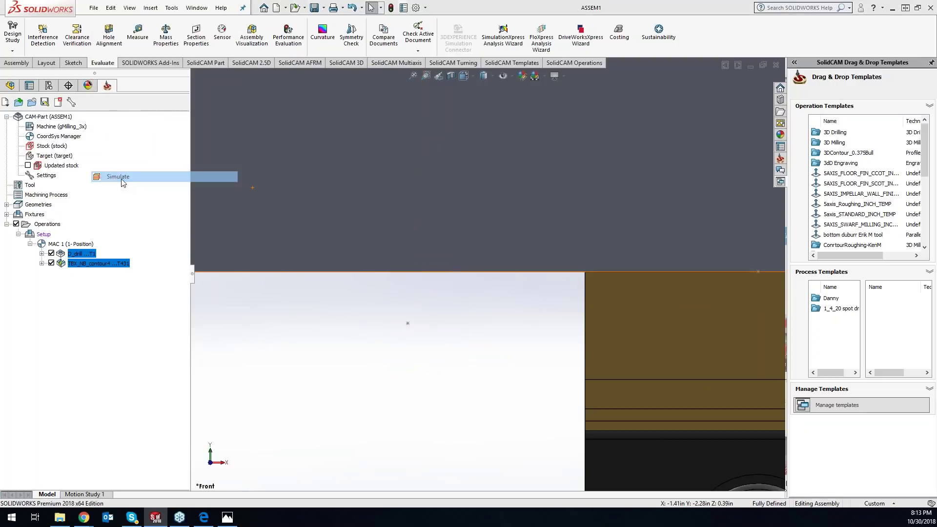
left_click(238, 218)
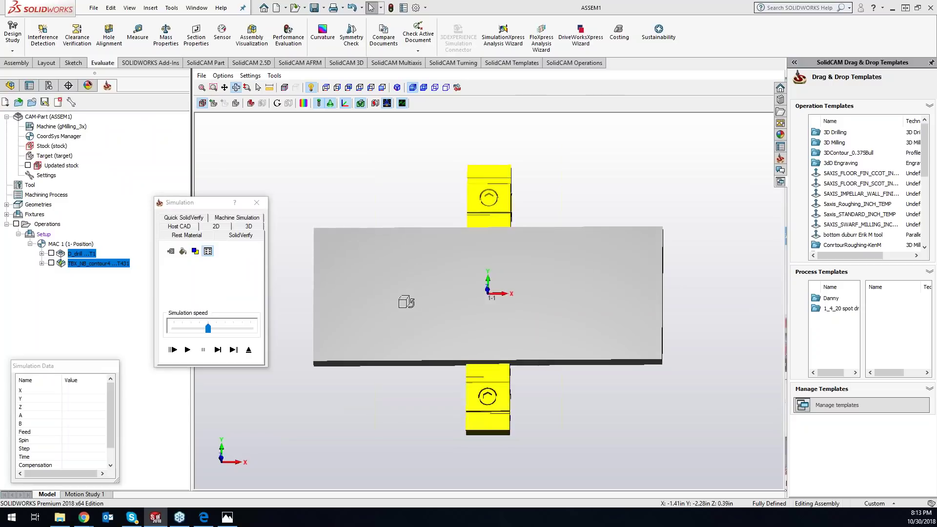
left_click(186, 350)
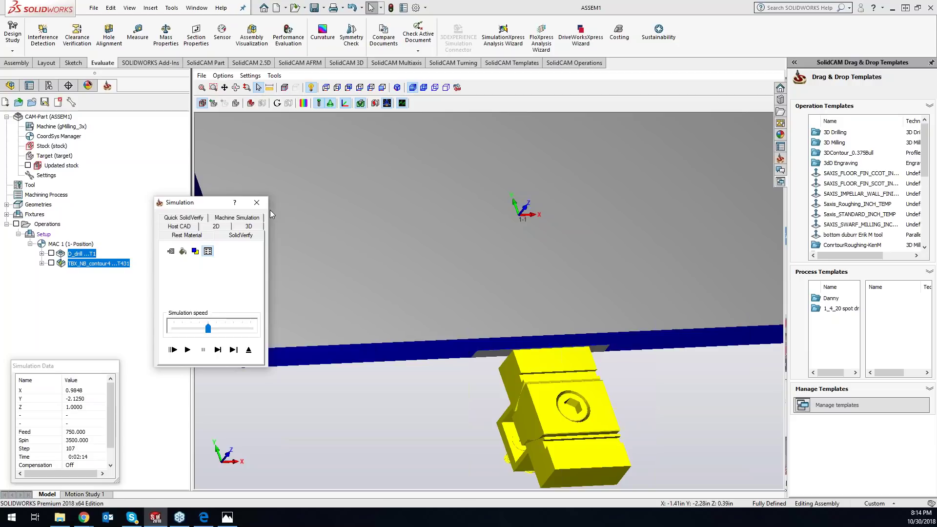
Close the simulation and start a new sketch on the plate's top face
scroll(369, 238, "down", 5)
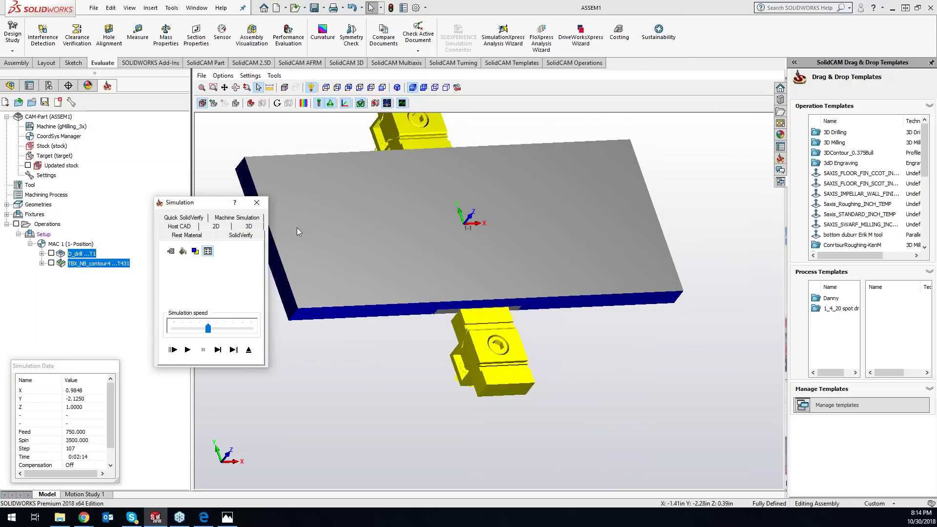
left_click(256, 202)
scroll(544, 302, "down", 10)
middle_click_drag(537, 299, 540, 302)
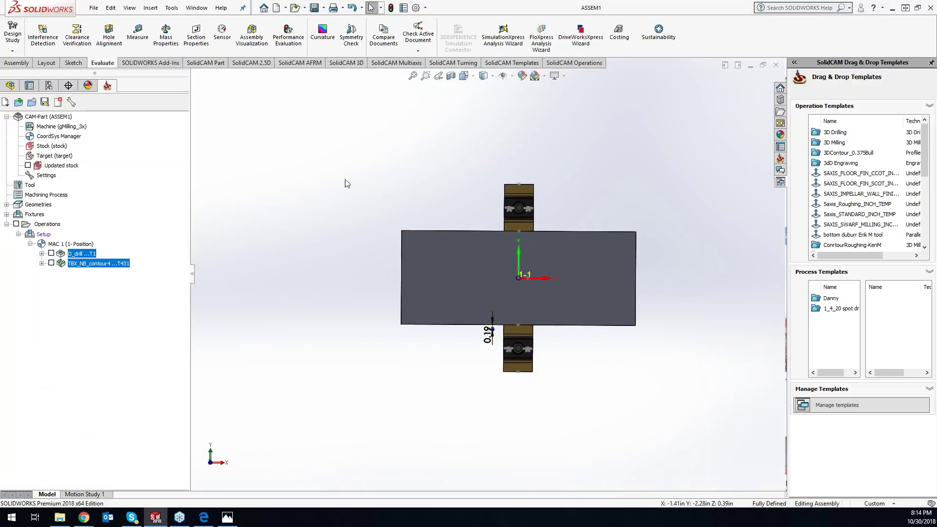
scroll(625, 270, "down", 4)
scroll(515, 289, "up", 5)
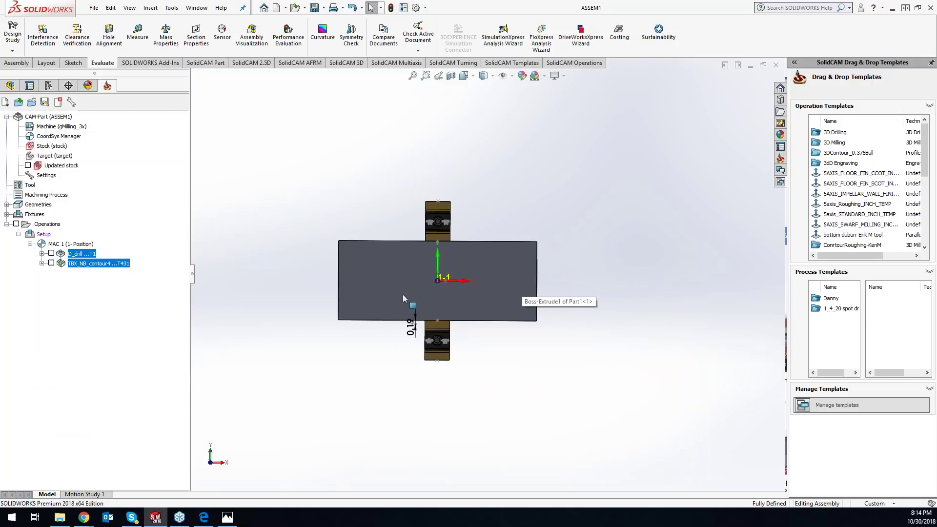
right_click(387, 278)
left_click(412, 222)
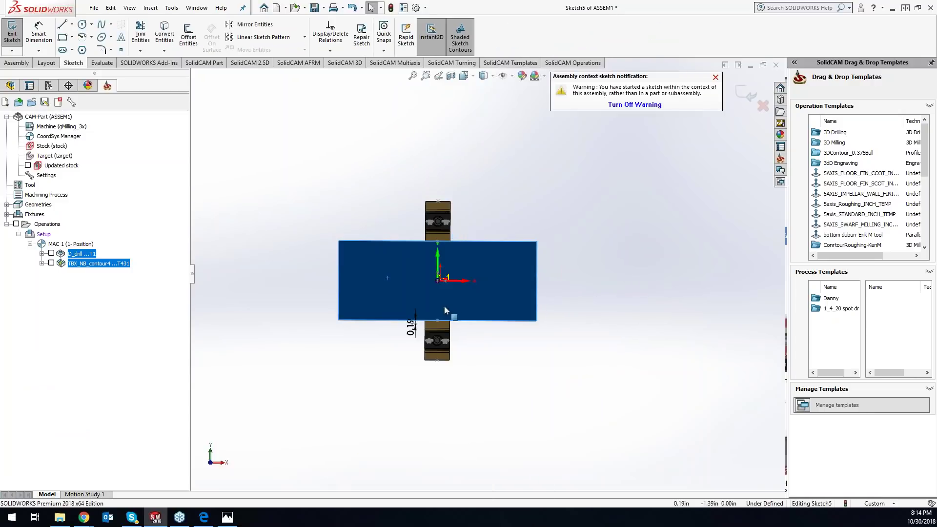
scroll(441, 307, "down", 4)
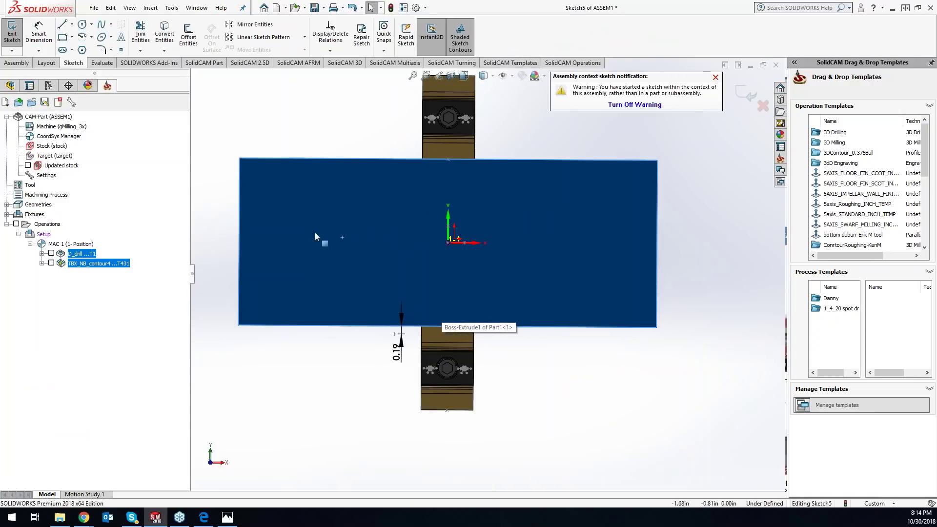
left_click(62, 38)
left_click(298, 198)
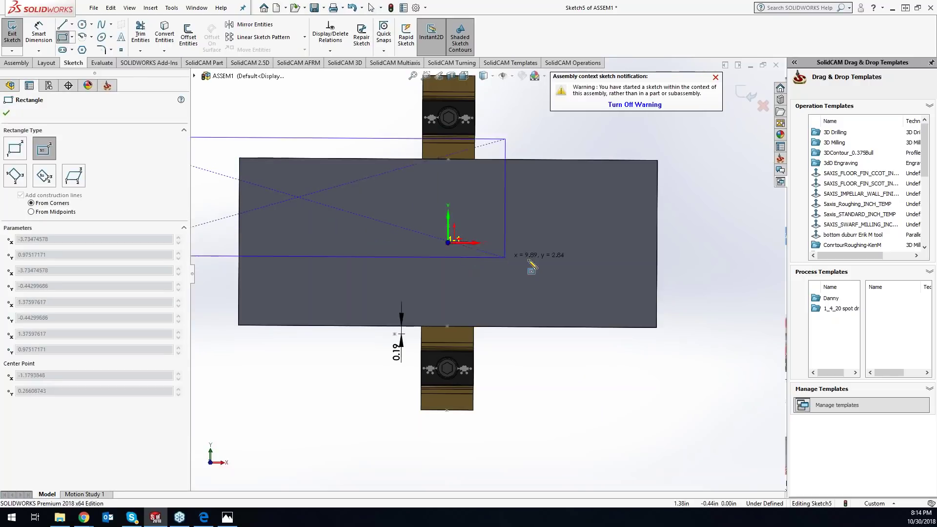
left_click(463, 250)
left_click(371, 8)
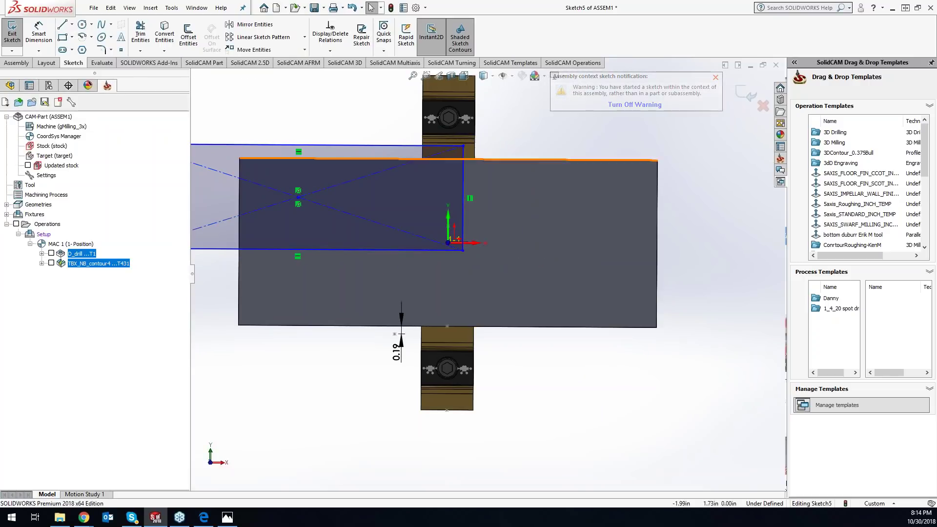
left_click(348, 145)
key("Delete")
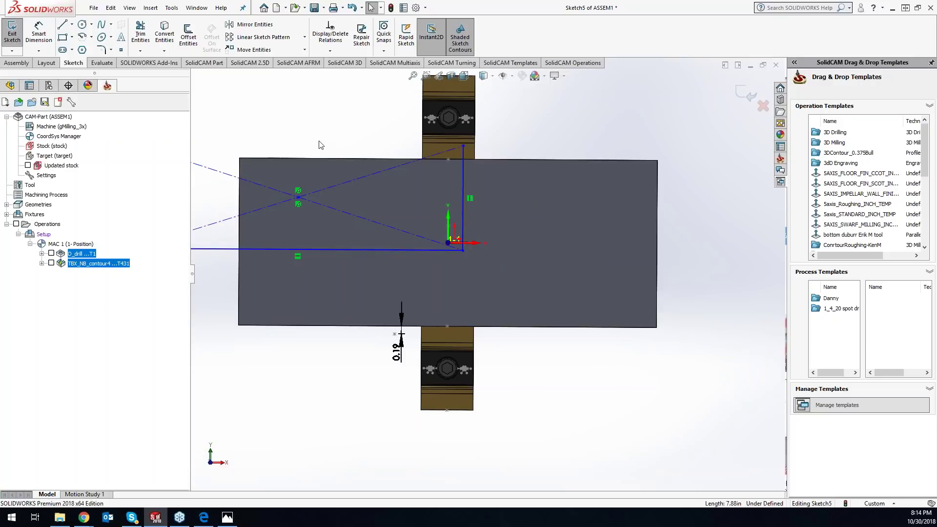
left_click(354, 9)
left_click(354, 9)
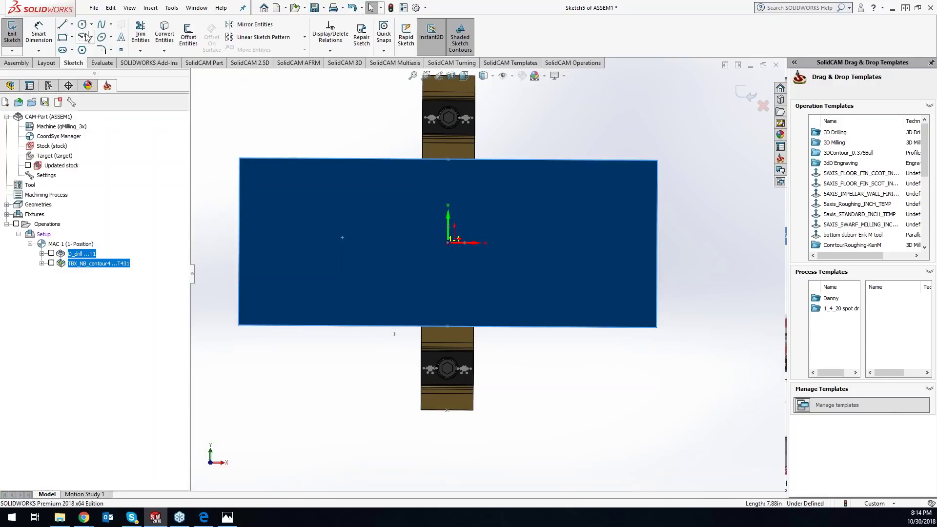
Sketch a corner rectangle about 8.3 by 2.1 in inside the plate's outline and exit the sketch
left_click(78, 39)
left_click(72, 38)
left_click(74, 49)
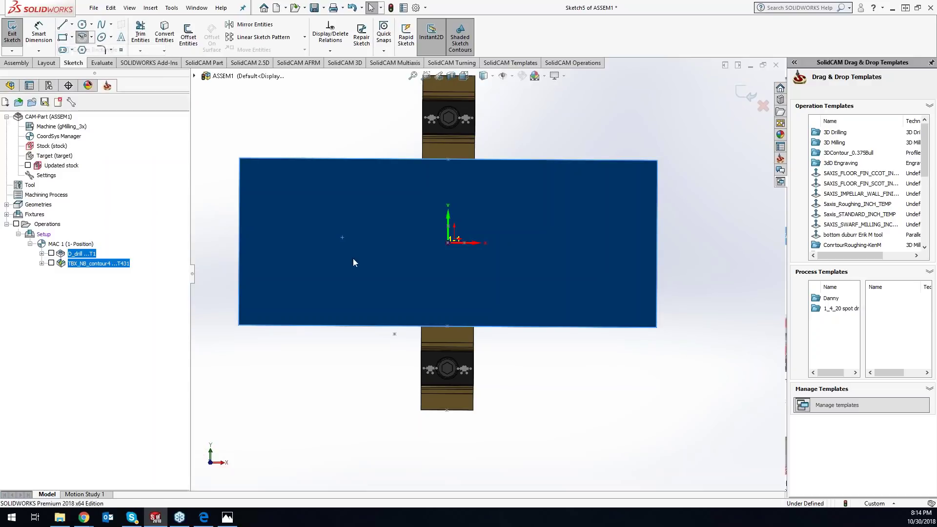
left_click(280, 190)
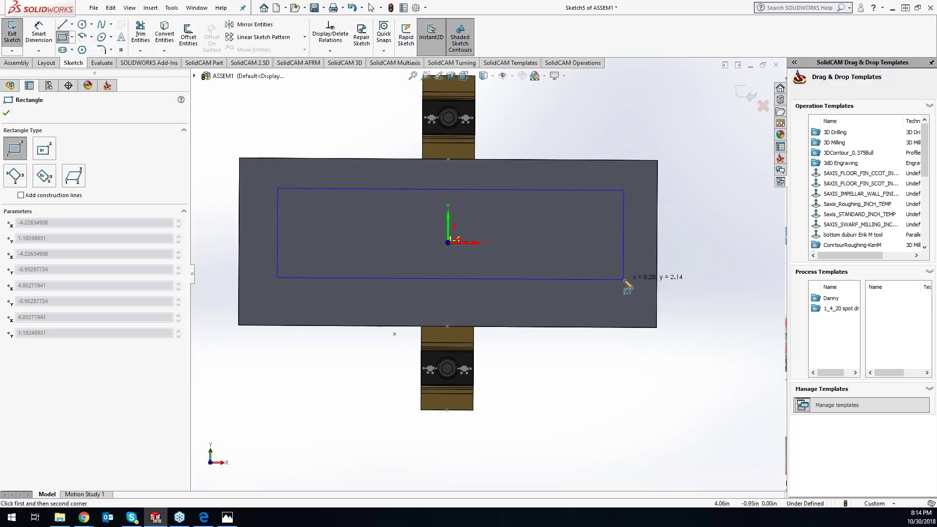
left_click(624, 279)
left_click(12, 34)
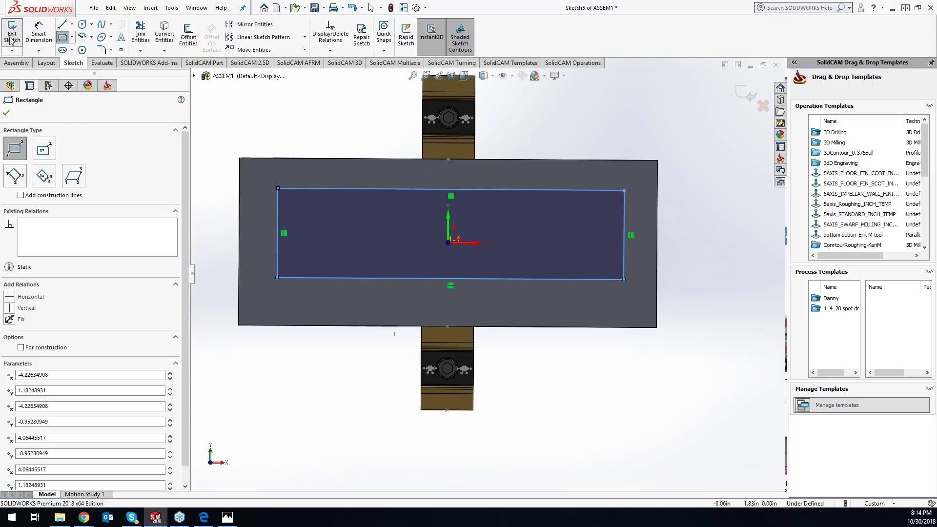
left_click(648, 123)
Add a ToolBox cycles milling operation after the existing contour operation
right_click(96, 266)
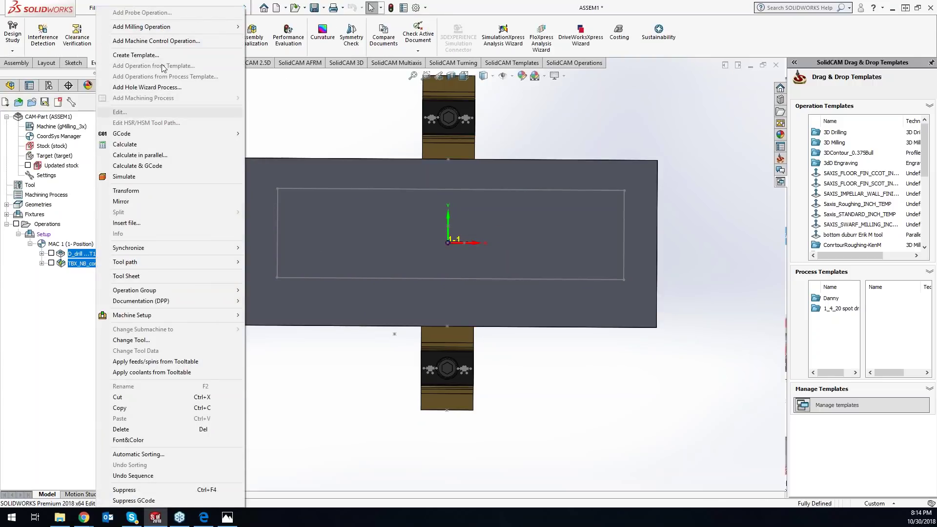
mouse_move(151, 26)
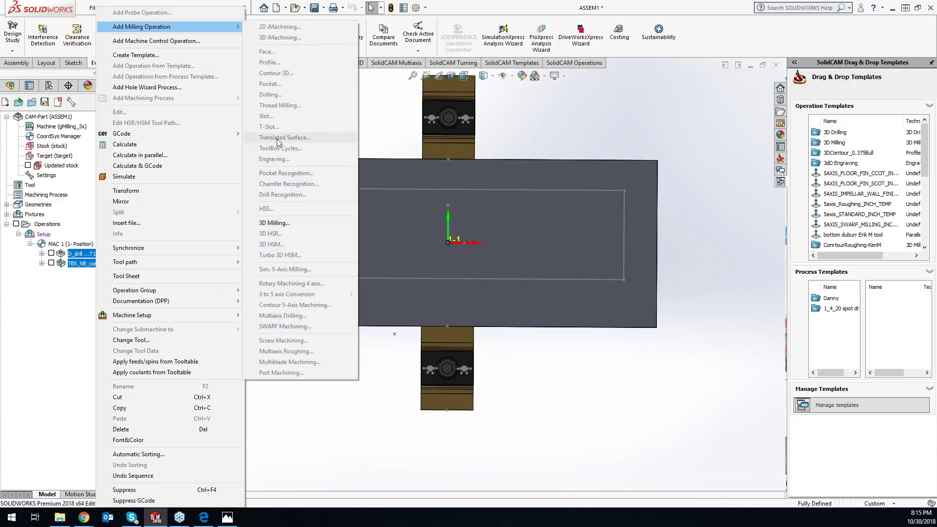
left_click(413, 121)
left_click(119, 265)
right_click(119, 264)
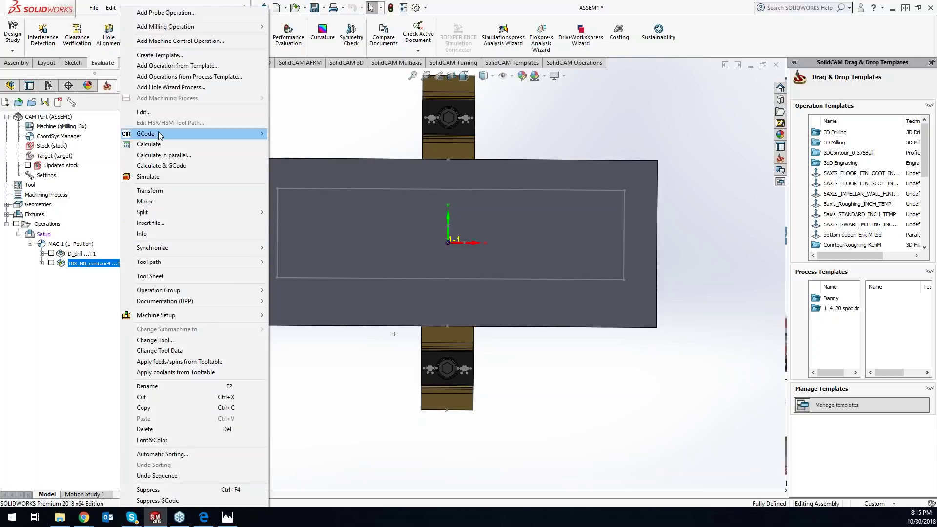
mouse_move(161, 27)
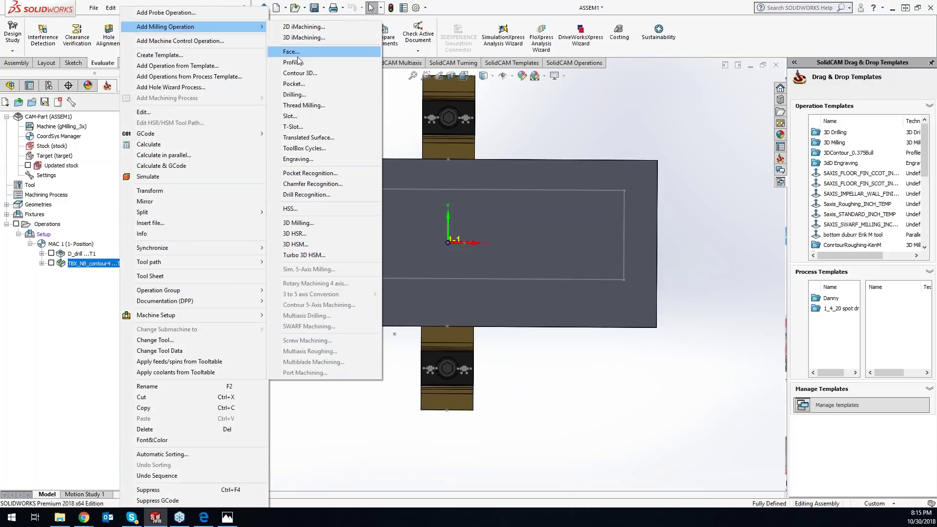
left_click(312, 149)
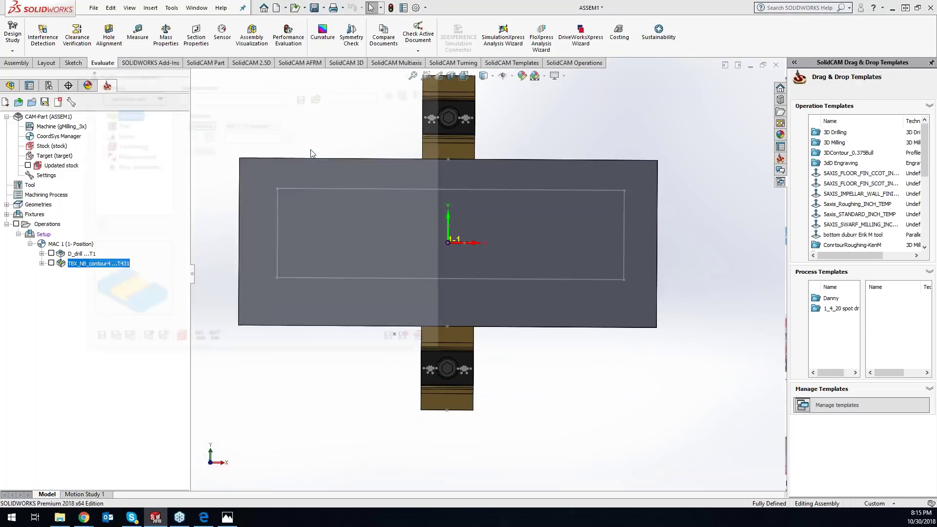
left_click(216, 135)
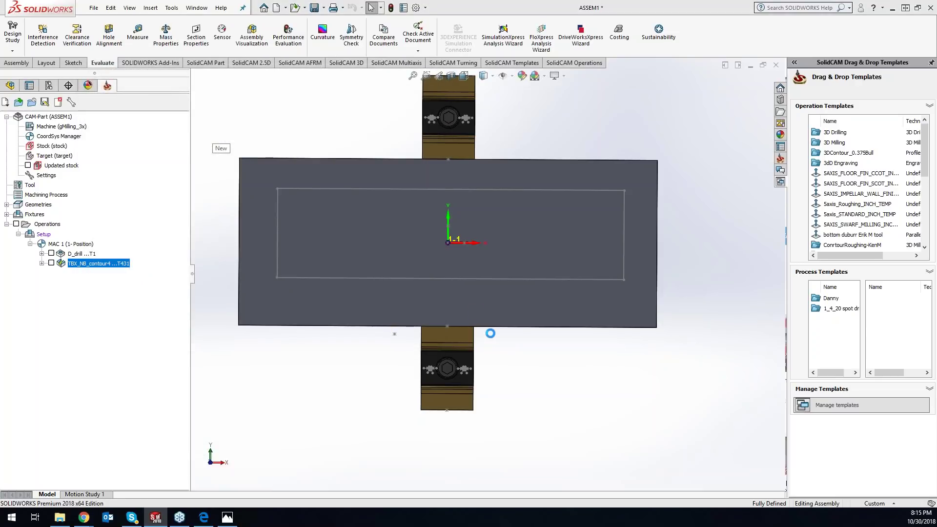
left_click(487, 279)
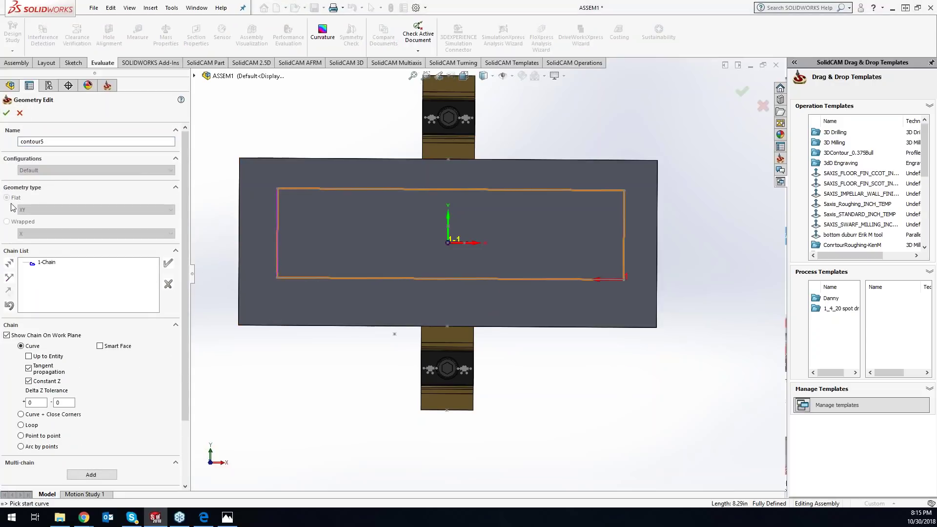
left_click(6, 113)
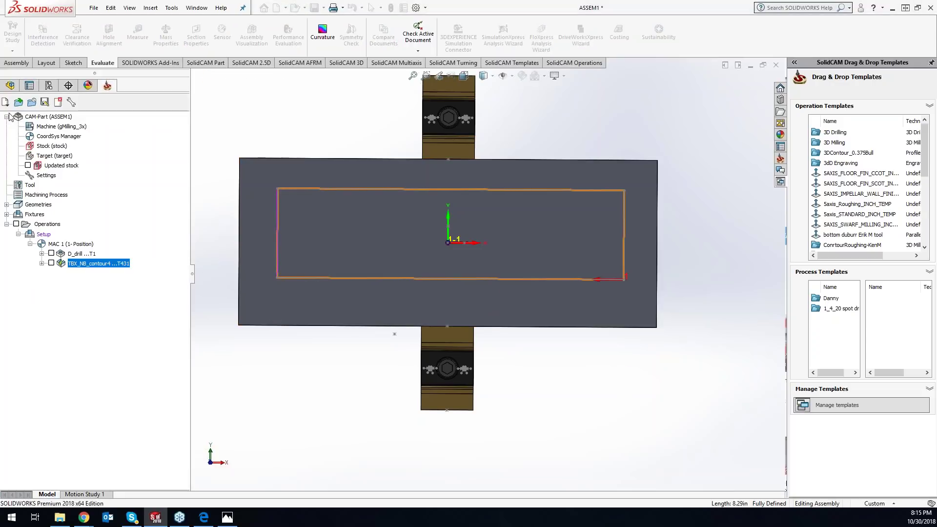
left_click(490, 266)
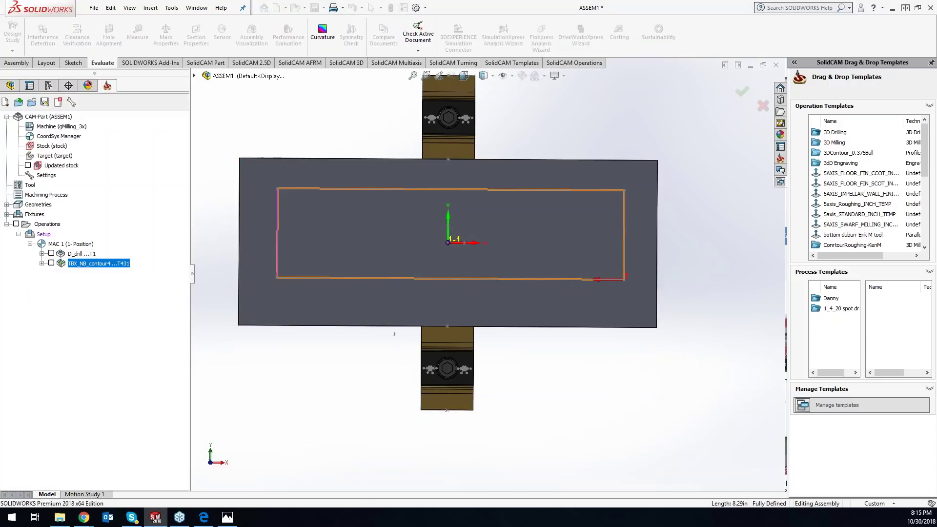
Set the cycle's technology to Temporary Bridges and define its geometry as a chain around the inner sketched rectangle
left_click(140, 95)
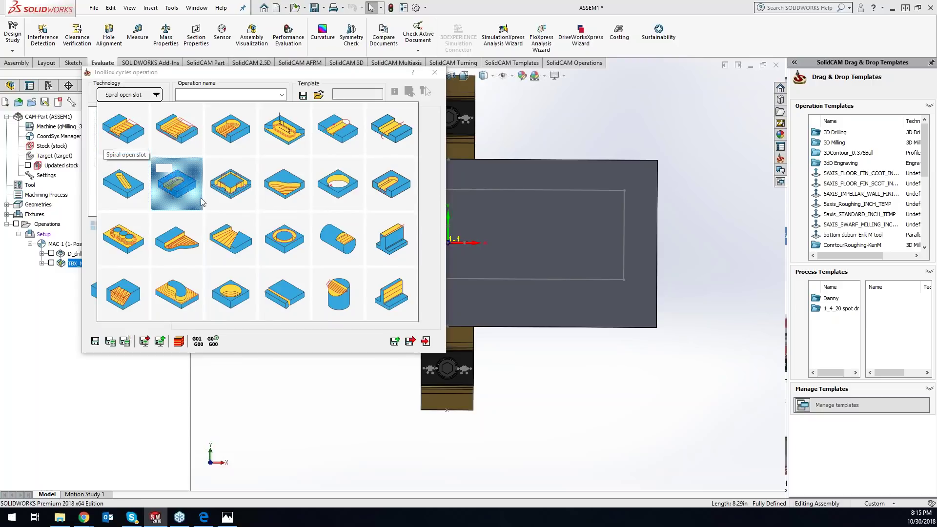
left_click(229, 184)
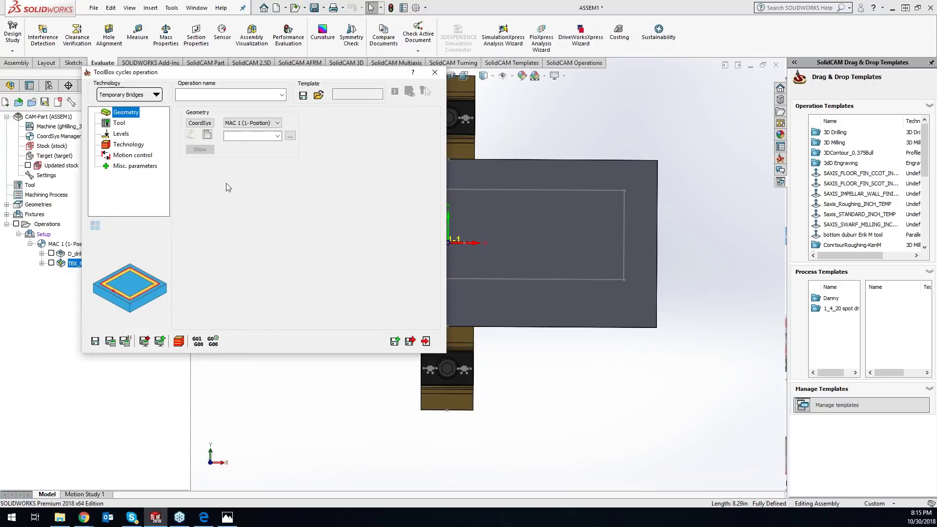
left_click(209, 136)
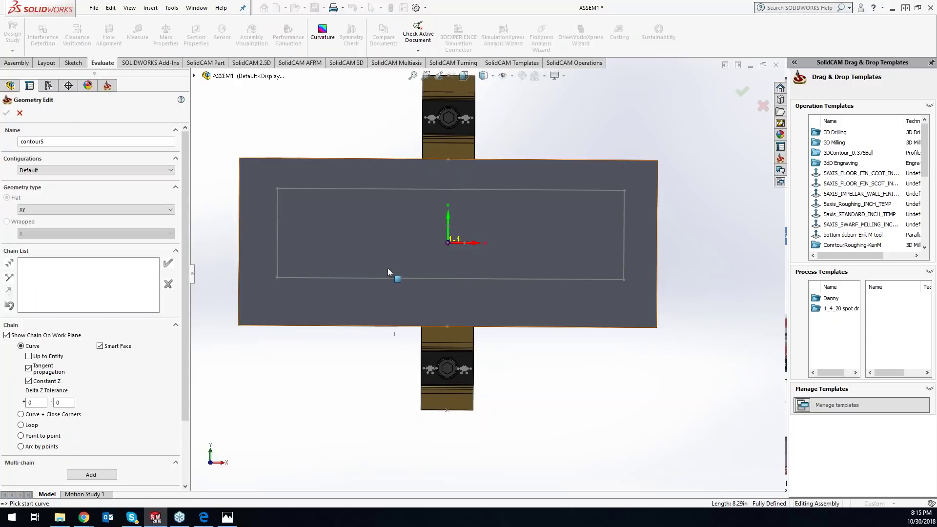
left_click(583, 278)
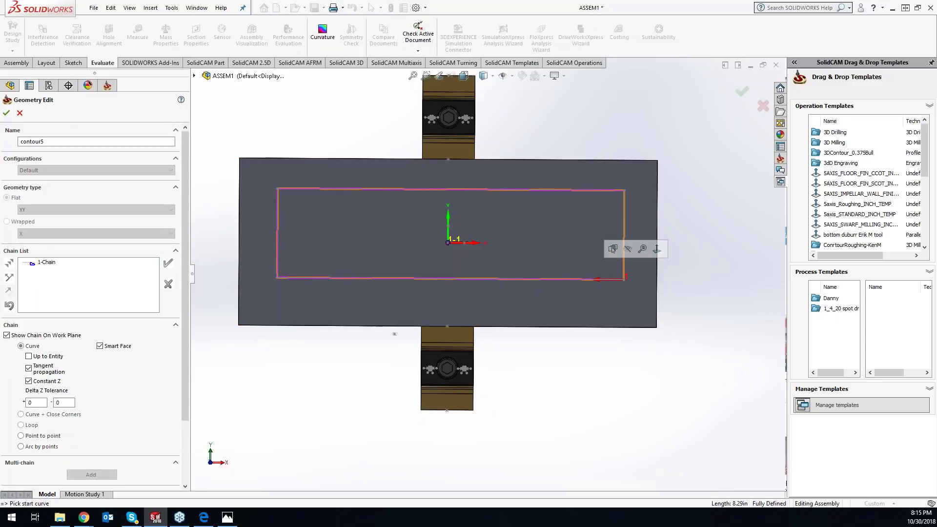
left_click(6, 112)
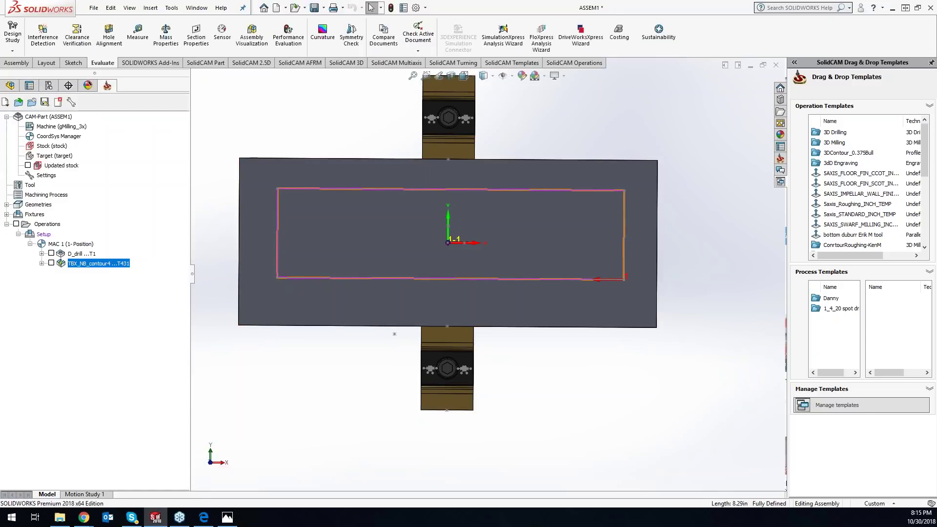
Assign tool 431 to the bridges operation and set its depth to 0.5 in by picking the plate's bottom corner
left_click(116, 123)
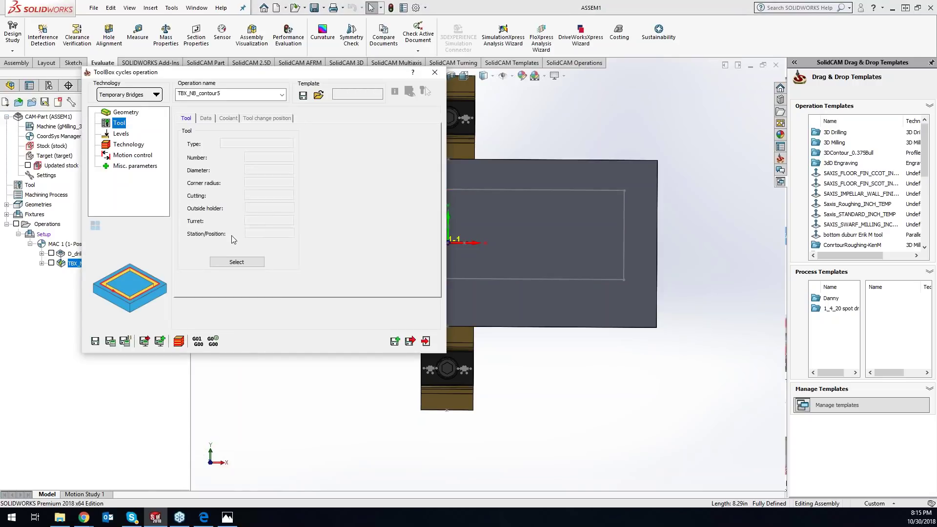
left_click(237, 262)
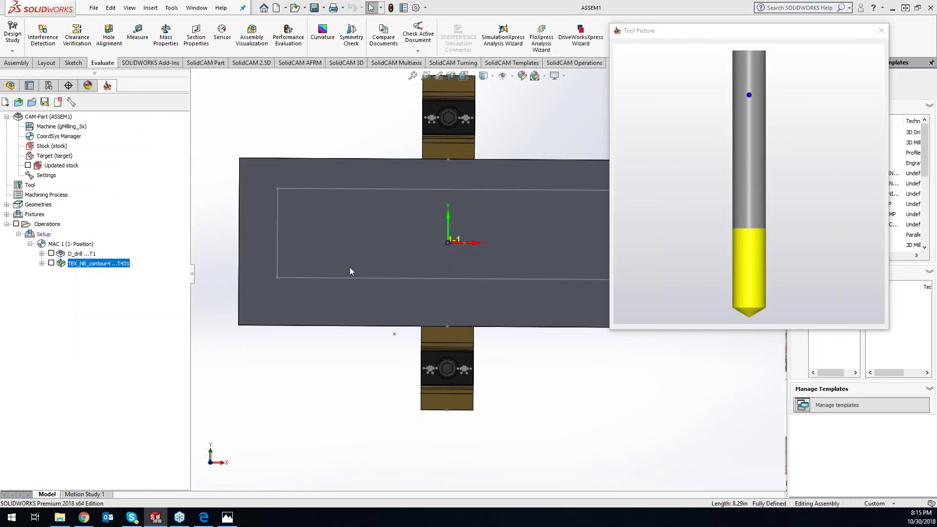
double_click(164, 164)
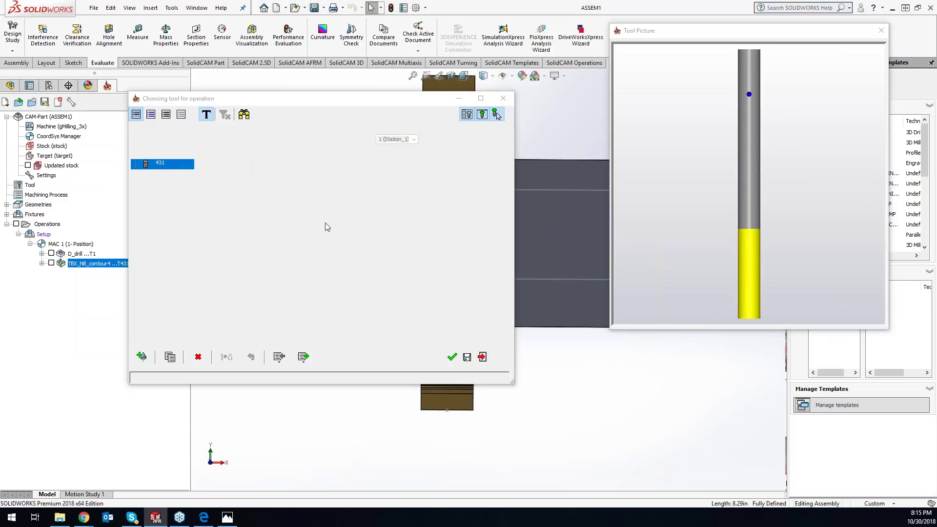
left_click(121, 133)
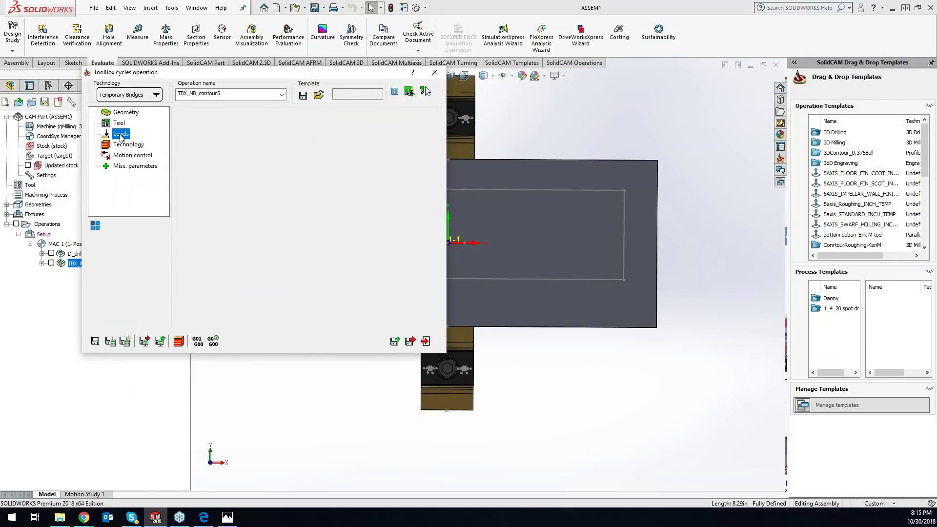
left_click(260, 217)
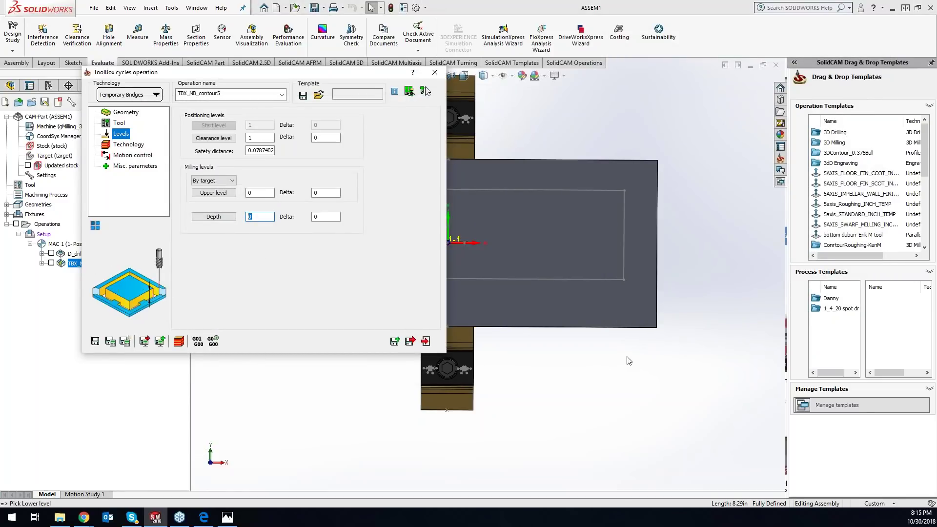
middle_click_drag(626, 355, 610, 289)
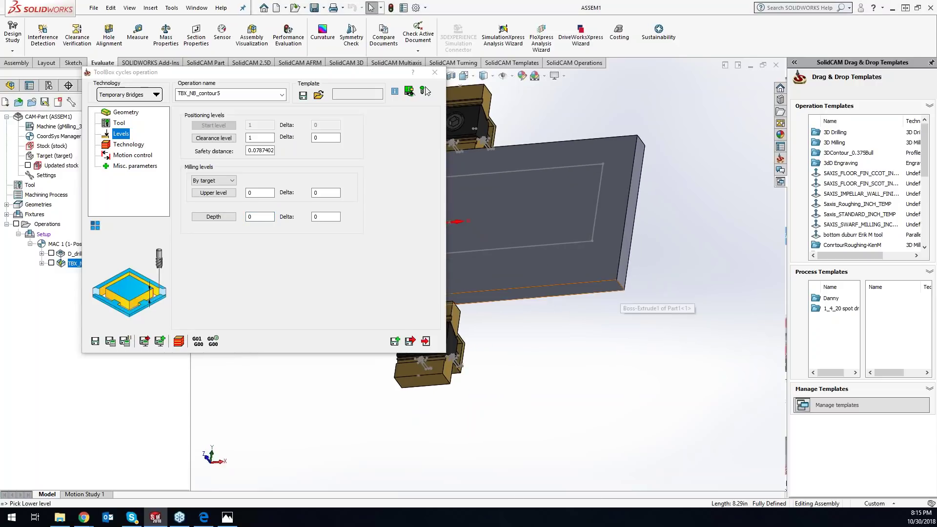
left_click(624, 290)
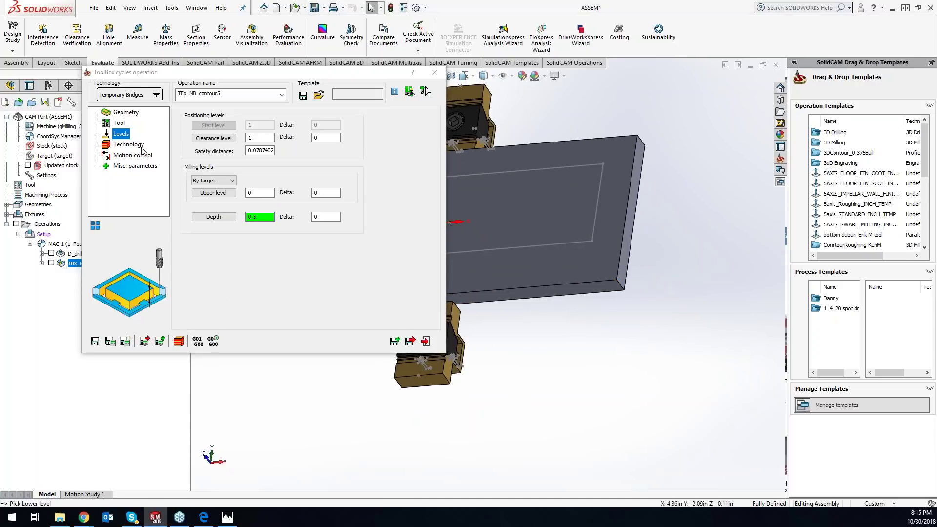
Check the bridge technology settings, save and calculate the operation, and open its simulation in SolidVerify
left_click(128, 144)
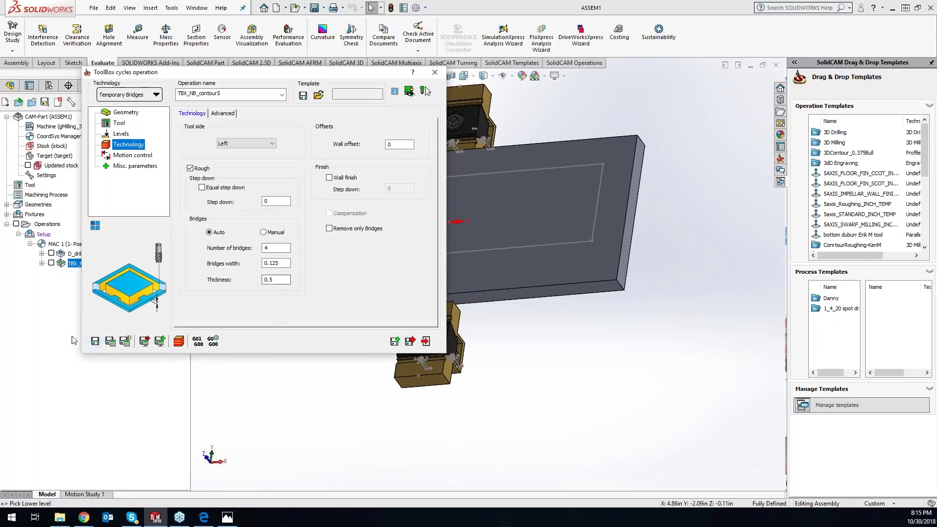
left_click(110, 342)
left_click(179, 341)
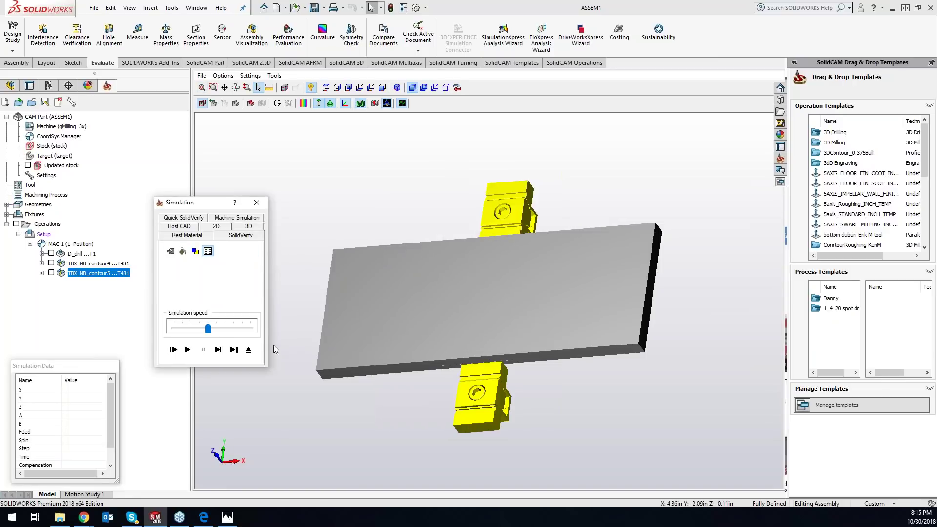
Step through the temporary bridges toolpath move by move in SolidVerify to inspect the automatic bridge positions around the rectangle
left_click(219, 349)
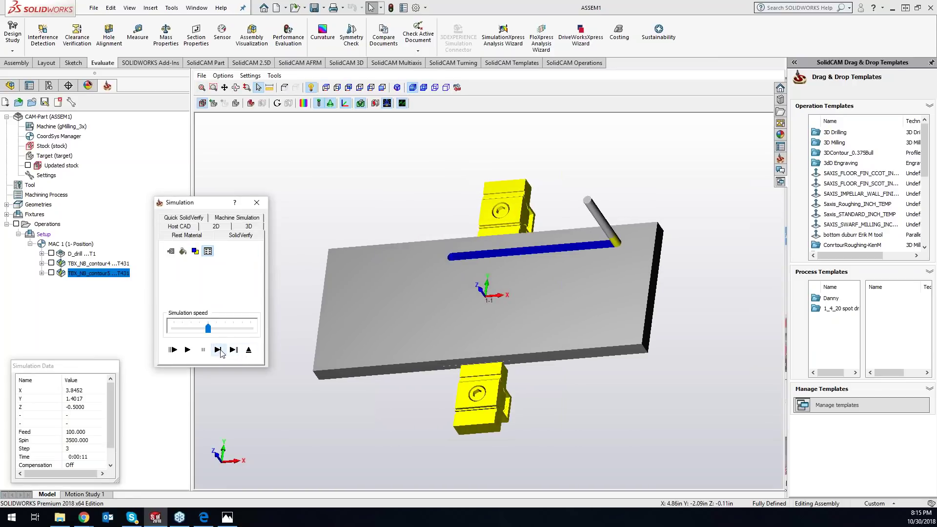
left_click(222, 352)
left_click(221, 352)
left_click(222, 352)
left_click(221, 352)
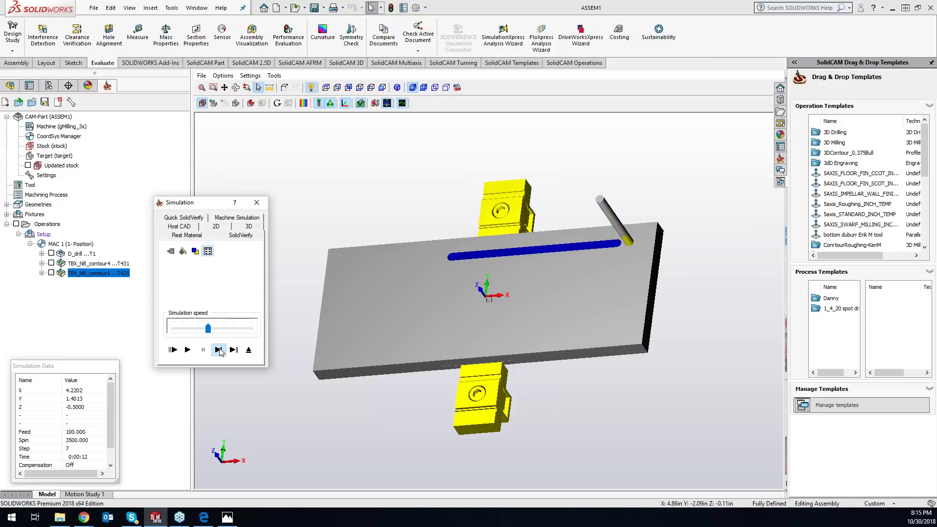
left_click(218, 350)
left_click(218, 349)
left_click(218, 349)
left_click(218, 349)
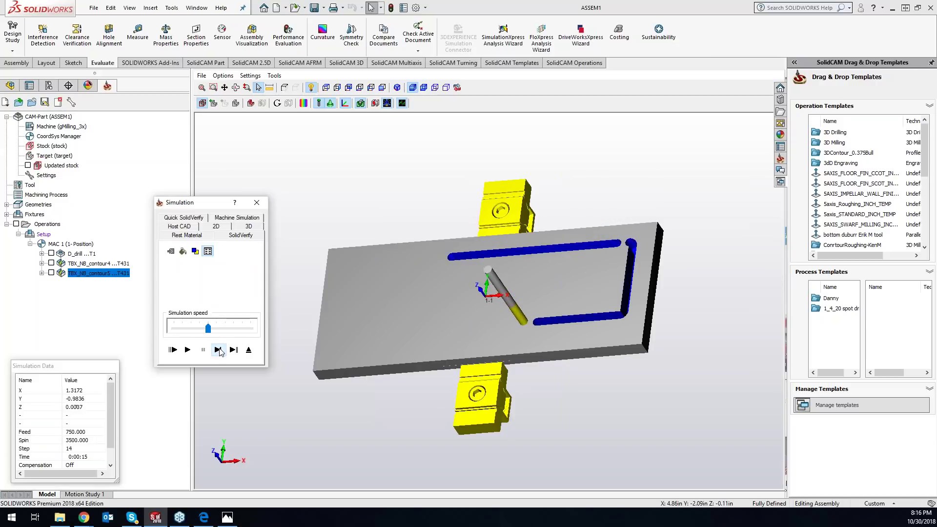
left_click(218, 350)
left_click(218, 349)
left_click(218, 350)
left_click(218, 350)
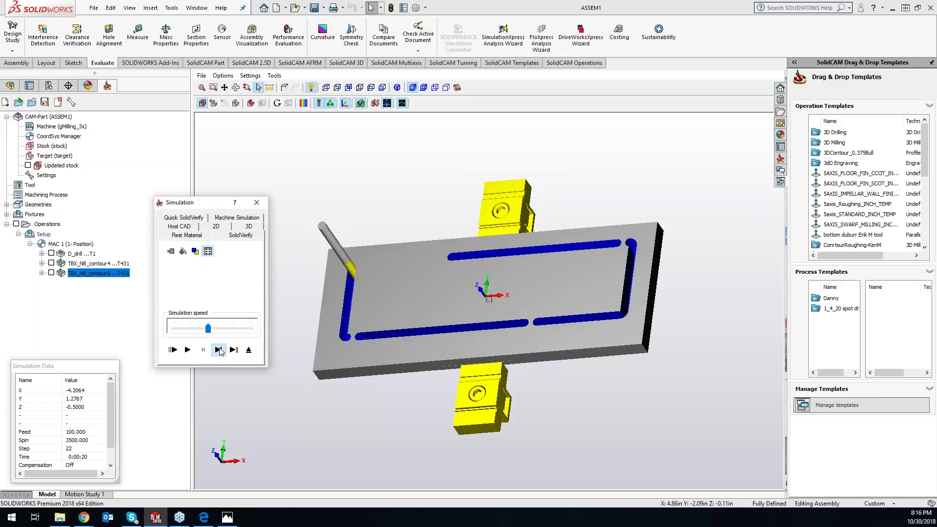
left_click(218, 349)
left_click(218, 349)
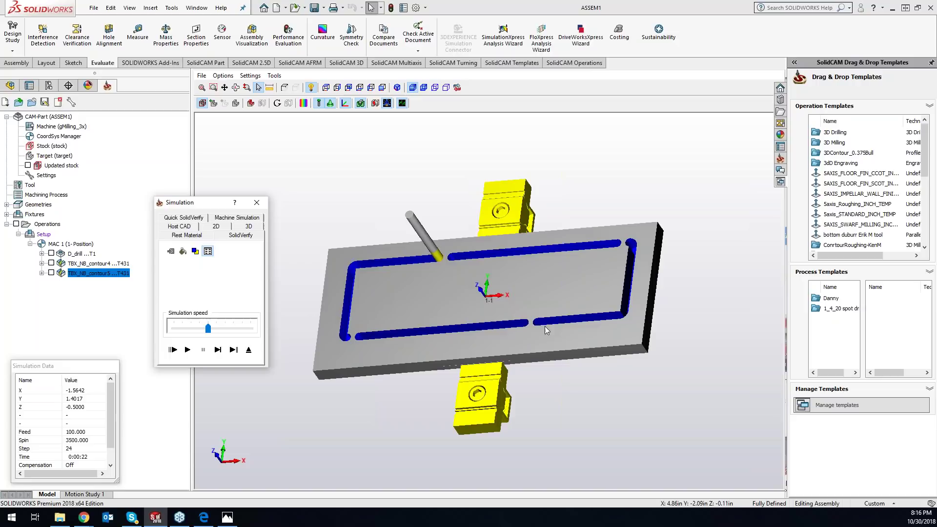
left_click(256, 202)
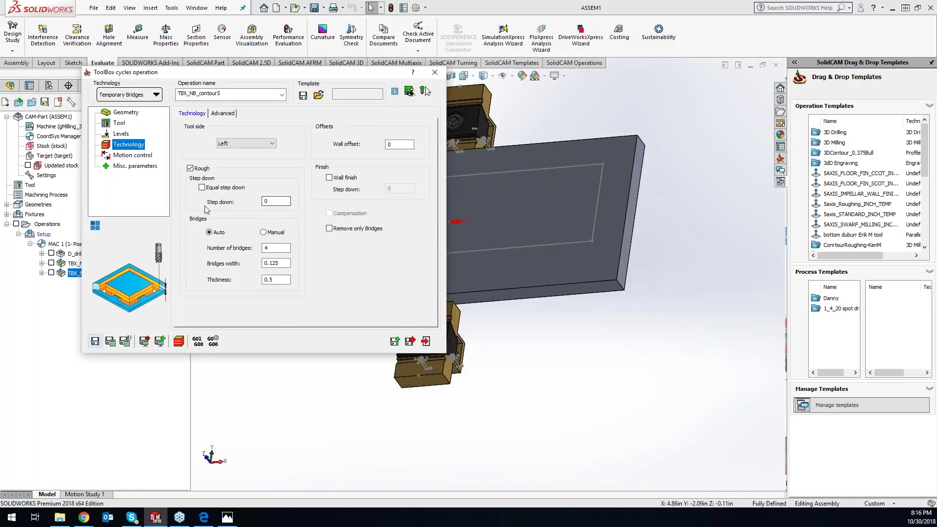
Switch the bridges to manual positioning and place one near the middle of each long side of the inner rectangle
left_click(264, 233)
left_click(252, 250)
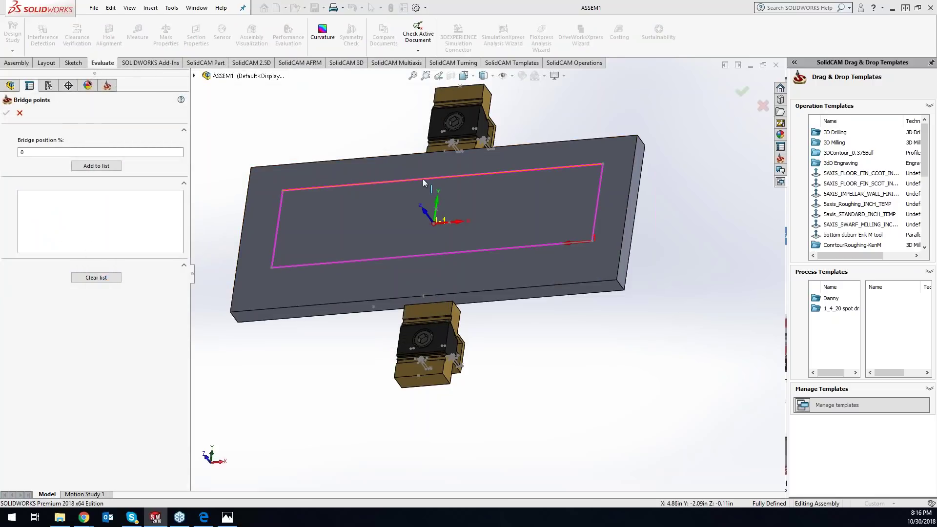
left_click(423, 178)
left_click(429, 253)
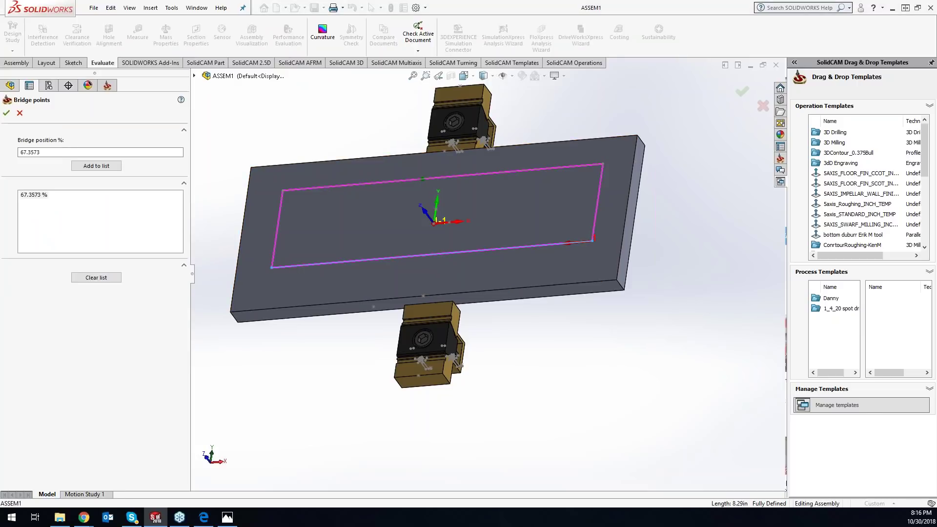
left_click(7, 113)
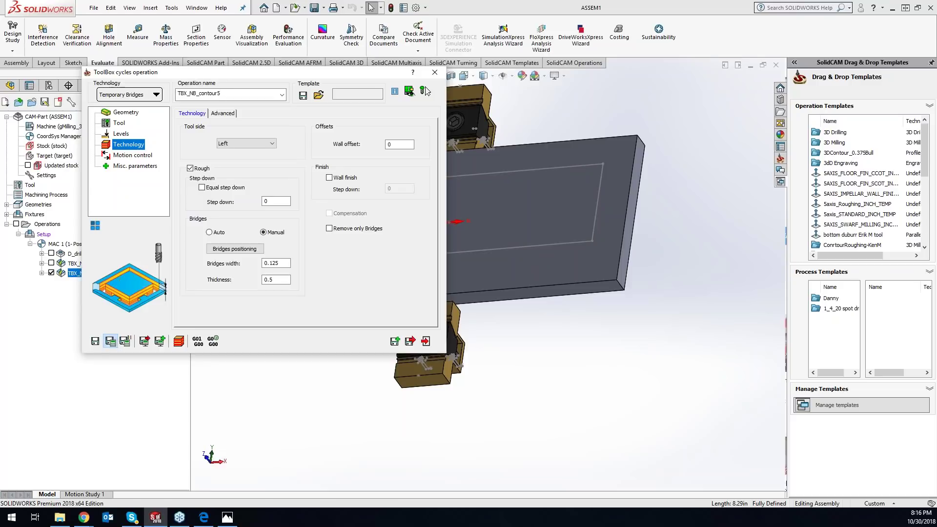
Simulate the bridges operation in SolidVerify and inspect the slots around the manually placed bridges up close
left_click(179, 342)
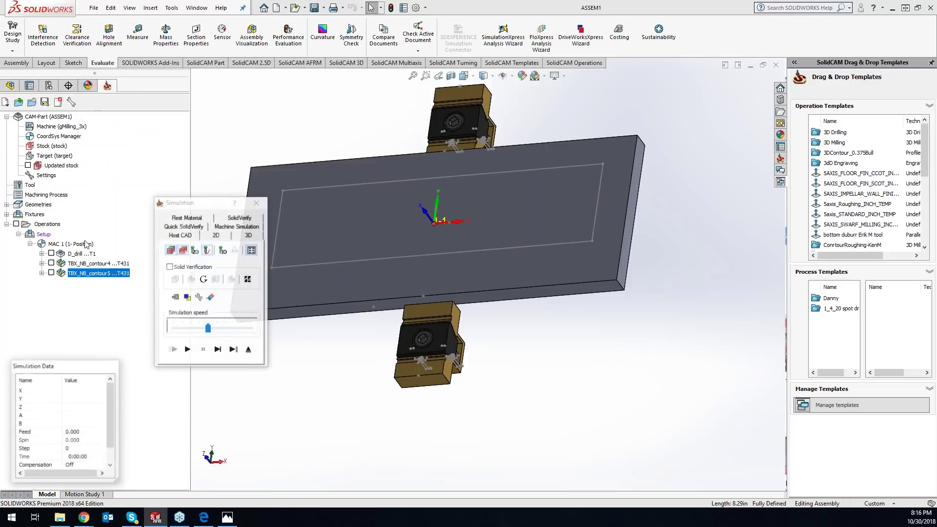
left_click(251, 222)
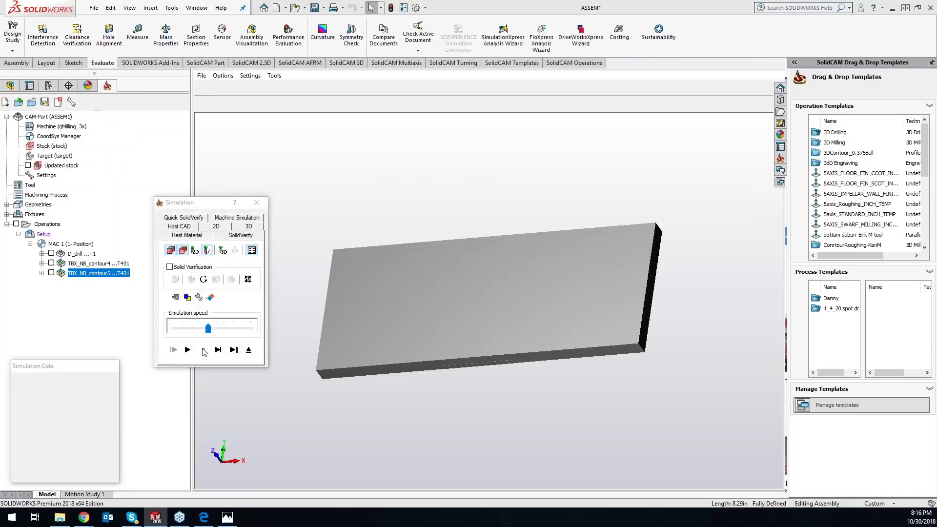
left_click(188, 350)
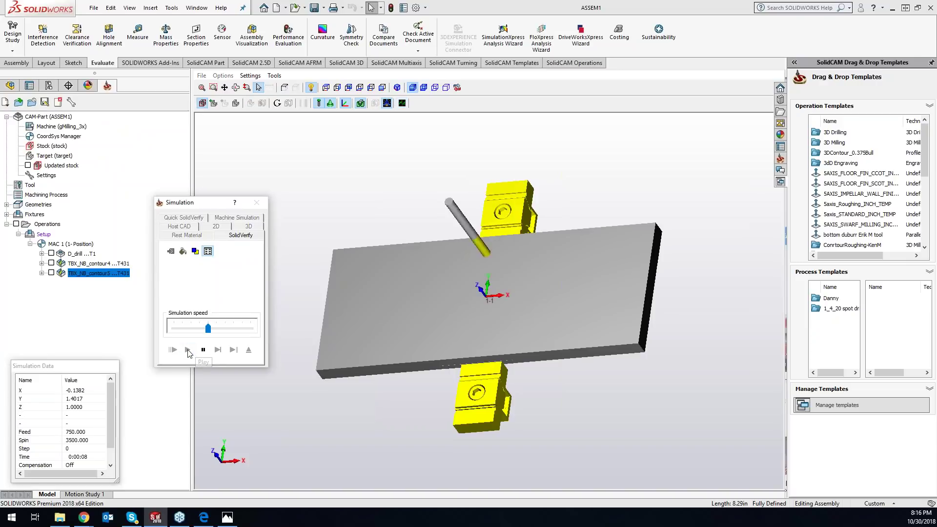
scroll(493, 338, "up", 5)
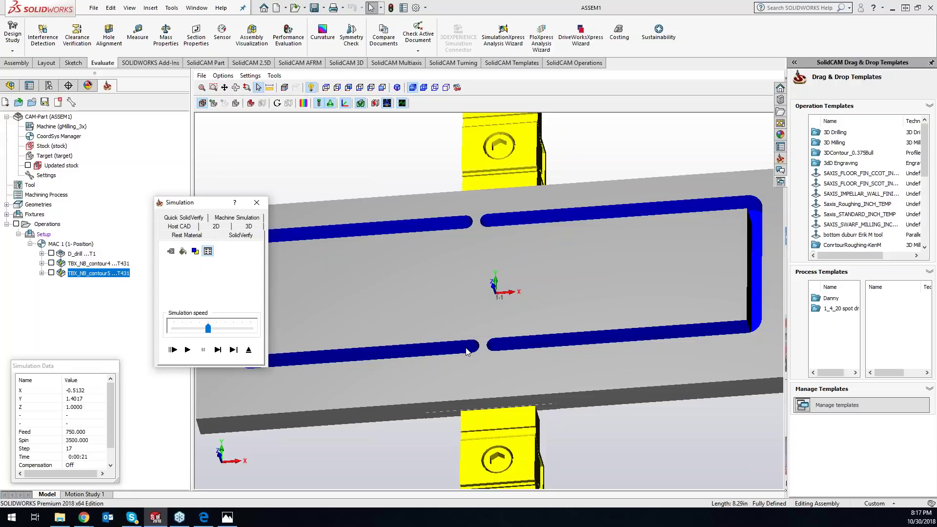
Step through the simulation move by move to examine the tool's travel over the lower bridge, and close the simulation and operation
left_click(217, 349)
left_click(218, 349)
left_click(218, 350)
left_click(218, 349)
left_click(218, 349)
left_click(218, 350)
left_click(218, 349)
left_click(218, 349)
left_click(218, 350)
left_click(218, 349)
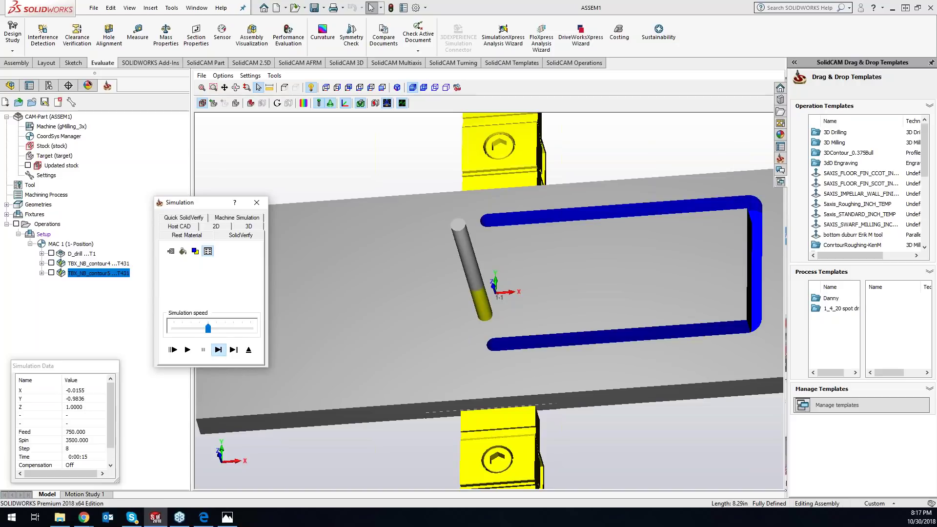
left_click(218, 350)
left_click(218, 349)
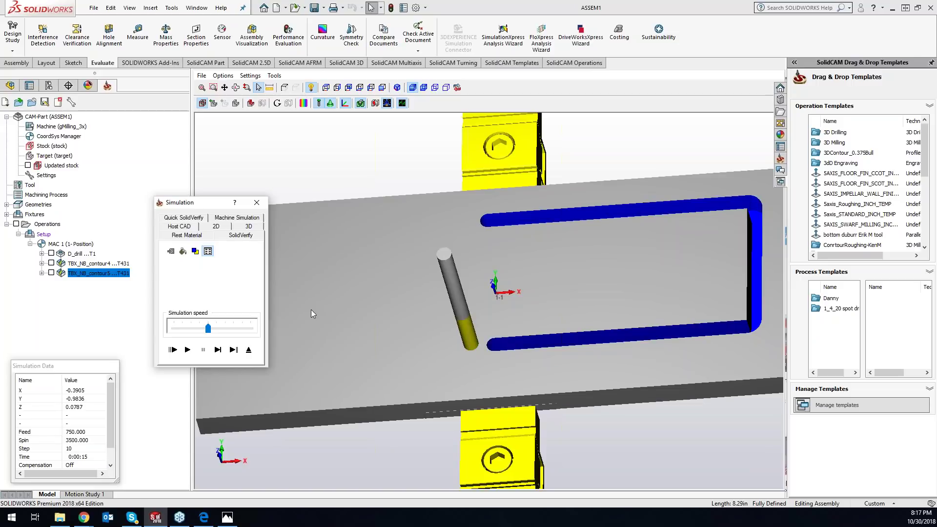
left_click(263, 201)
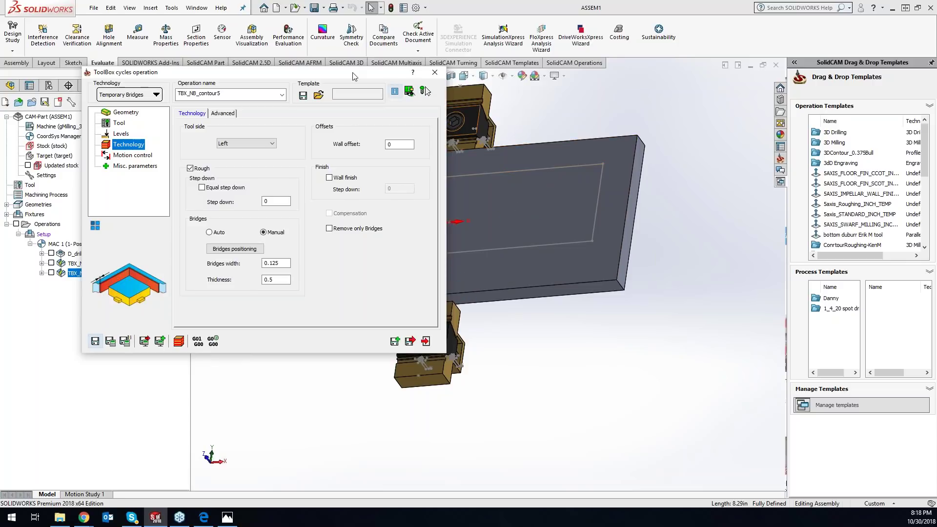
left_click(434, 72)
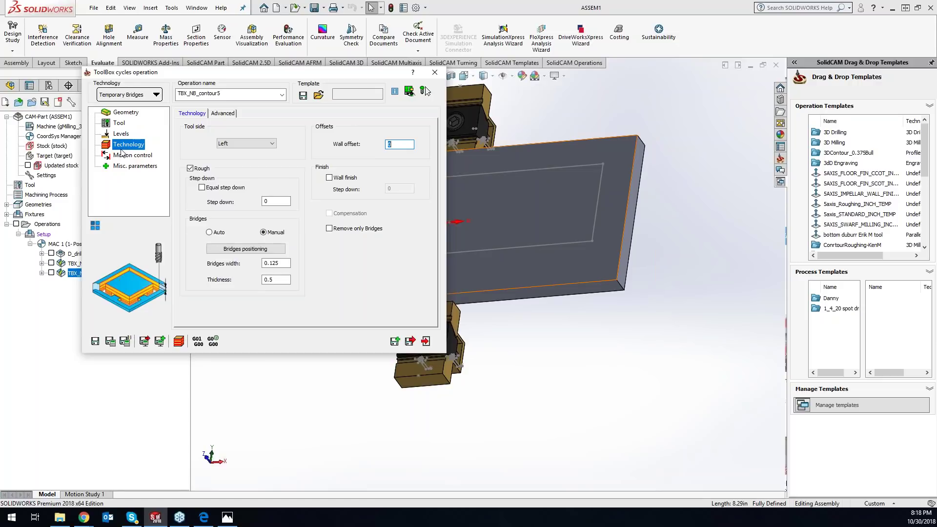
left_click(435, 73)
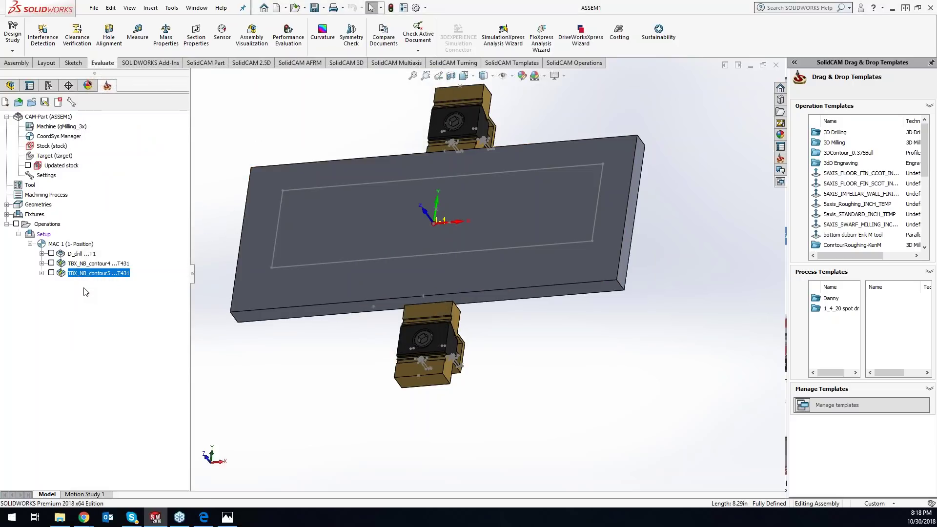
Add a Pocket milling operation after the second bridges operation and review the ramping options in its link settings
right_click(102, 274)
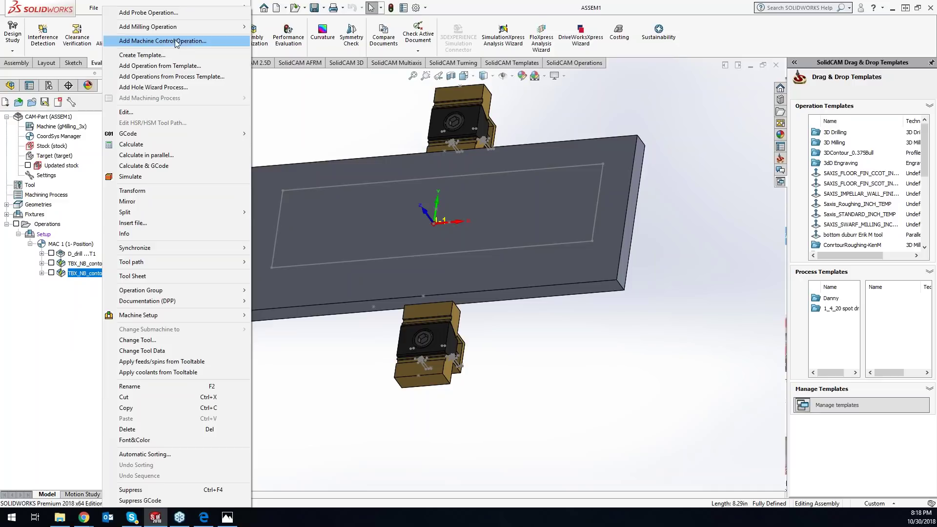
mouse_move(185, 26)
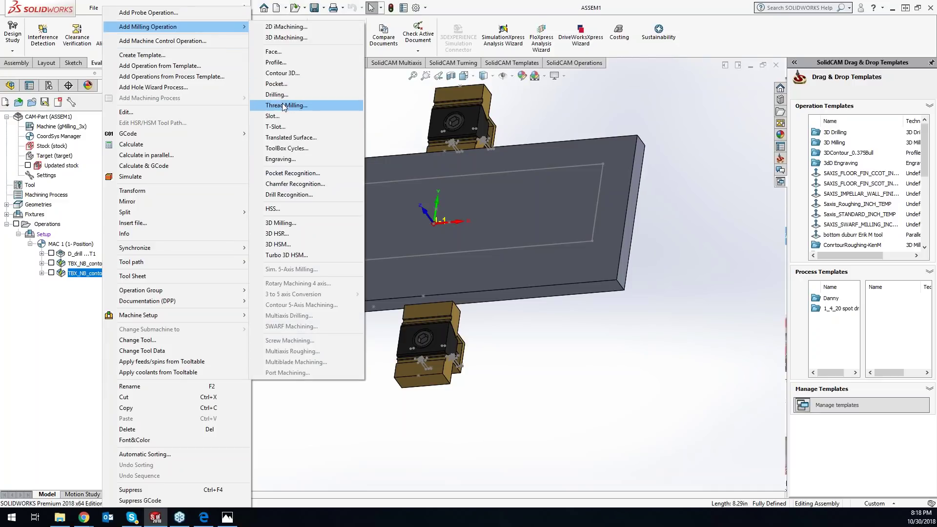
left_click(283, 84)
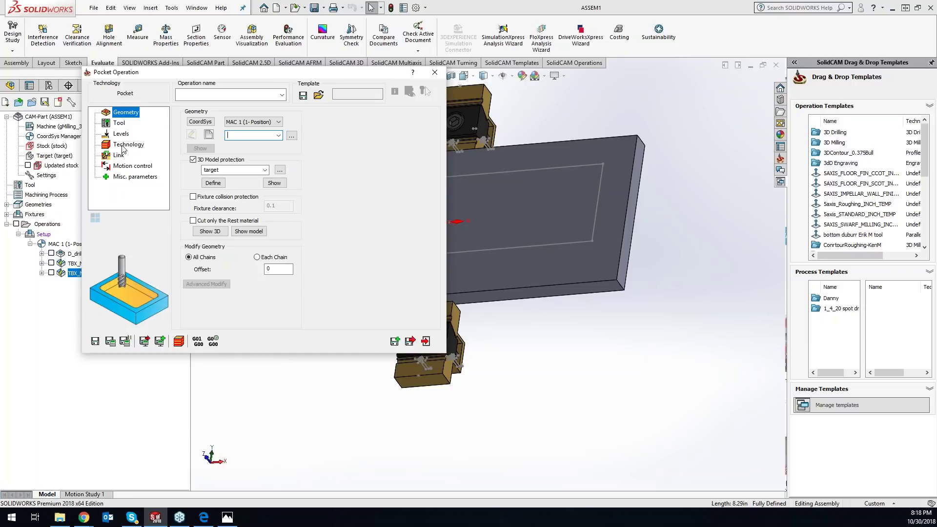
left_click(119, 156)
left_click(232, 122)
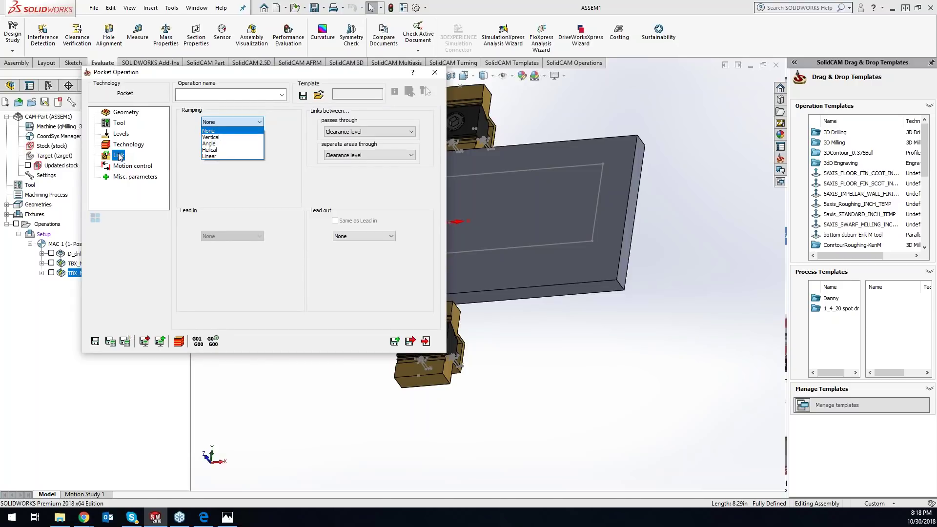
key("Down")
key("Down")
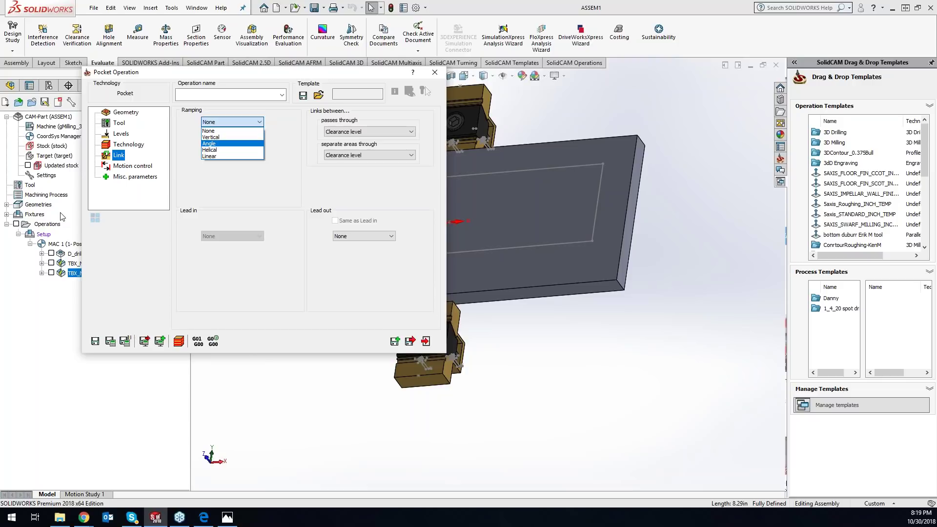
Define the pocket geometry as a closed chain around the inner sketched rectangle, with 3D model protection off
left_click(129, 115)
left_click(128, 114)
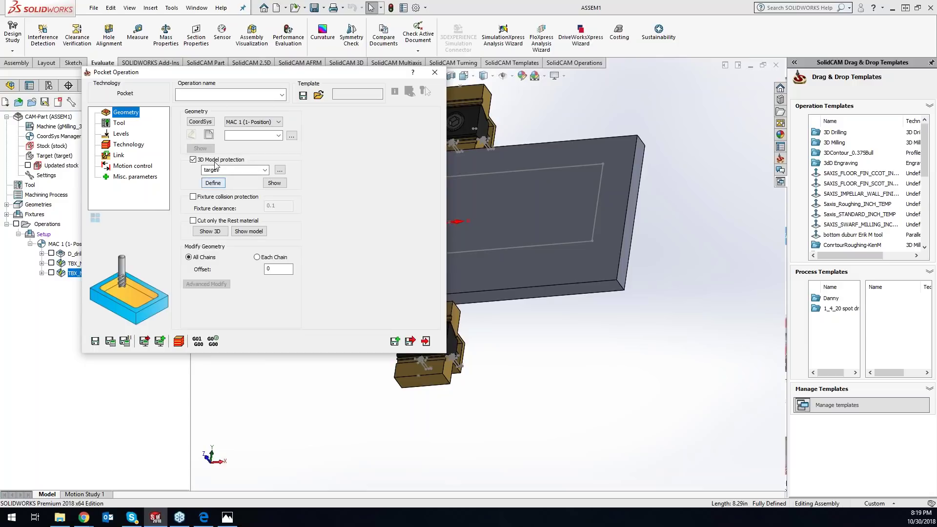
left_click(208, 134)
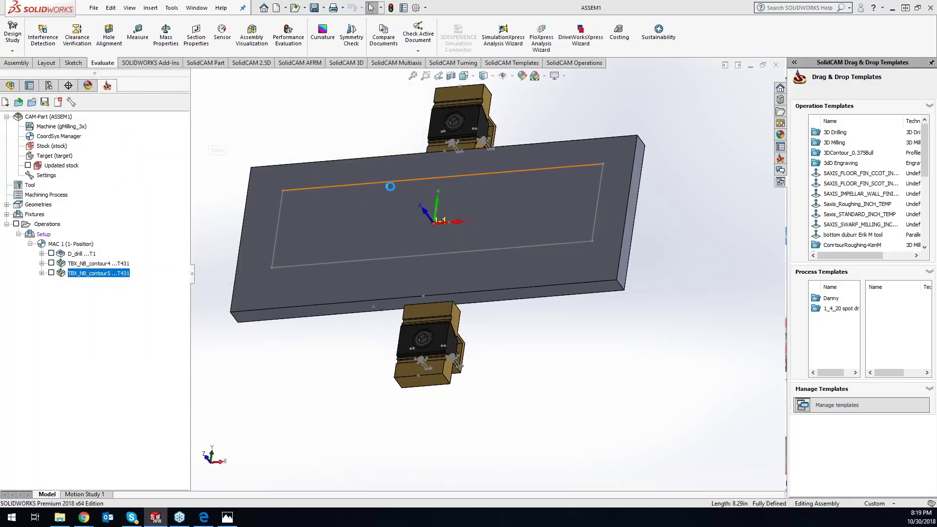
left_click(566, 172)
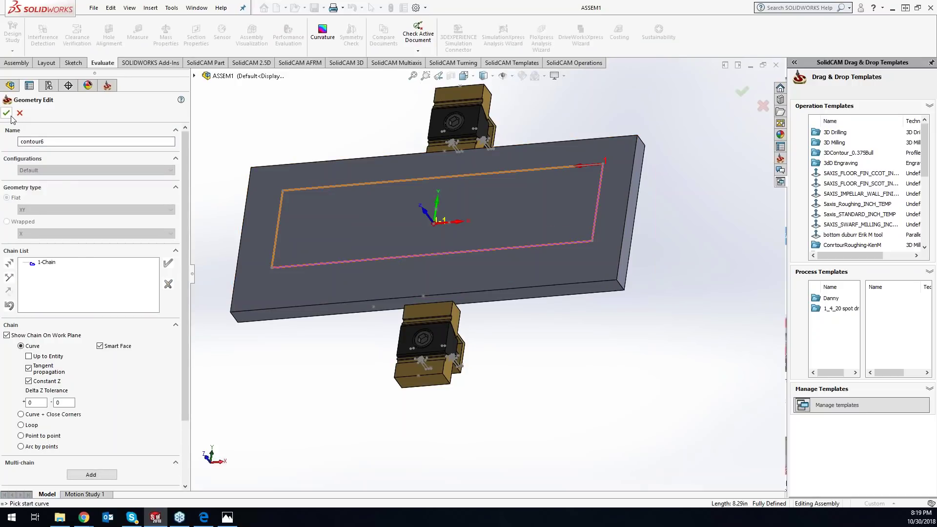
left_click(8, 114)
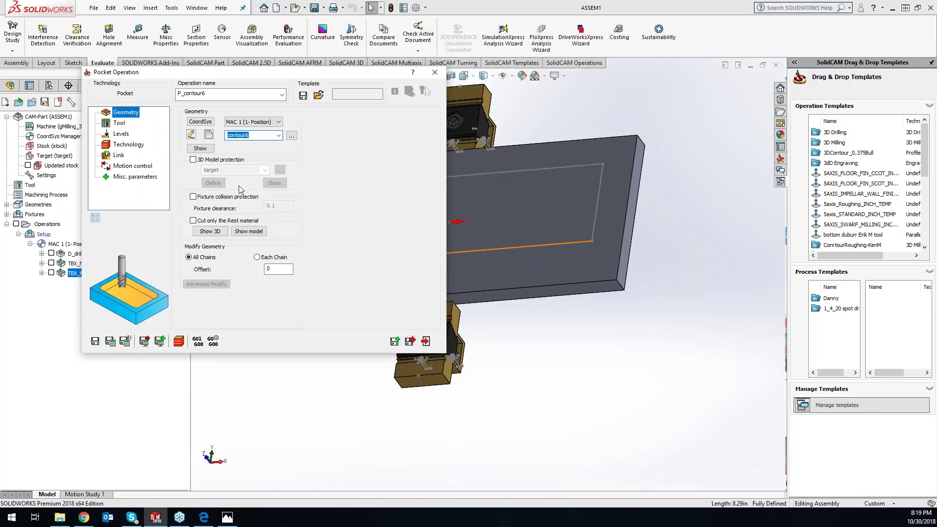
Assign tool 431 to the pocket operation
left_click(120, 123)
left_click(247, 260)
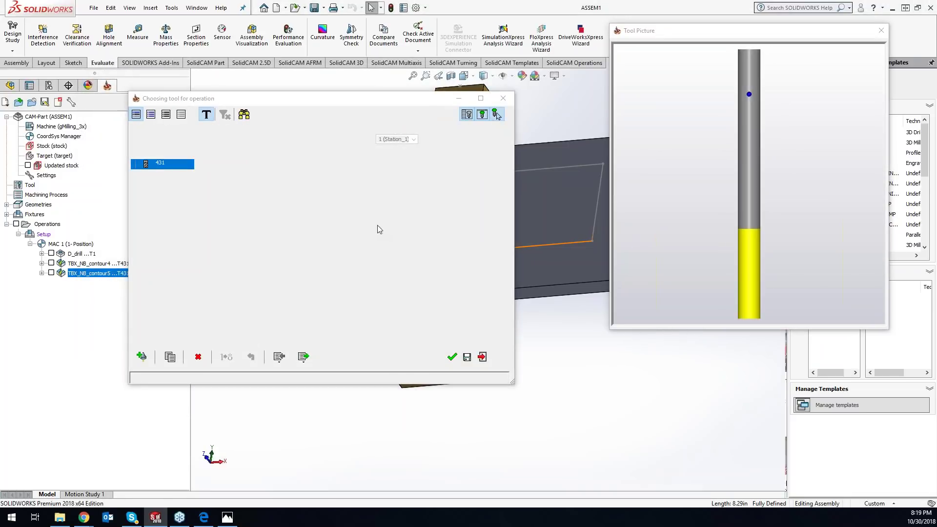
key("Return")
Set the pocket depth to 0.1 in, and save and calculate the pocket operation with its contour technology
left_click(125, 136)
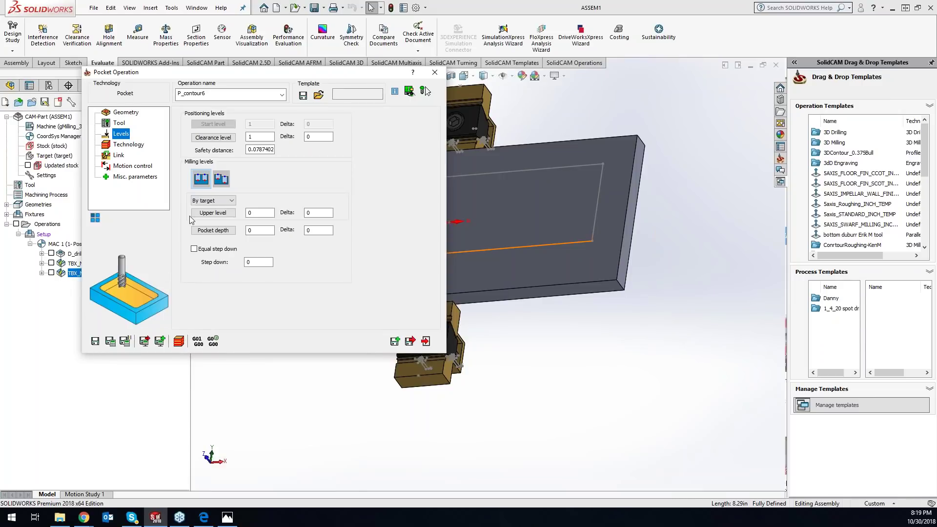
left_click(253, 232)
type(".1")
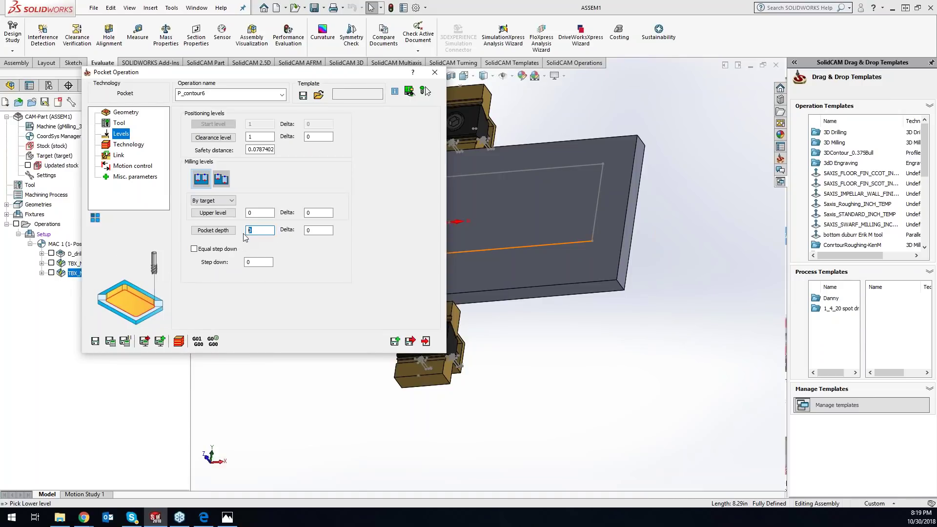
left_click(143, 145)
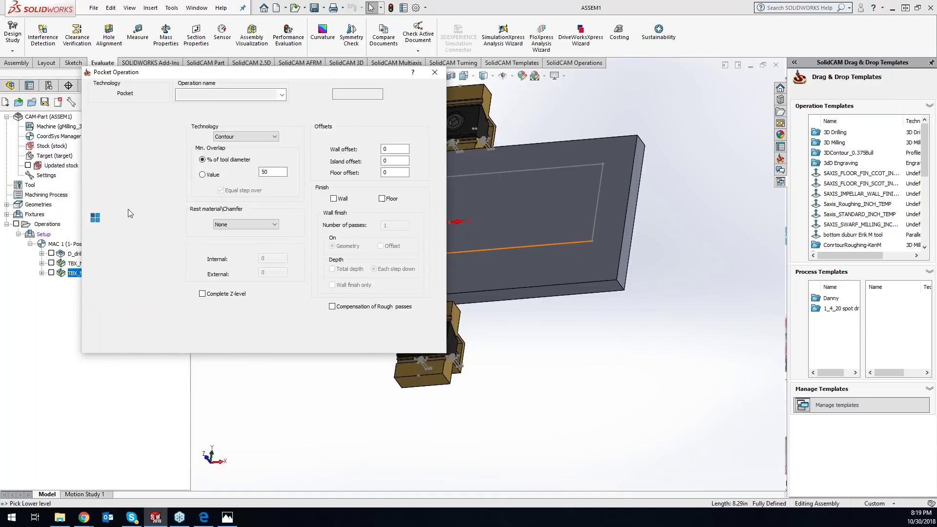
left_click(96, 341)
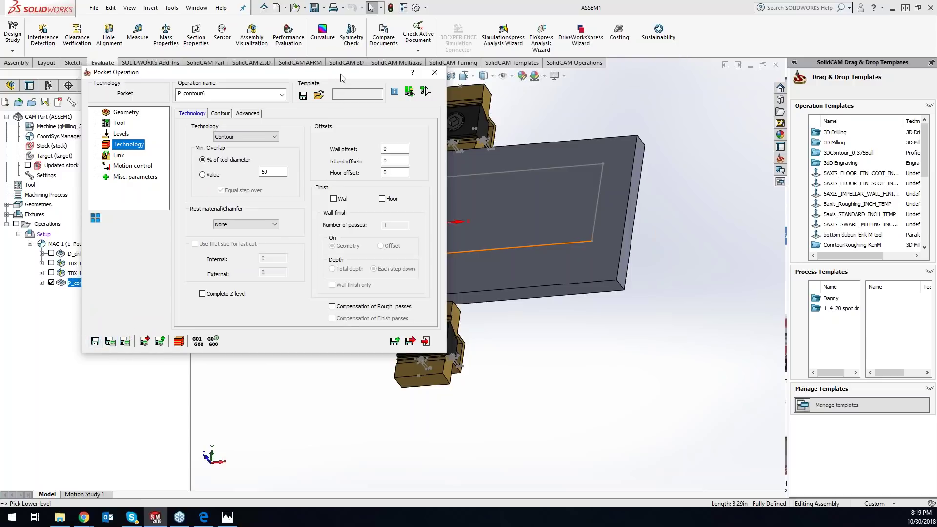
left_click(434, 73)
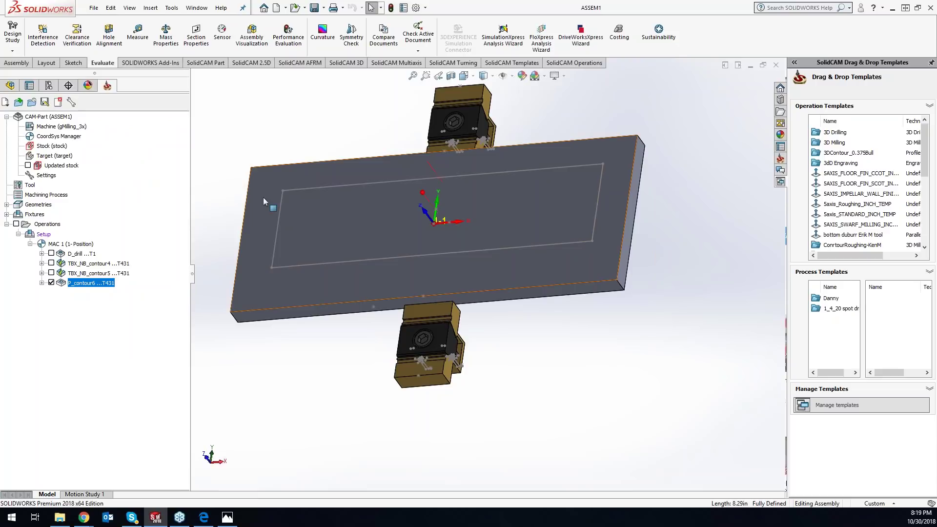
Hide the pocket operation's toolpath and add a Face milling operation after it, using the facemill geometry
left_click(51, 283)
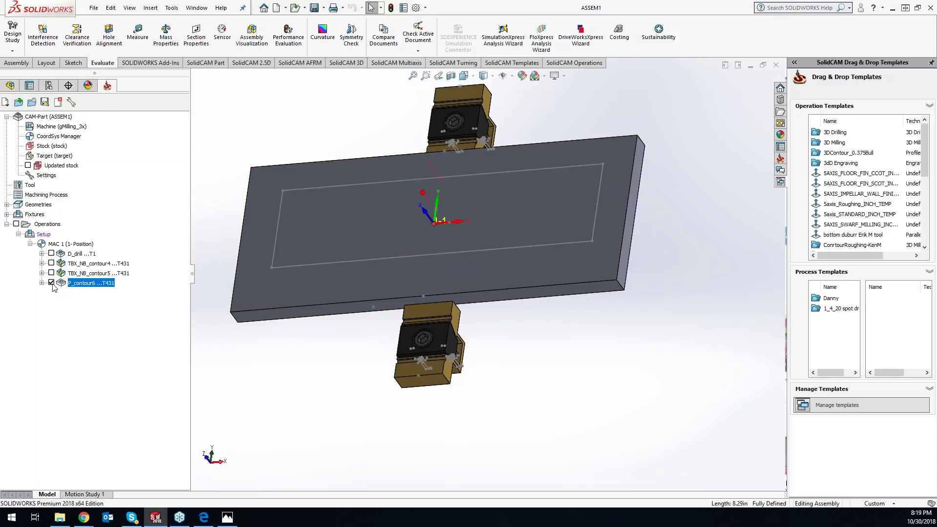
right_click(90, 288)
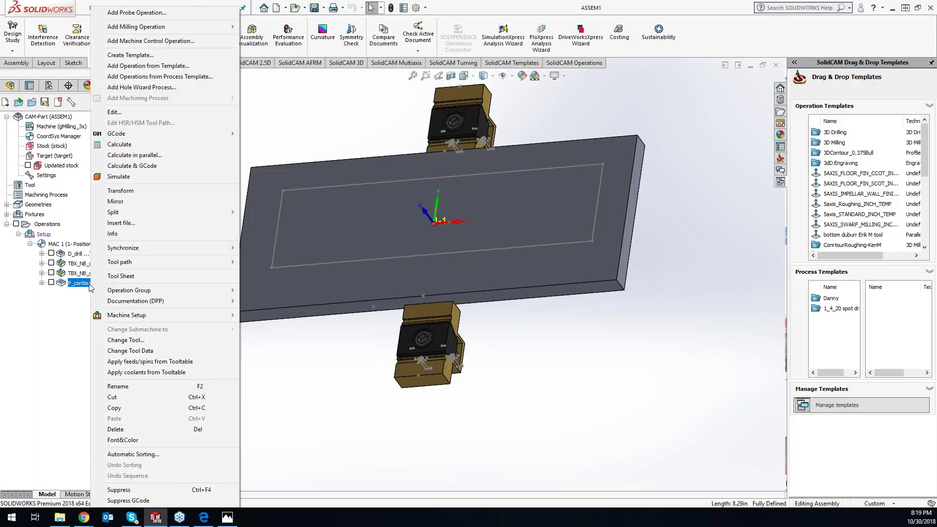
mouse_move(179, 32)
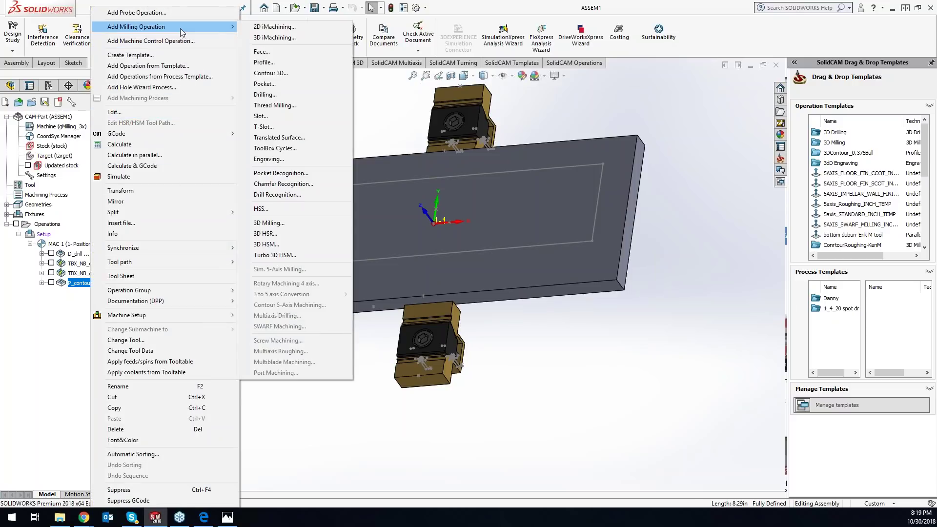
left_click(275, 51)
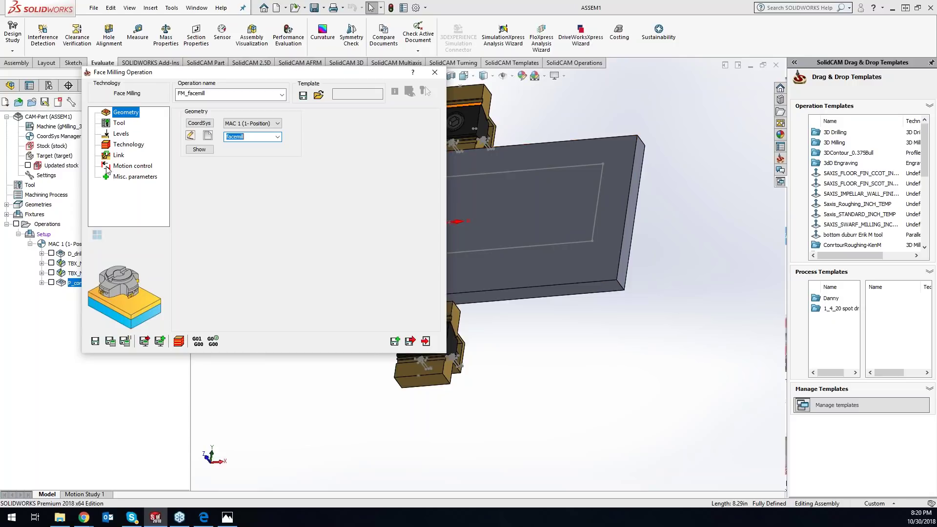
Add a new face mill to the tool table and assign it to the face milling operation
left_click(119, 125)
left_click(234, 263)
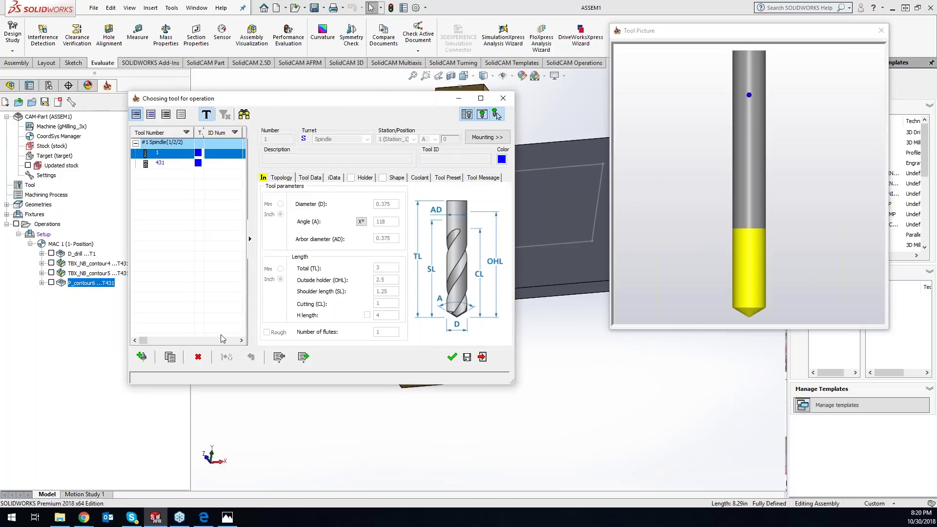
left_click(146, 358)
left_click(363, 164)
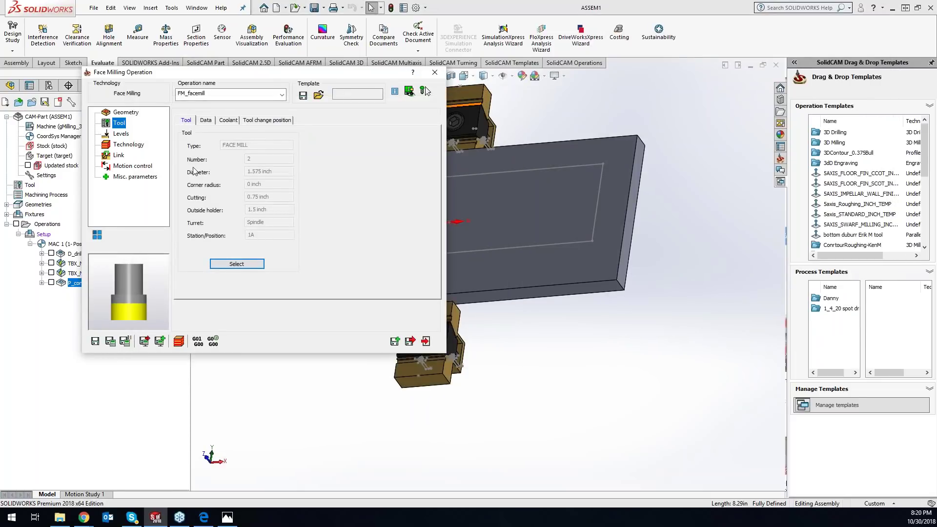
Set the upper level of the face milling operation to 0.01 in
left_click(120, 133)
left_click(256, 208)
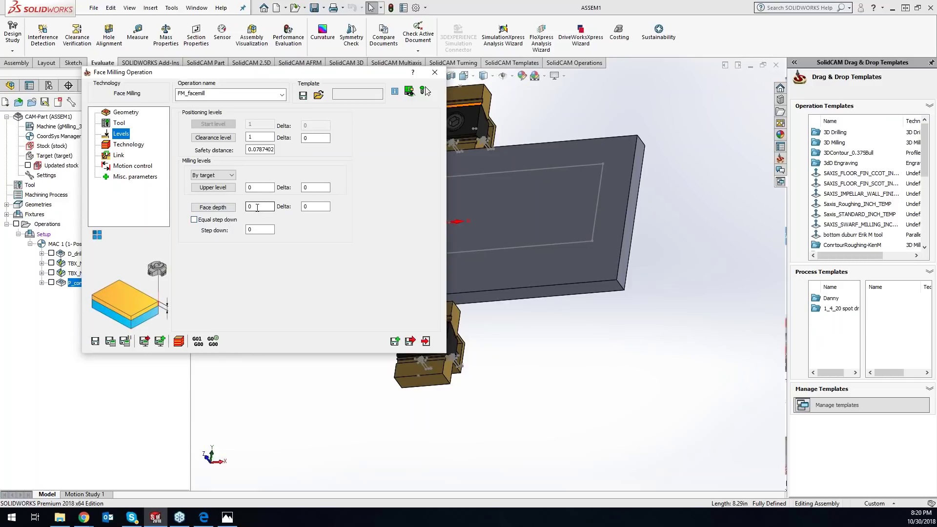
left_click(260, 188)
type(".01")
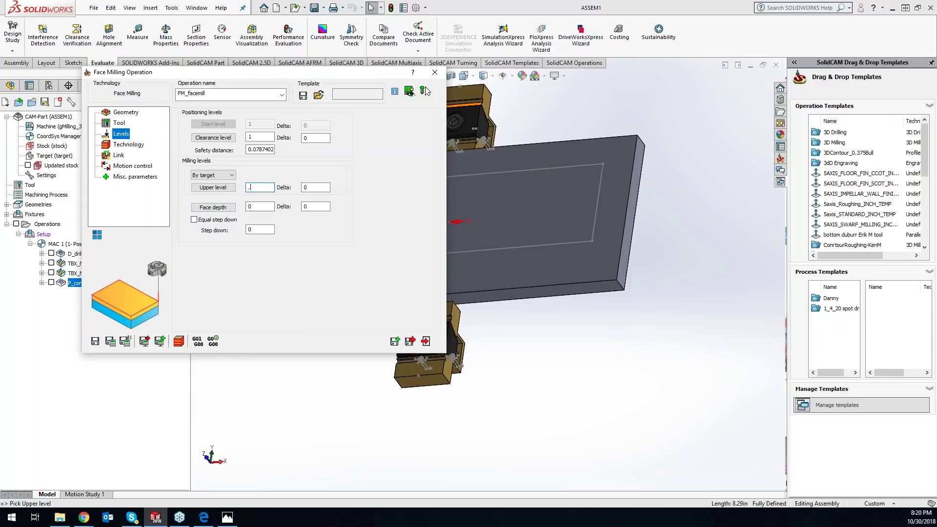
Set the face milling technology to Spiral, then save and calculate the operation and close its settings
left_click(127, 145)
left_click(244, 139)
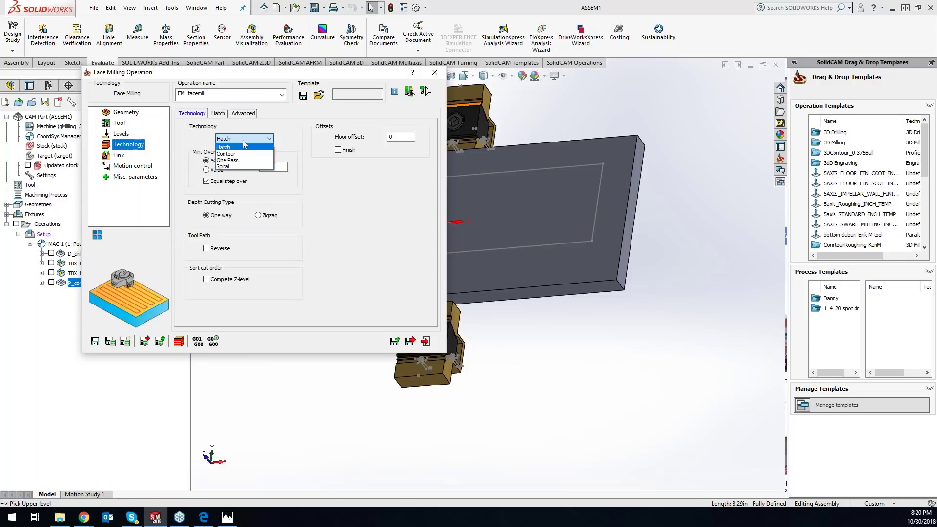
left_click(238, 167)
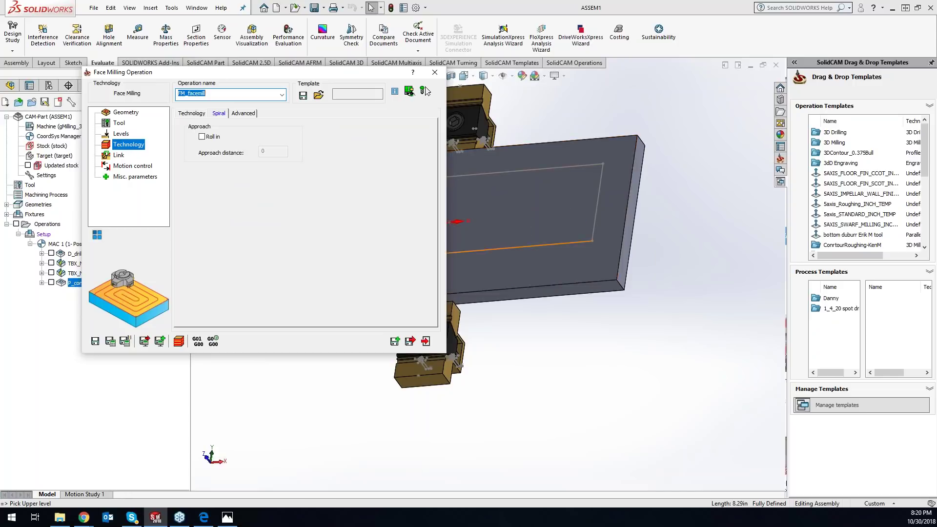
key("BackSpace")
left_click(110, 340)
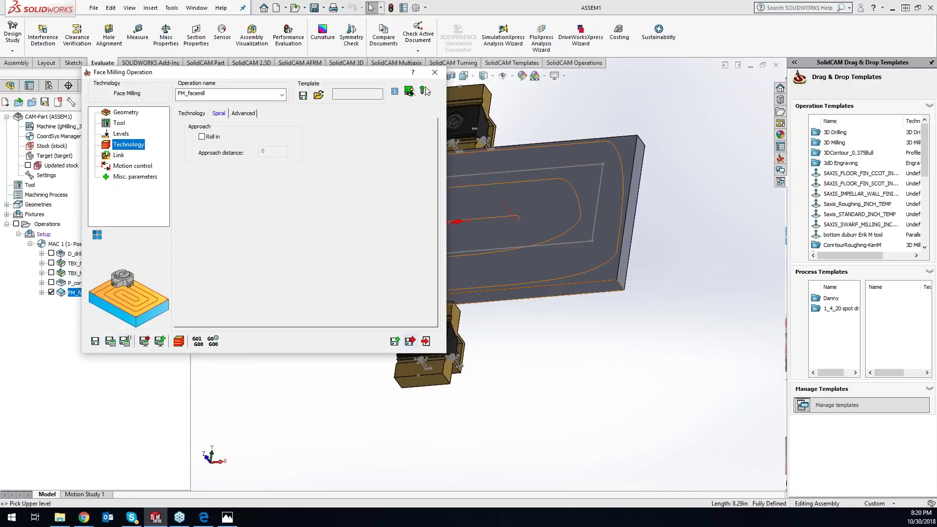
double_click(347, 73)
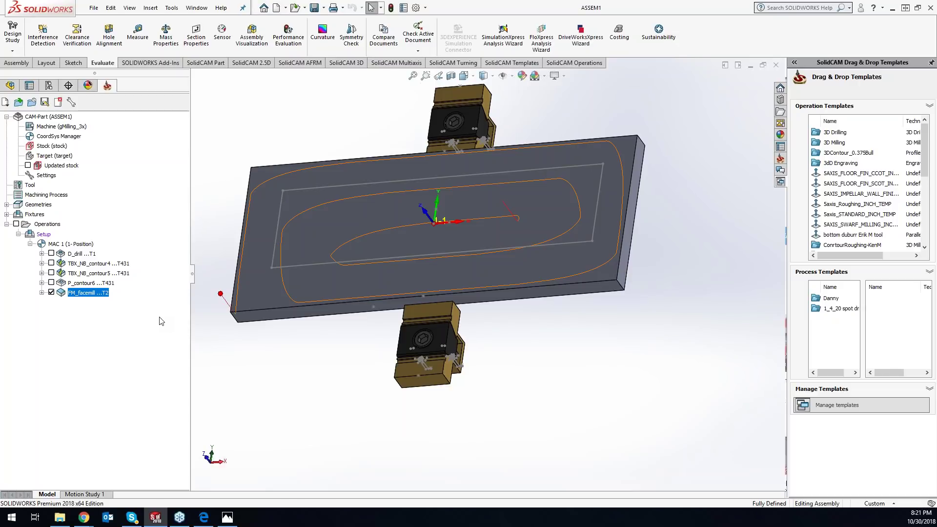
Format the drilling operation's name in the operations tree as bold red text
right_click(81, 254)
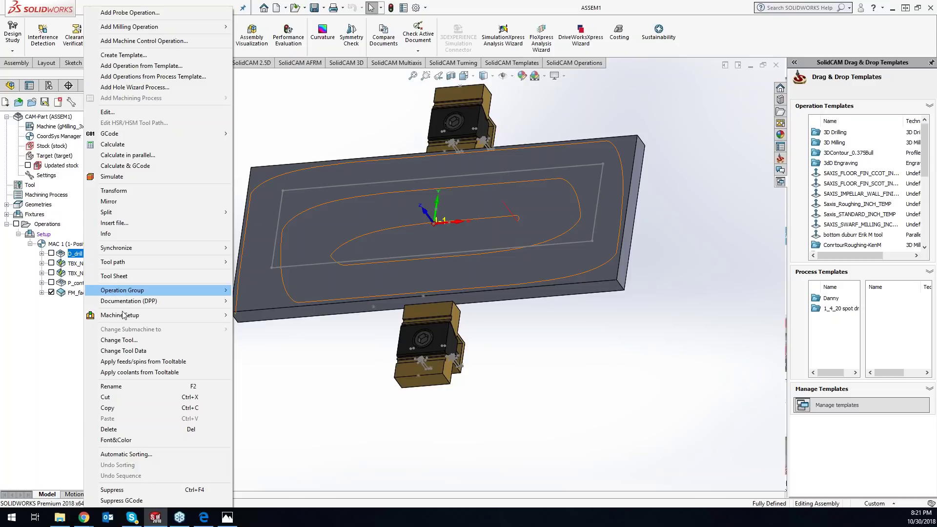
left_click(130, 441)
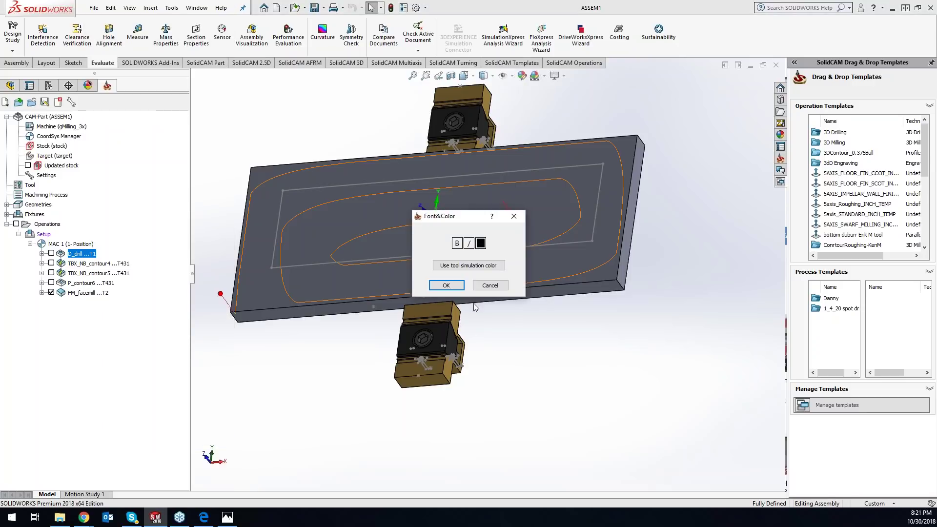
left_click(481, 243)
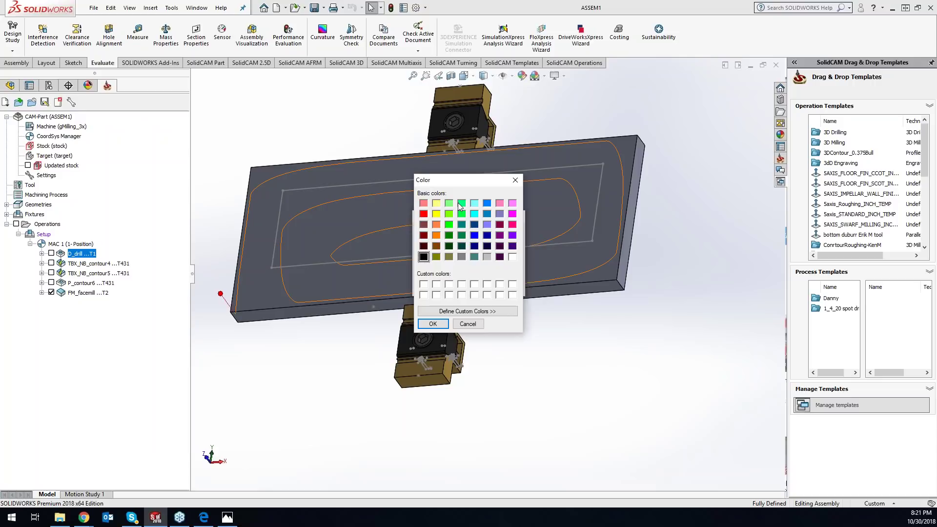
left_click(423, 214)
left_click(432, 323)
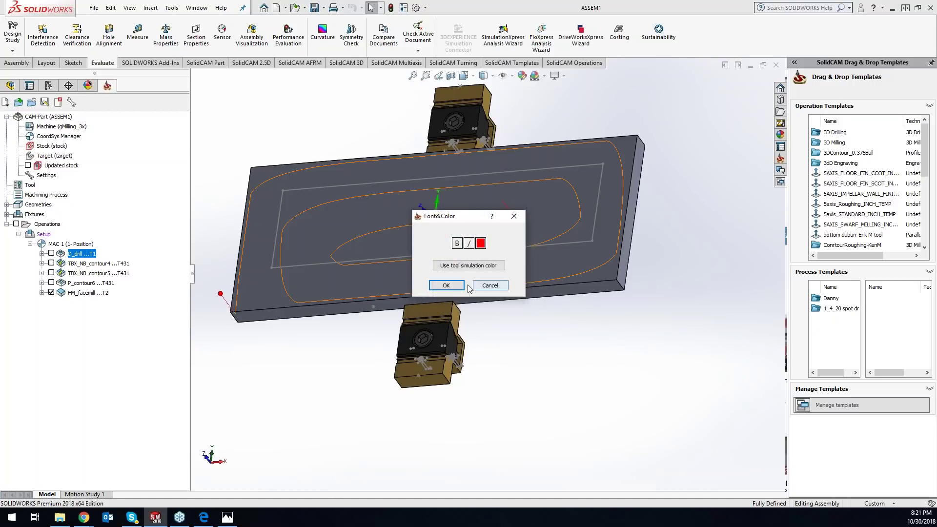
left_click(458, 243)
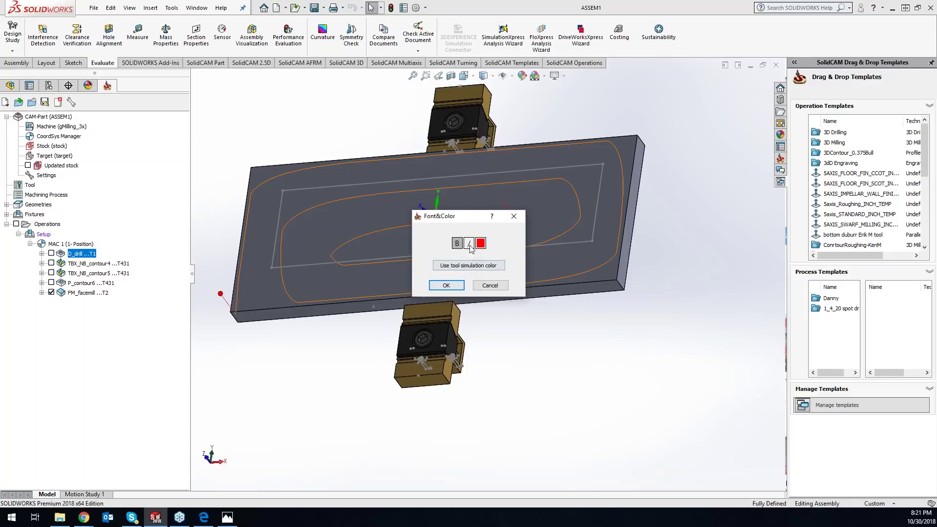
left_click(446, 285)
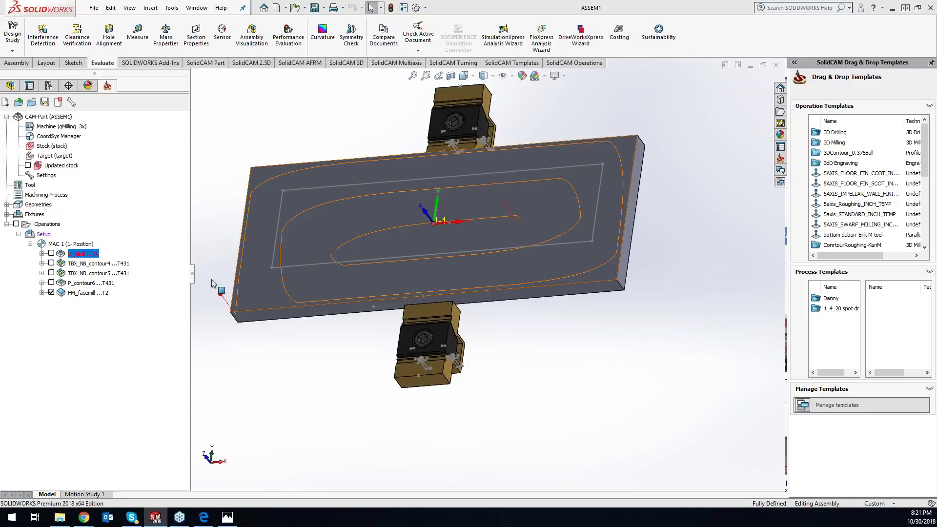
Set the names of both bridge operations, TBX_NB_contour4 and TBX_NB_contour5, to dark blue text
left_click(94, 265)
left_click(94, 275, "ctrl")
right_click(94, 274)
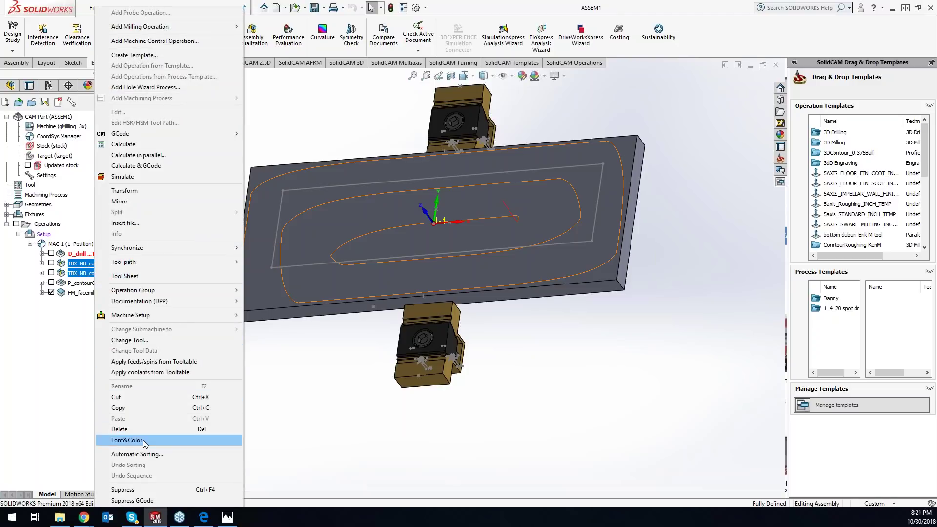
left_click(126, 440)
left_click(480, 243)
left_click(436, 324)
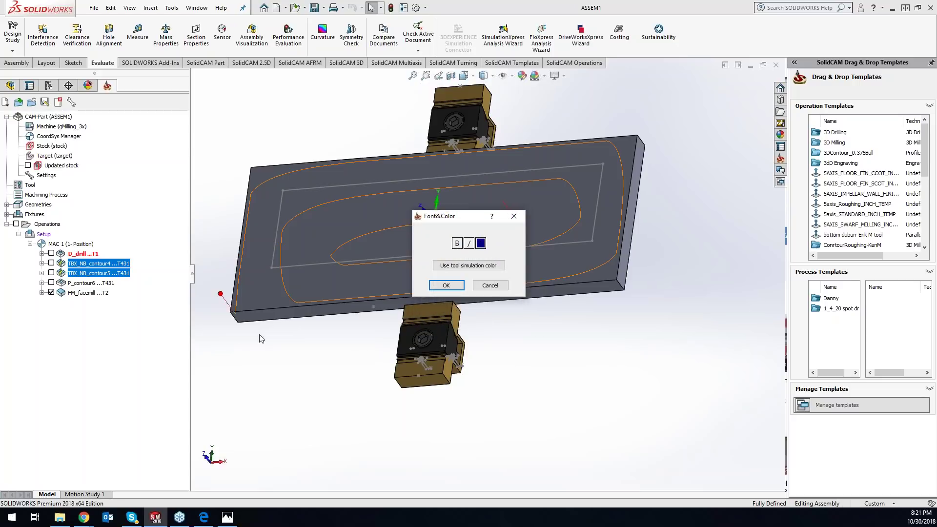
left_click(432, 295)
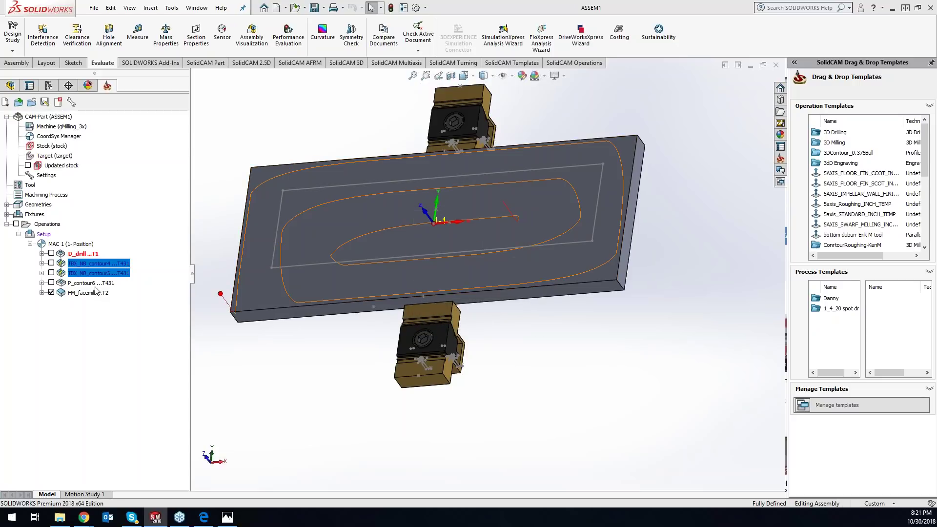
Apply an orange color to the plate's top face at part document level
left_click(96, 283)
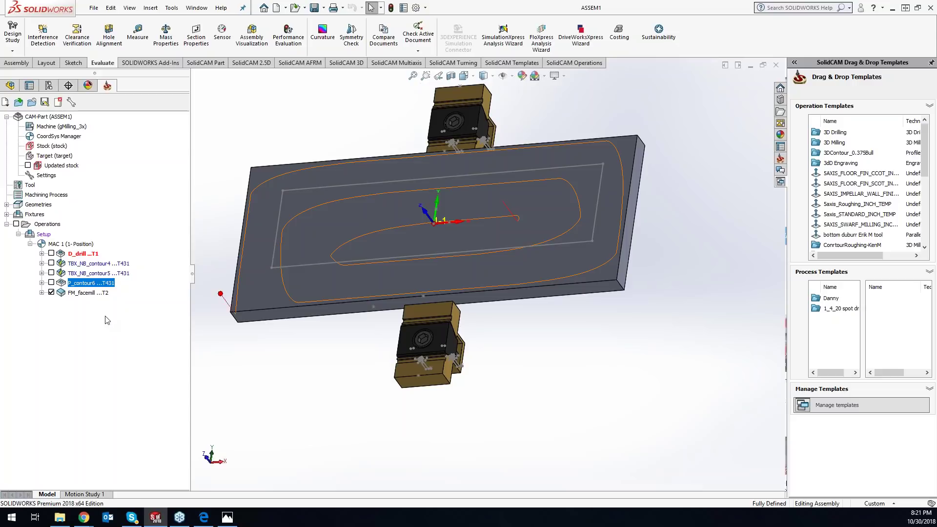
left_click(86, 294)
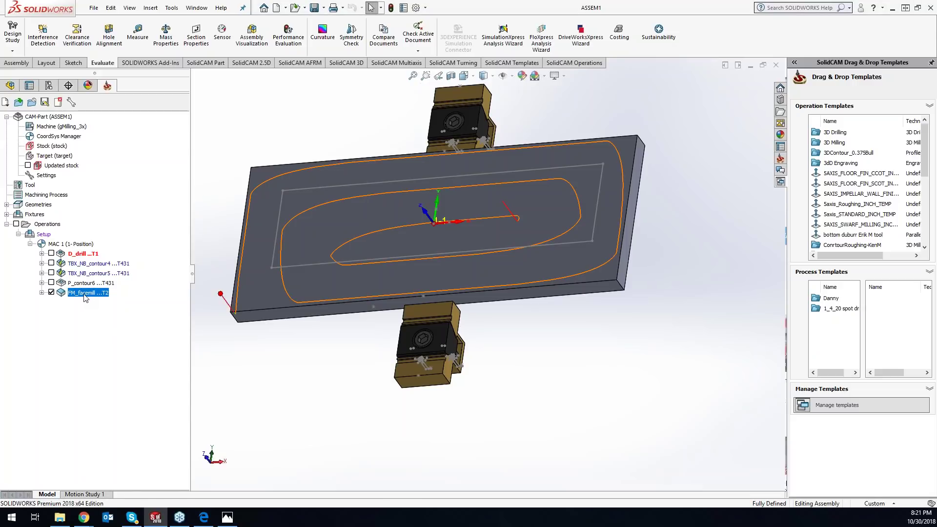
right_click(262, 289)
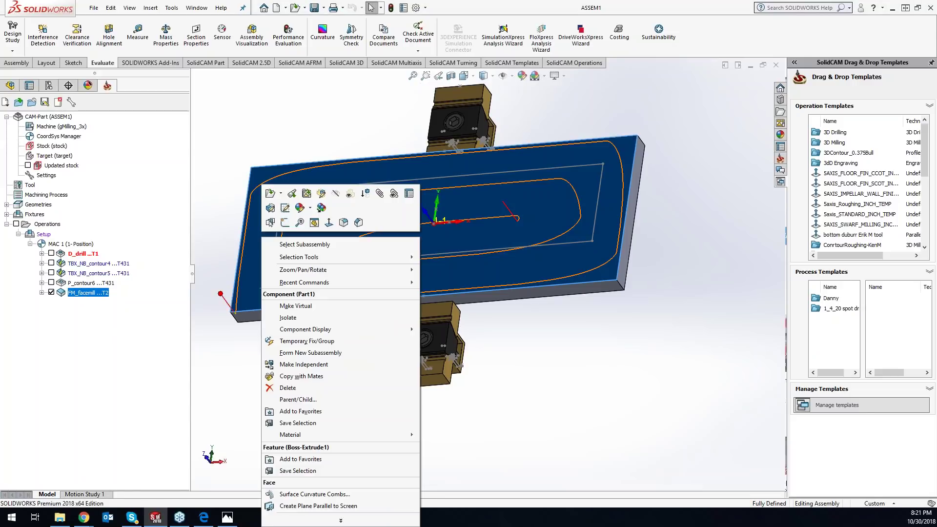
left_click(310, 209)
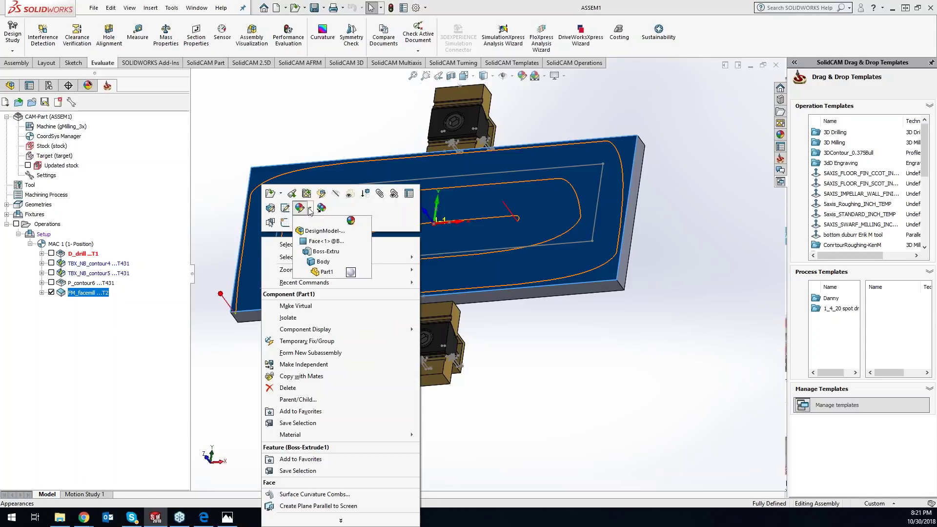
left_click(320, 241)
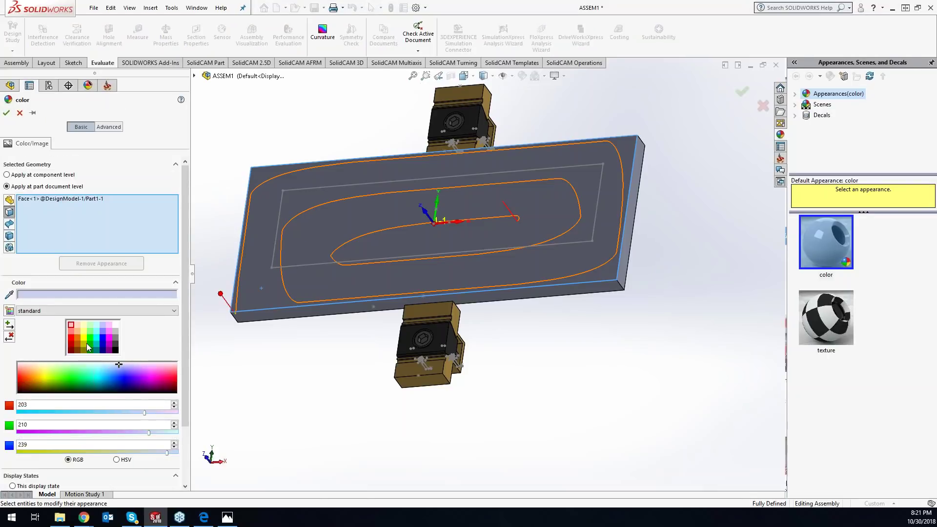
left_click(76, 339)
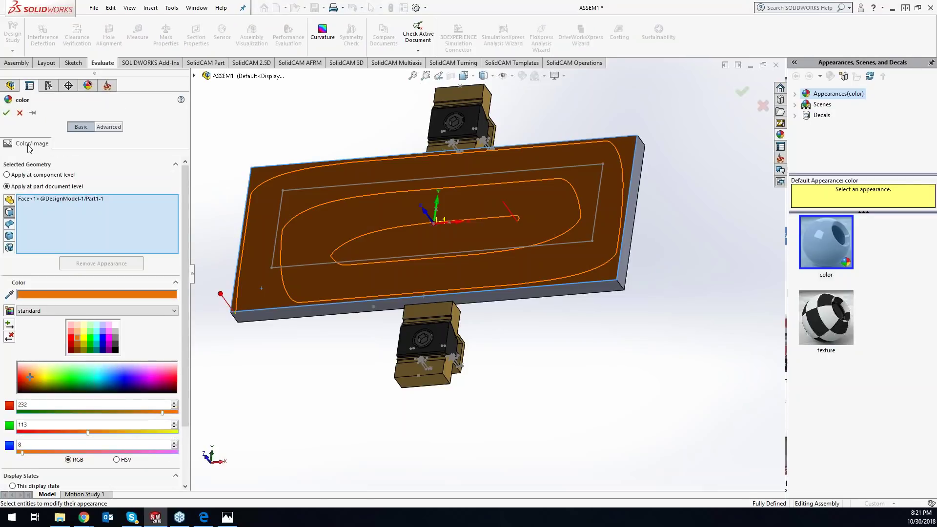
left_click(7, 113)
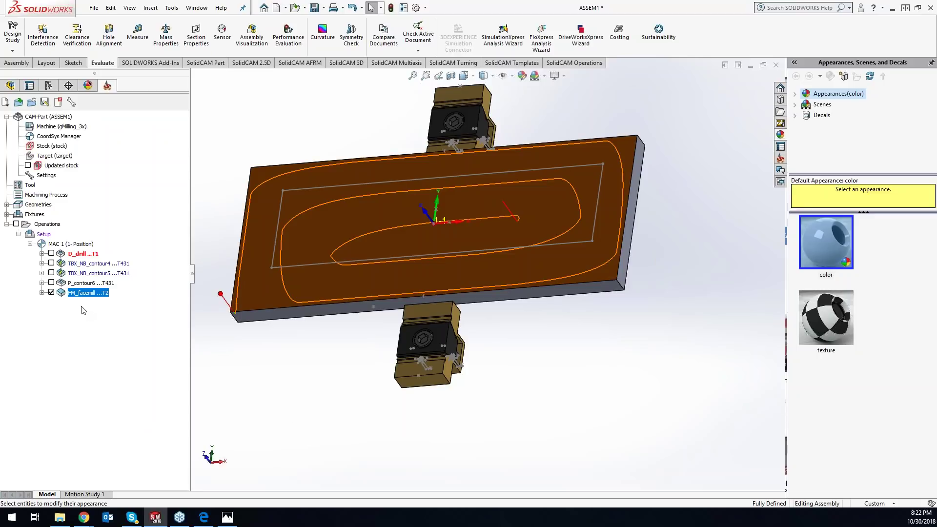
Format the face milling operation's name in the operations tree as bold orange text
right_click(88, 293)
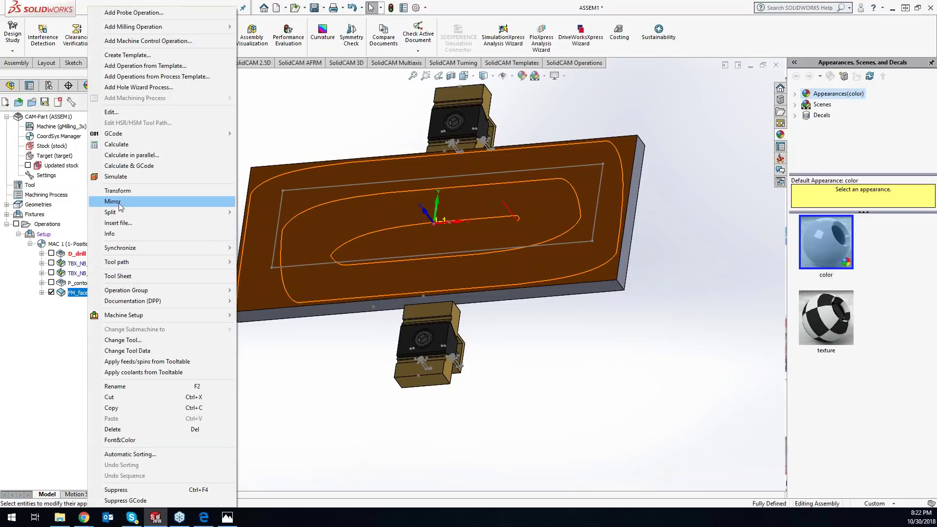
left_click(123, 439)
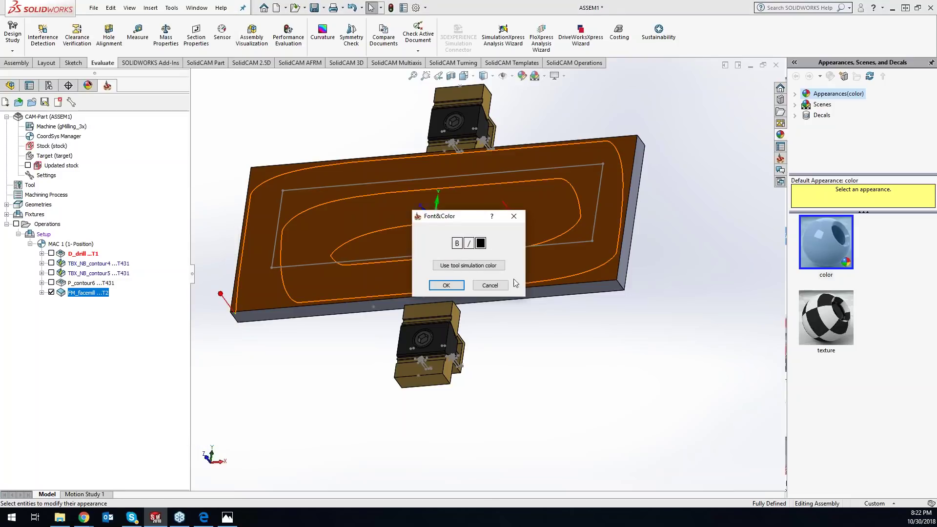
left_click(481, 245)
left_click(436, 235)
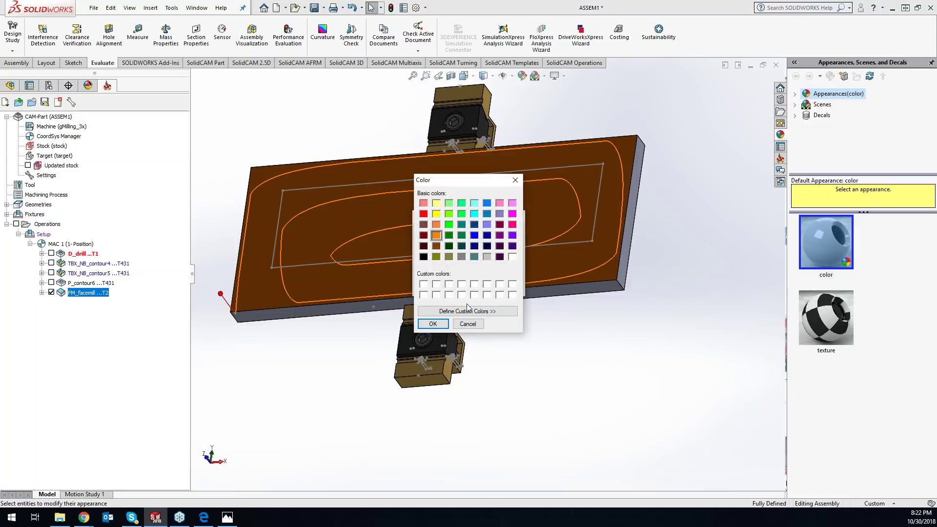
left_click(433, 322)
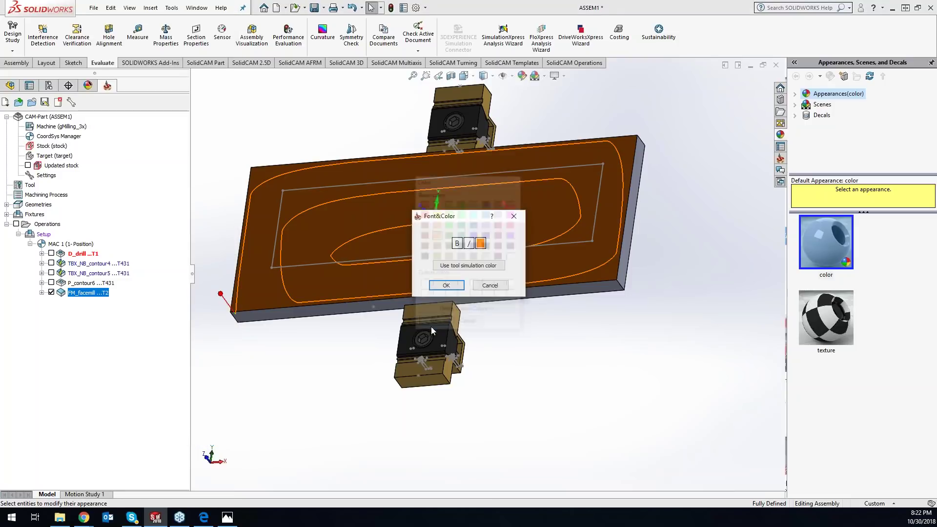
left_click(446, 285)
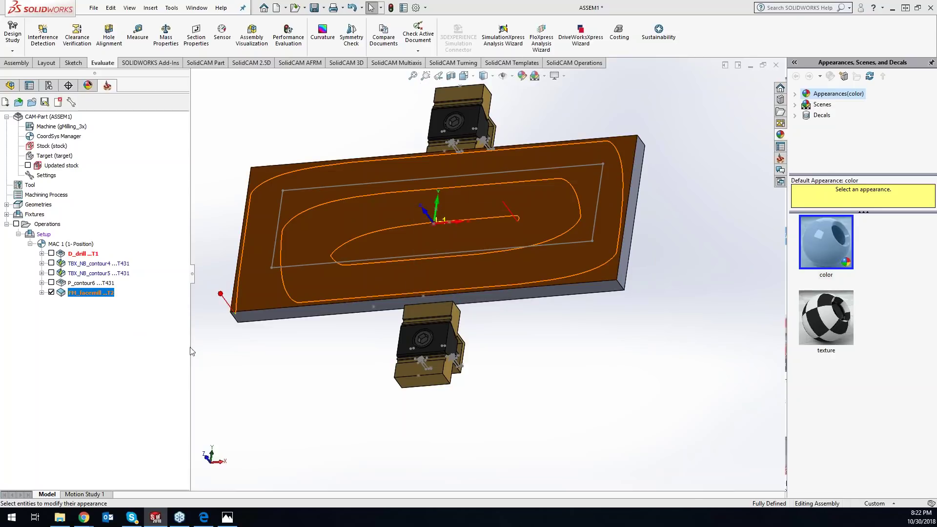
left_click(126, 271)
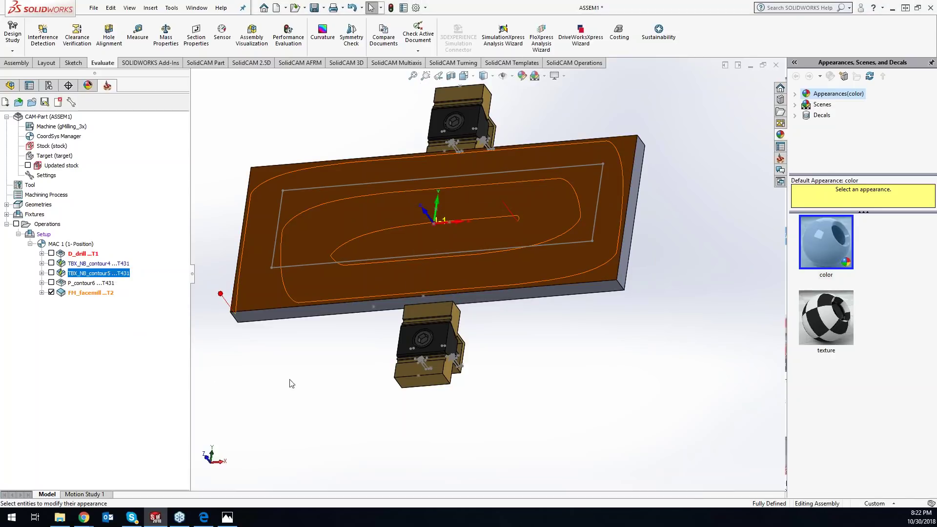
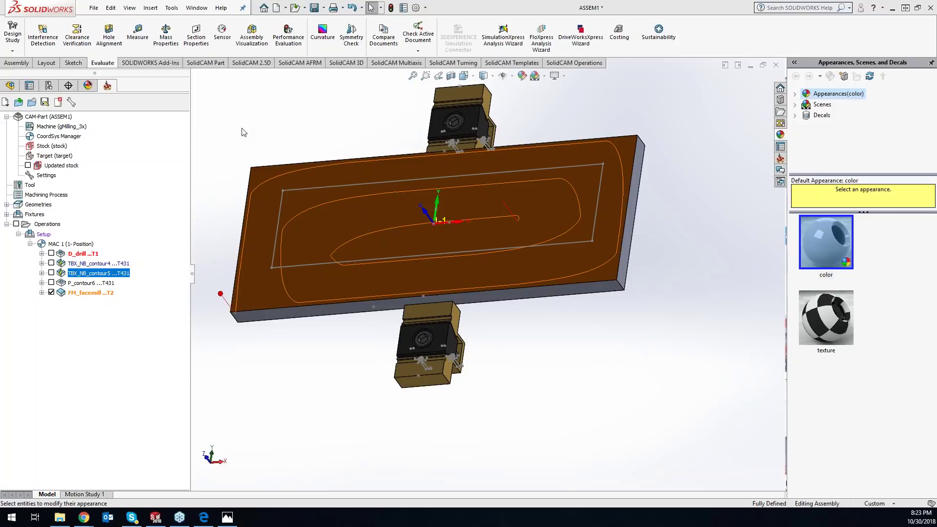
Set the drilling operation's name in the operations tree to use its tool simulation color
right_click(82, 254)
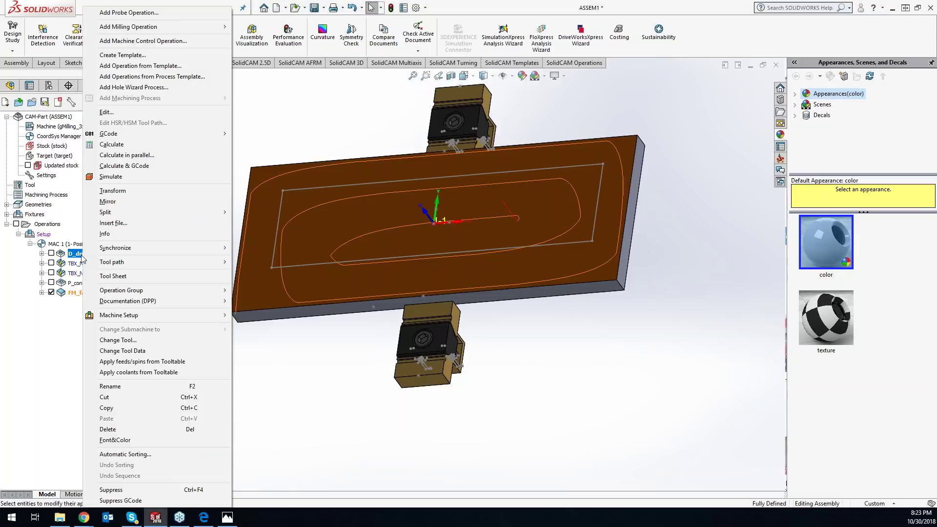
left_click(115, 440)
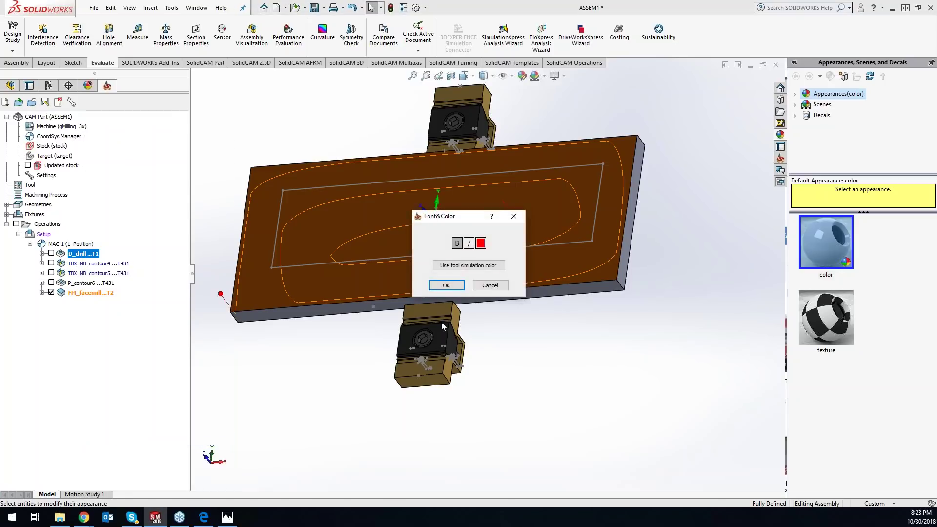
left_click(459, 269)
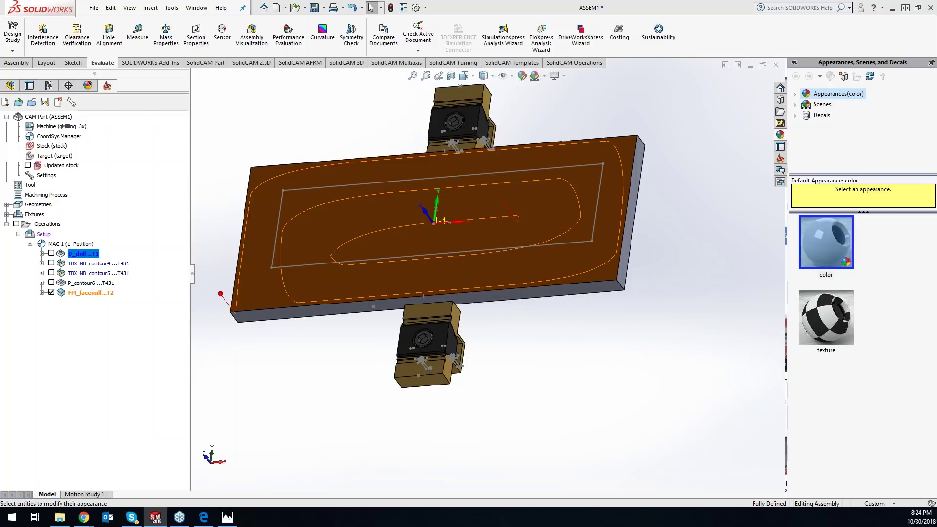
left_click(94, 274)
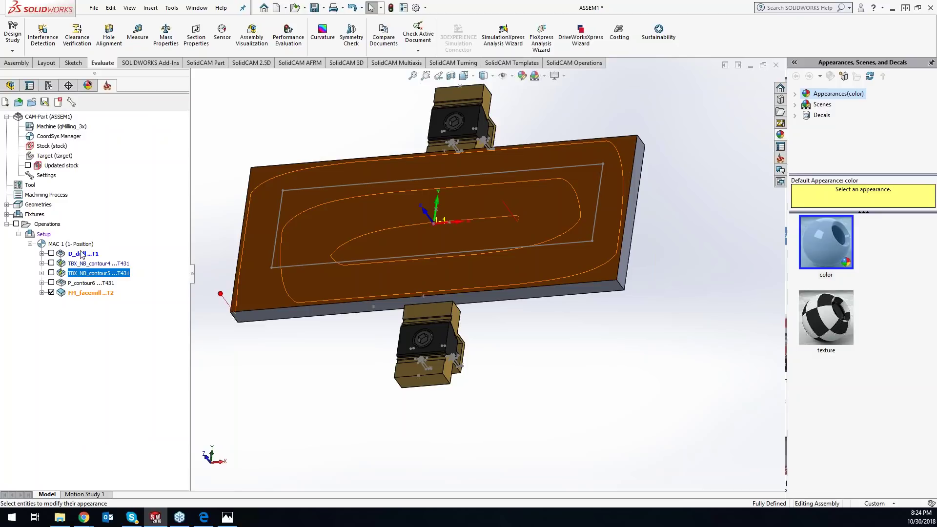
right_click(82, 254)
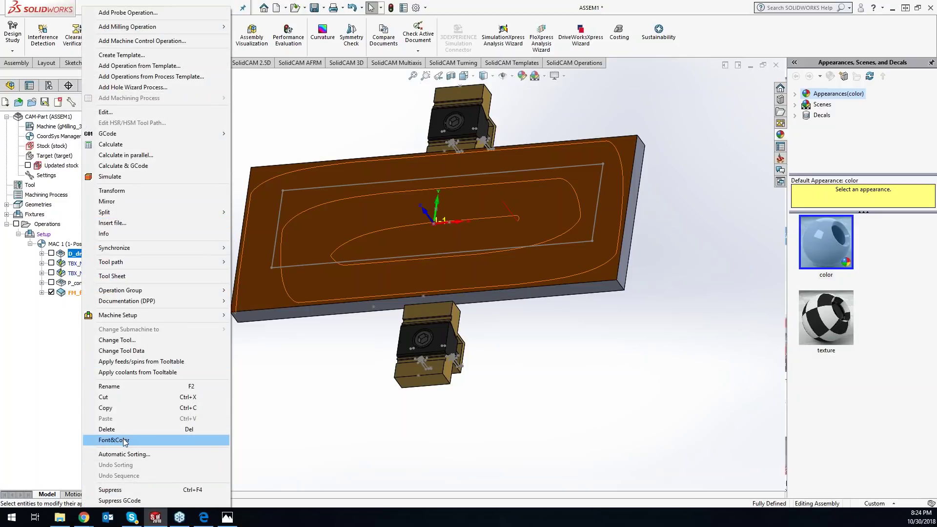
left_click(125, 442)
left_click(481, 246)
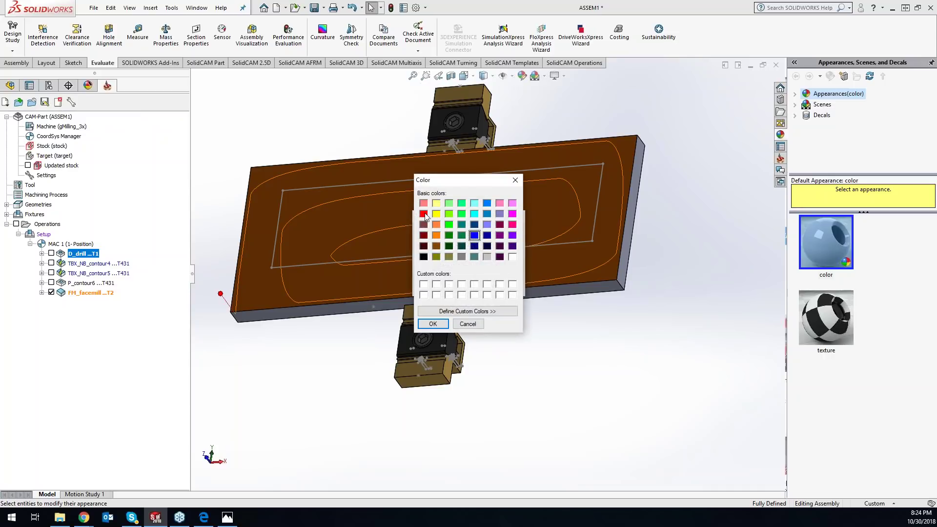
left_click(514, 181)
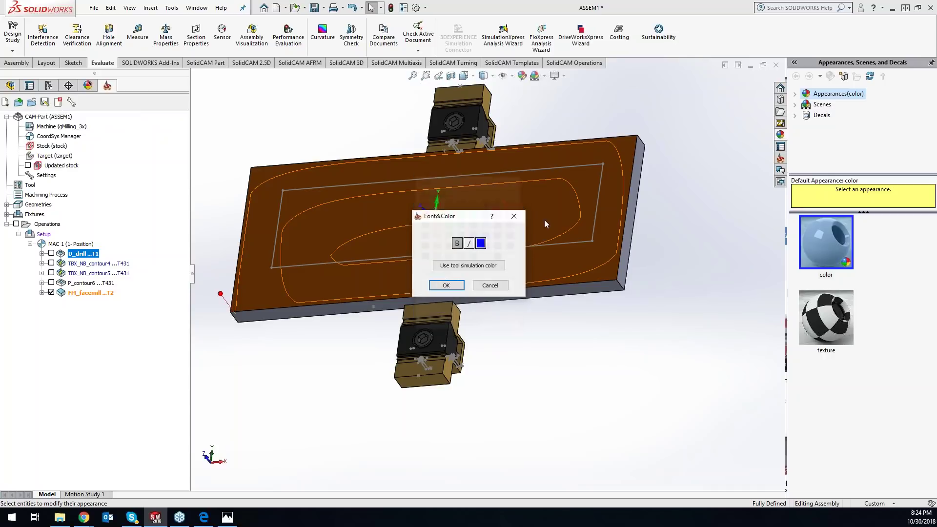
left_click(515, 216)
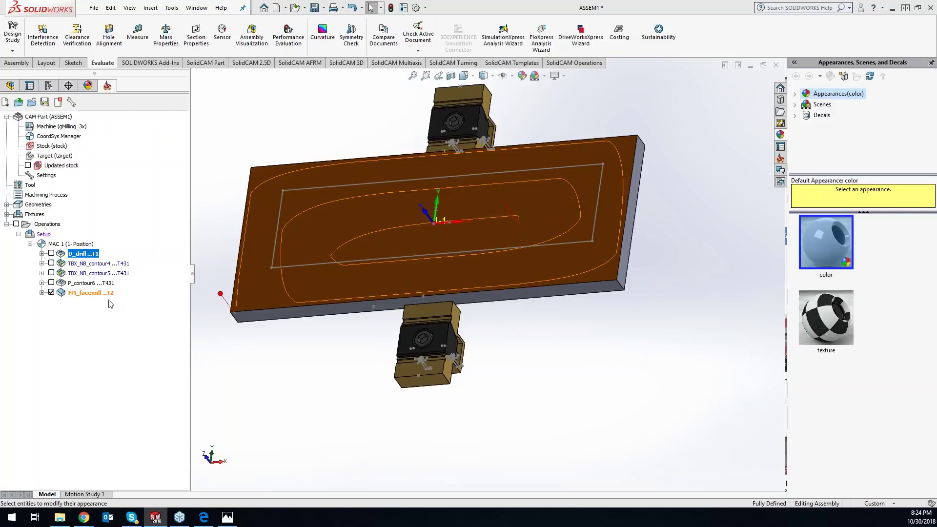
Format the TBX_NB_contour5 operation's name as bold text using its tool simulation color
right_click(96, 275)
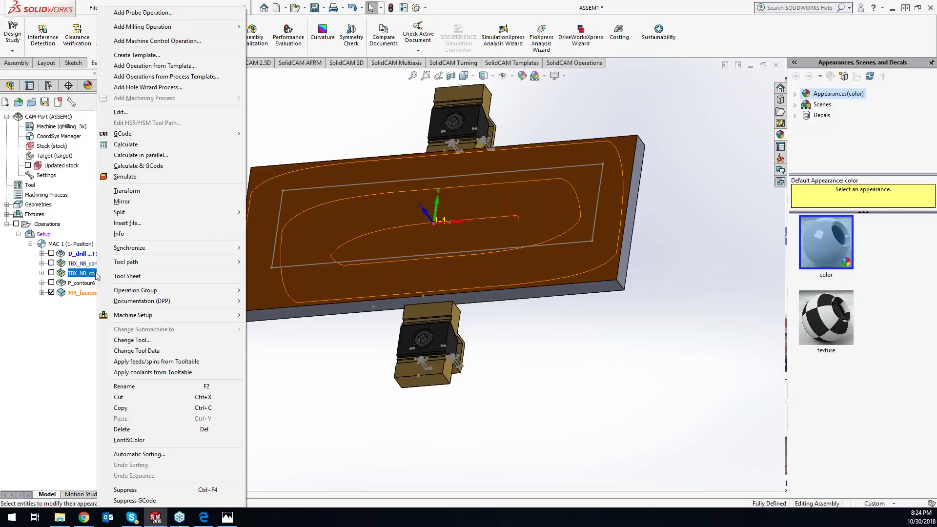
left_click(129, 440)
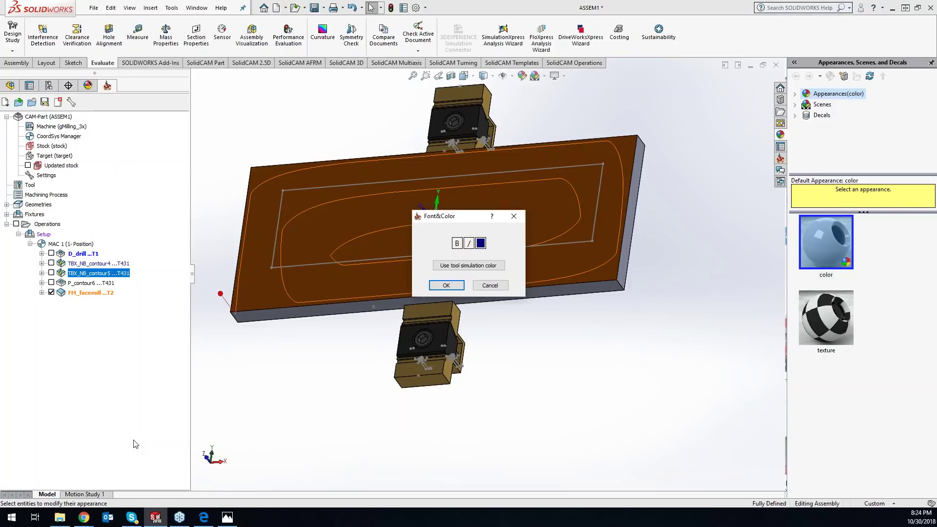
left_click(481, 243)
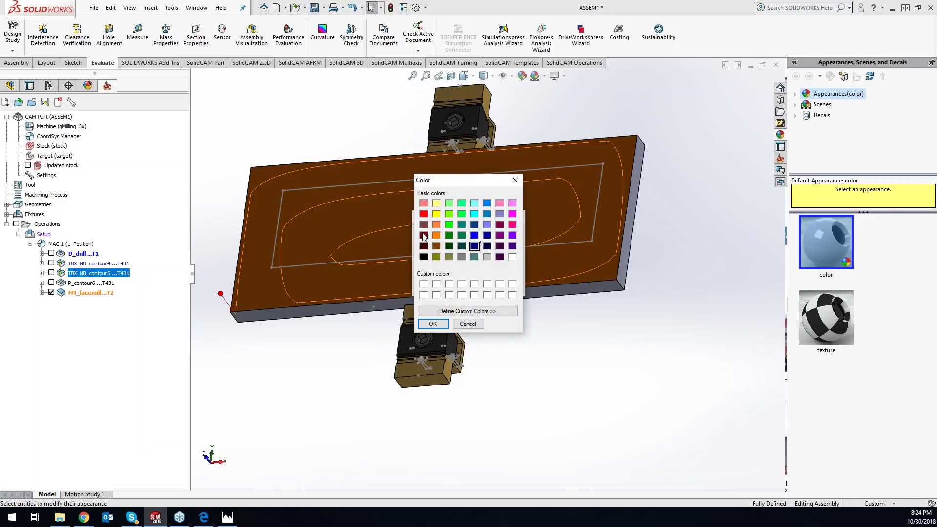
left_click(436, 214)
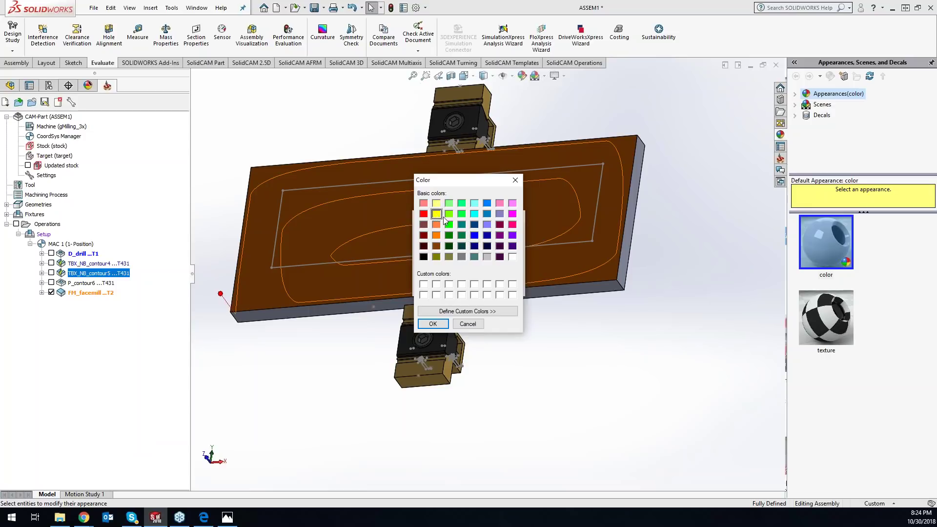
left_click(441, 323)
left_click(456, 243)
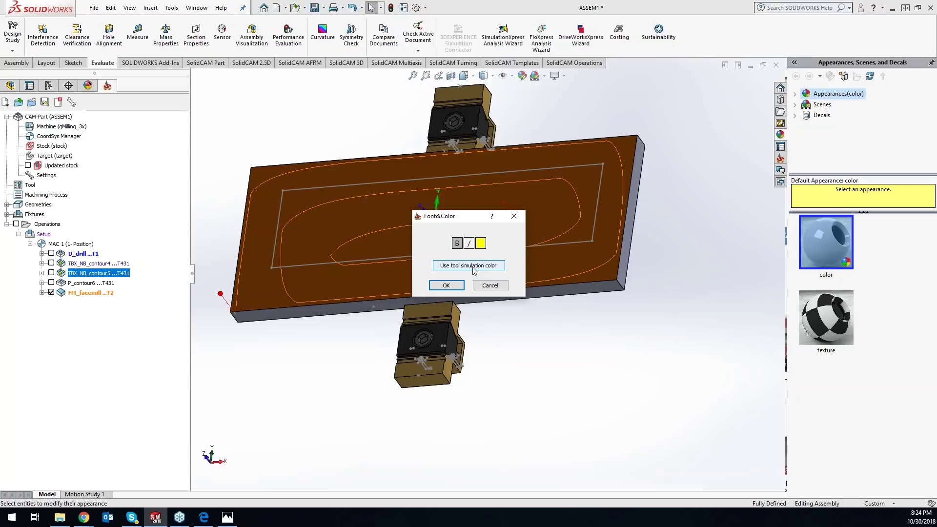
left_click(446, 285)
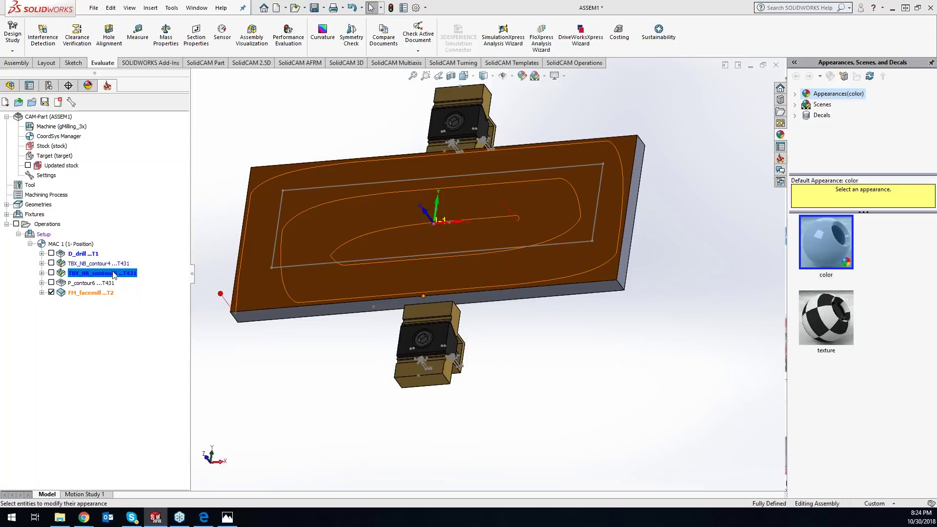
Simulate the TBX_NB_contour5 operation in SolidVerify and check the simulation colors assigned to the tools
right_click(114, 274)
left_click(189, 181)
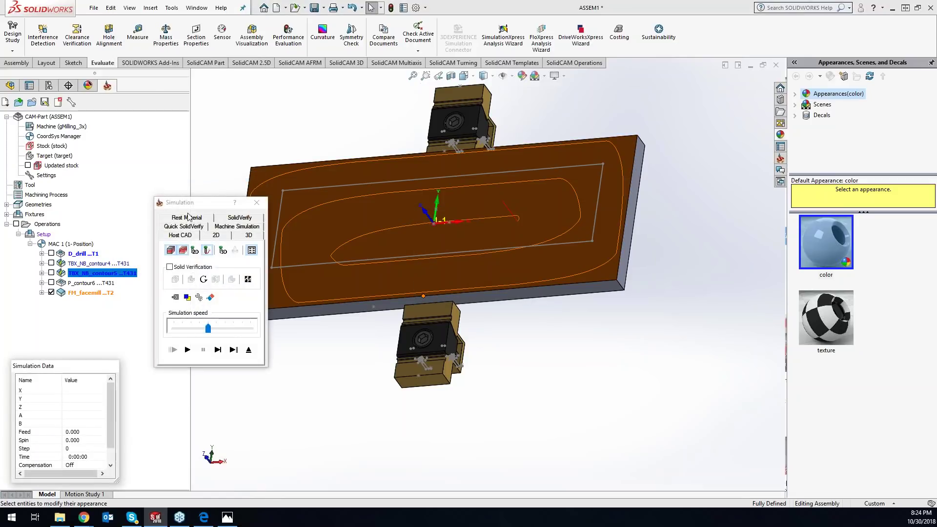
left_click(239, 218)
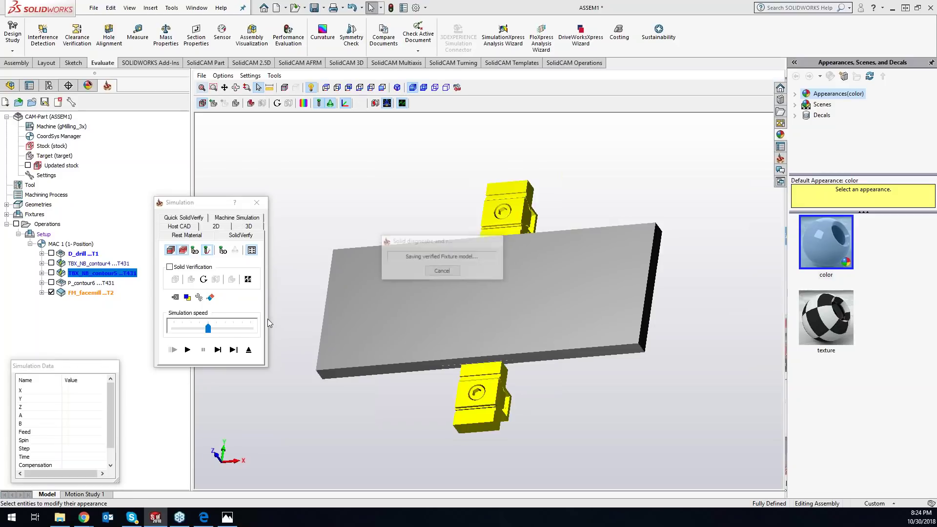
left_click(187, 349)
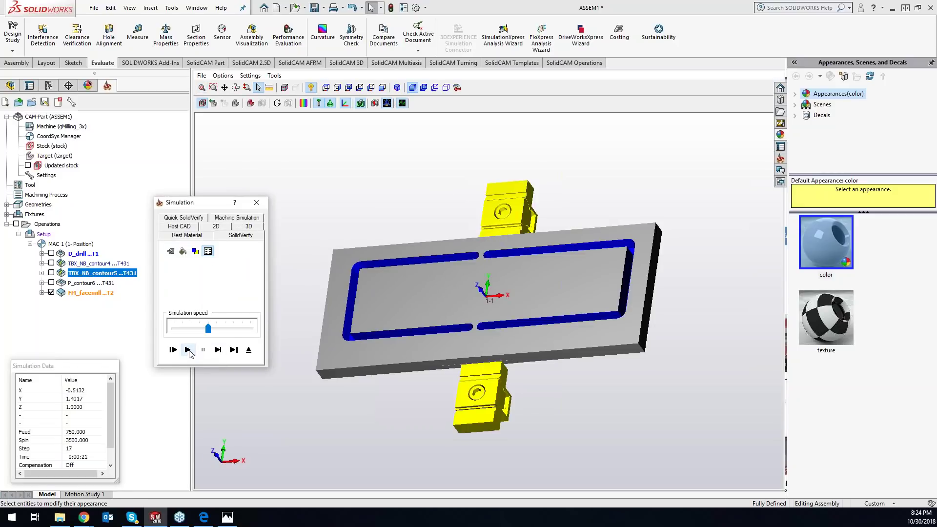
left_click(196, 252)
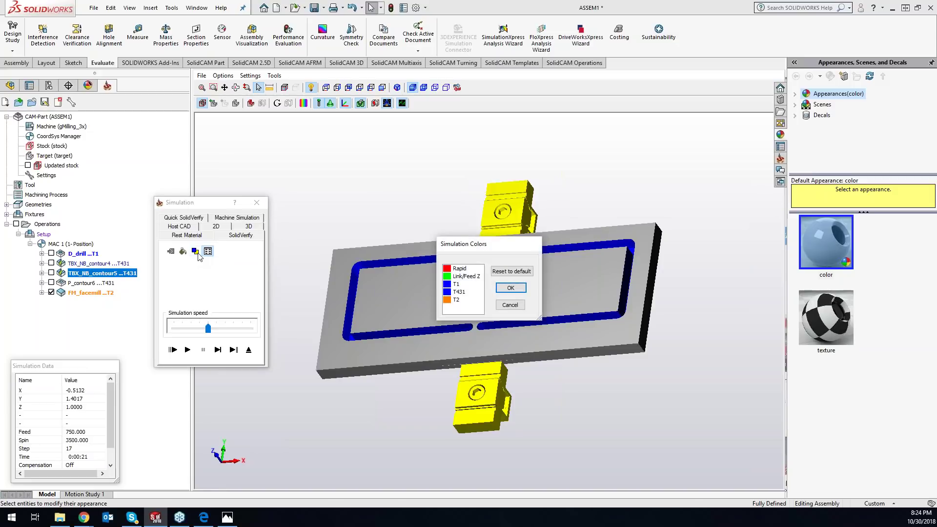
left_click(512, 288)
left_click(249, 206)
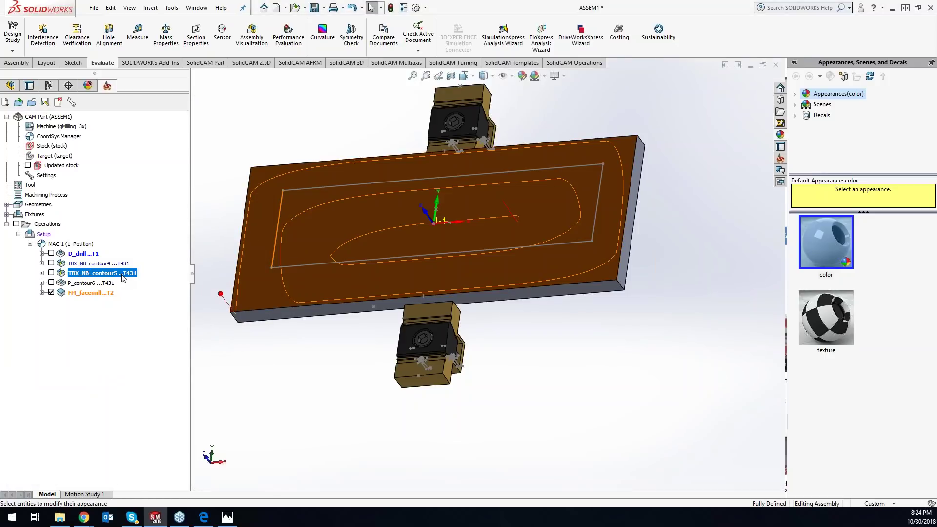
right_click(122, 274)
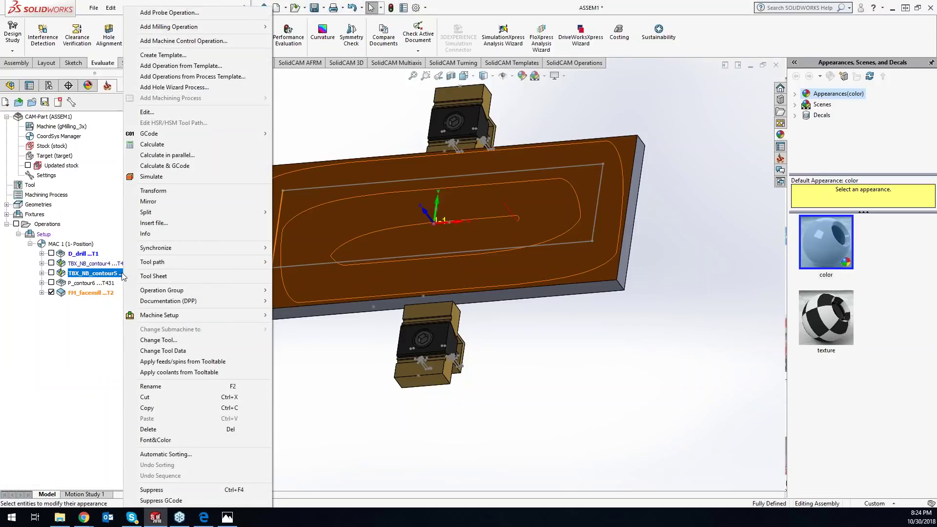
left_click(95, 320)
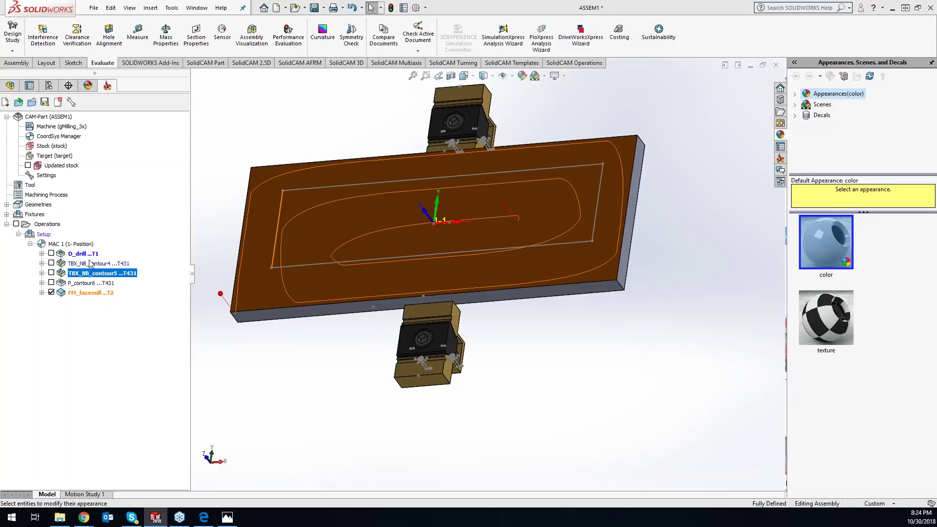
left_click(96, 266)
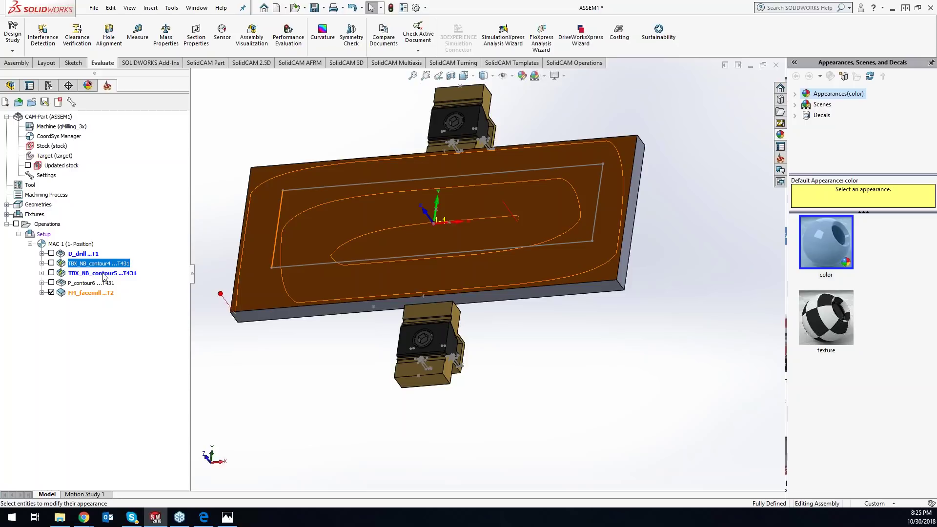
right_click(103, 275)
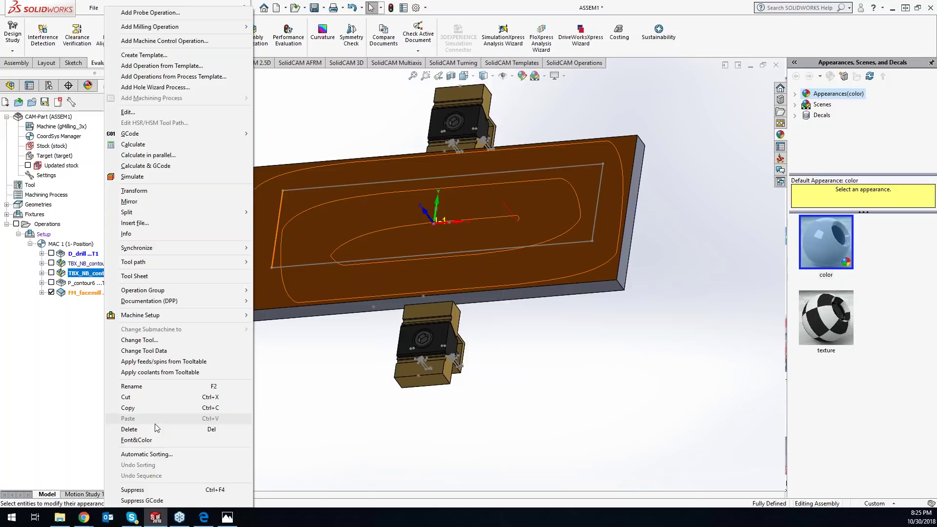
left_click(91, 402)
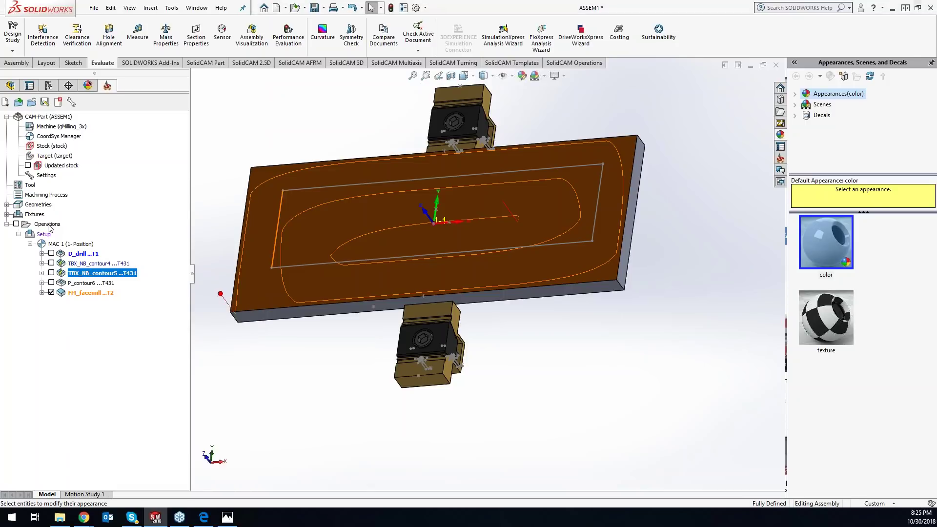
Reset the colors and fonts of all operation names in the CAM tree
right_click(49, 228)
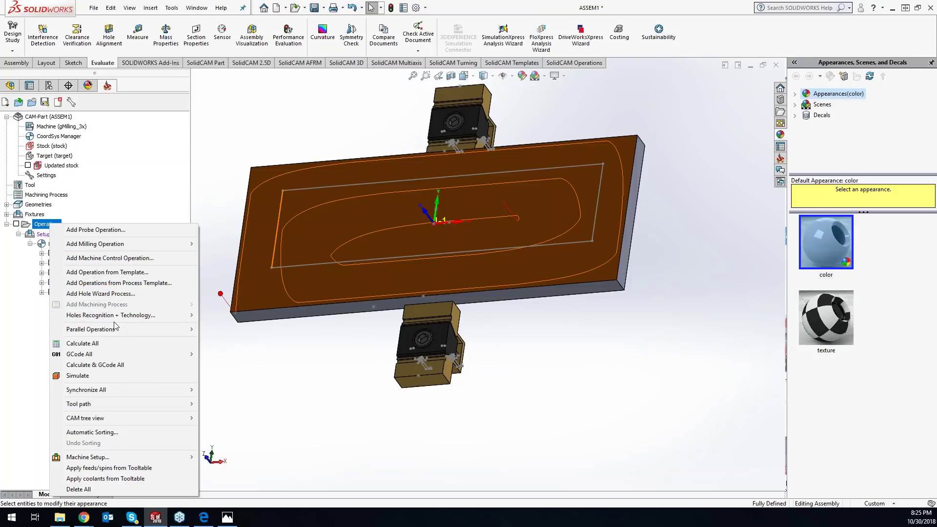
mouse_move(114, 329)
mouse_move(114, 418)
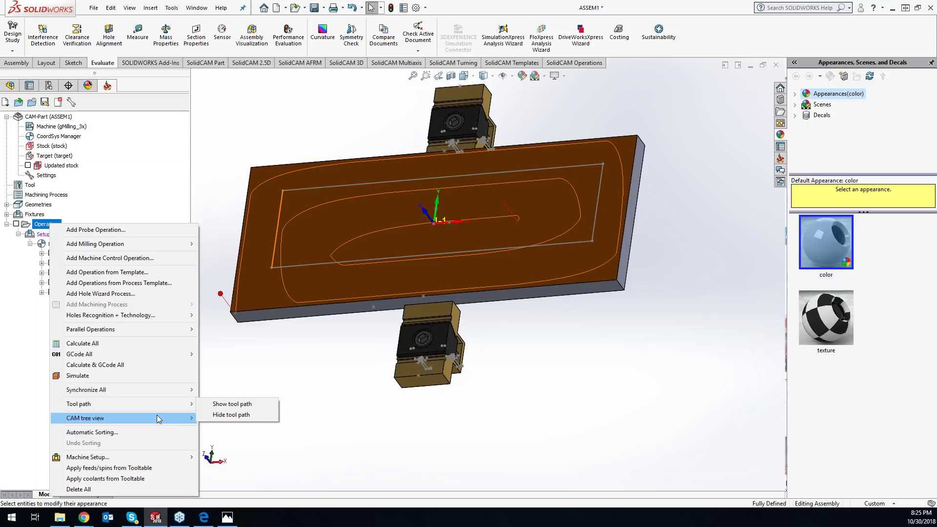
mouse_move(156, 418)
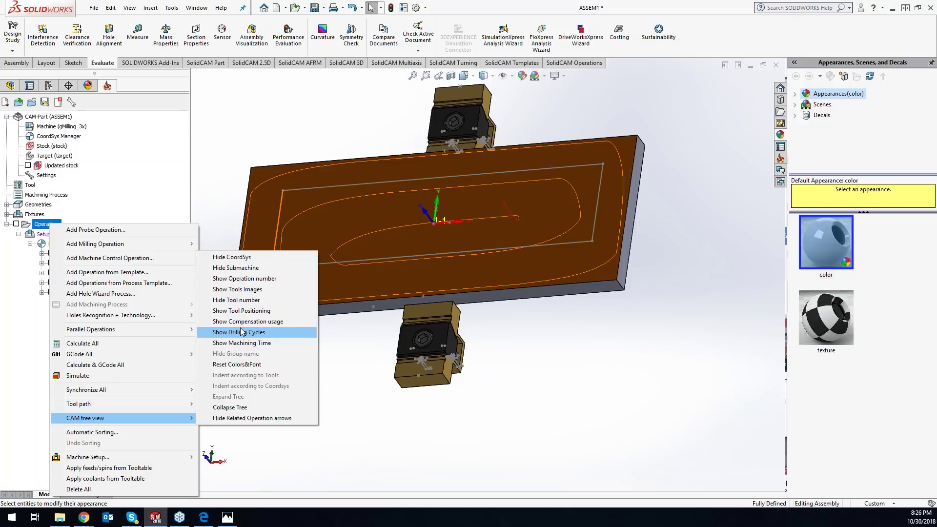
left_click(238, 366)
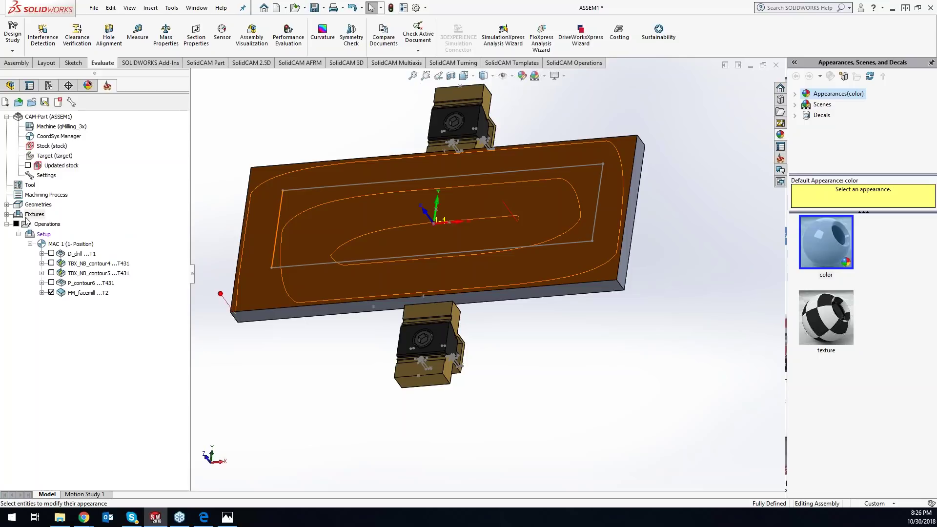
right_click(55, 225)
mouse_move(147, 456)
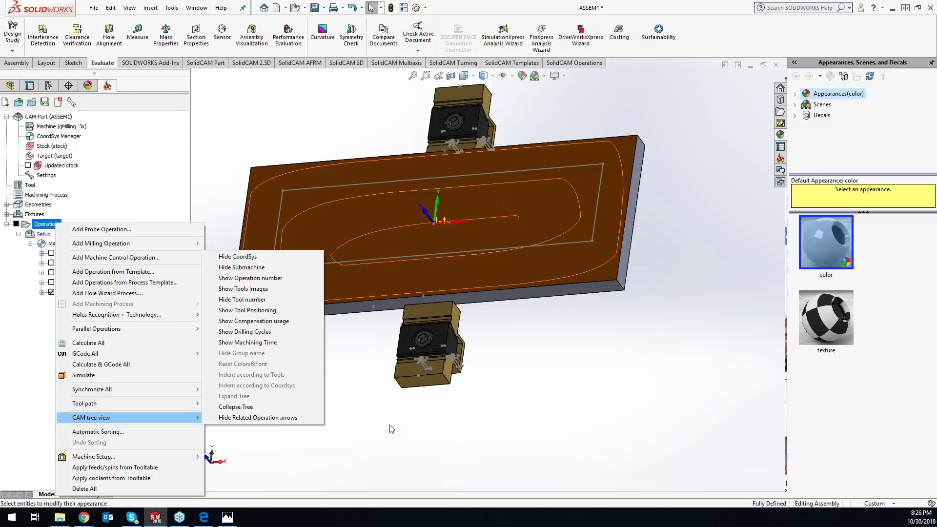
left_click(367, 443)
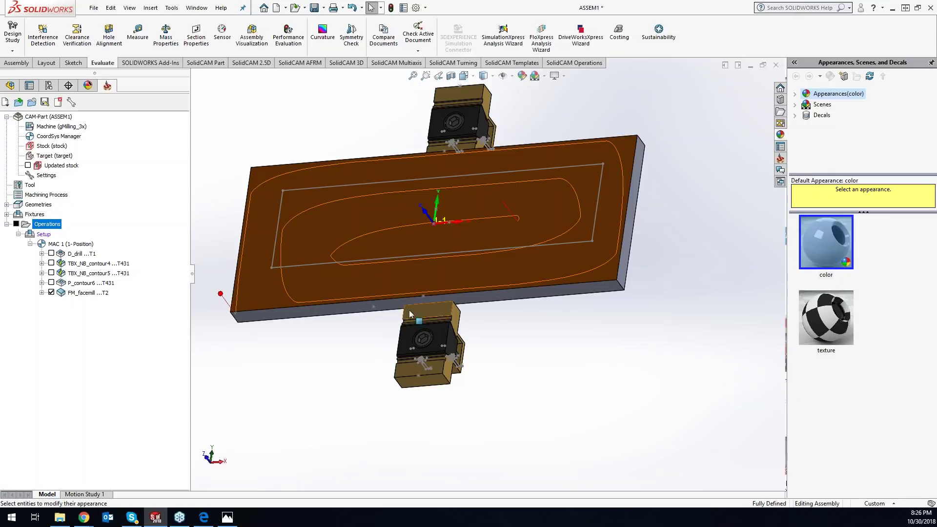
middle_click_drag(318, 347, 316, 343)
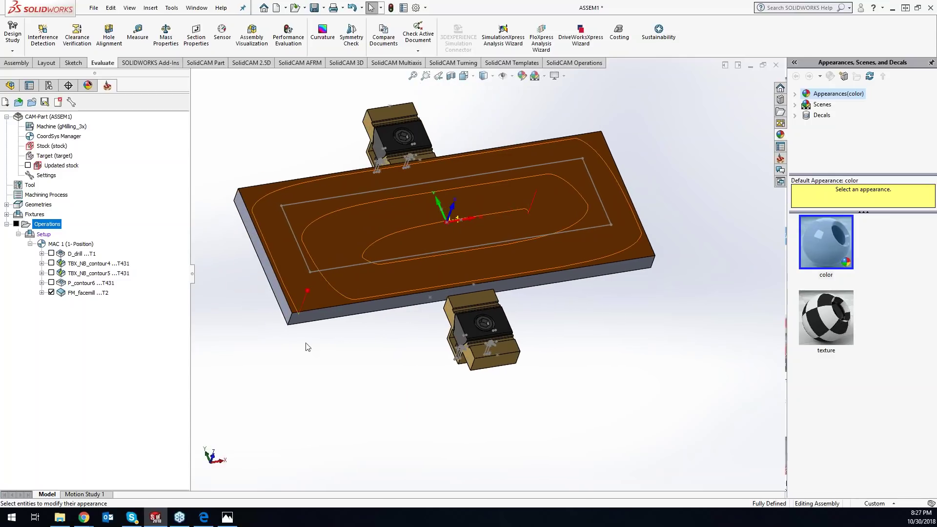
Show the machining time beside each operation in the CAM tree
right_click(50, 228)
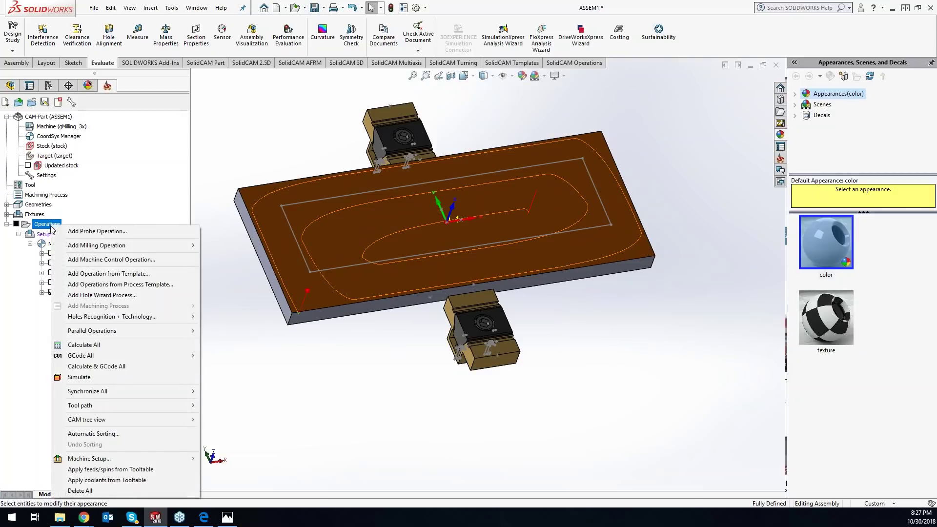
left_click(345, 388)
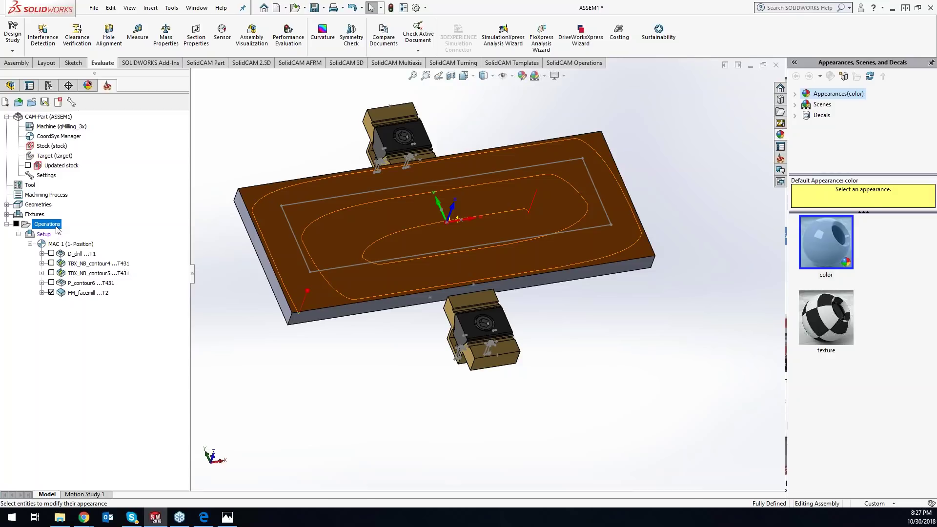
right_click(57, 225)
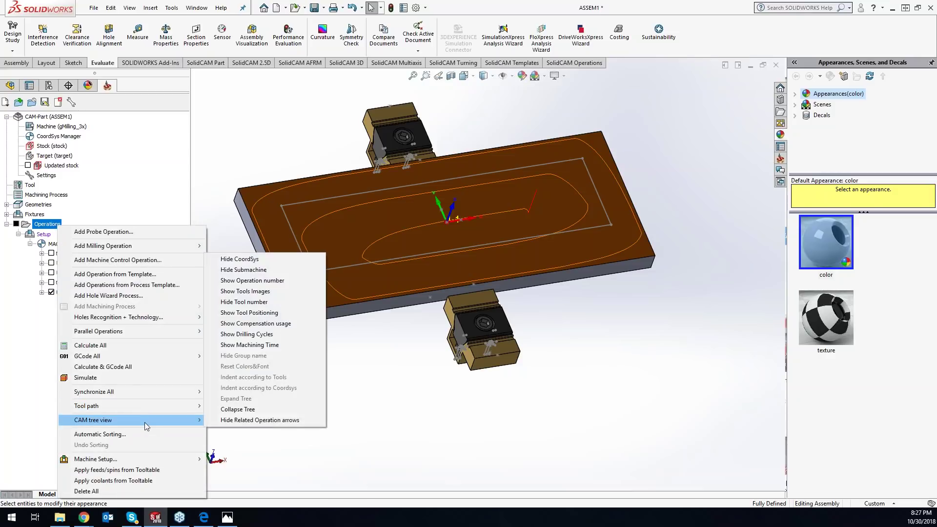
left_click(280, 348)
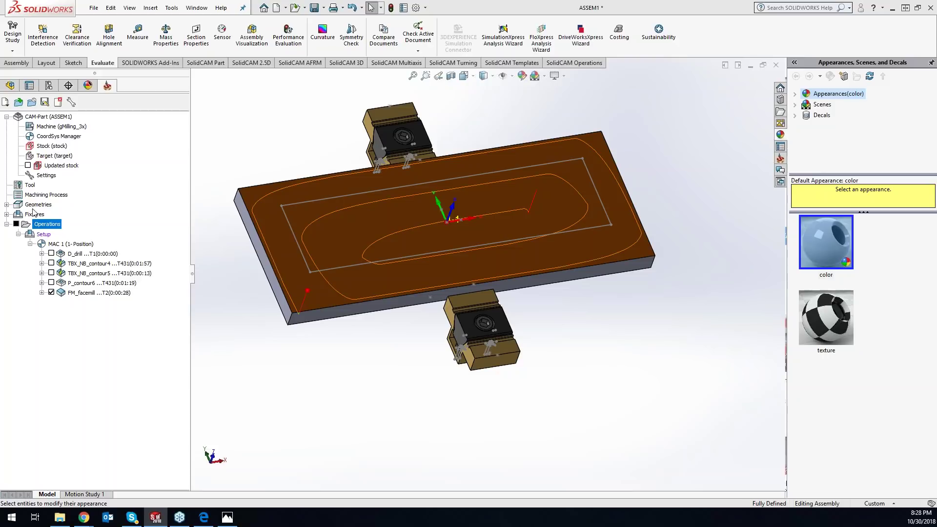
Set tool 431's feed XY to 75, finish feed XY to 734 and feed Z to 75 in the part tool table, and save
double_click(30, 184)
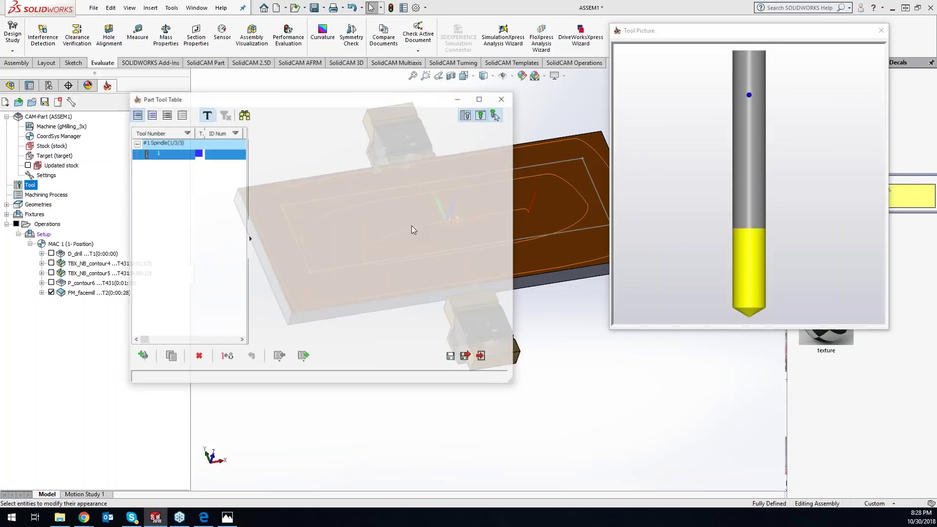
left_click(164, 173)
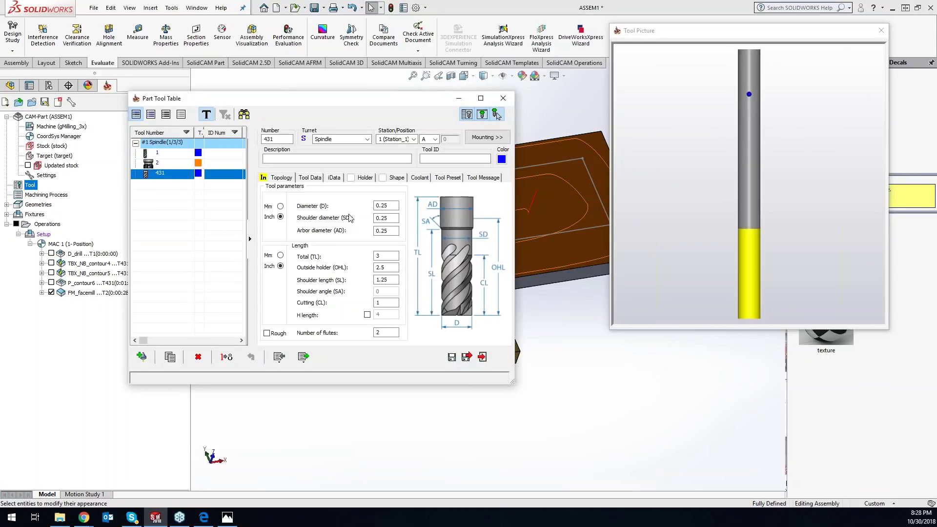
left_click(303, 177)
double_click(345, 241)
type("75")
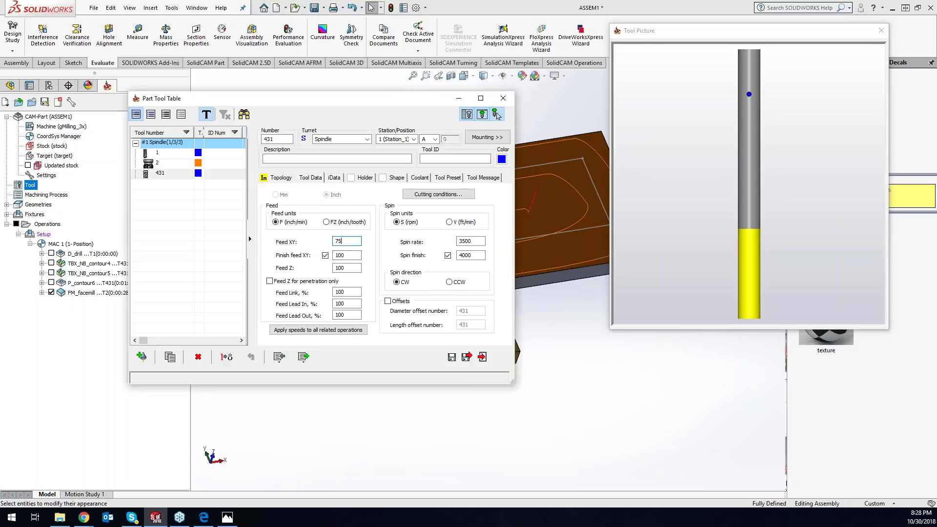
double_click(340, 255)
type("734")
key("Tab")
type("75")
left_click(467, 356)
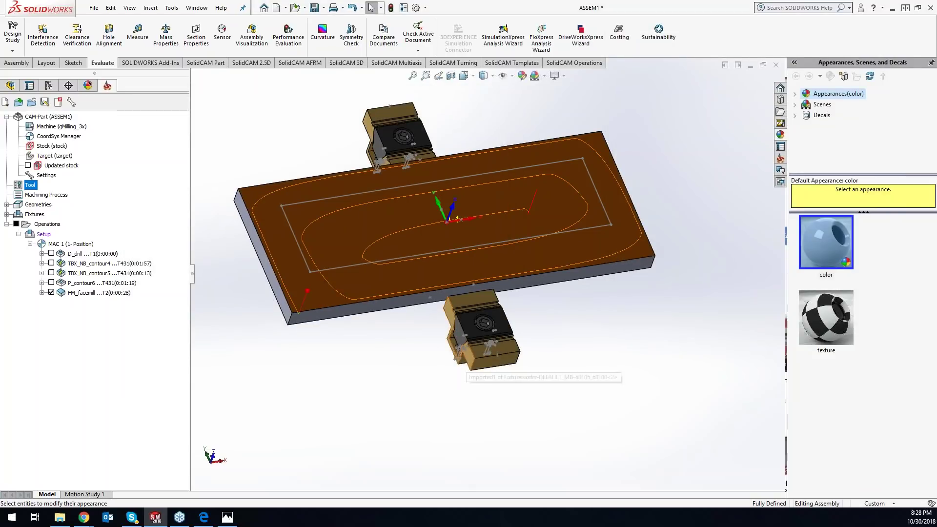
Check the feed and spin values used by the TBX_NB_contour4 operation, leaving the operation unchanged
left_click(93, 264)
double_click(95, 264)
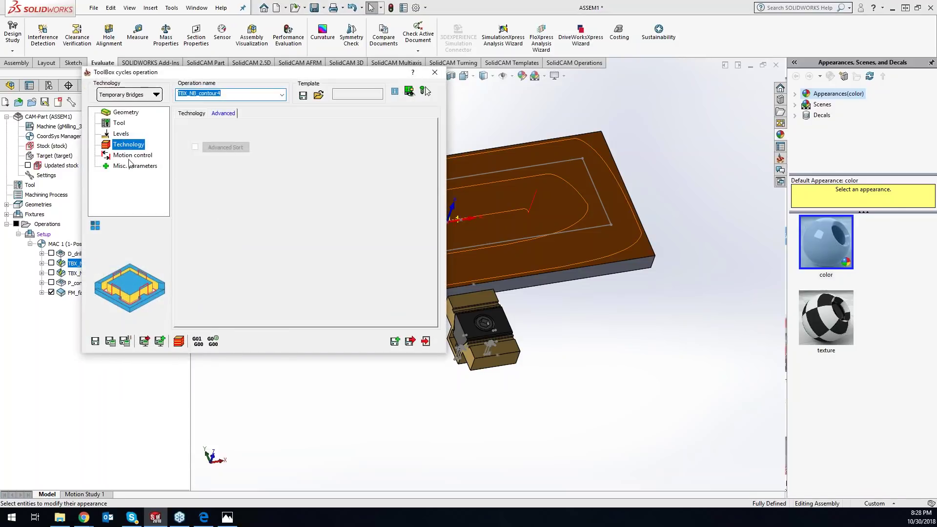
left_click(126, 124)
left_click(210, 120)
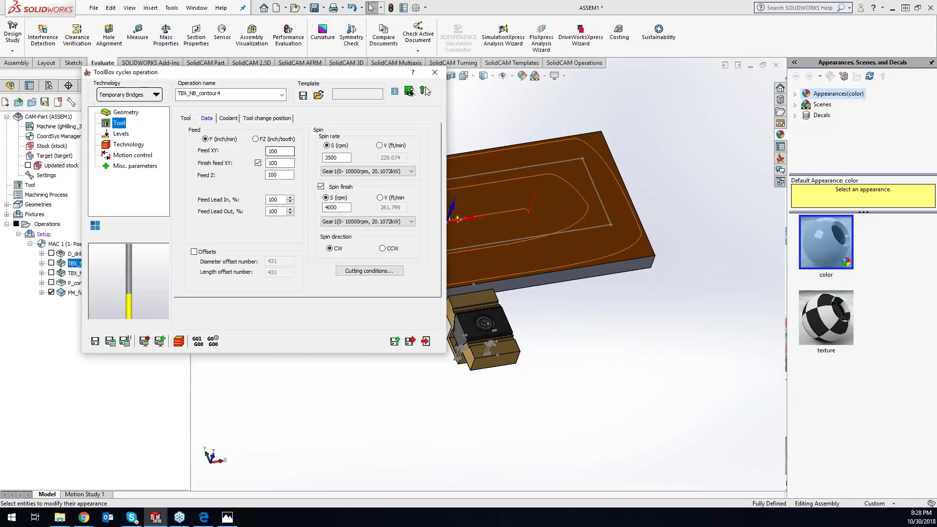
left_click(435, 73)
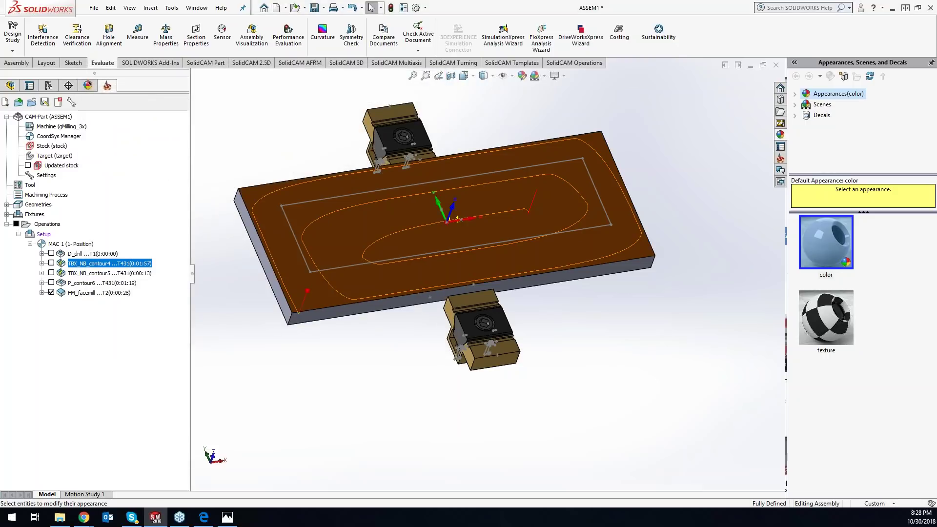
right_click(53, 226)
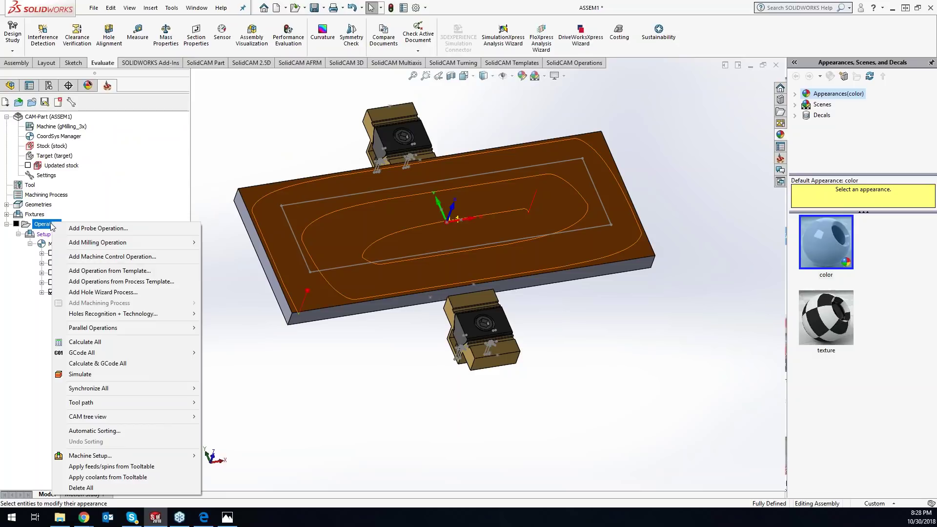
right_click(32, 186)
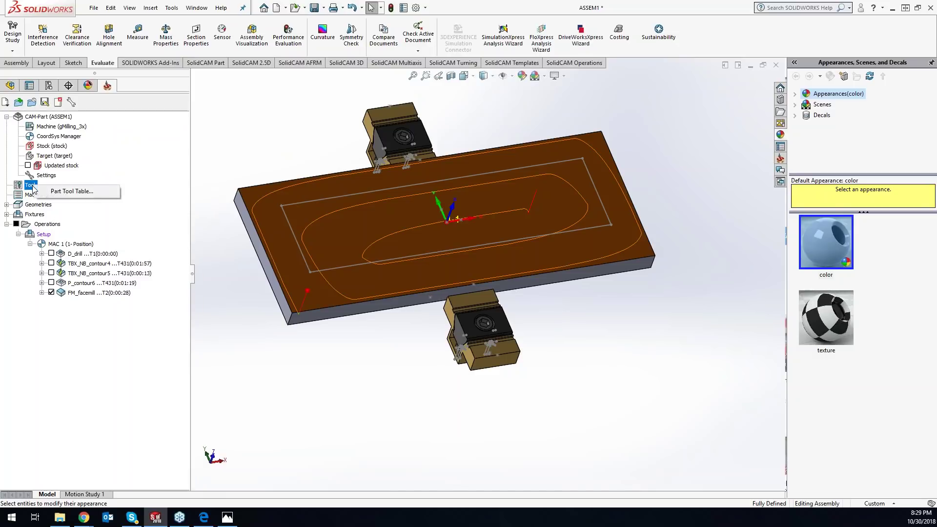
left_click(49, 192)
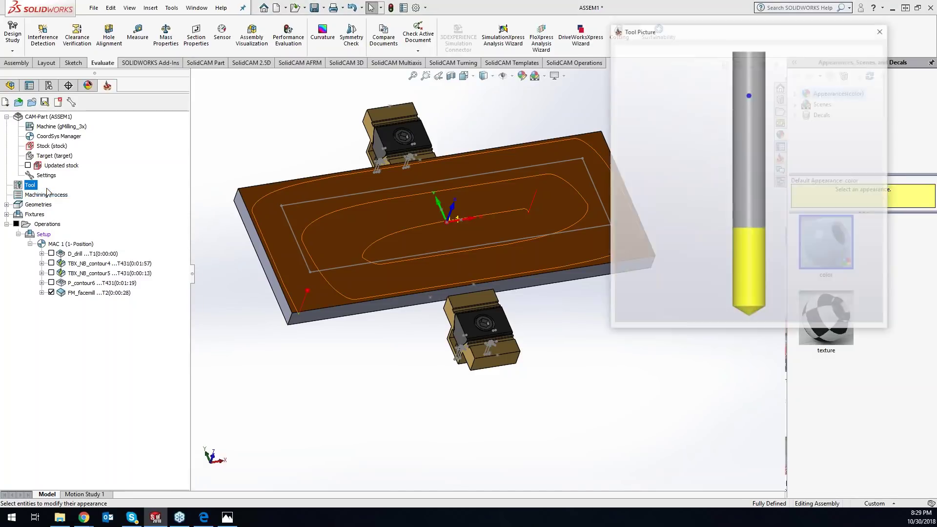
left_click(503, 98)
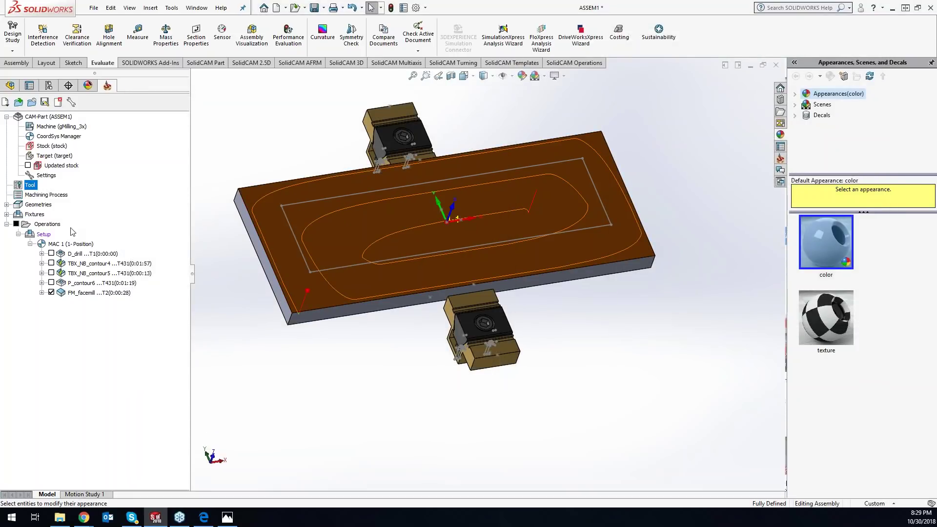
Apply feeds and spins from the tool table to all operations, and check the tool data of TBX_NB_contour4
right_click(56, 225)
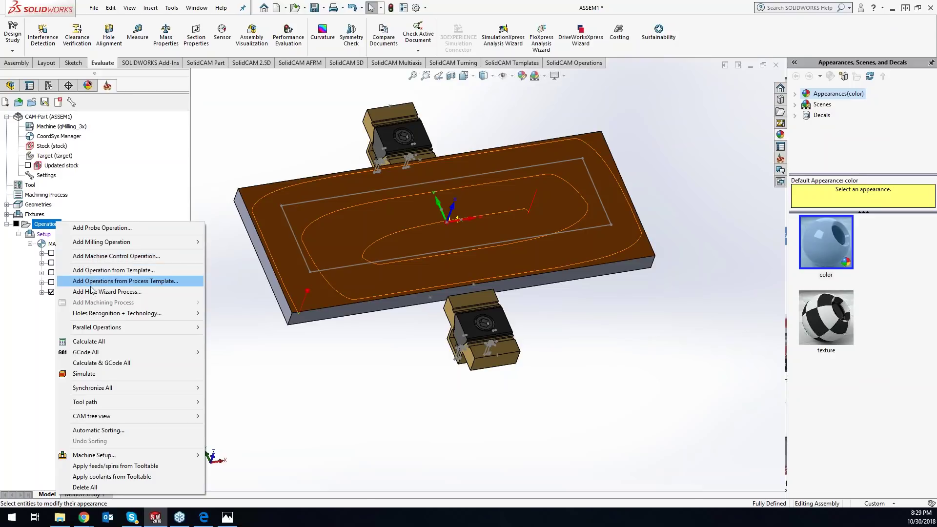
mouse_move(104, 318)
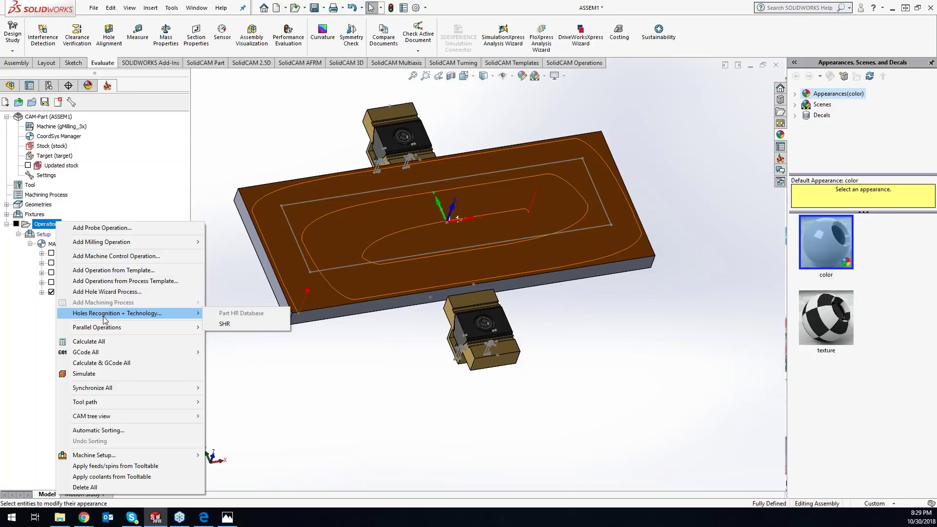
left_click(101, 466)
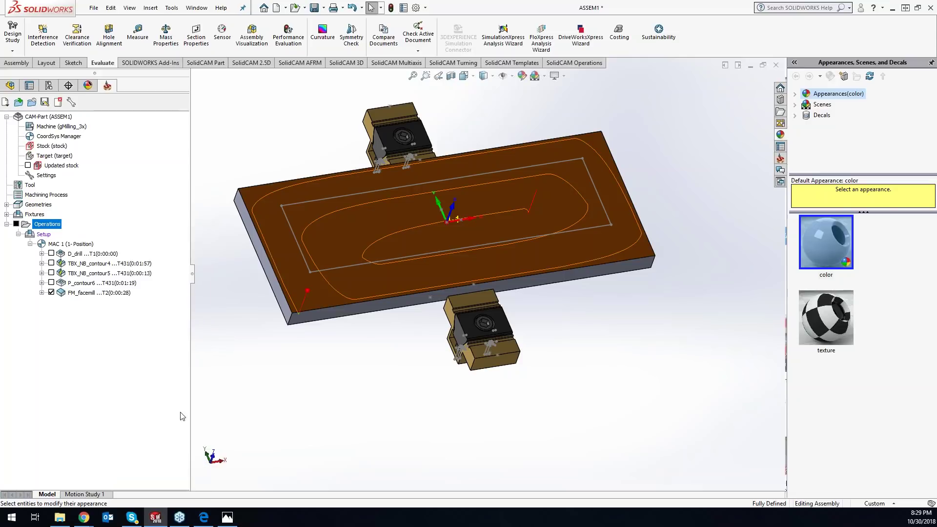
left_click(109, 263)
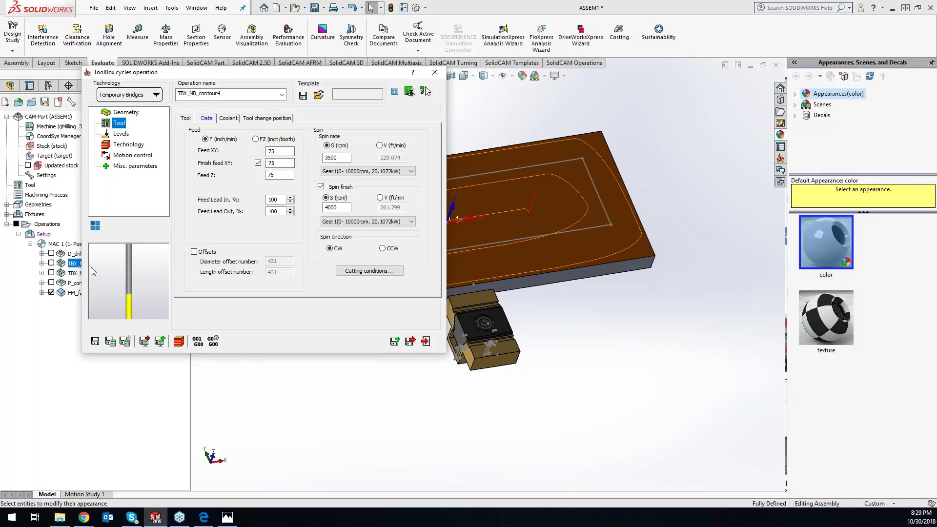
left_click(442, 77)
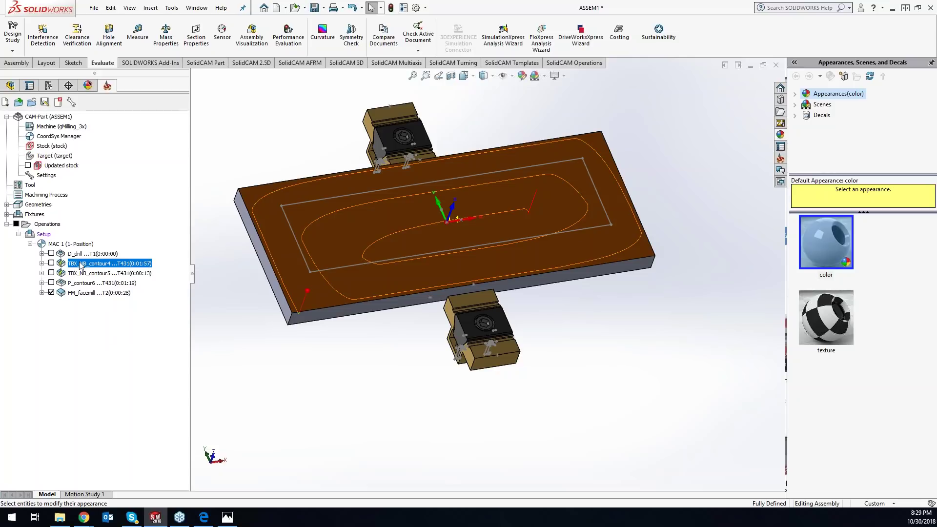
Enable Flood turret coolant for tools 1, 2 and 431 in the part tool table
left_click(30, 185)
double_click(31, 187)
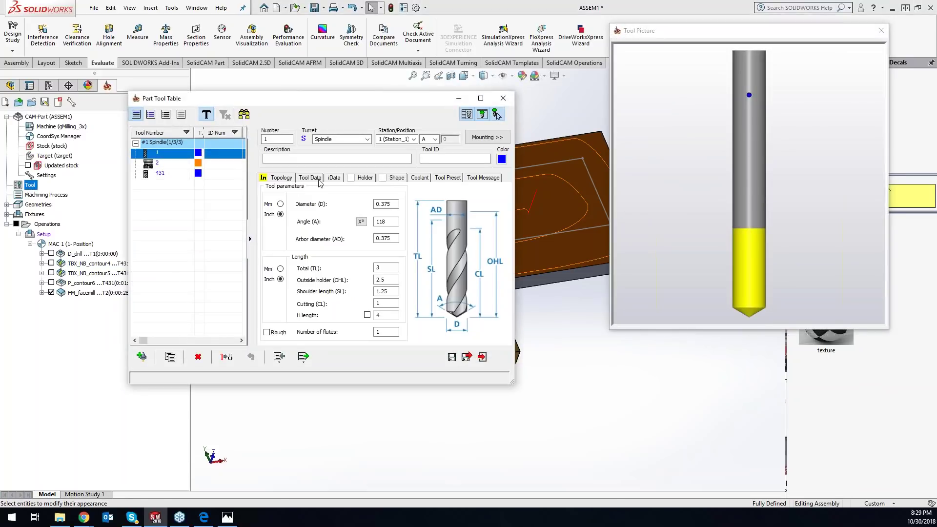
left_click(413, 179)
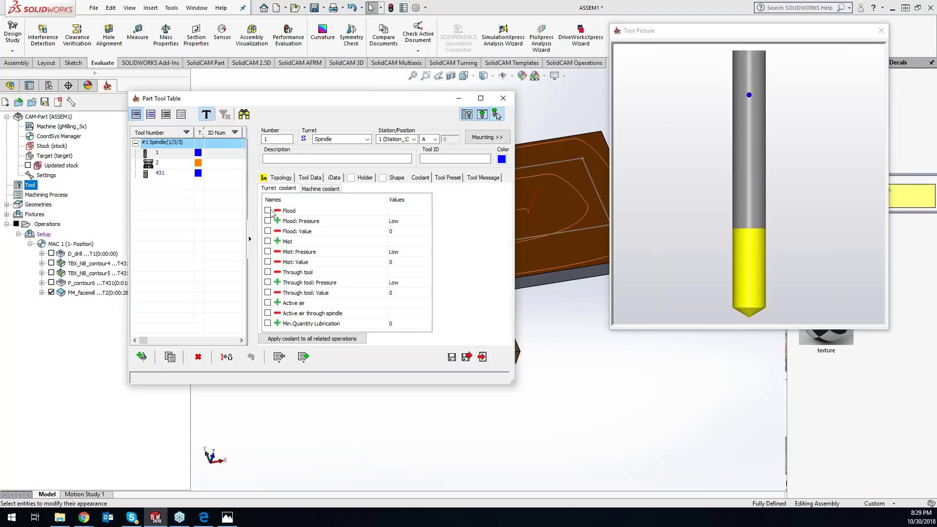
left_click(171, 164)
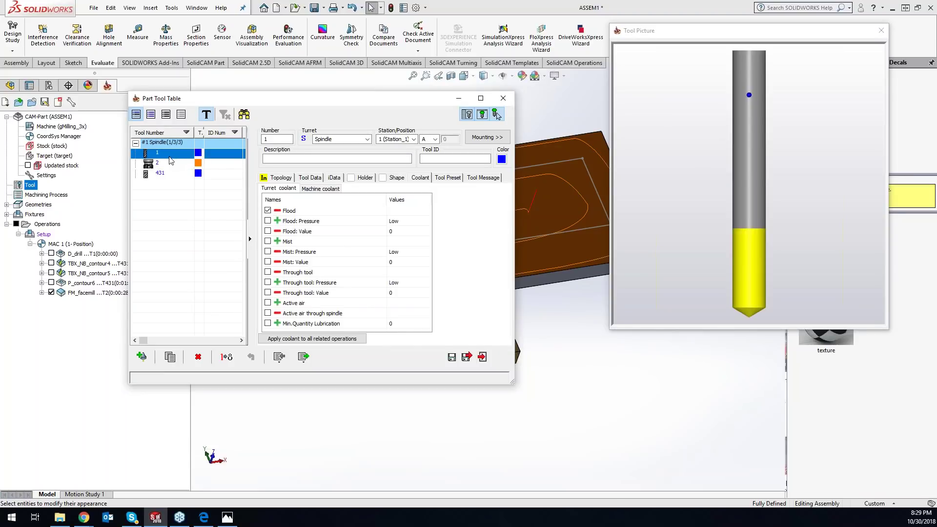
left_click(268, 211)
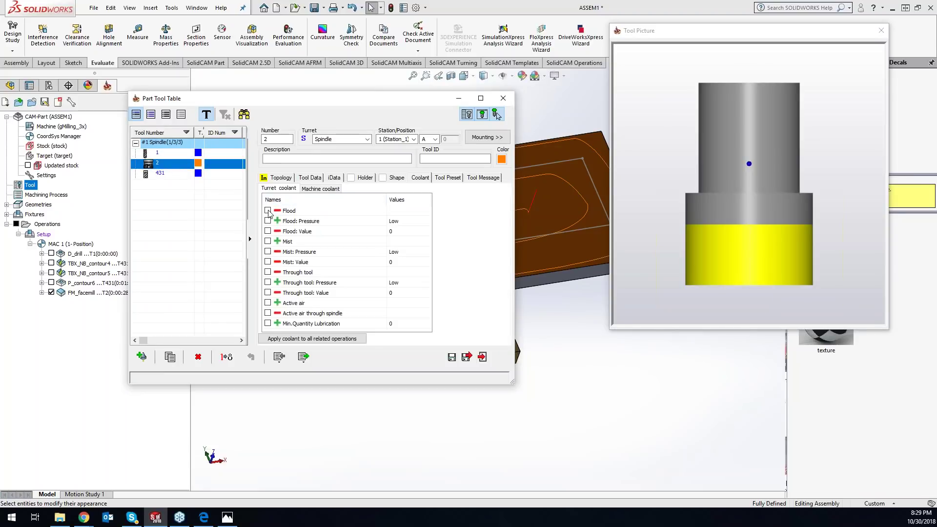
left_click(179, 173)
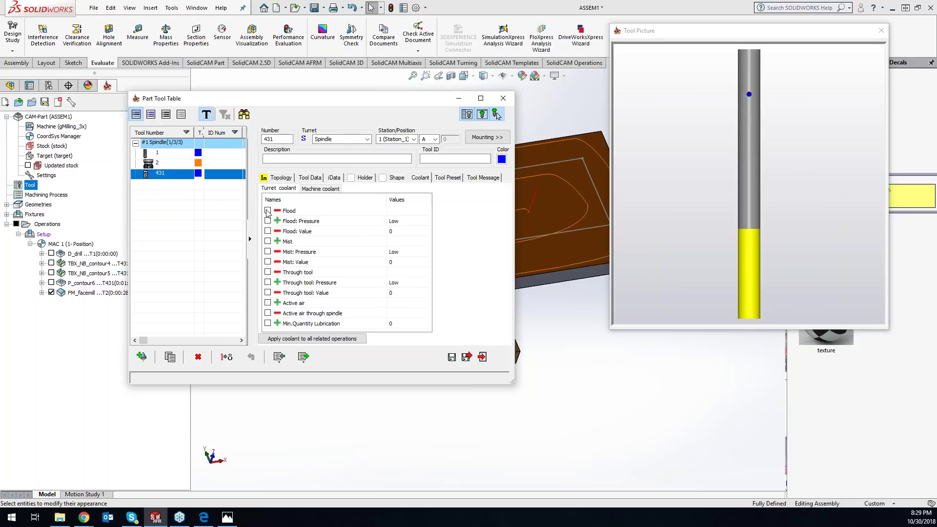
left_click(267, 211)
Save the part tool table, accepting the changes to affected operations, and apply its coolants to all operations
left_click(466, 356)
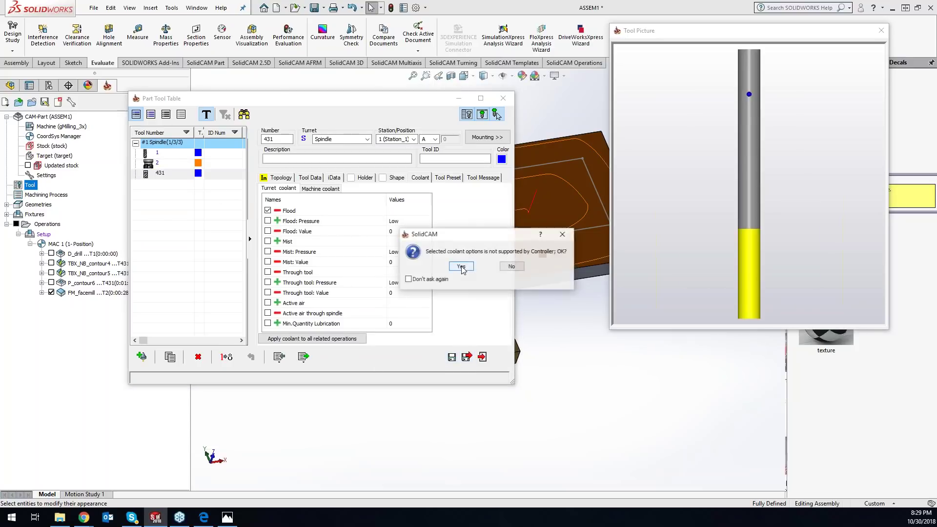
left_click(461, 267)
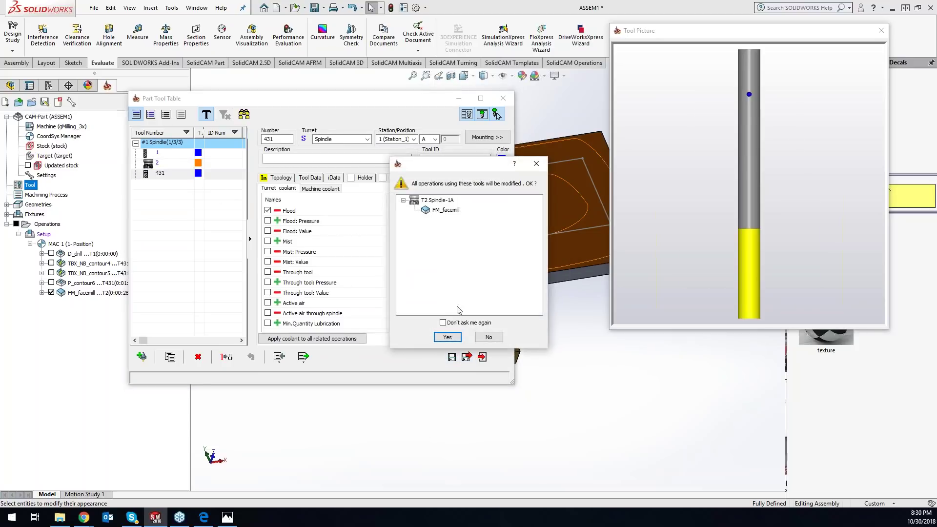
left_click(447, 335)
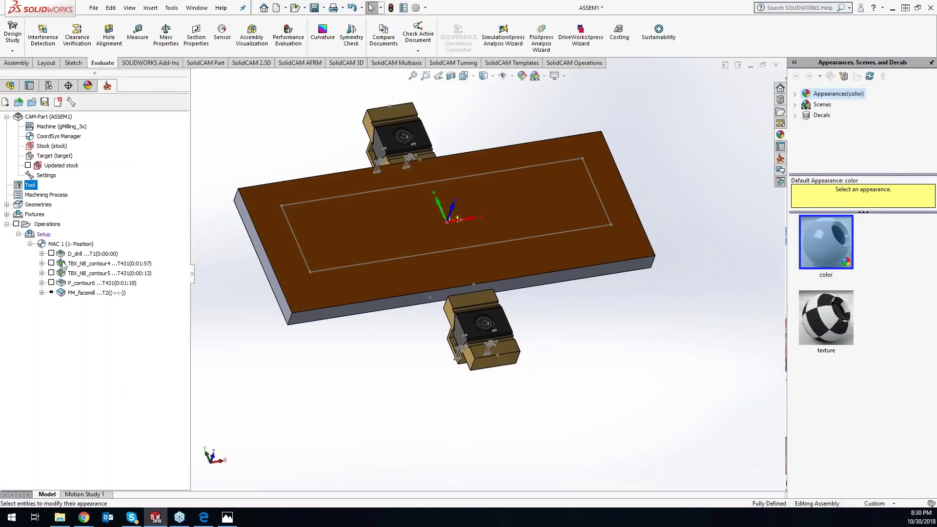
right_click(47, 224)
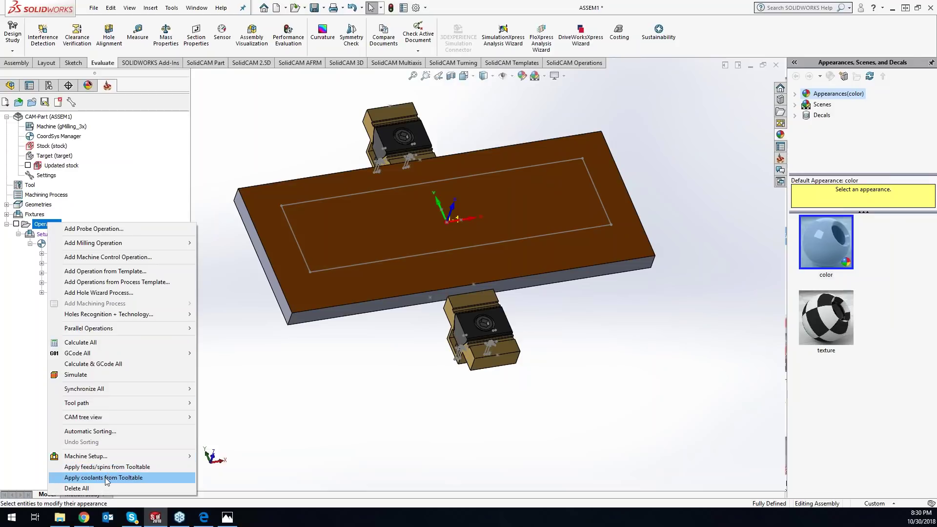
left_click(104, 477)
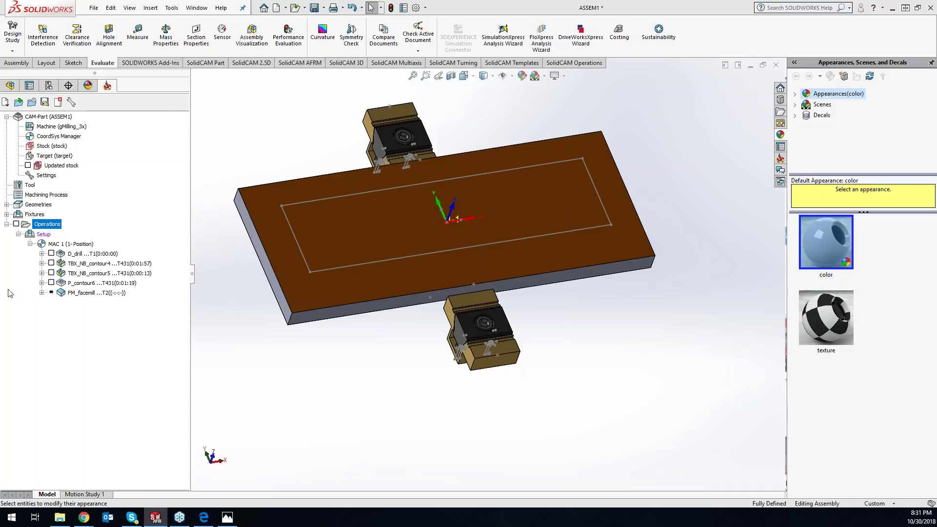
Review the tool data and geometry of the D_drill operation
left_click(95, 254)
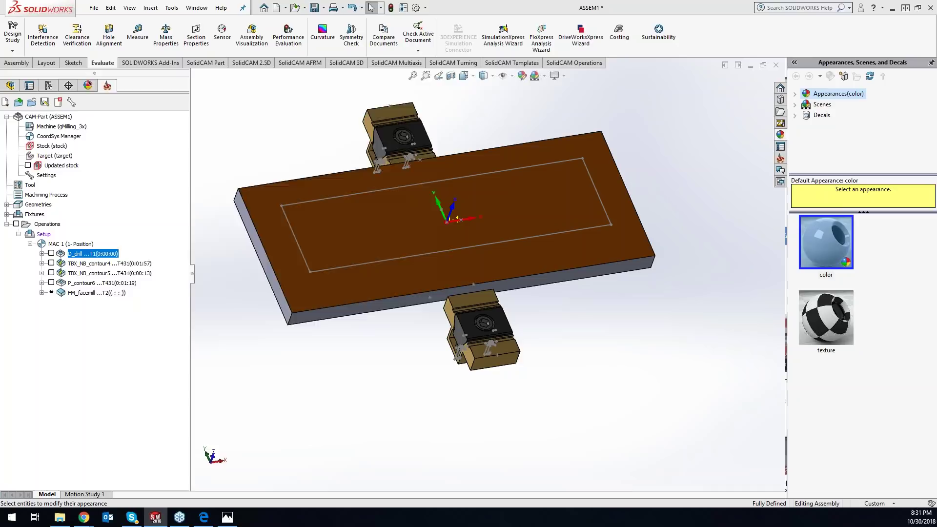
double_click(94, 253)
left_click_drag(285, 68, 458, 79)
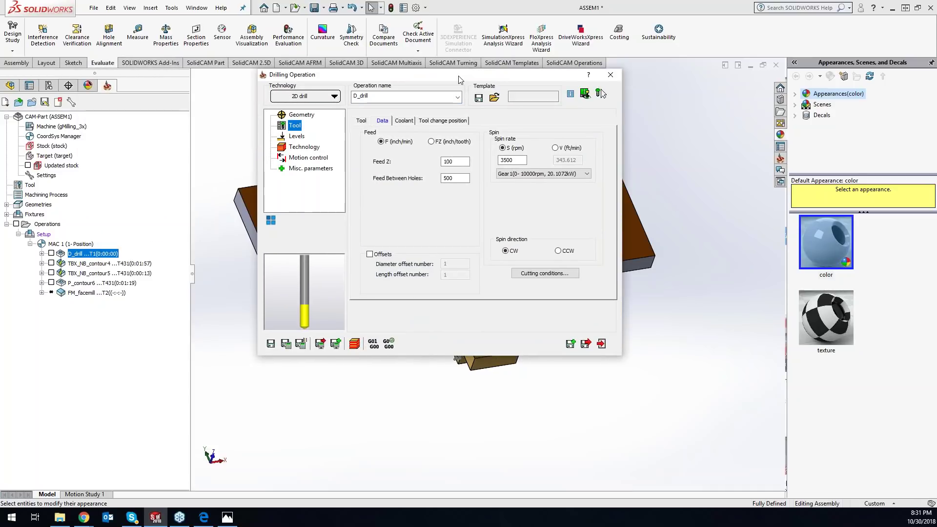
left_click(305, 115)
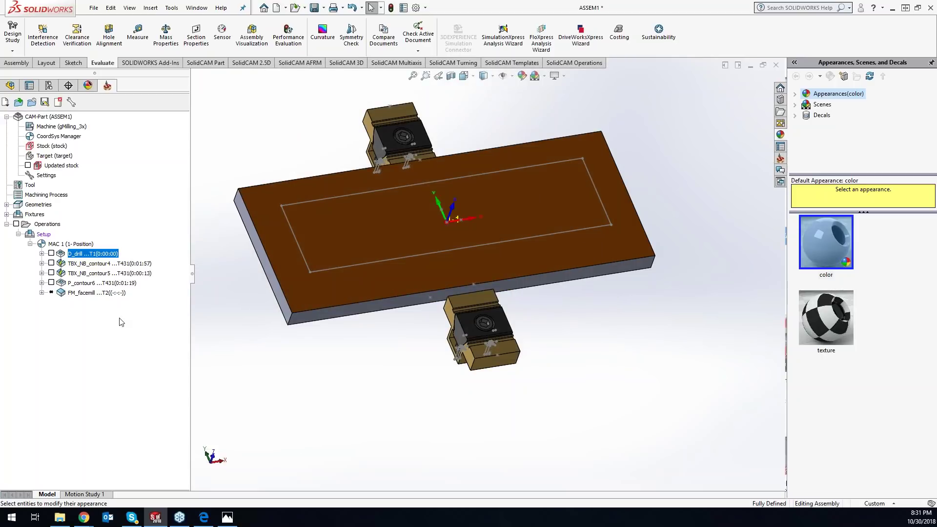
Compare the level settings of the D_drill and P_contour6 operations
double_click(105, 283)
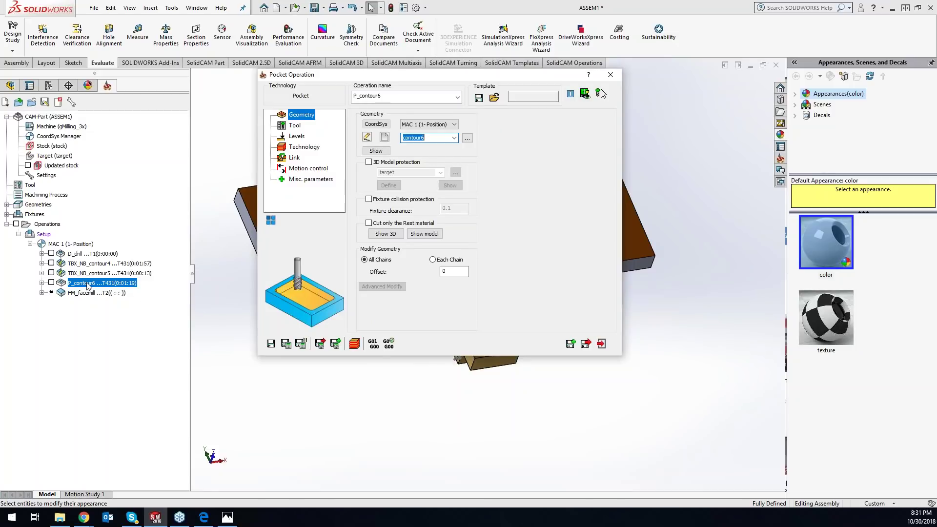
left_click(89, 254)
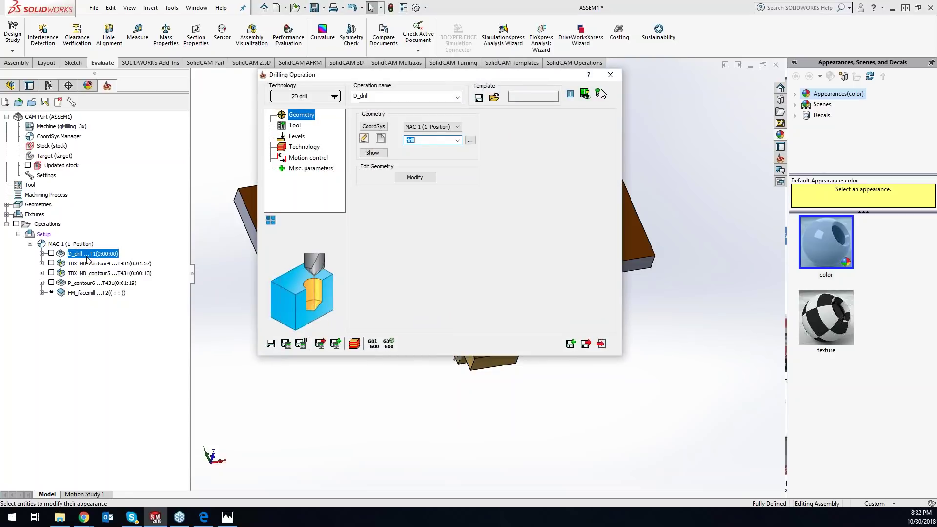
left_click(296, 136)
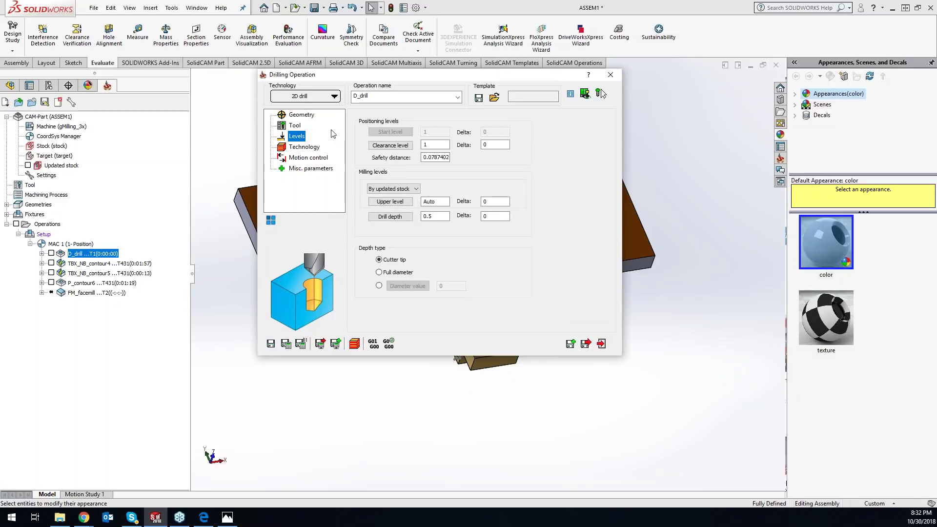
left_click(90, 283)
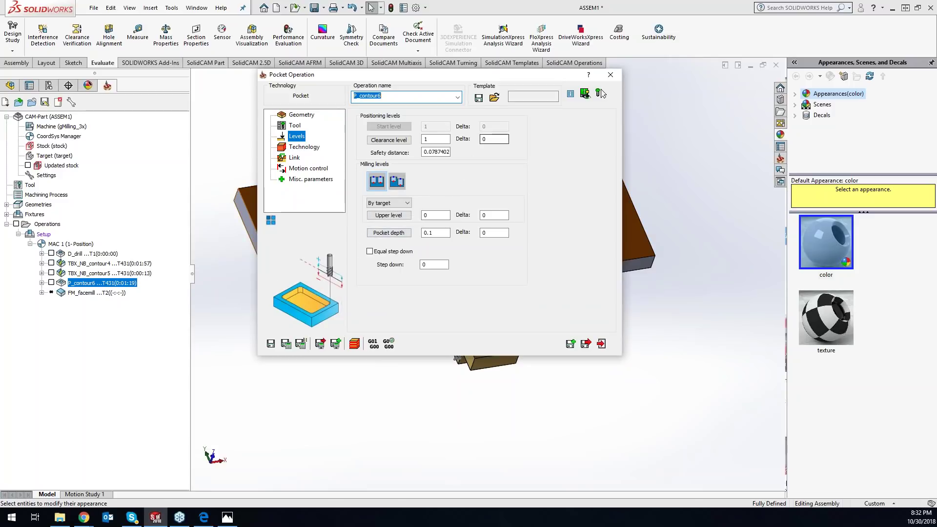
left_click(610, 76)
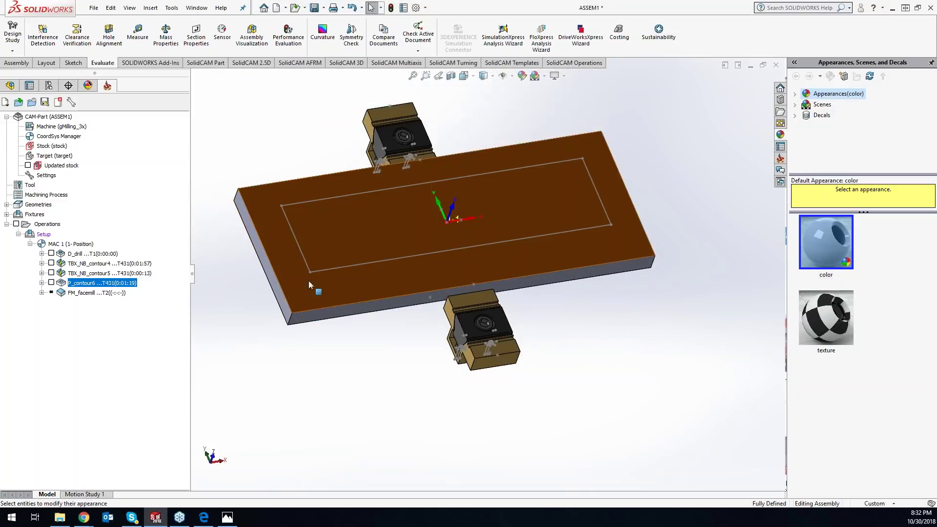
right_click(55, 226)
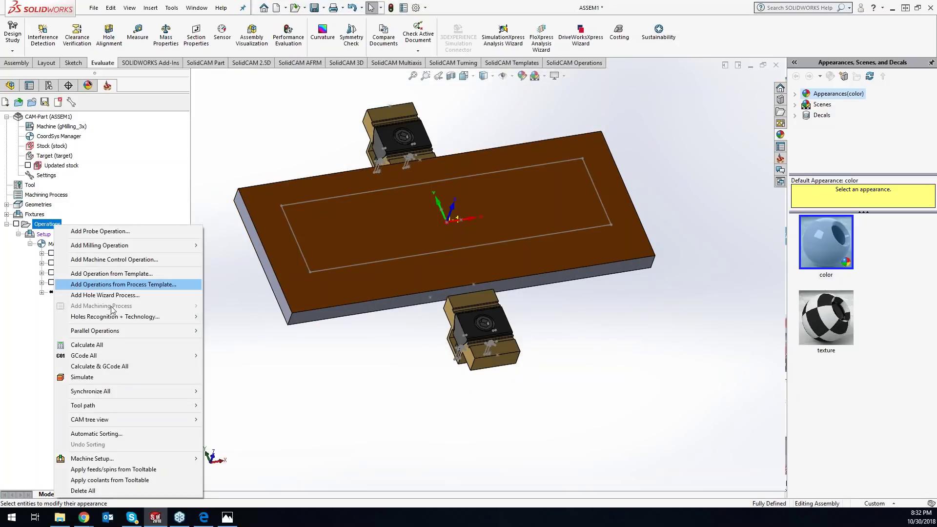
left_click(83, 377)
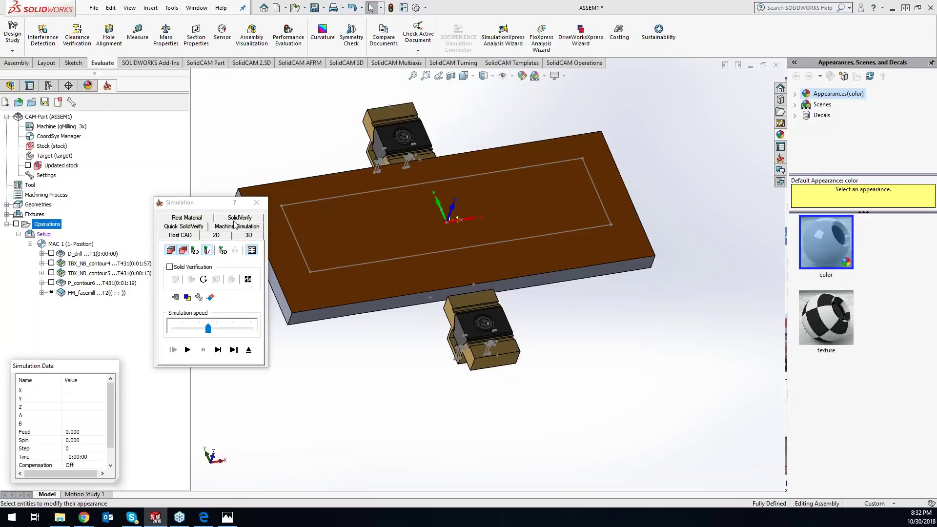
left_click(257, 202)
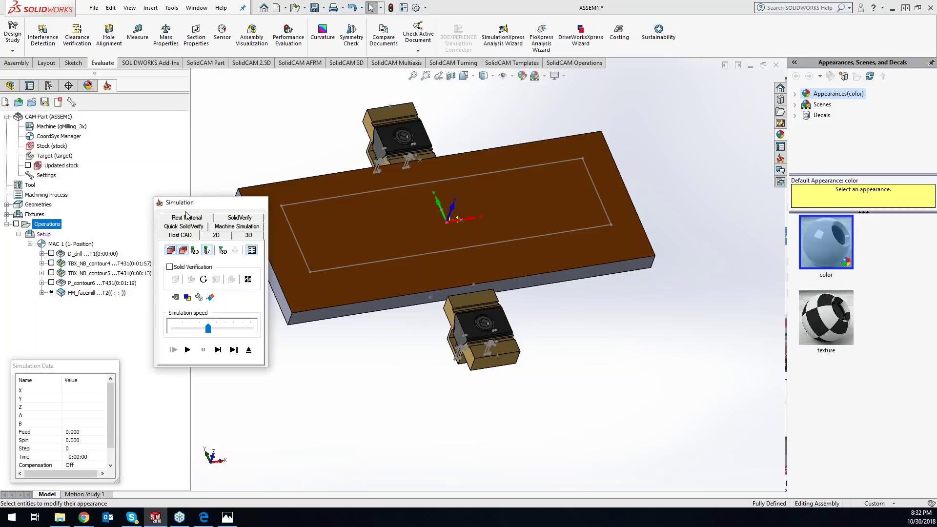
Simulate the D_drill operation in SolidVerify
right_click(99, 255)
left_click(126, 177)
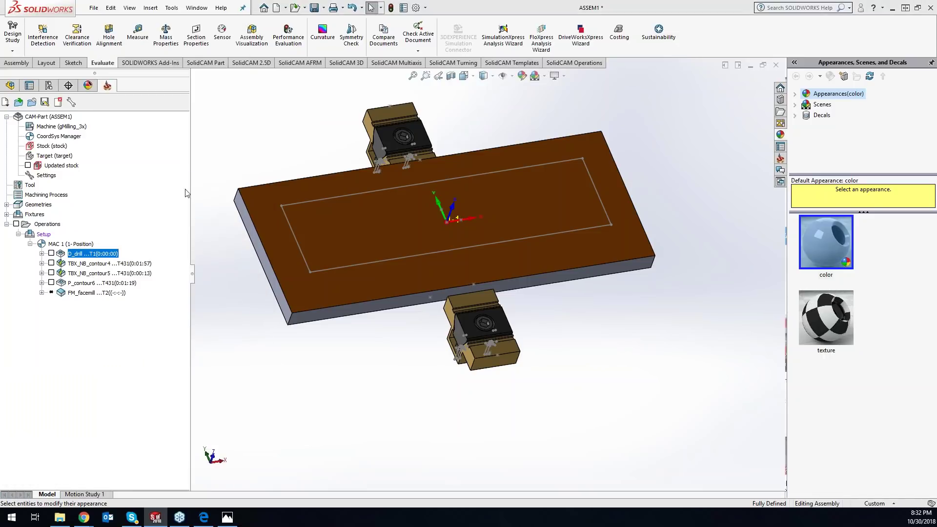
left_click(240, 220)
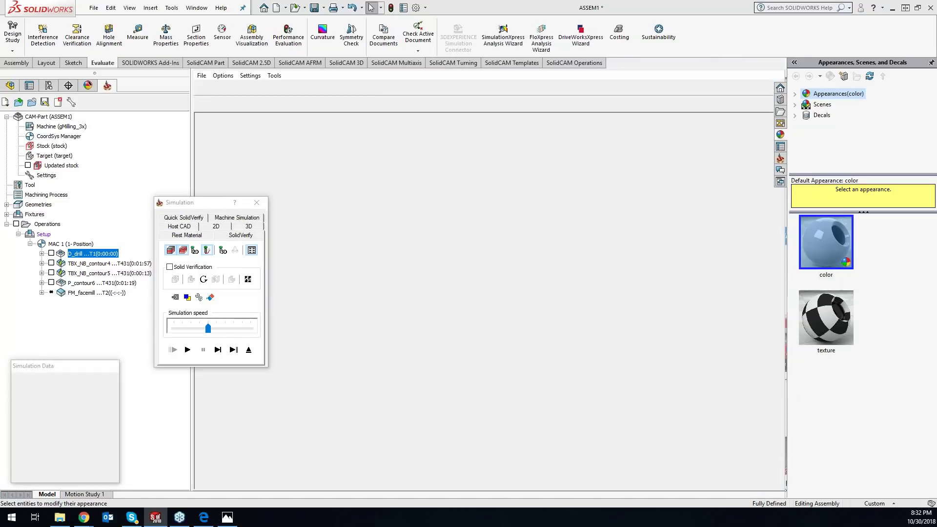
left_click(194, 353)
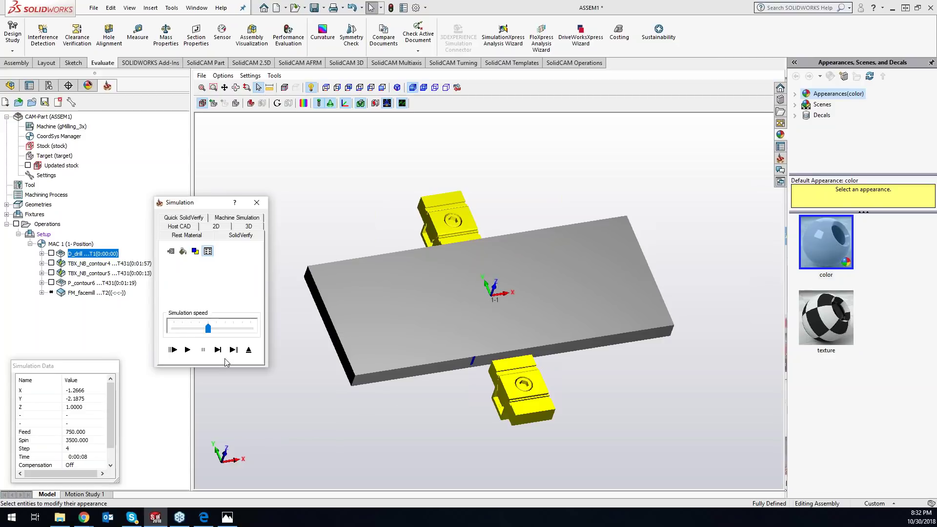
left_click(254, 203)
Simulate the TBX_NB_contour4 and TBX_NB_contour5 operations in SolidVerify, and close the simulation
left_click(93, 263)
left_click(187, 350)
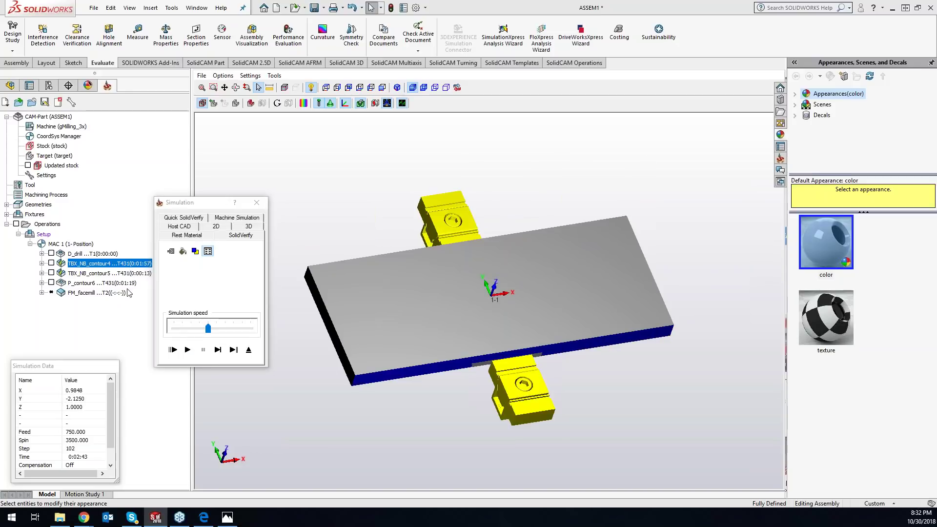
left_click(117, 273)
left_click(187, 350)
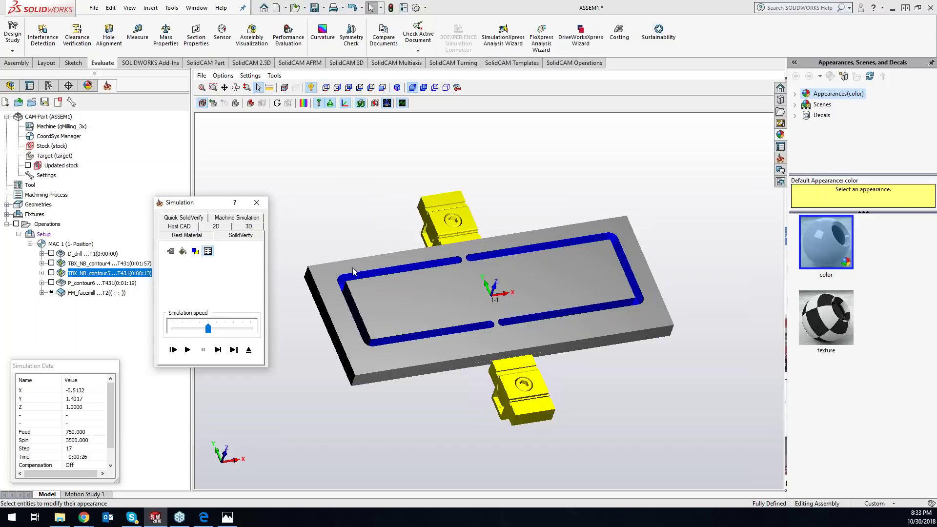
left_click(257, 202)
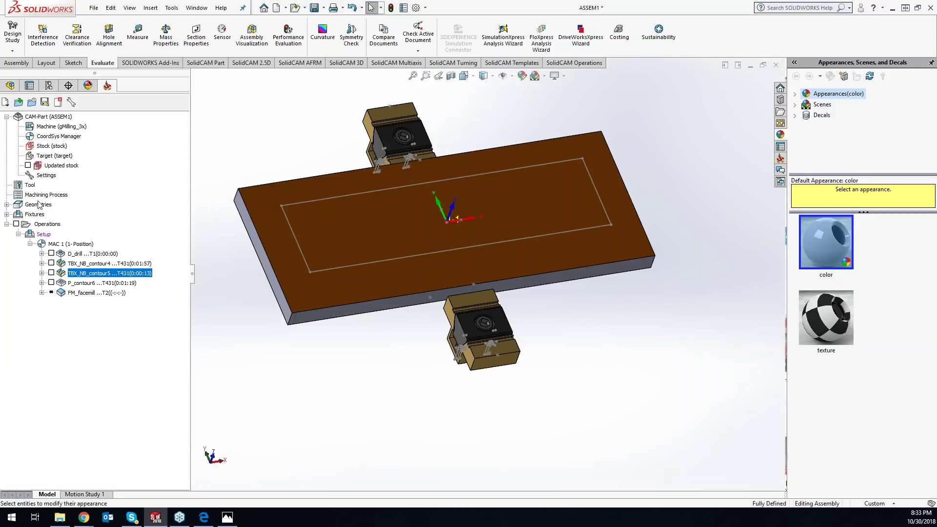
Inspect the topology parameters of tool 1 in the part tool table without changing them
left_click(32, 185)
double_click(34, 186)
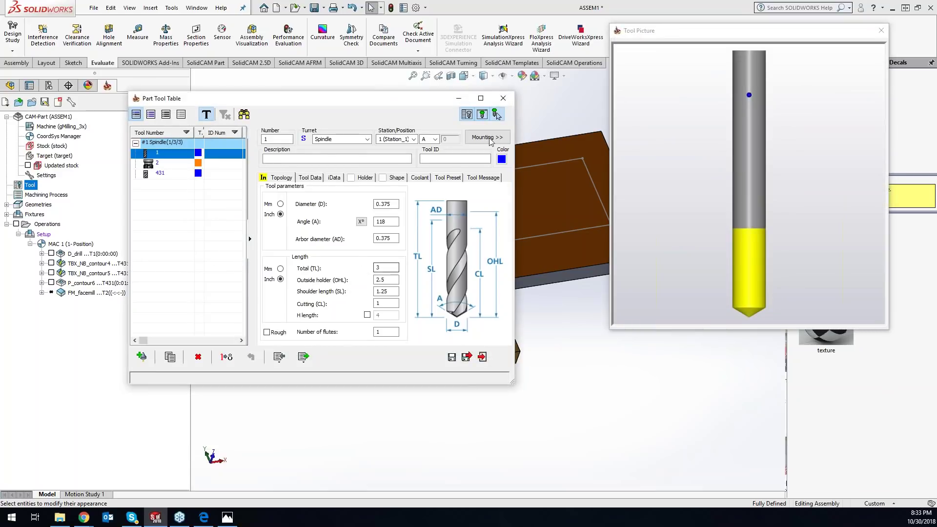
left_click(503, 98)
Show the tool assigned to the D_drill operation
left_click(91, 255)
double_click(90, 254)
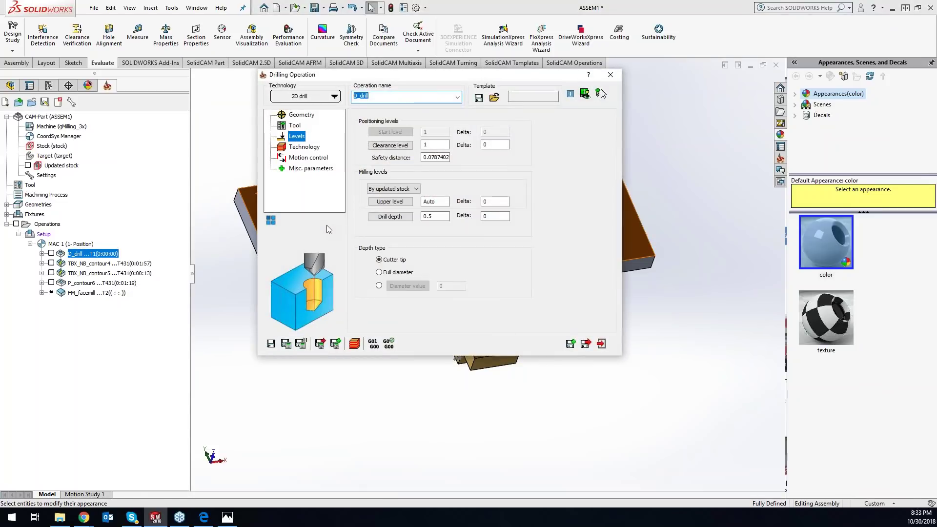
left_click(295, 125)
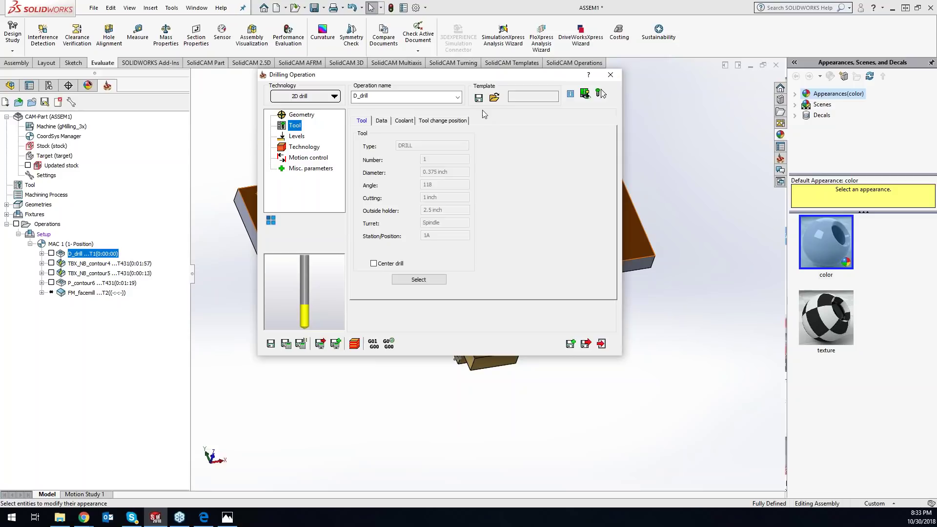
Try a user-defined tool change position for the D_drill operation
left_click(453, 123)
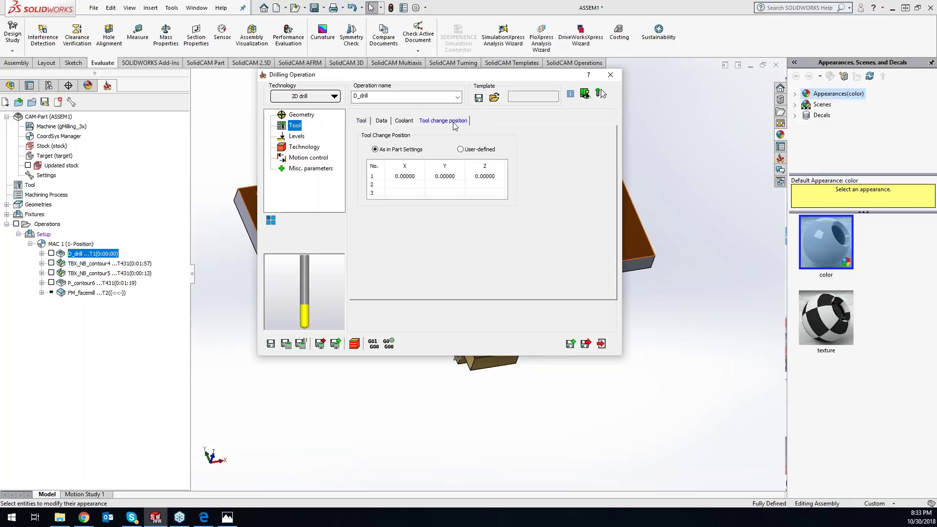
left_click(461, 150)
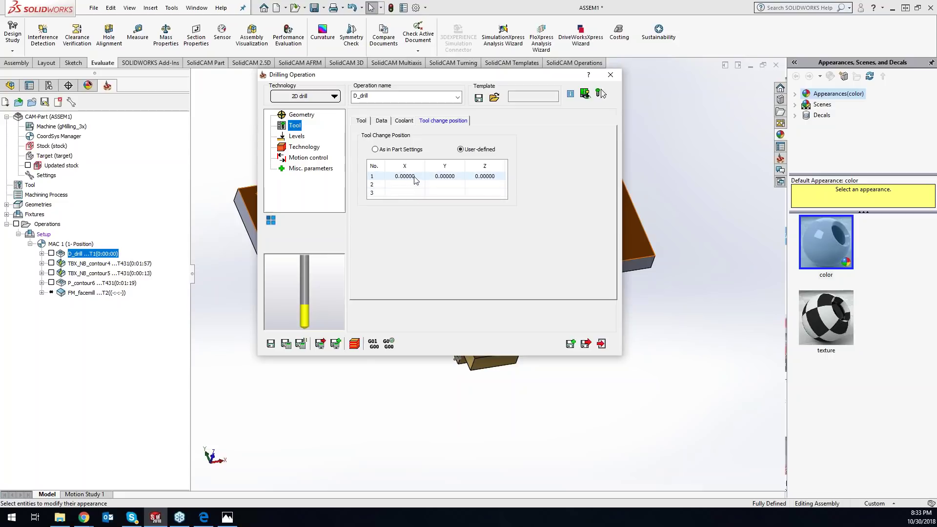
left_click(394, 178)
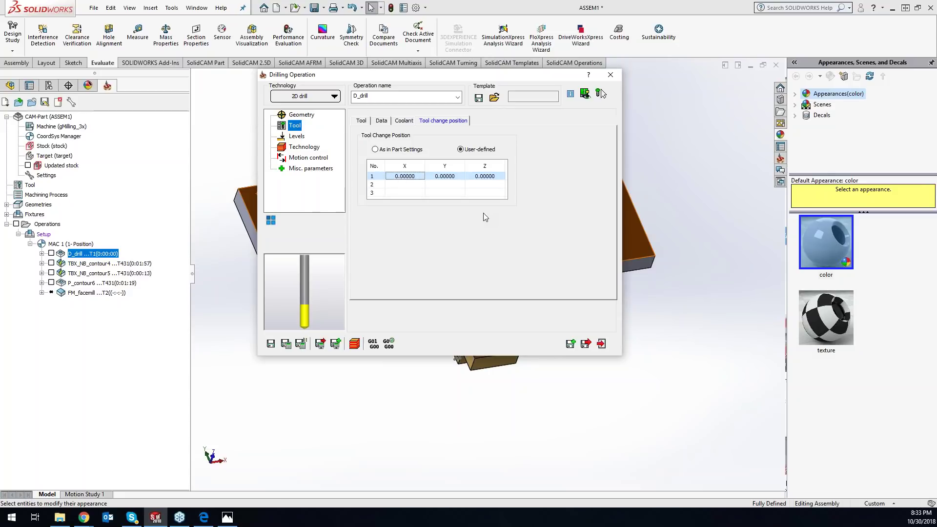
Review the D_drill operation's coolant, feed and spin data, its tool parameters and its tool change position
left_click(401, 121)
left_click(386, 122)
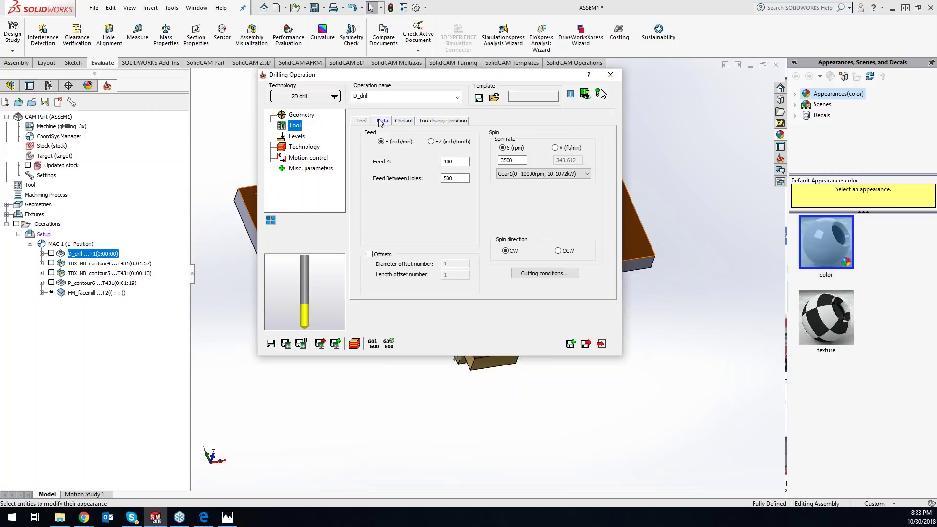
left_click(361, 121)
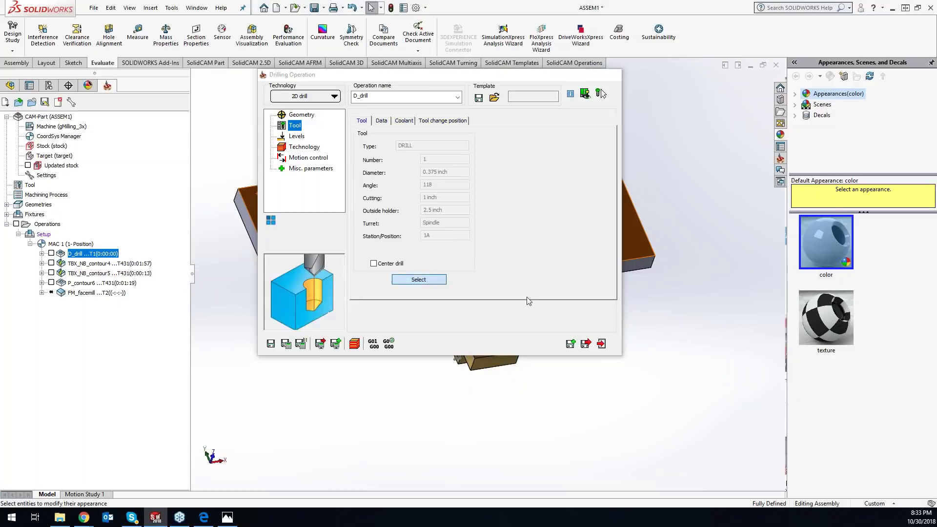
left_click(407, 279)
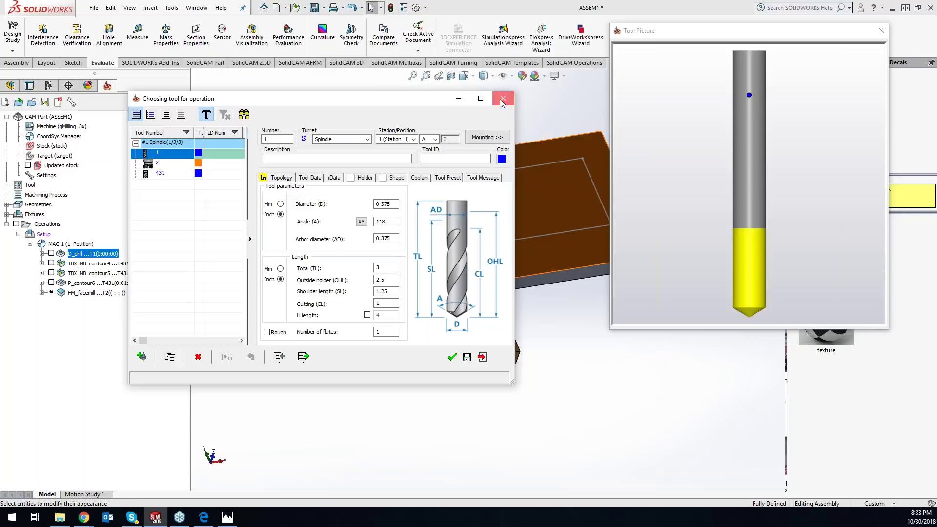
left_click(503, 98)
left_click(442, 120)
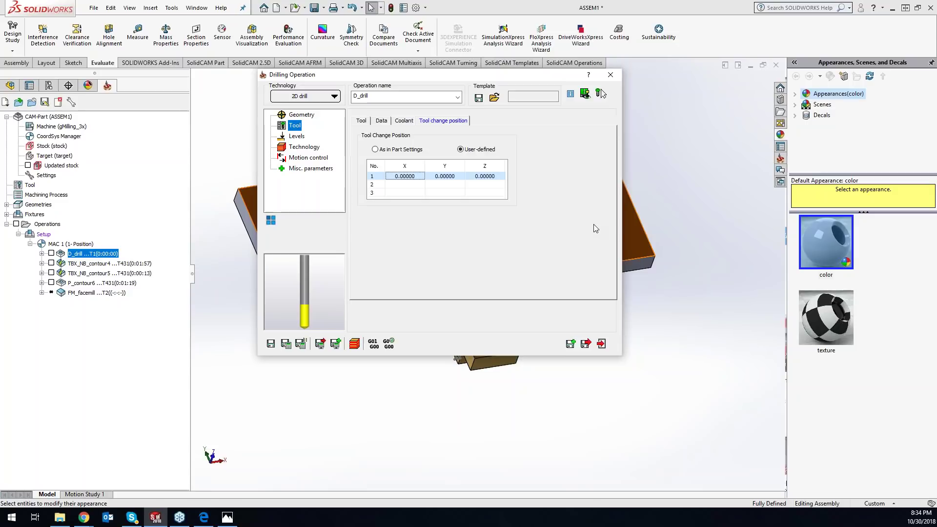
left_click(361, 121)
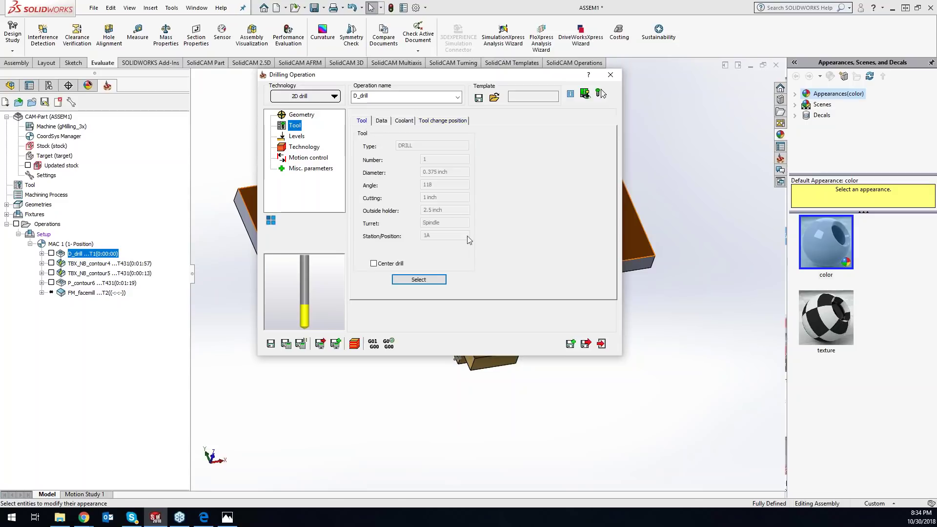
Check the tool preset options for measuring and breakage of tool 1, and close the D_drill operation without saving
left_click(419, 280)
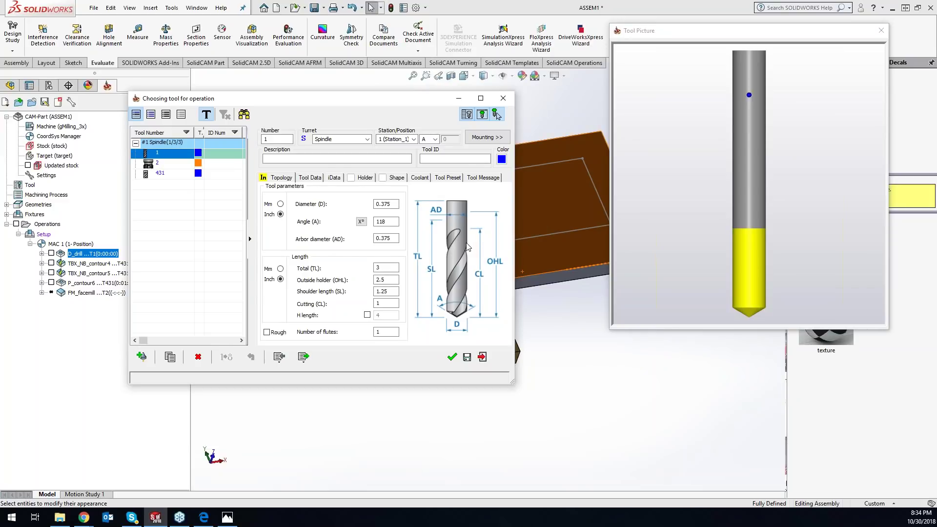
left_click(444, 179)
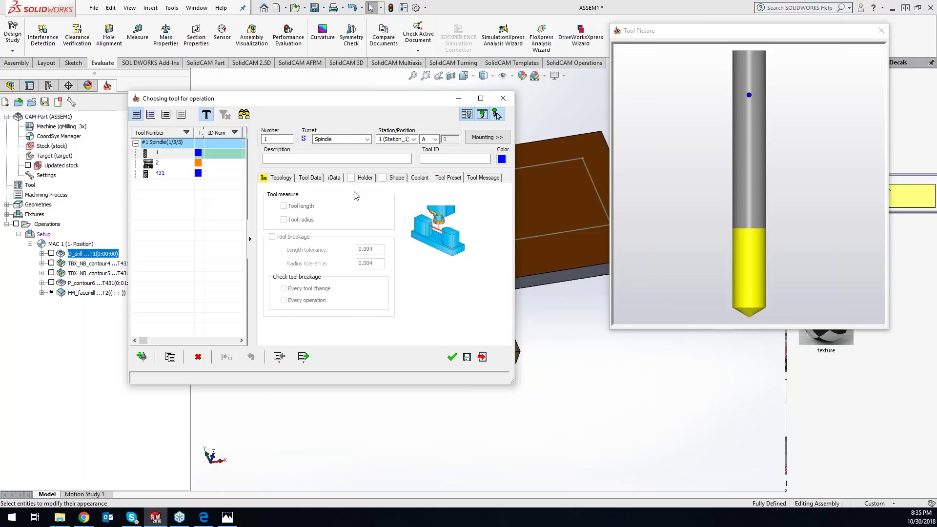
left_click(497, 115)
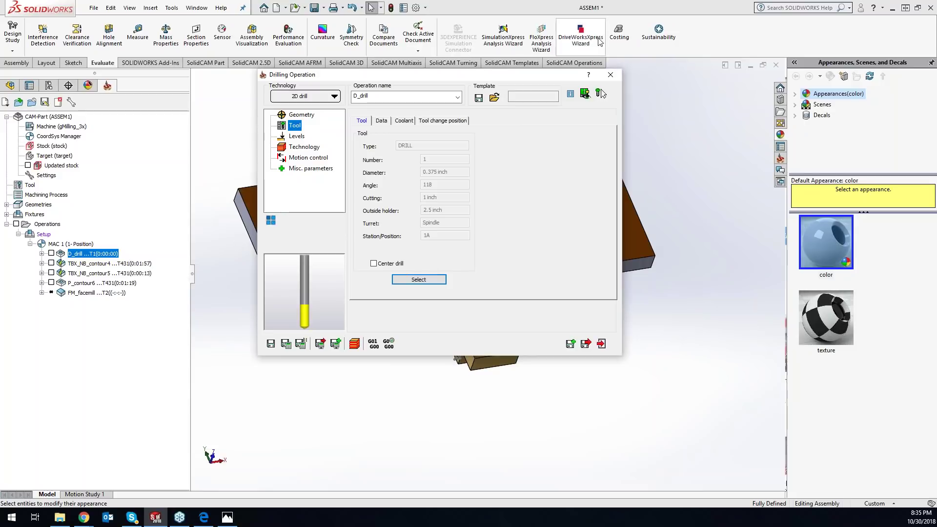
left_click(611, 74)
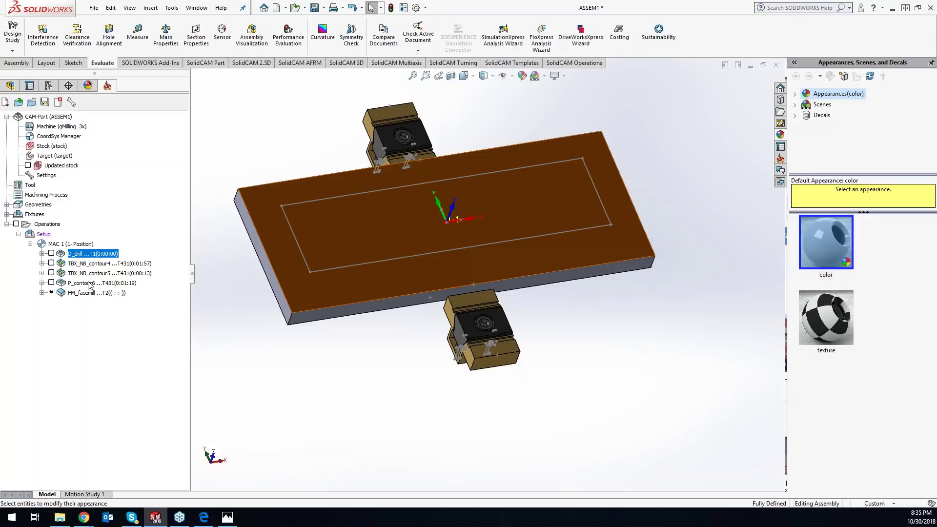
Insert the "Gcode insert" text file from the Desktop after the P_contour6 operation
right_click(90, 285)
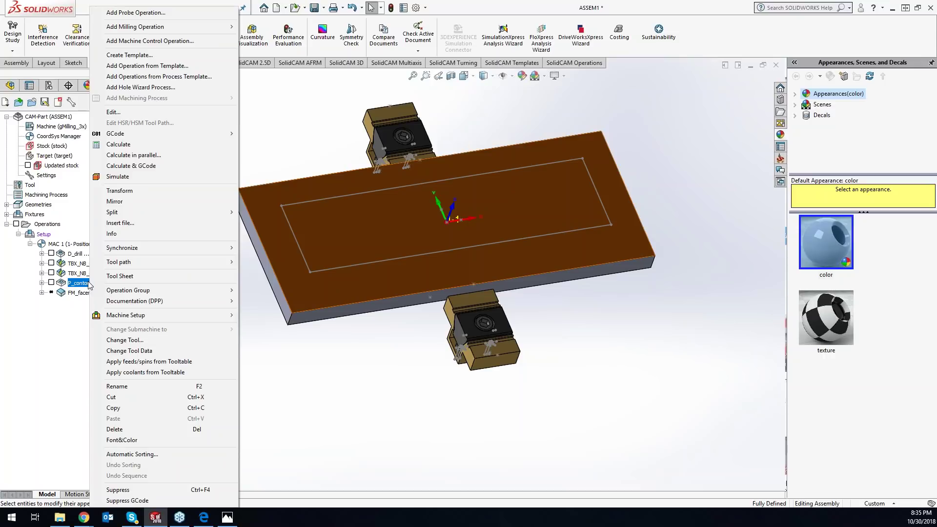
mouse_move(129, 249)
left_click(129, 223)
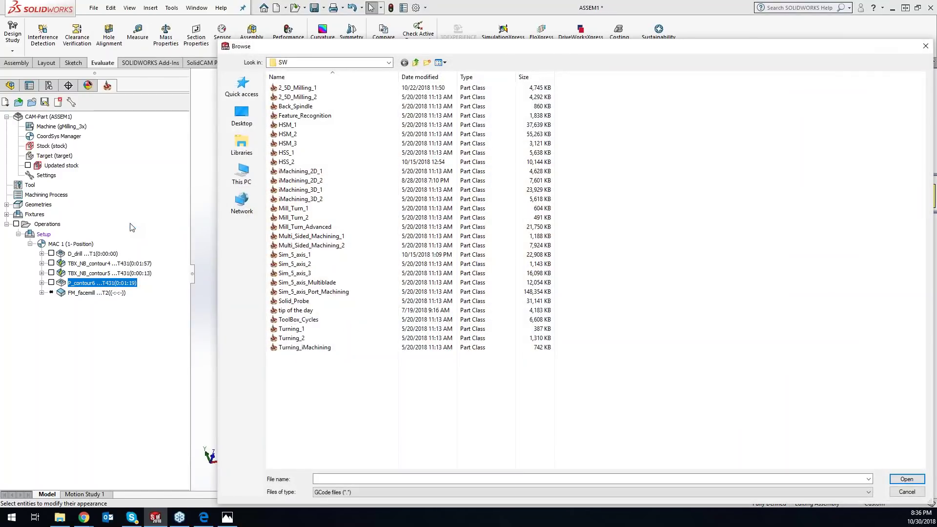
left_click(241, 116)
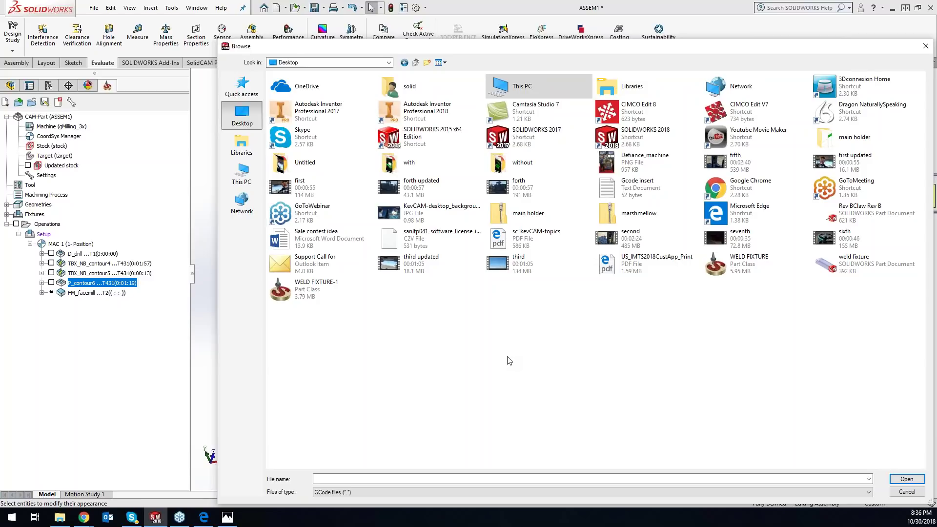
left_click(608, 187)
left_click(905, 478)
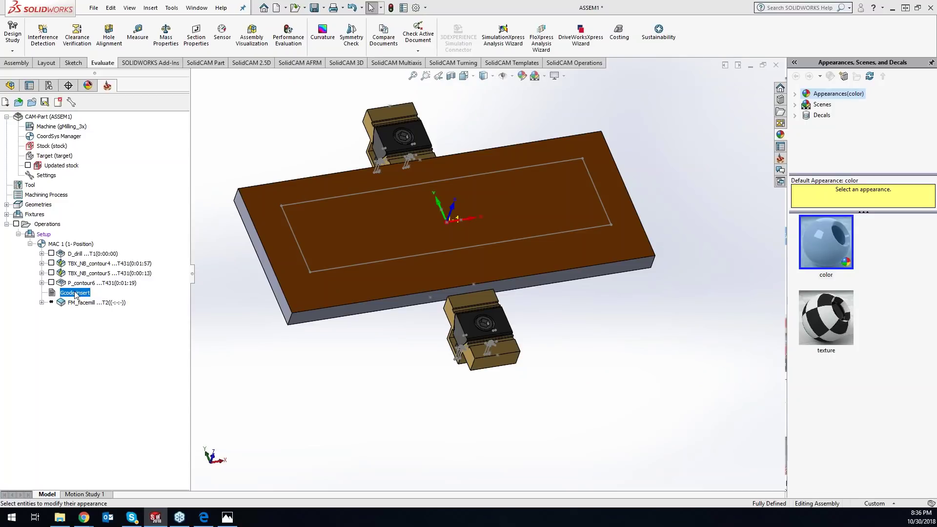
Edit the inserted Gcode insert file to delete its final % line, and save and close it
right_click(75, 294)
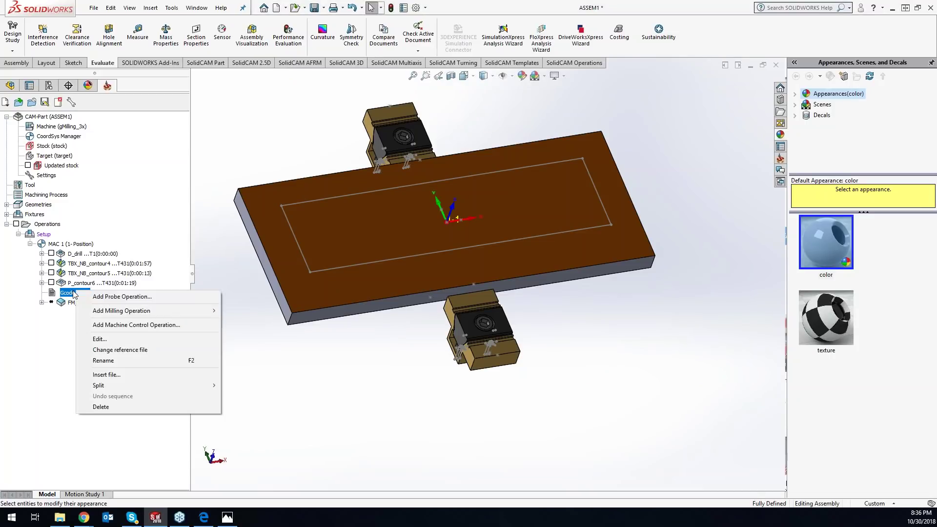
left_click(99, 338)
left_click(186, 130)
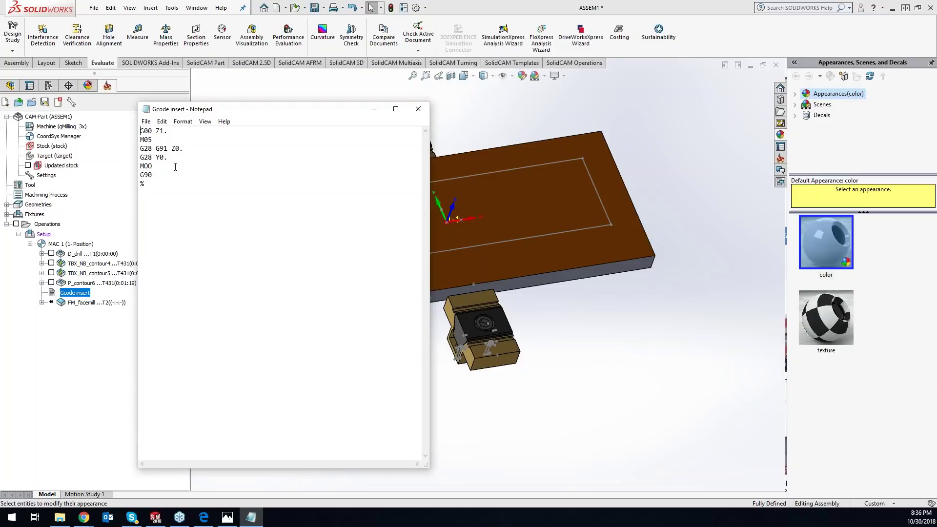
left_click_drag(145, 183, 138, 184)
key("Delete")
left_click(145, 121)
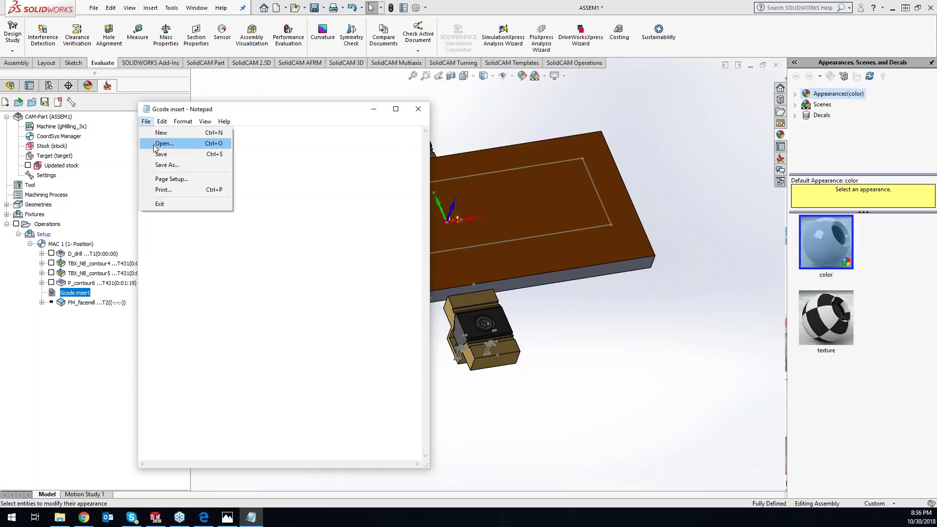
left_click(152, 153)
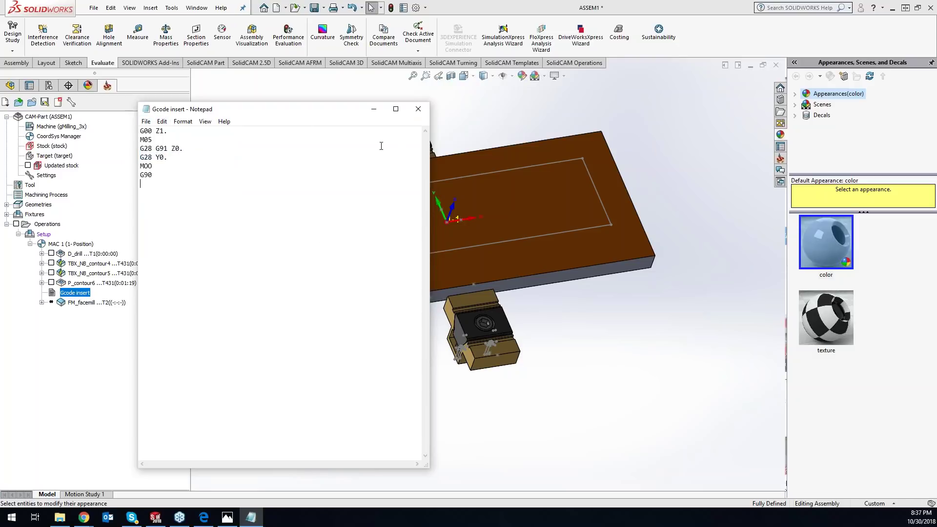
left_click(418, 109)
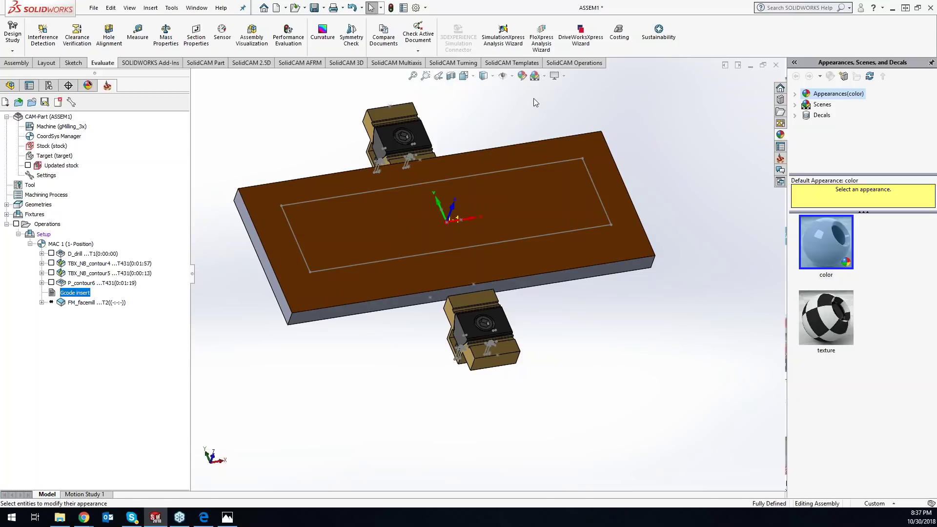
right_click(118, 286)
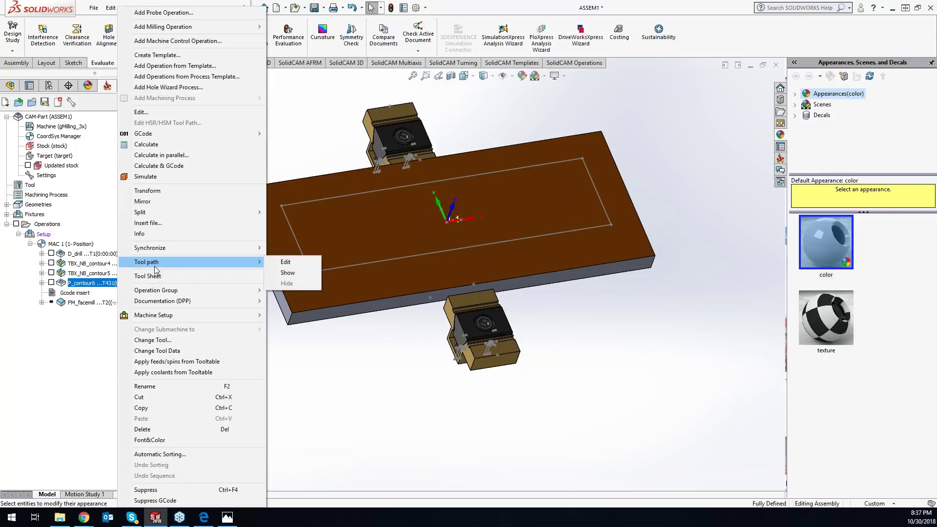
mouse_move(173, 316)
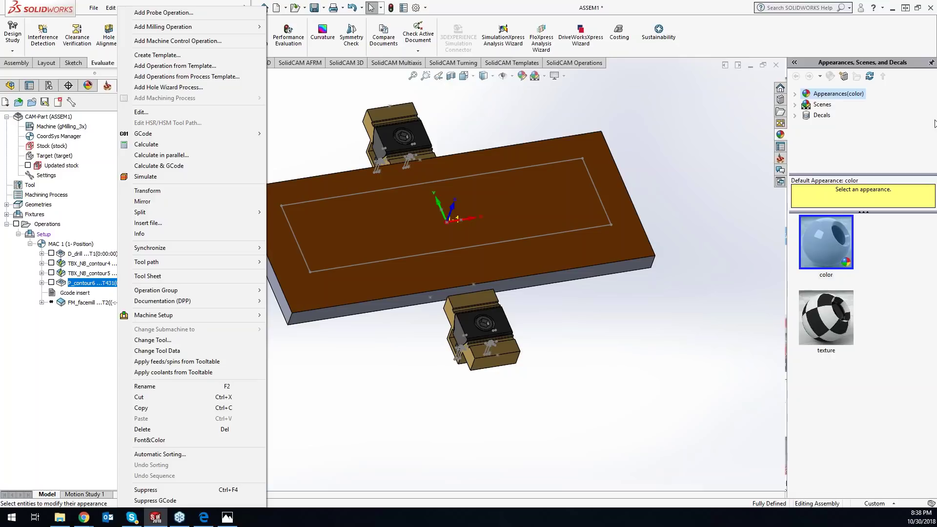
key("Escape")
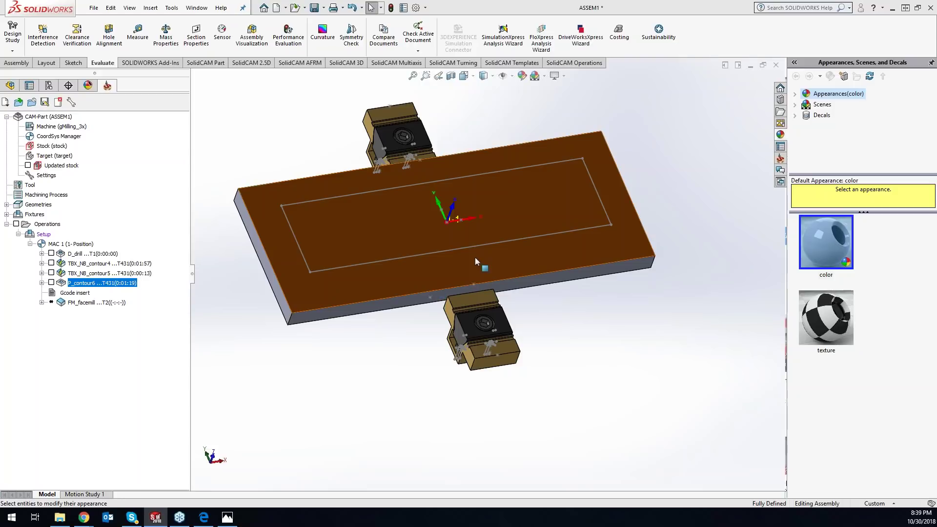
Try to chain the plate's top outer edges as the geometry of a new Profile operation after P_contour6
right_click(93, 284)
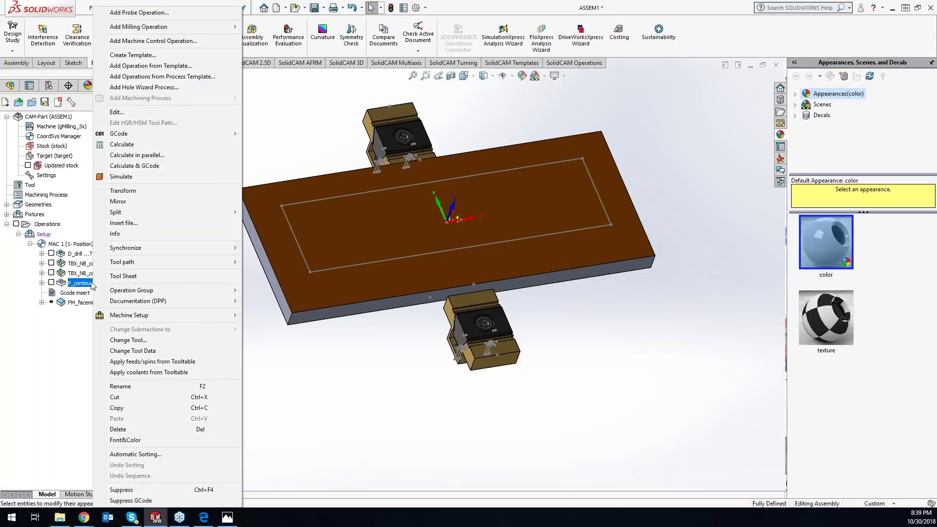
mouse_move(180, 28)
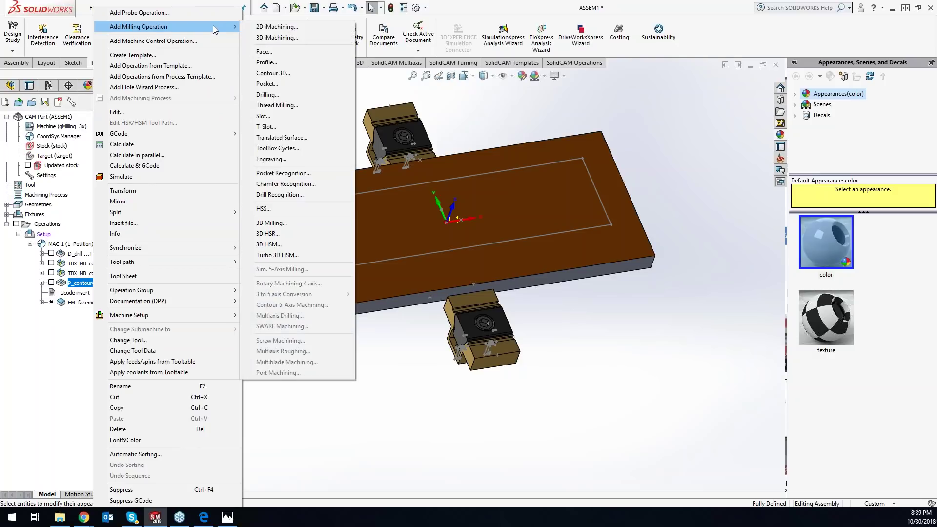
left_click(263, 63)
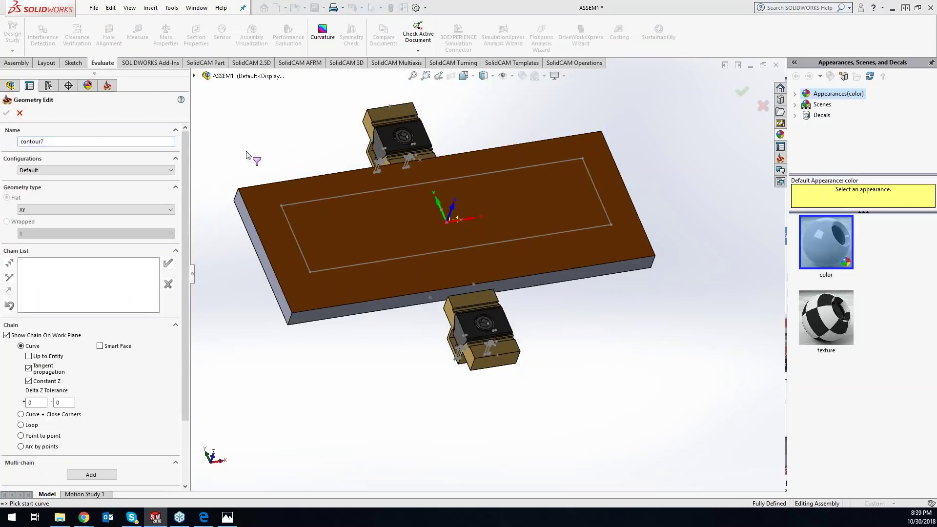
left_click(287, 300)
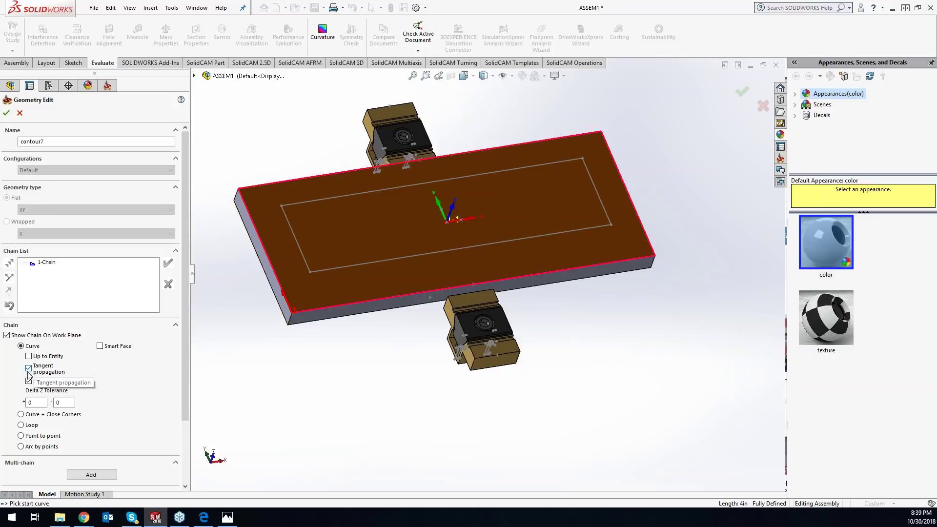
left_click(19, 114)
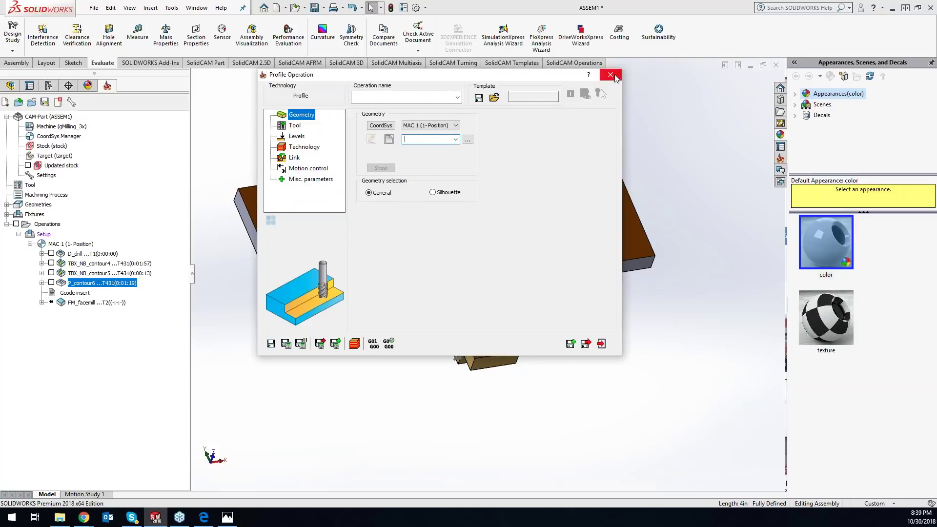
left_click(610, 75)
Try turning off Tangent Propagation and Constant Z Propagation for milling in the default geometry settings of SolidCAM
left_click(171, 8)
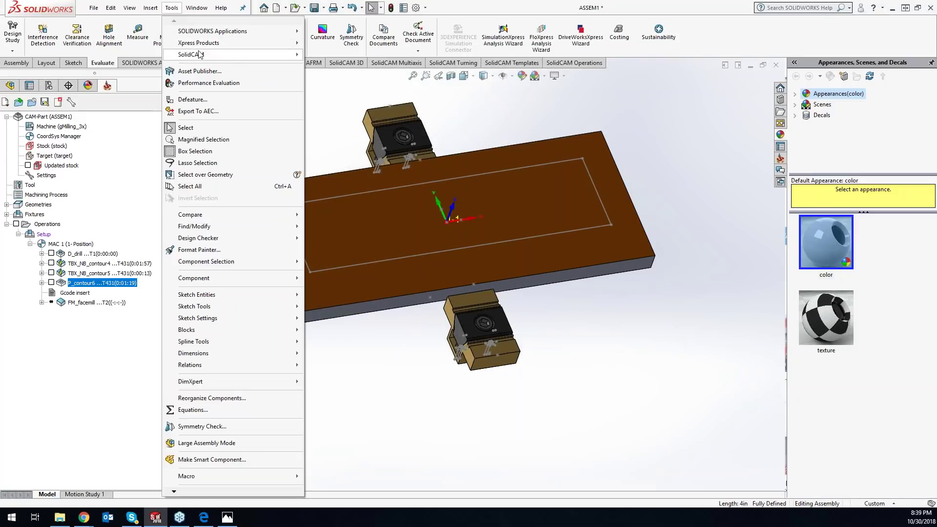
mouse_move(199, 54)
left_click(354, 200)
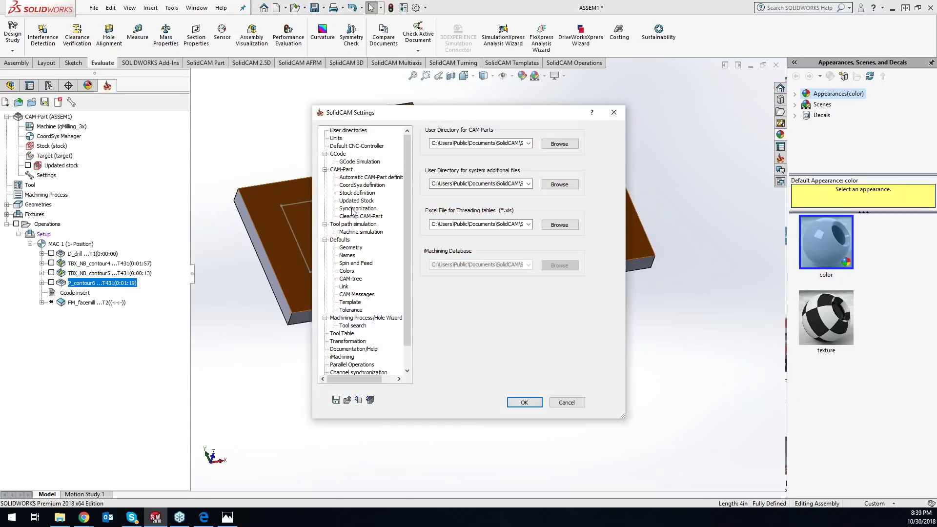
left_click(341, 170)
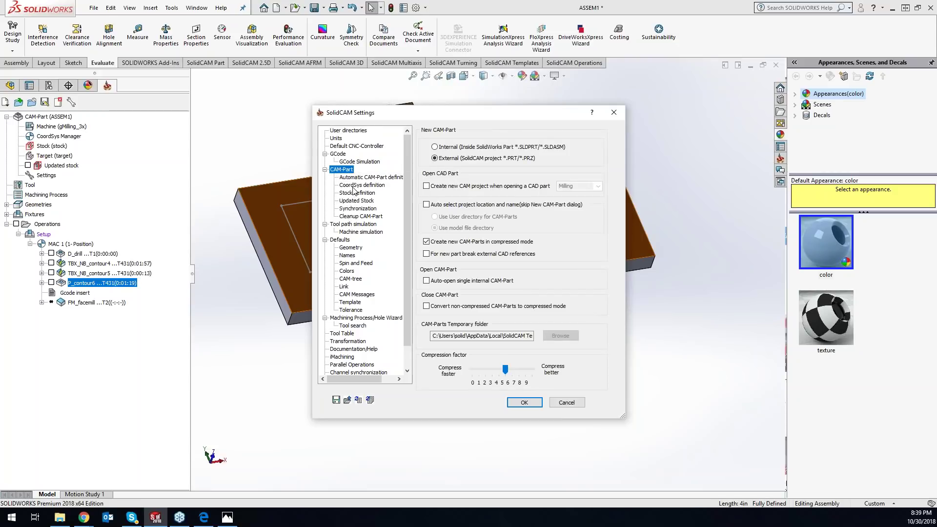
left_click(350, 248)
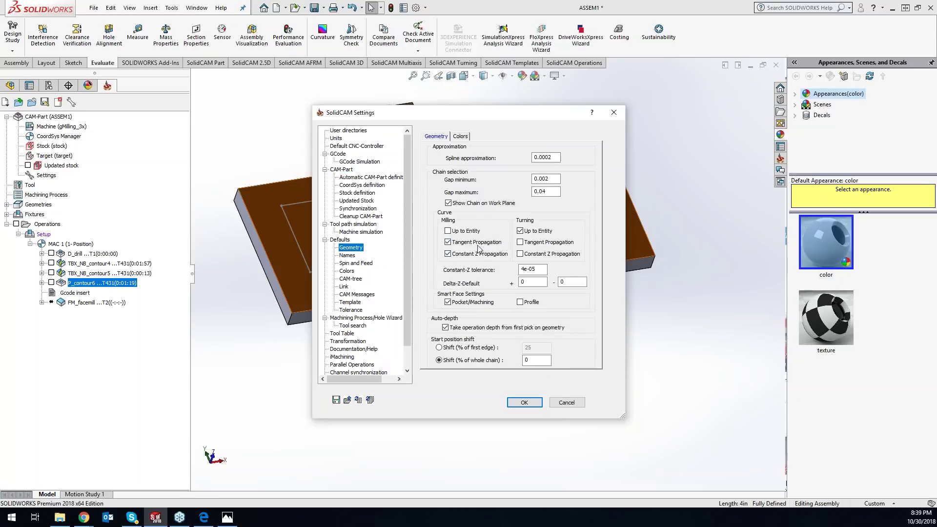
left_click(447, 242)
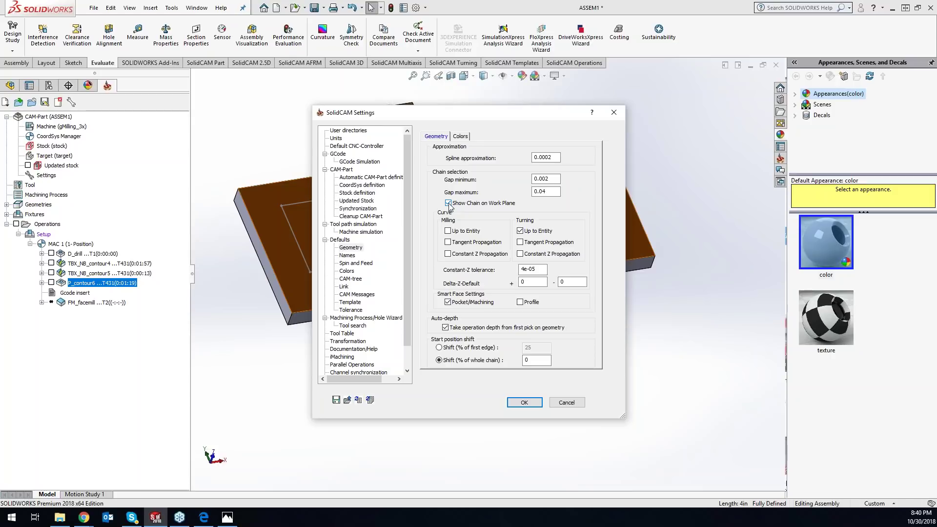
left_click(565, 402)
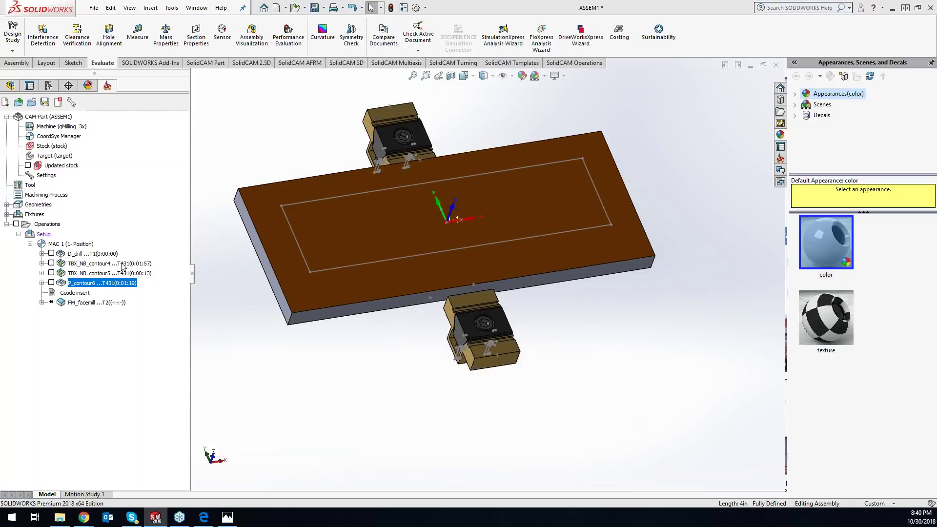
right_click(82, 283)
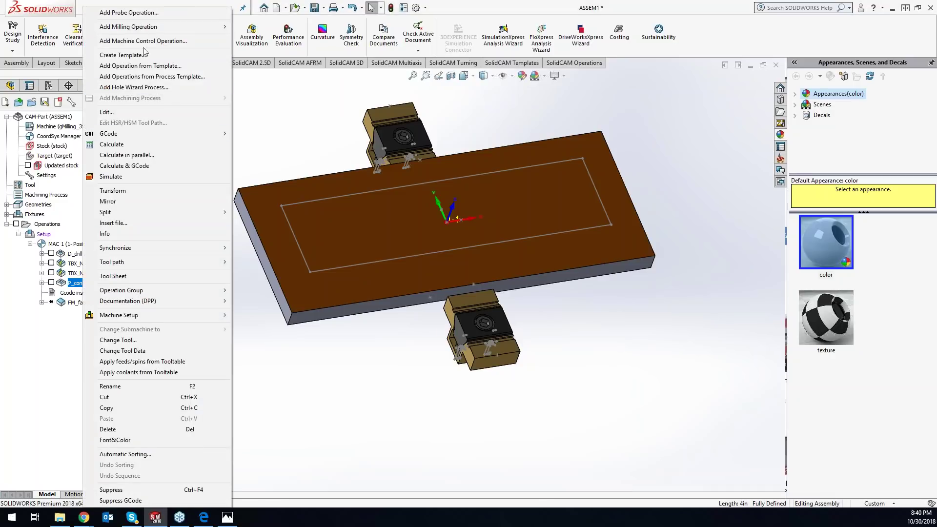
mouse_move(210, 30)
left_click(266, 61)
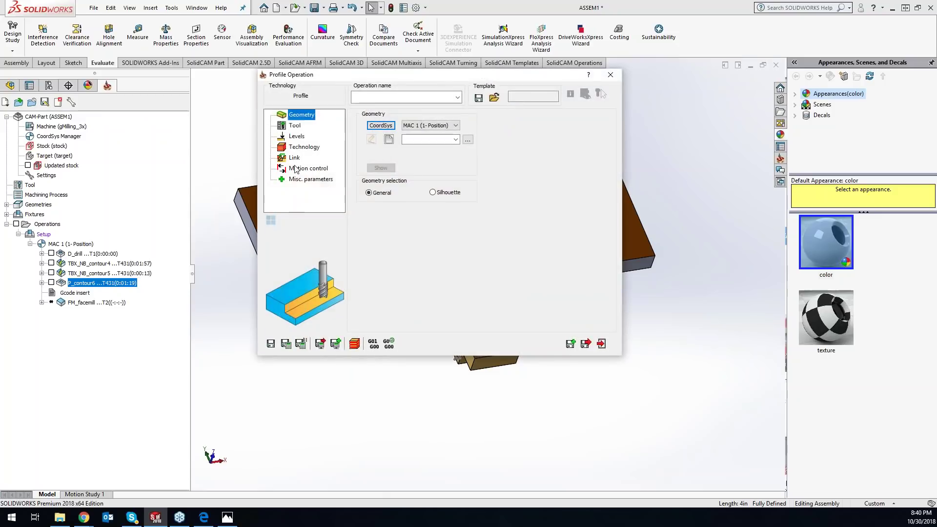
left_click(389, 140)
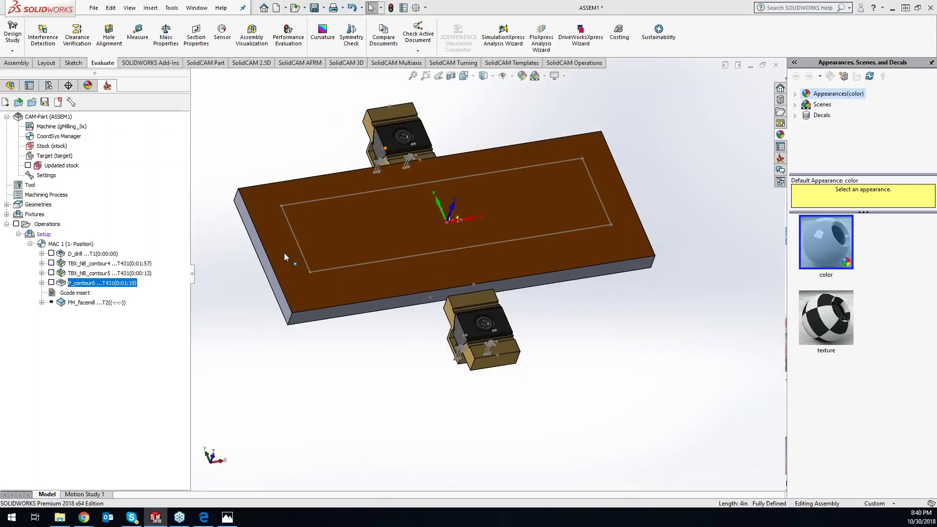
left_click(280, 282)
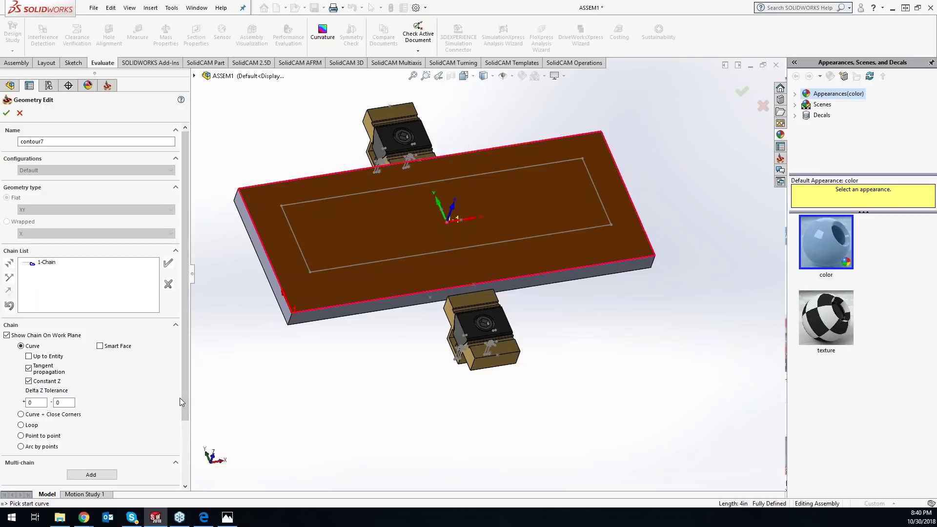
right_click(54, 267)
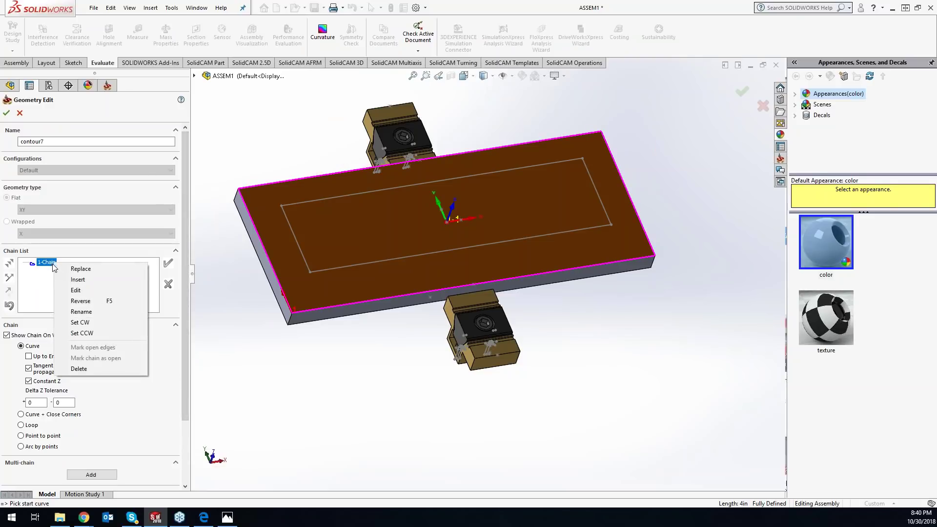
left_click(41, 290)
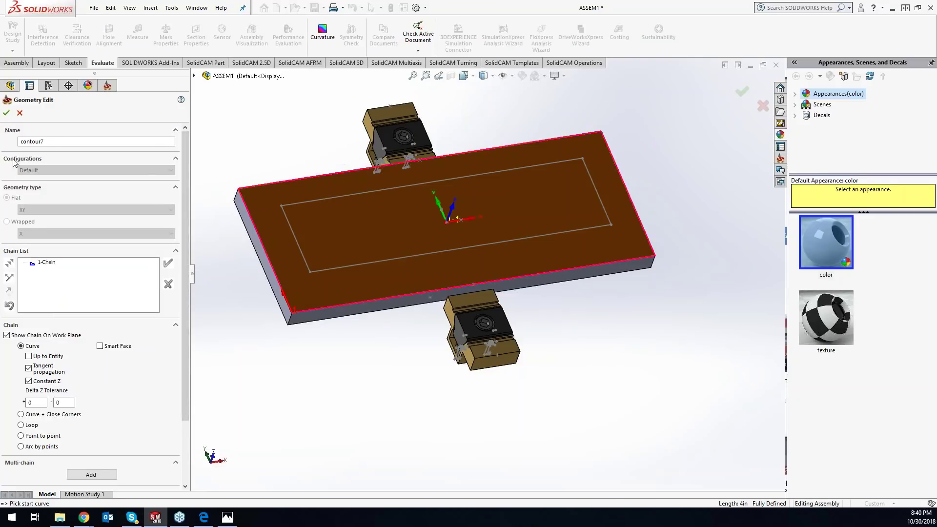
left_click(20, 112)
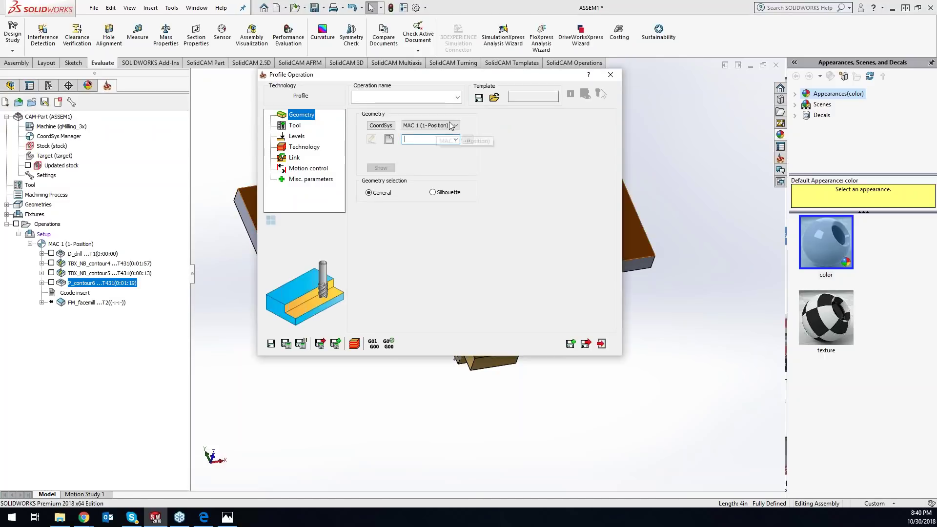
left_click(610, 75)
Add a Pocket operation after P_contour6 and chain the plate's top outer edges as its geometry
right_click(113, 281)
mouse_move(229, 27)
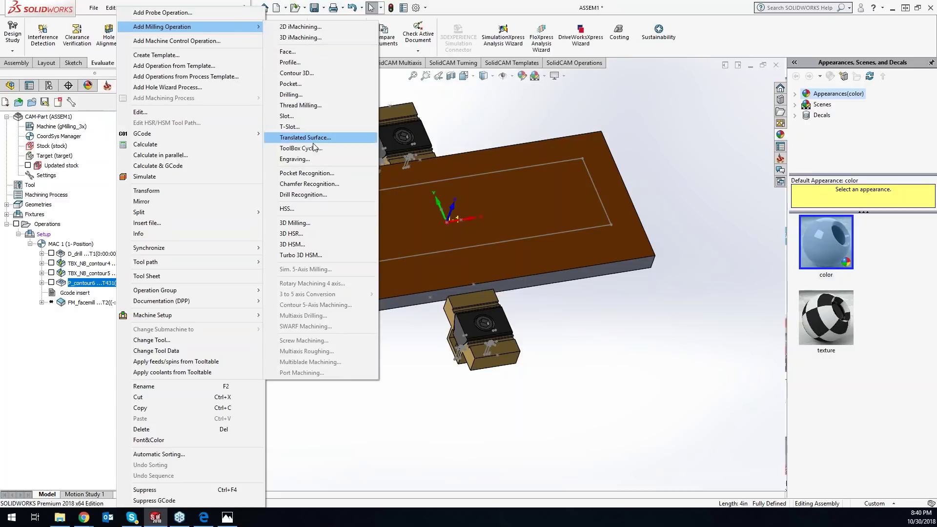
left_click(296, 84)
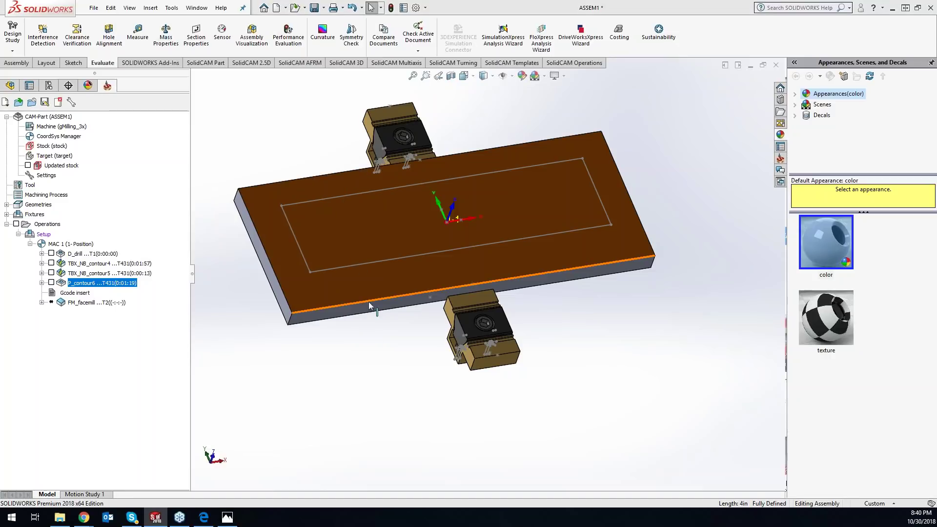
left_click(368, 162)
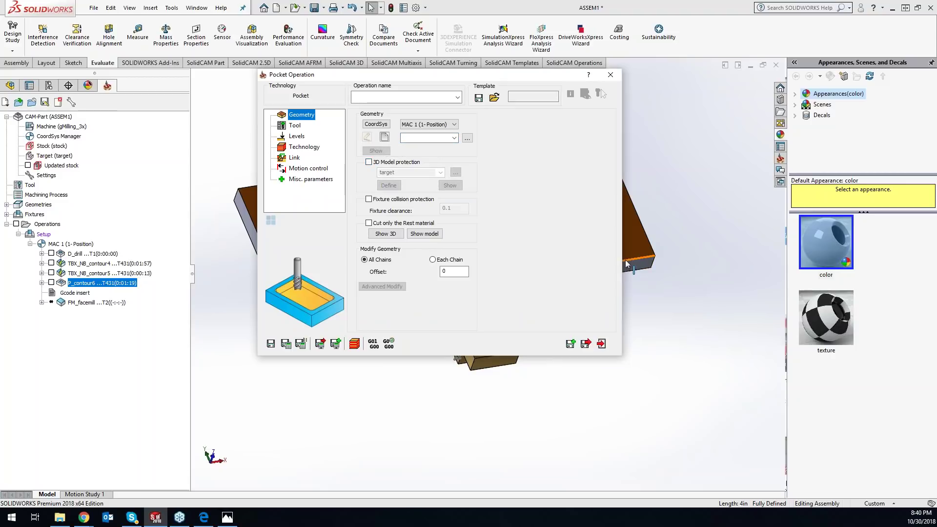
left_click(385, 137)
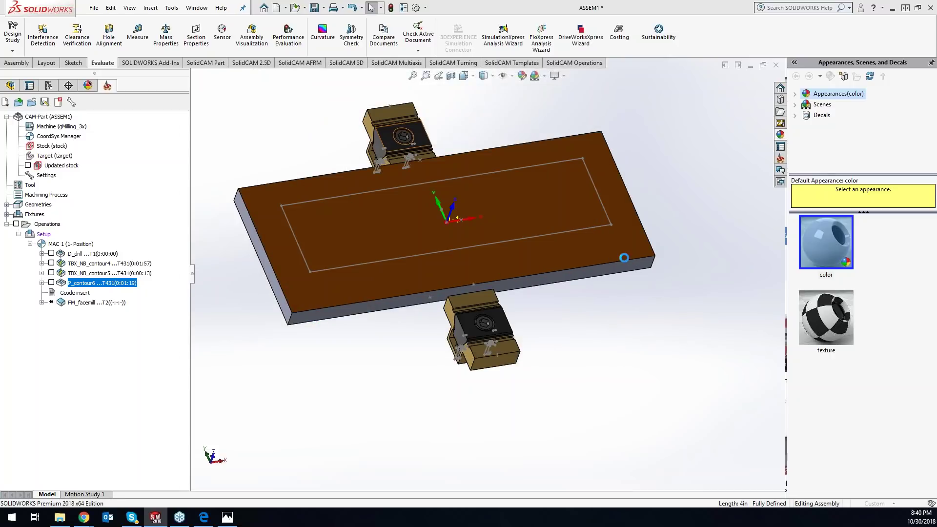
left_click(622, 261)
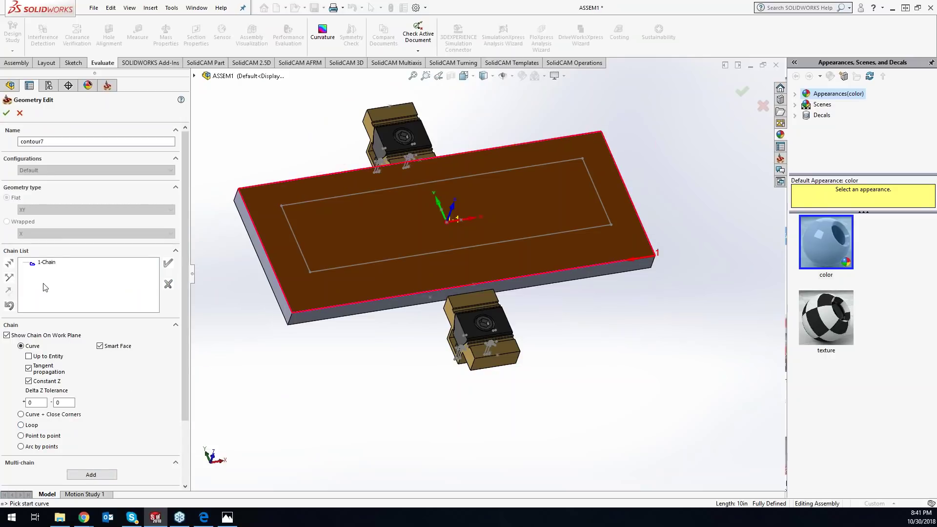
Mark the plate's short edge on the negative X side as open in the pocket chain
right_click(46, 262)
left_click(89, 351)
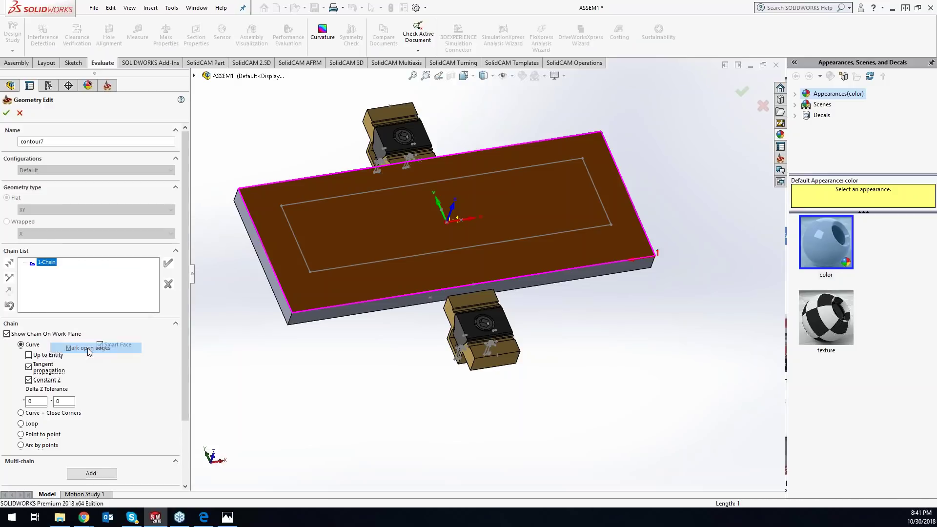
left_click(259, 263)
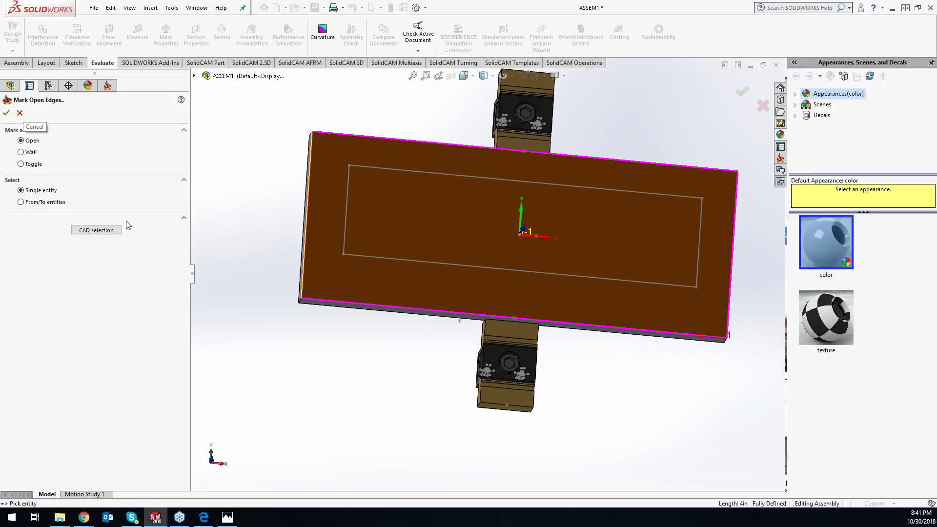
middle_click_drag(230, 228, 268, 266)
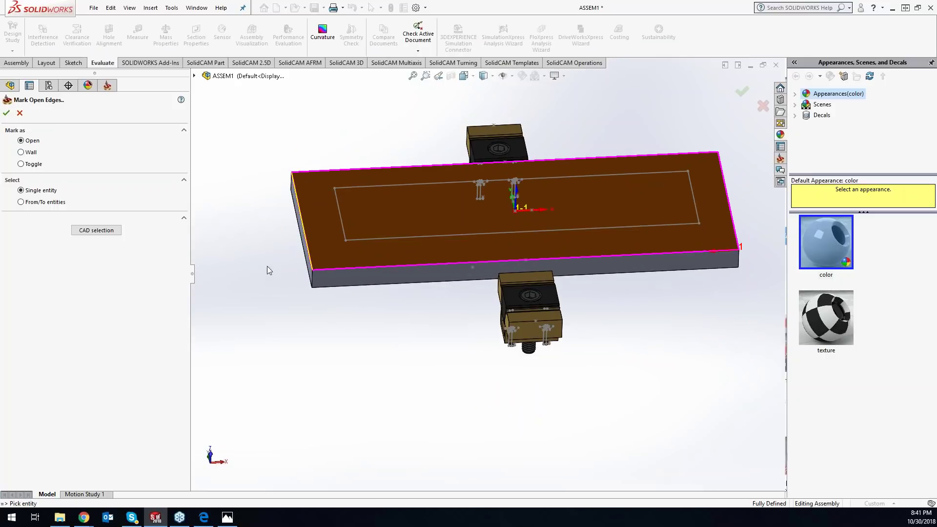
left_click(343, 273)
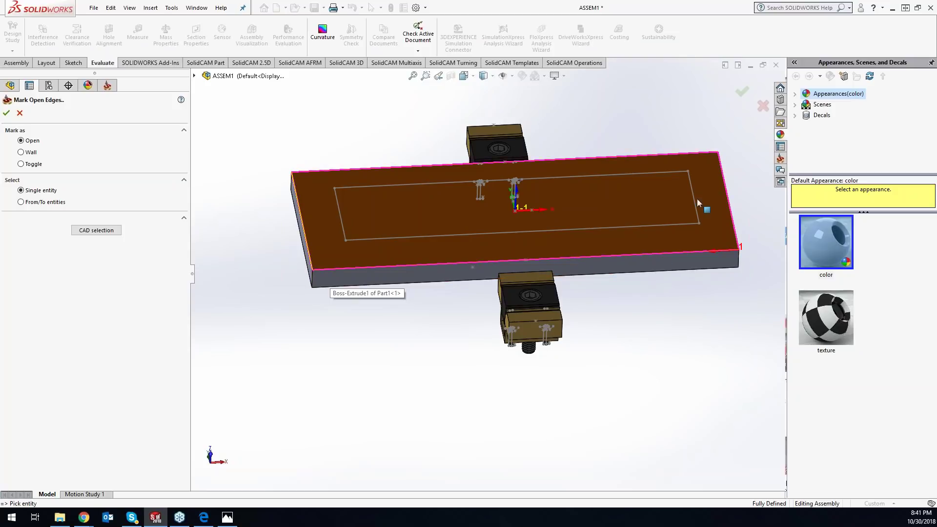
left_click(6, 113)
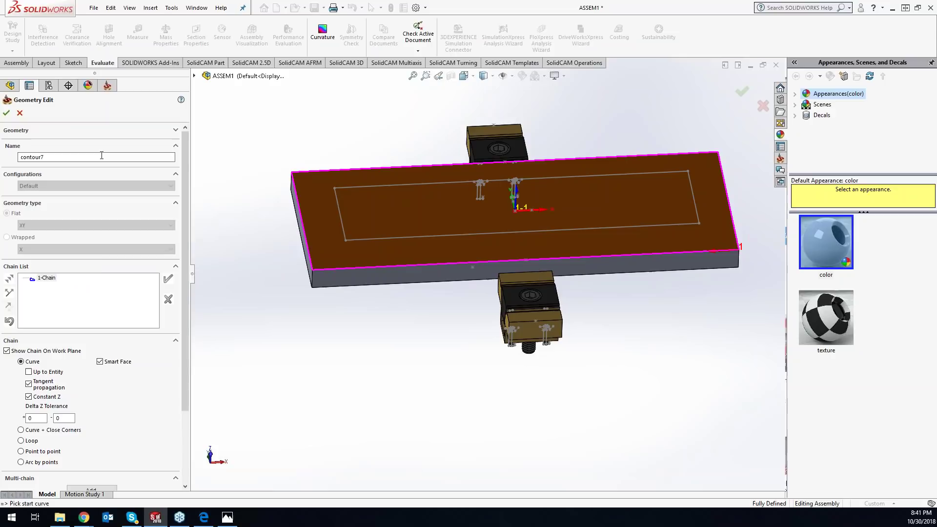
Delete the top-edge chain and chain the plate's bottom outer edges instead
right_click(44, 278)
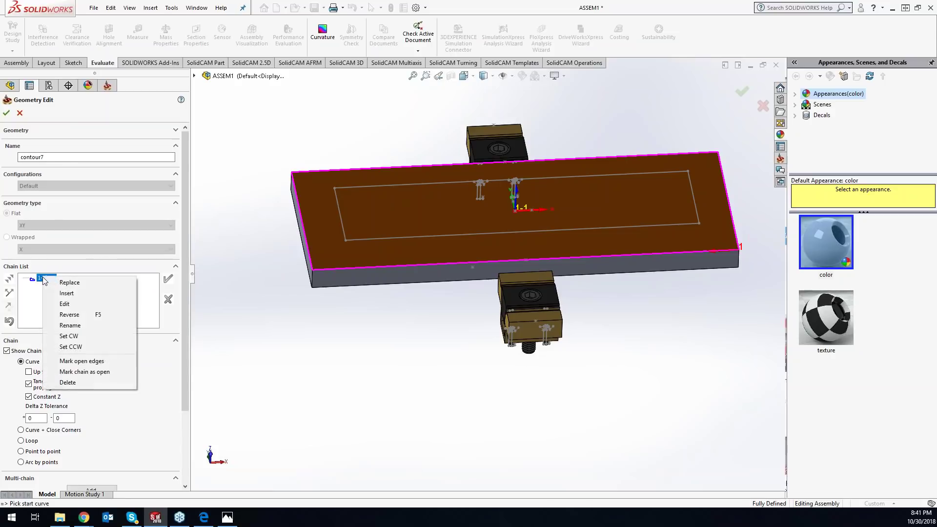
left_click(68, 382)
left_click(442, 267)
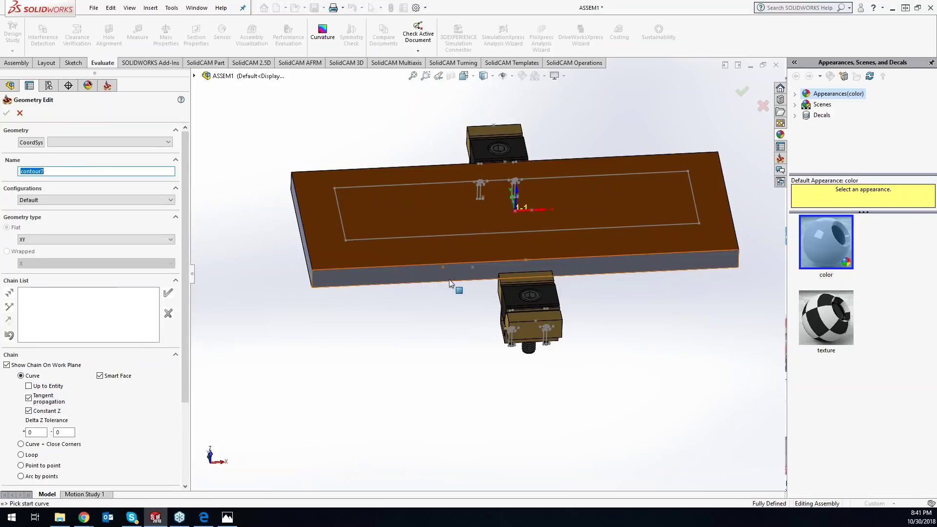
left_click(446, 285)
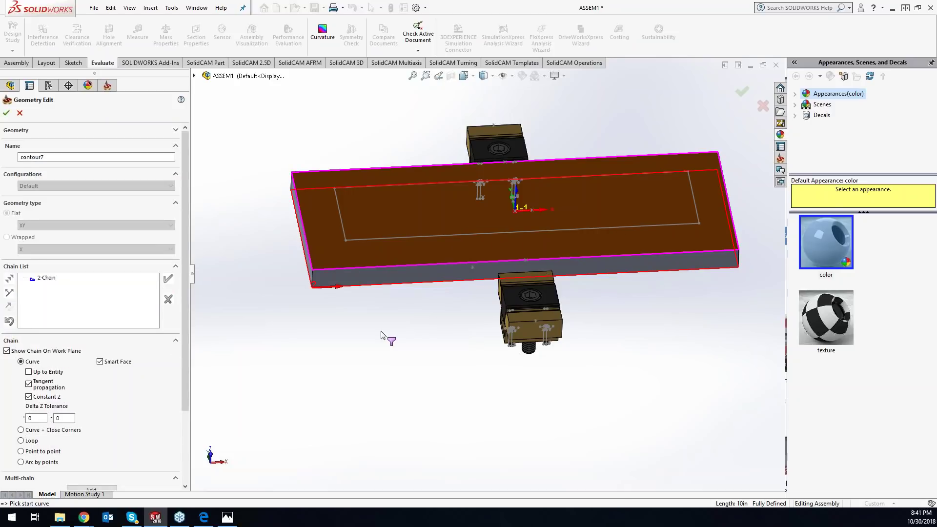
Turn off Show Chain On Work Plane for the bottom-edge chain, and exit the Pocket operation without saving
middle_click_drag(372, 324, 362, 324)
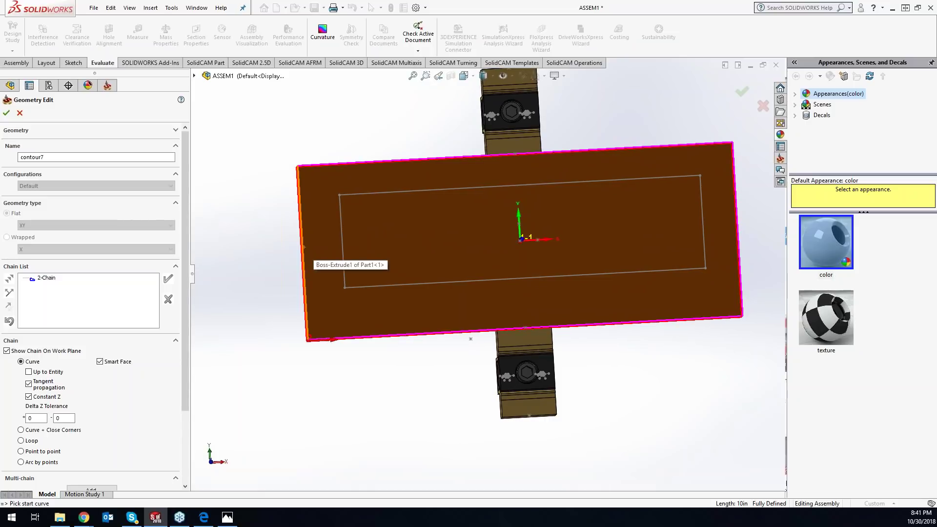
middle_click_drag(308, 267, 353, 272)
scroll(351, 271, "down", 2)
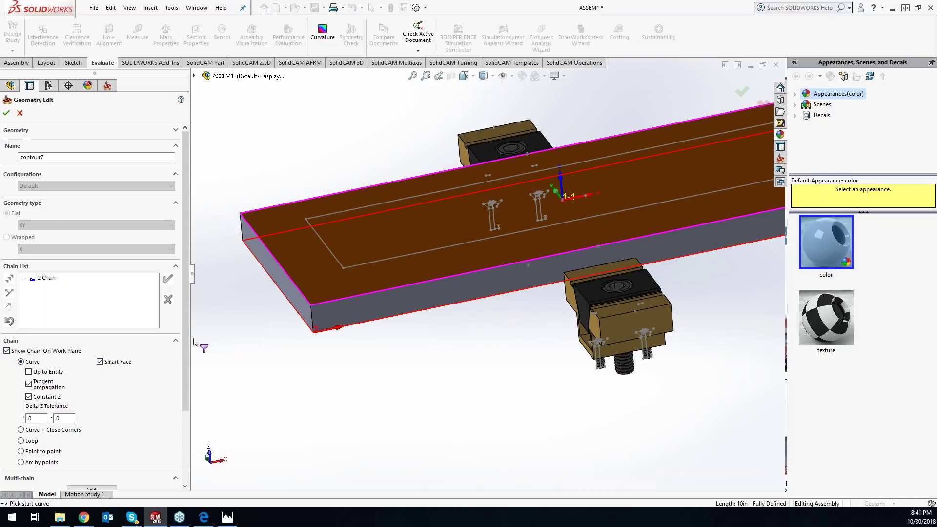
left_click(7, 352)
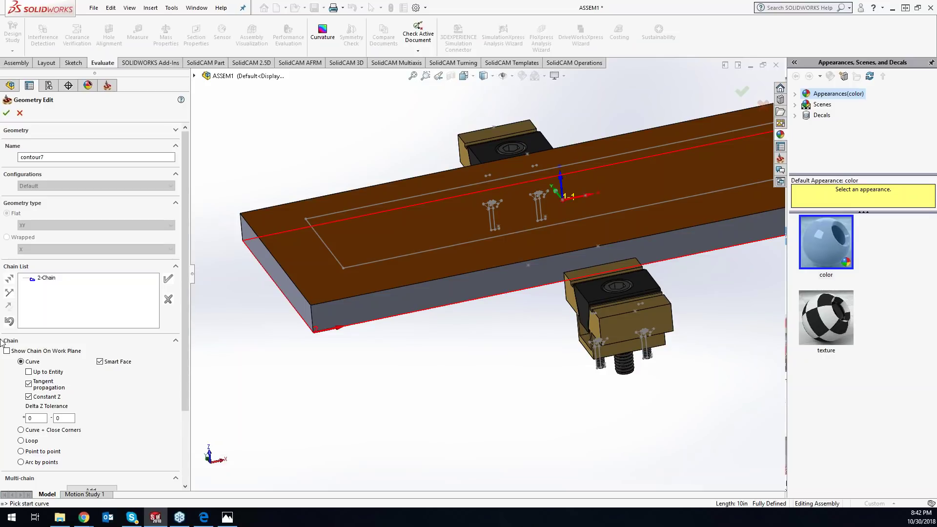
left_click(20, 113)
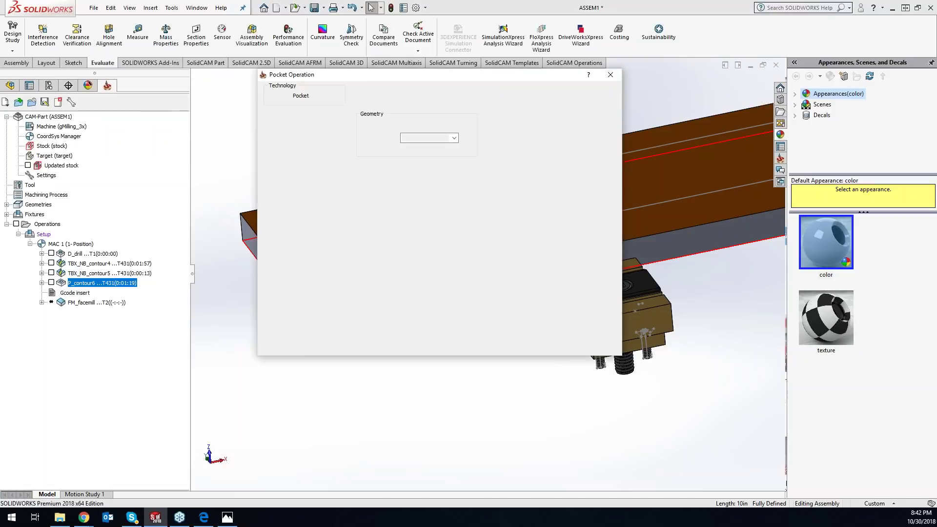
left_click(611, 75)
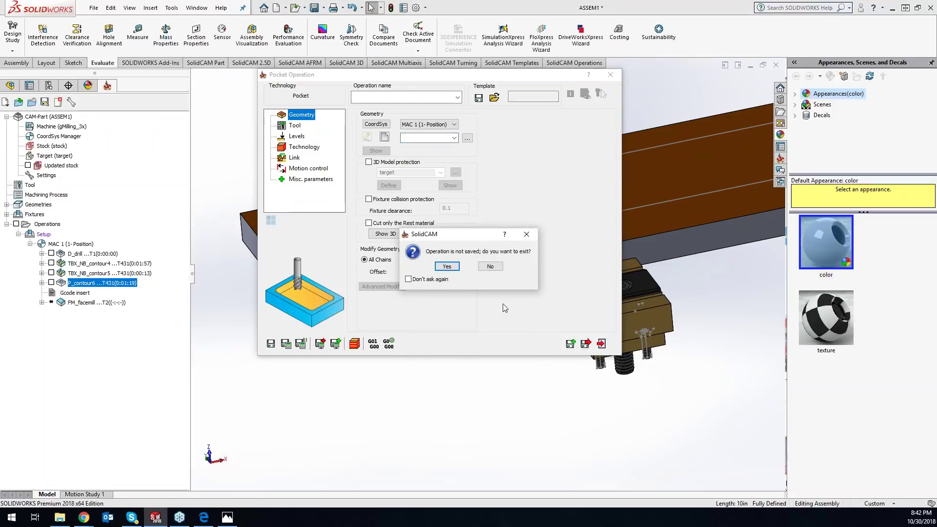
left_click(446, 266)
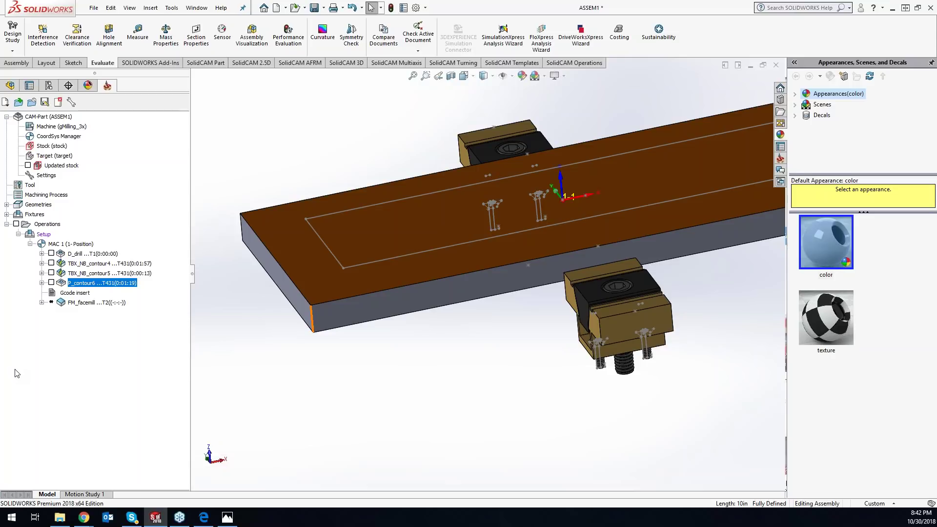
right_click(46, 224)
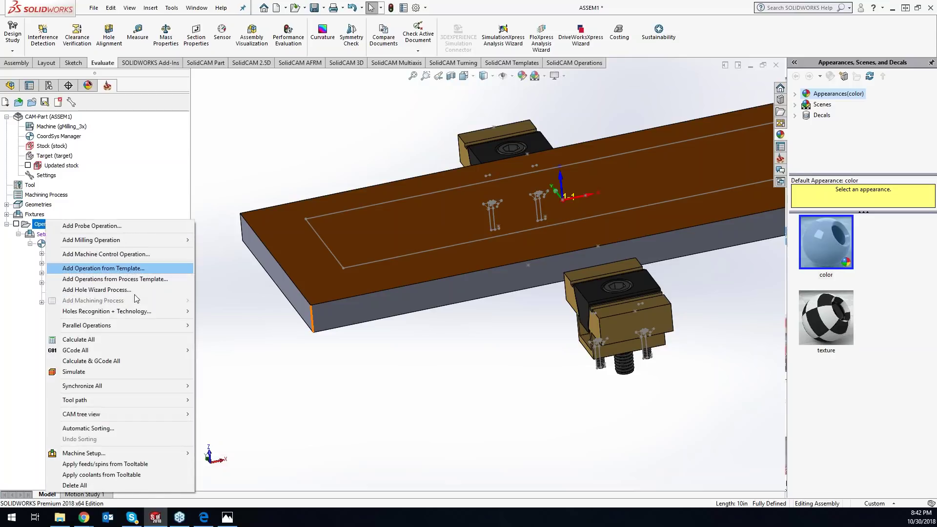
mouse_move(122, 414)
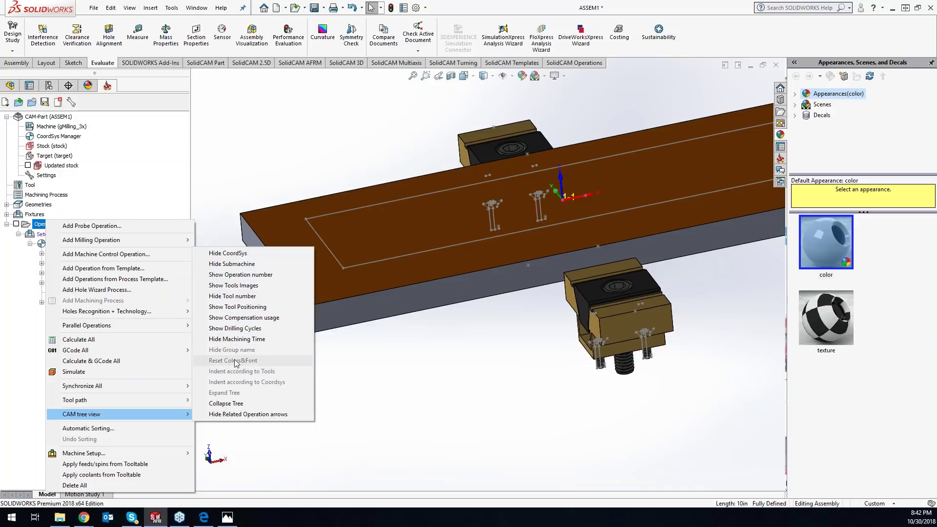
left_click(386, 418)
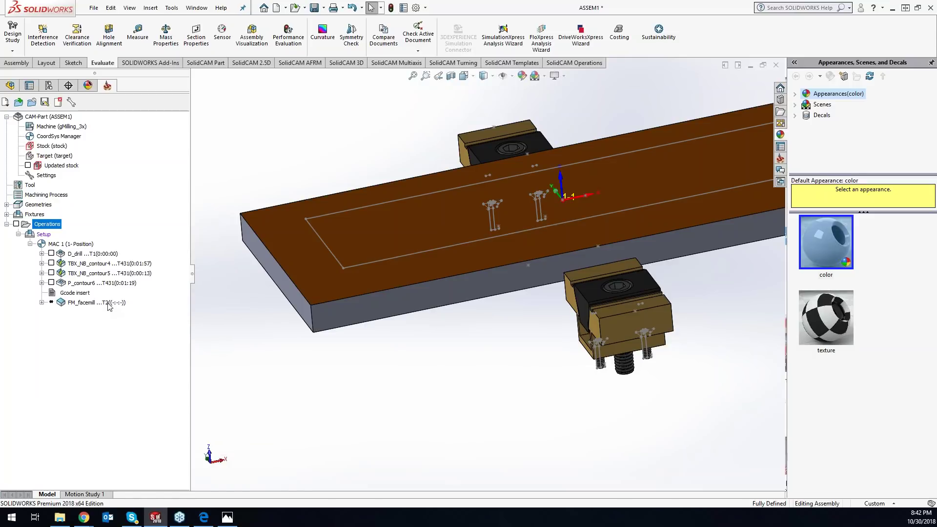
Color all the operation names from D_drill to FM_facemill in the CAM tree with their tool simulation colors
left_click(70, 255)
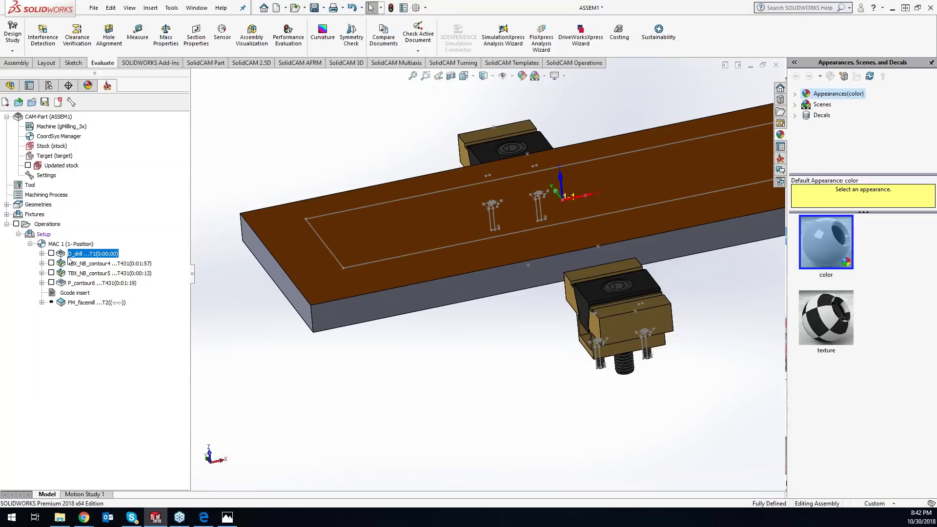
left_click(84, 303, "shift")
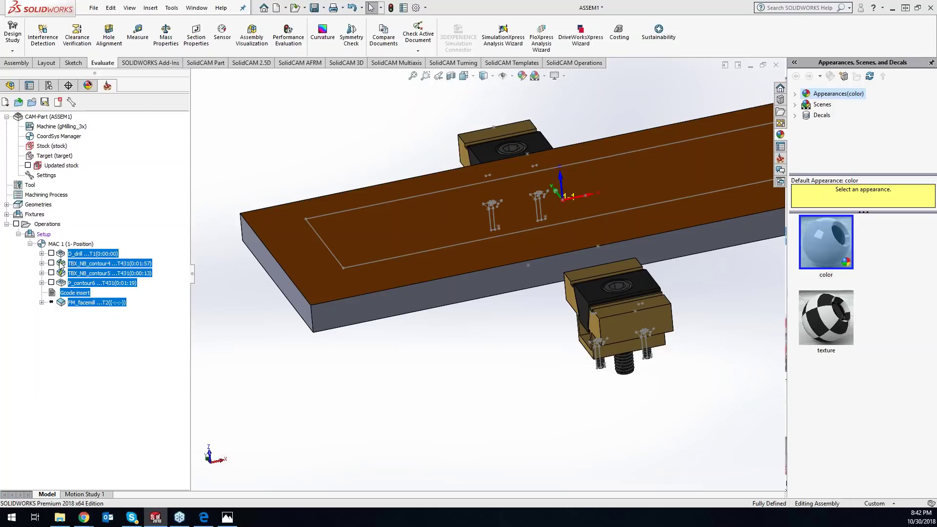
right_click(83, 276)
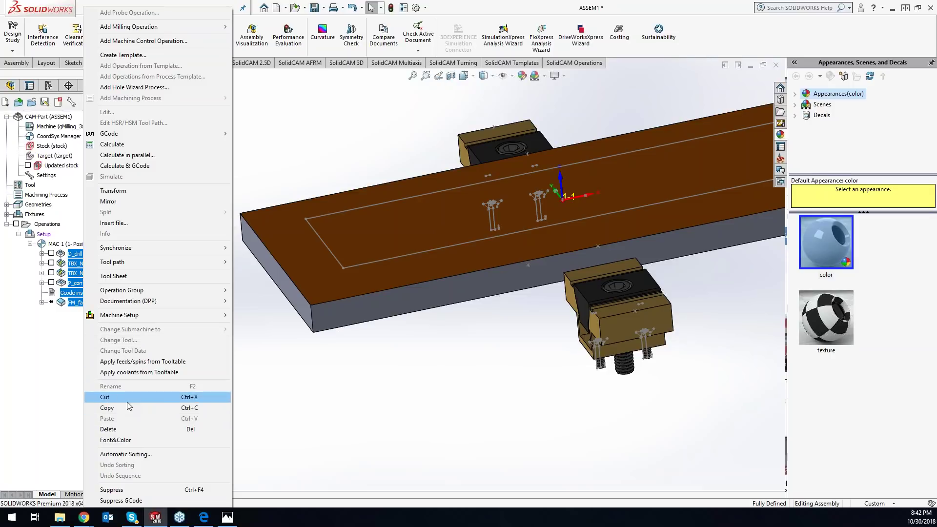
left_click(127, 440)
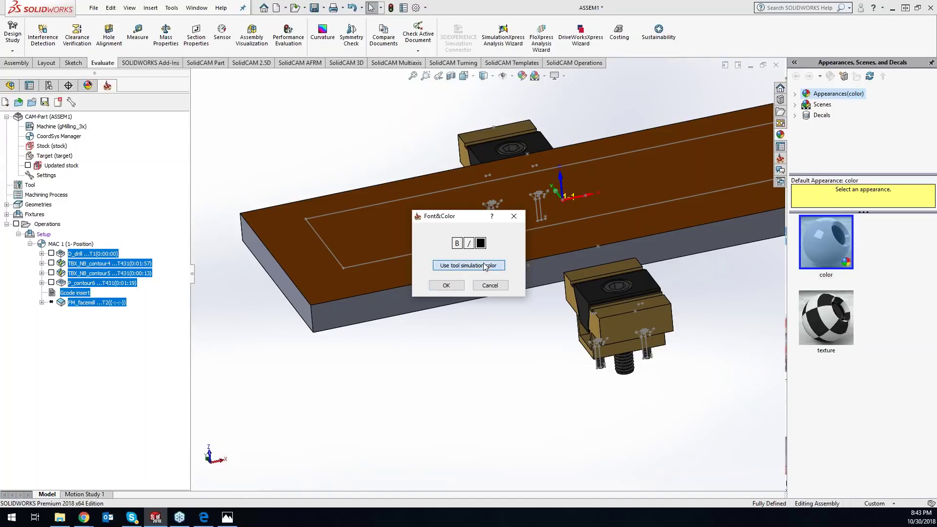
left_click(446, 285)
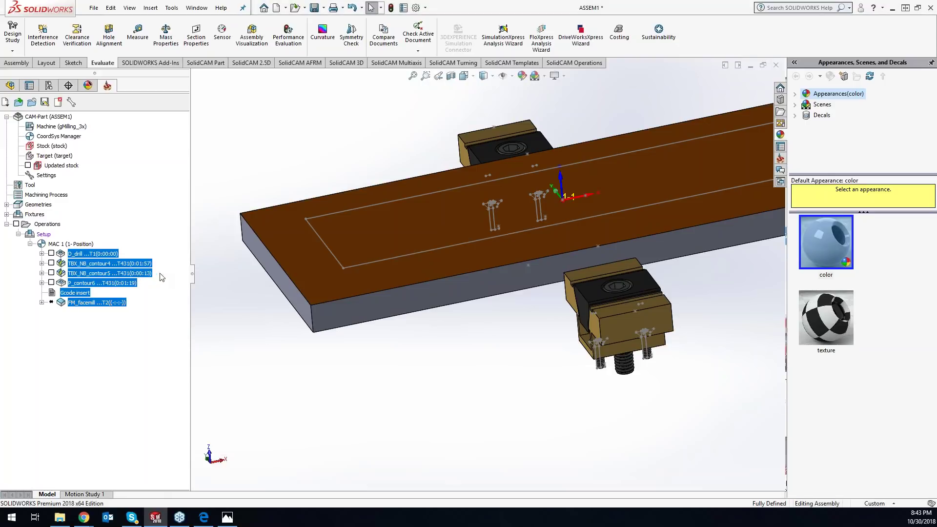
left_click(139, 254)
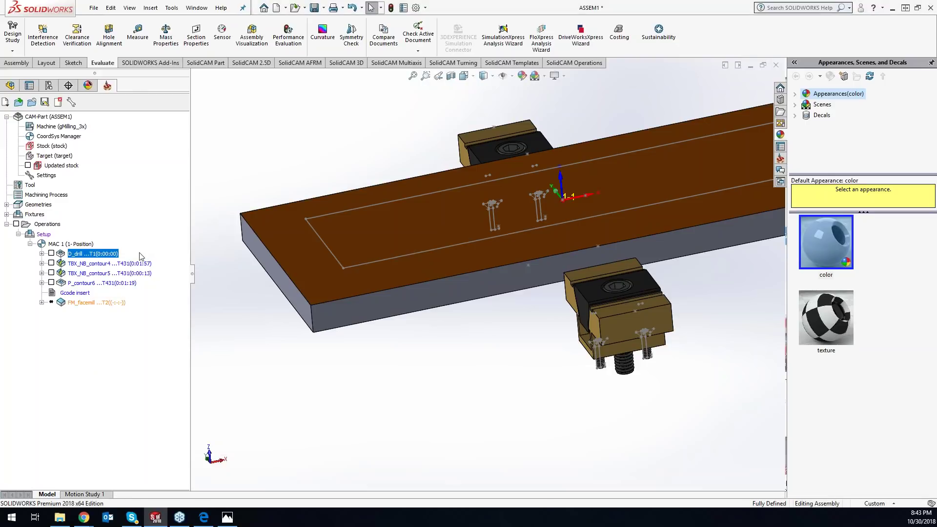
Try an orange basic color on the TBX_NB_contour4 operation name, and apply the tool simulation color instead
left_click(122, 273)
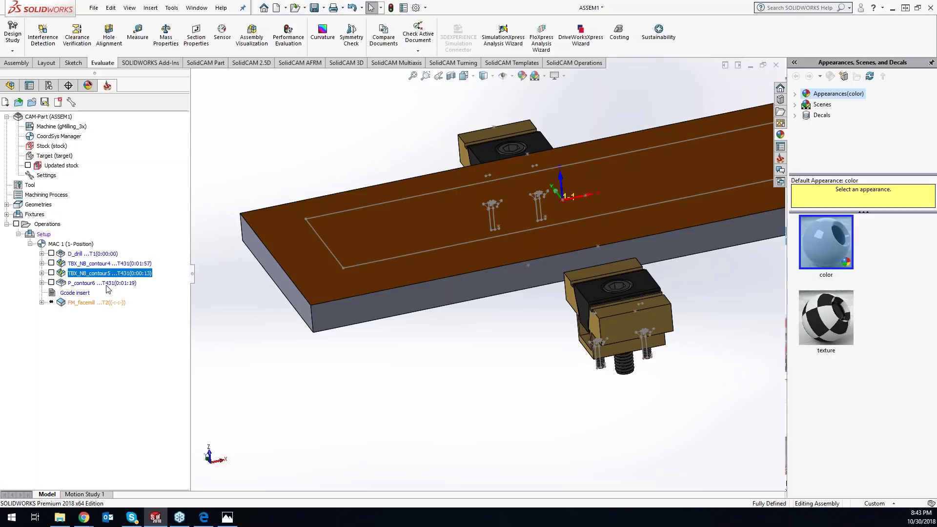
right_click(108, 265)
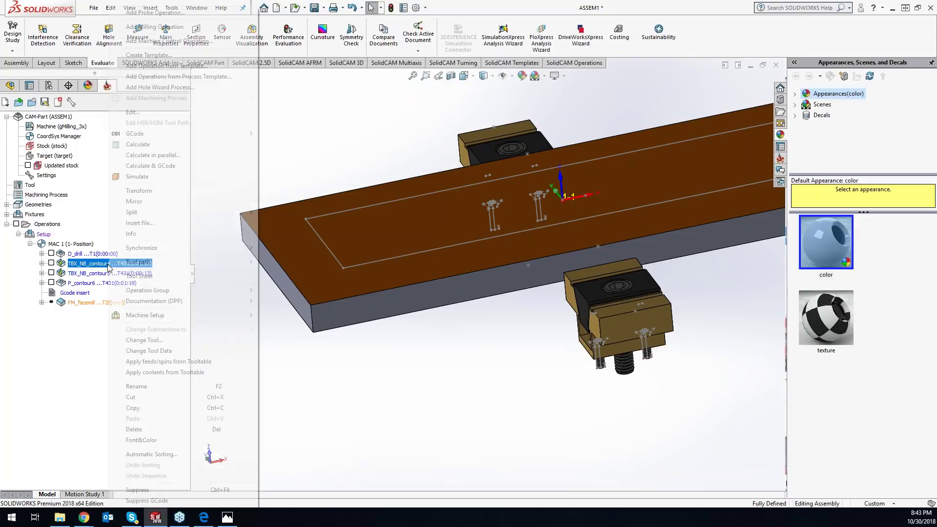
left_click(172, 441)
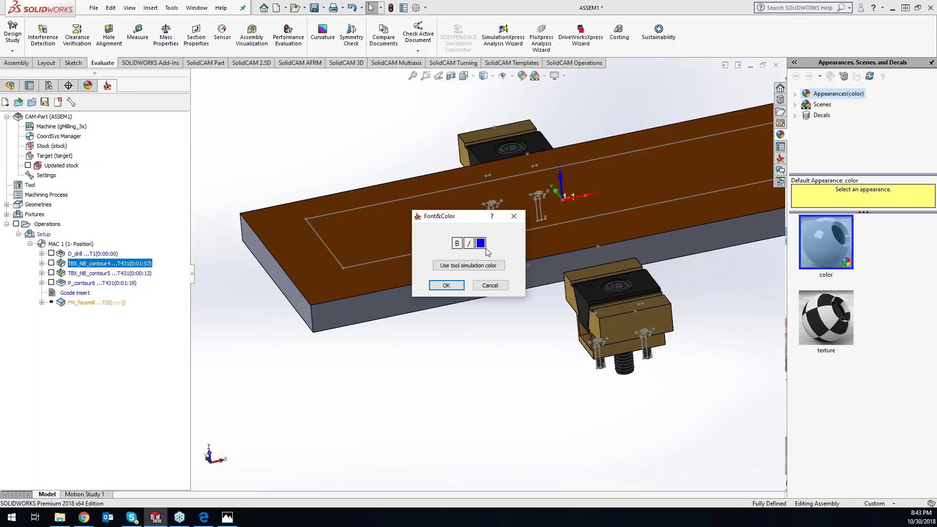
left_click(480, 243)
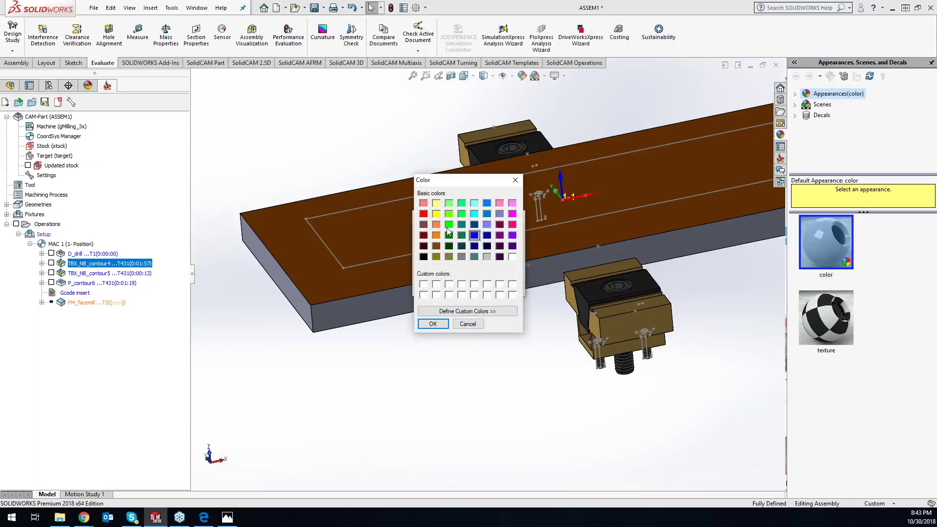
left_click(436, 224)
left_click(437, 323)
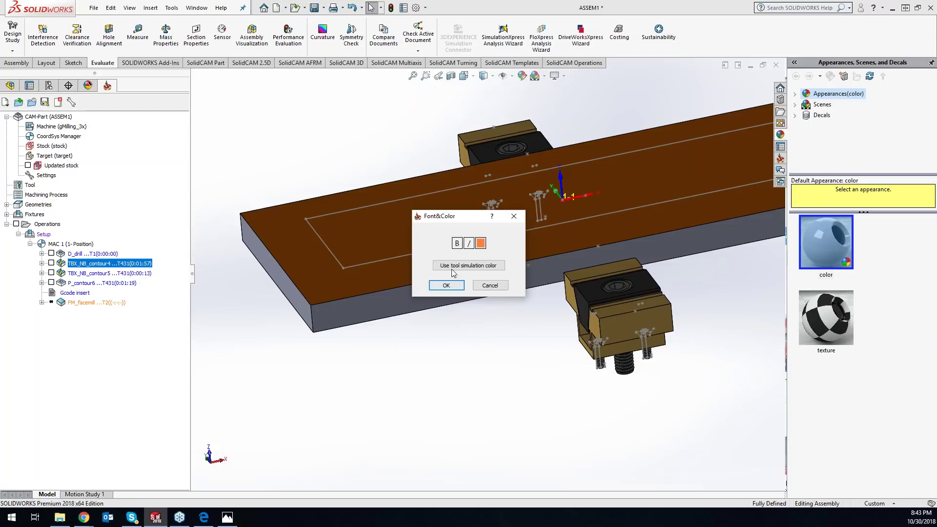
left_click(453, 267)
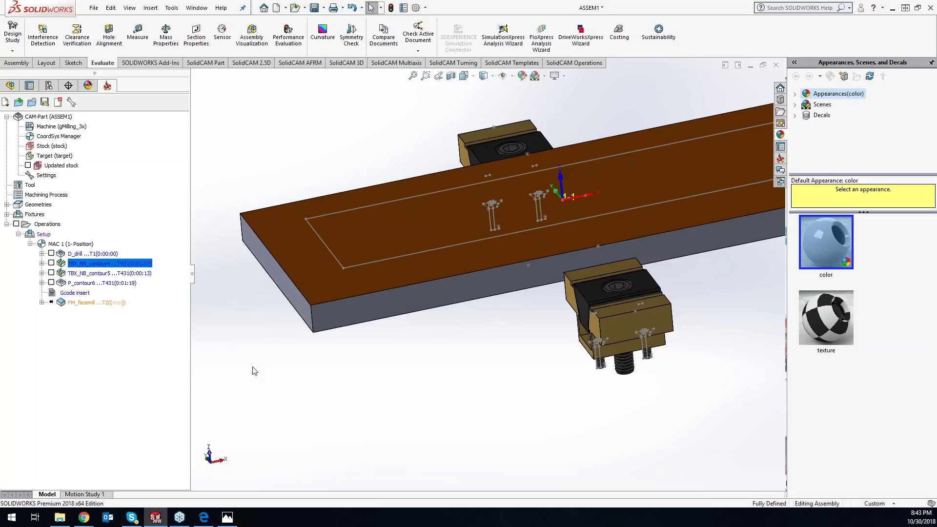
Color the TBX_NB_contour4 operation name orange in the CAM tree, without using the tool simulation color
right_click(121, 264)
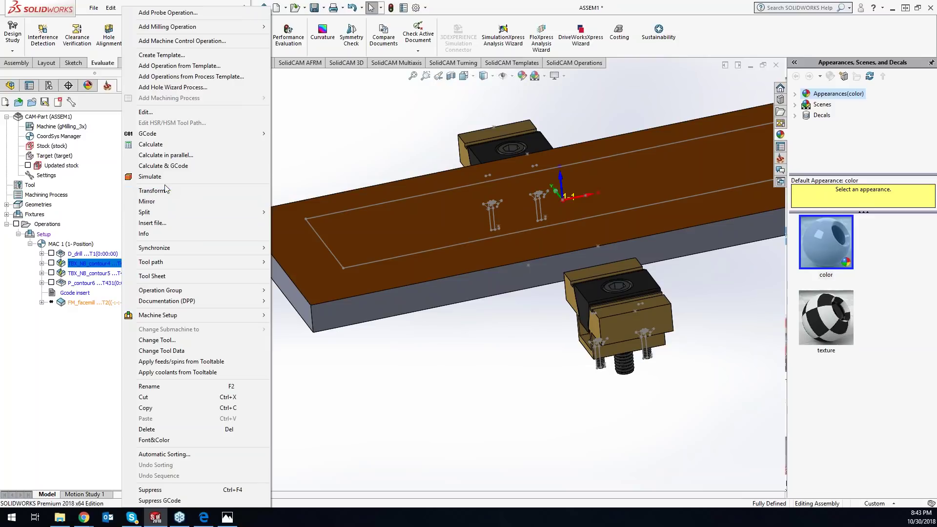
left_click(171, 440)
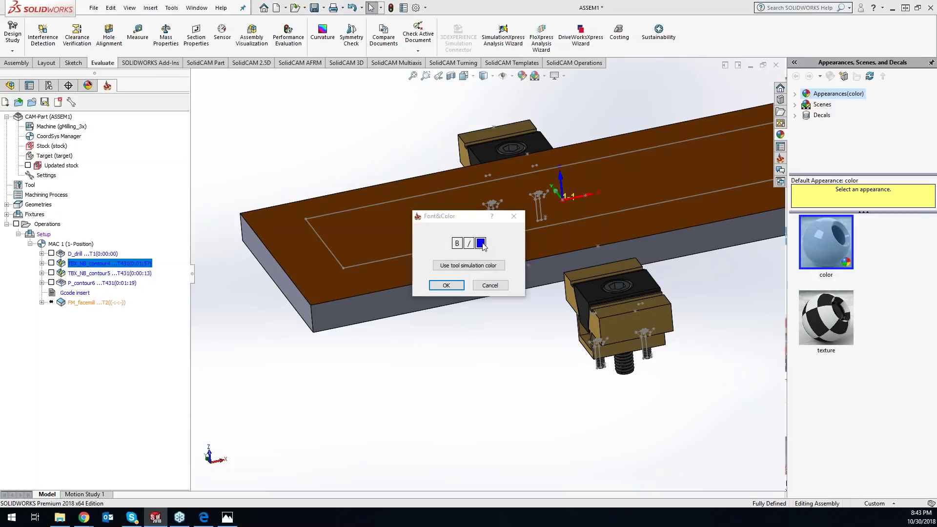
left_click(481, 243)
left_click(437, 236)
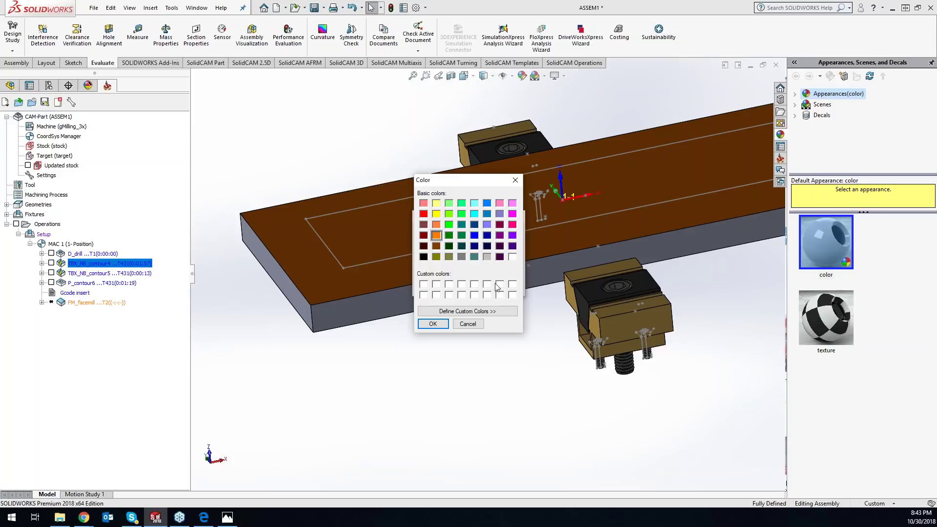
left_click(438, 324)
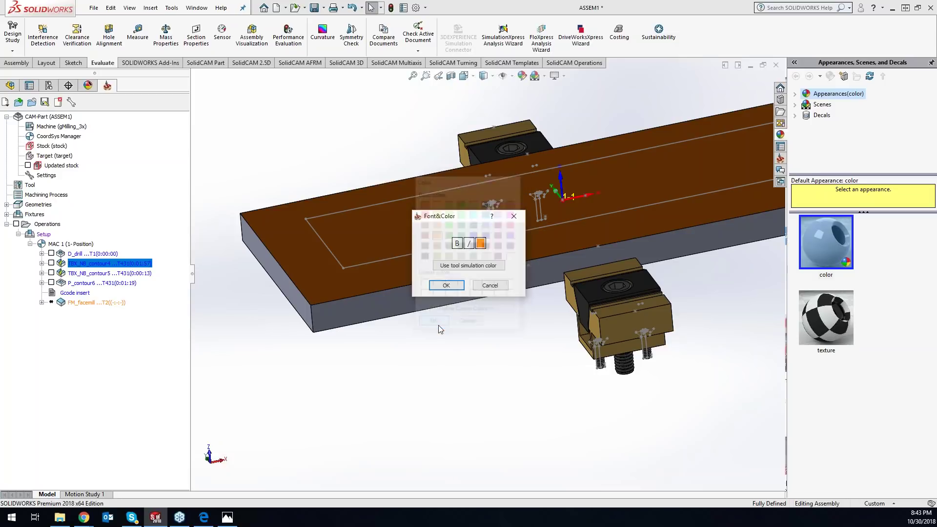
left_click(446, 285)
Simulate the TBX_NB_contour4 operation in SolidVerify, exit the simulation, and fit the whole assembly in view
right_click(102, 264)
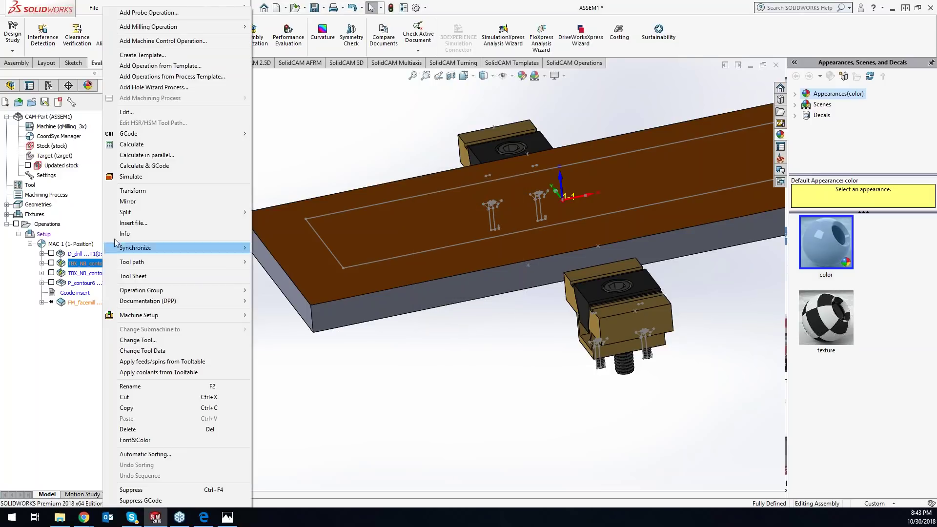
left_click(131, 177)
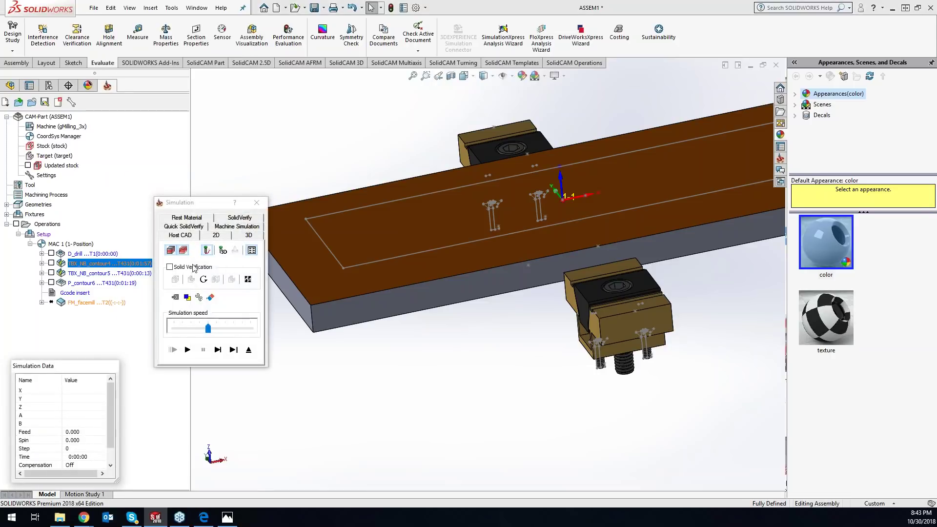
left_click(237, 221)
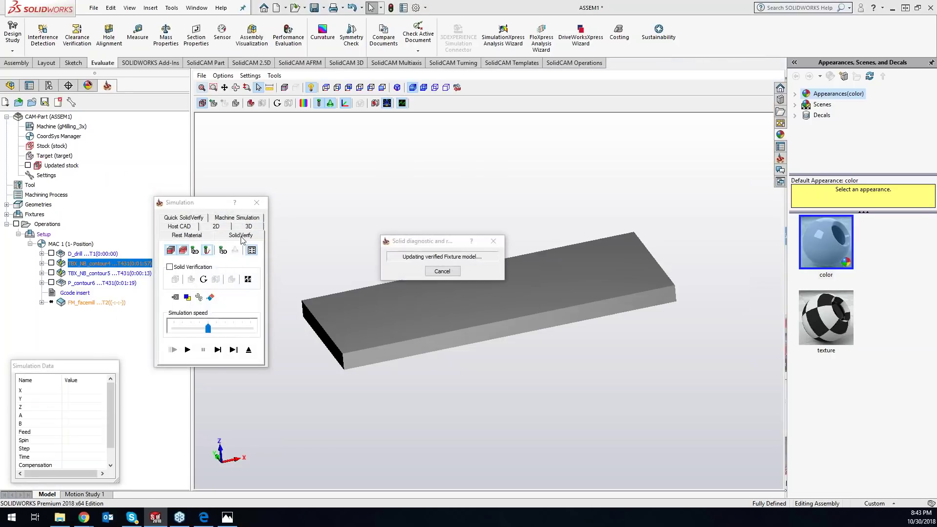
left_click(192, 353)
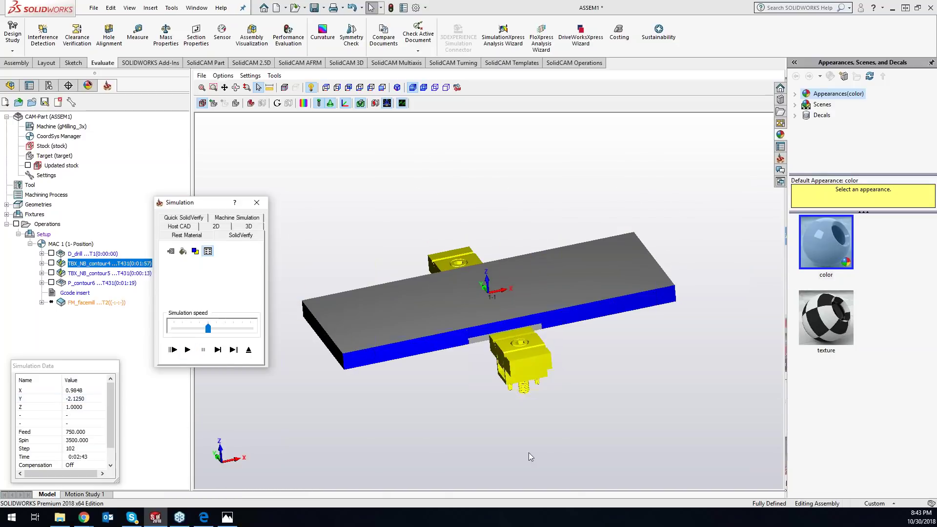
left_click(257, 202)
left_click(101, 272)
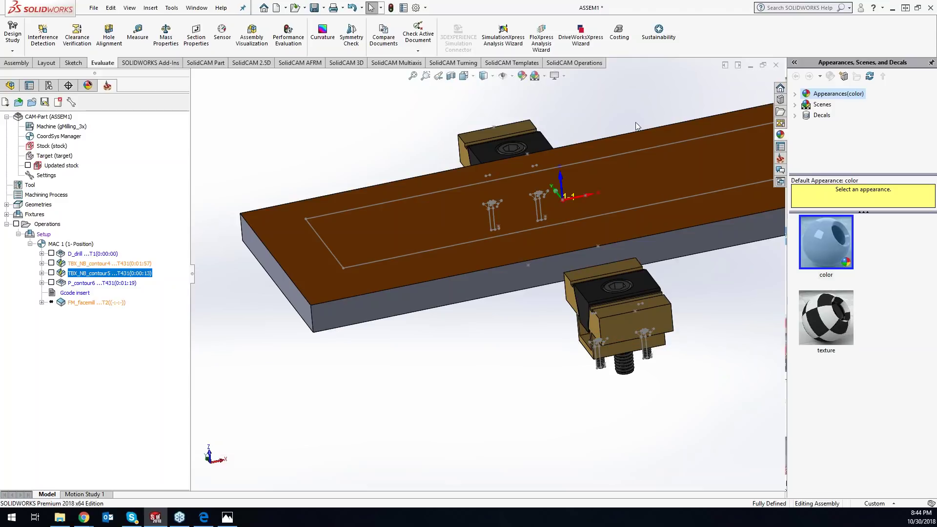
key("f")
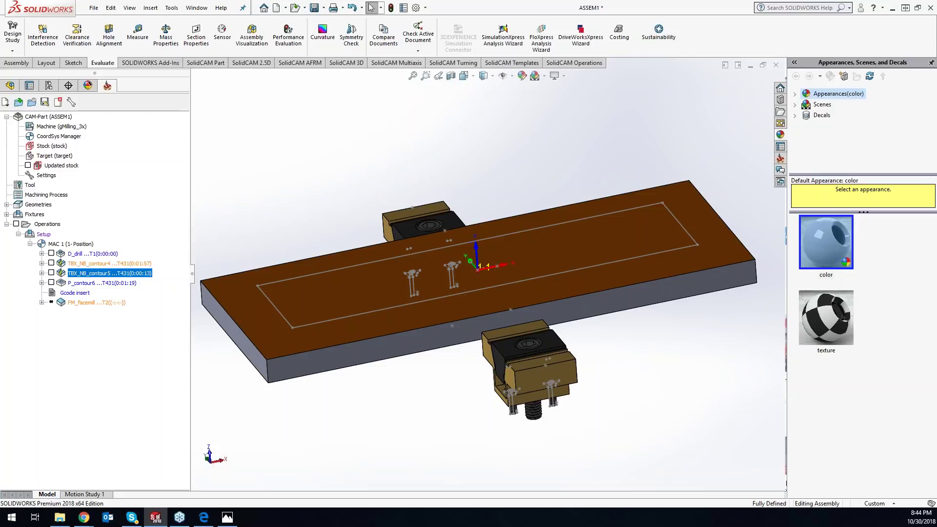
Switch to the Chrome window showing SolidCAM University and log in to Salesforce in a new tab with the saved credentials
mouse_move(96, 521)
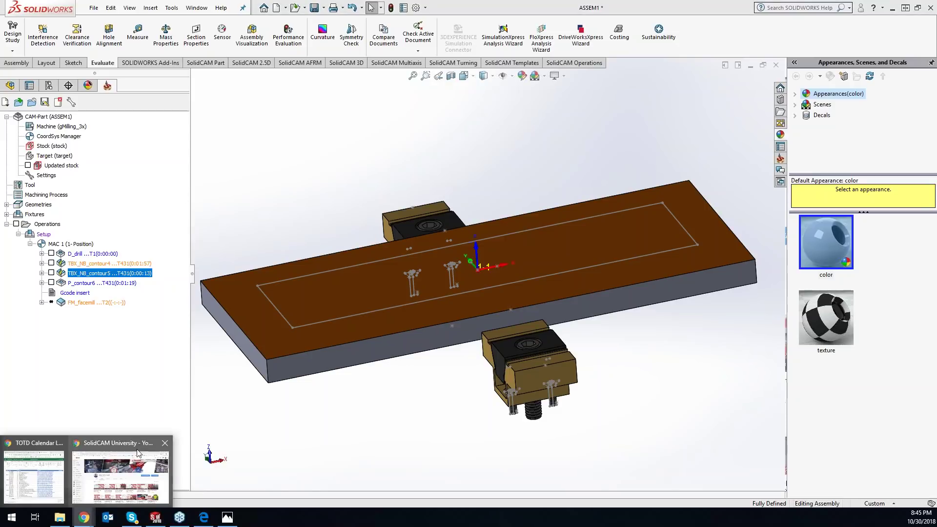
left_click(127, 476)
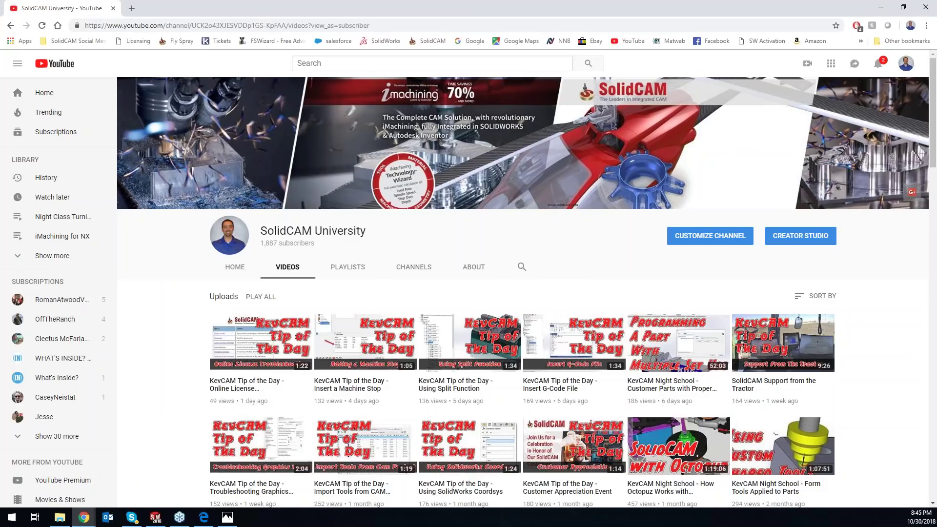
left_click(132, 9)
left_click(330, 42)
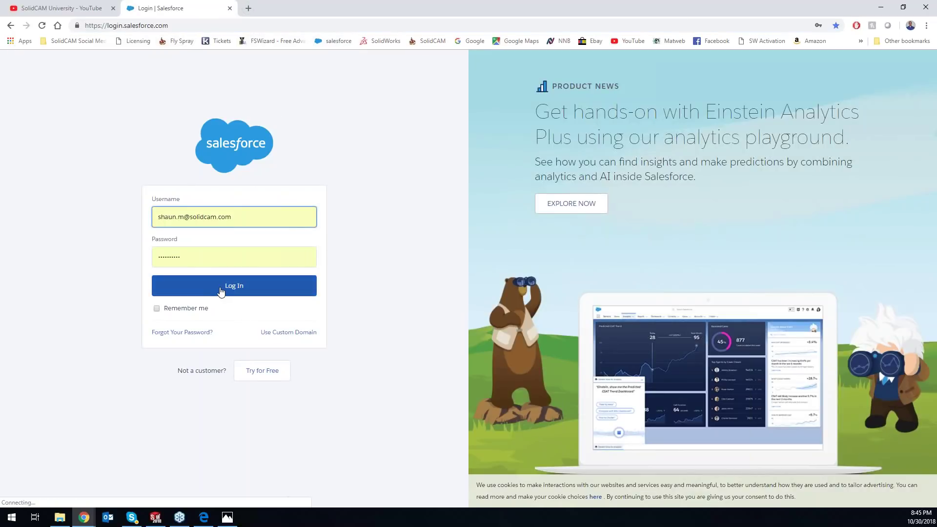
left_click(220, 291)
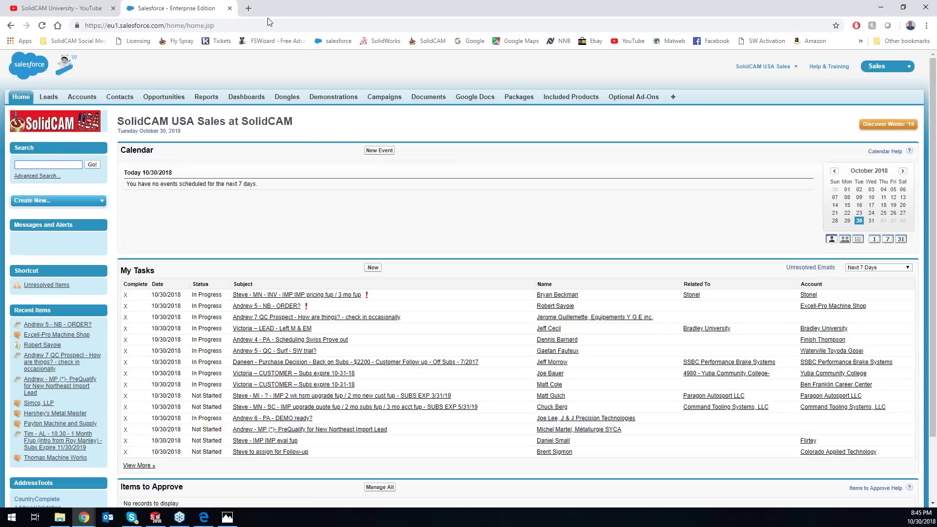
Search Google for "ac manufacturers" in the Salesforce tab
left_click(474, 42)
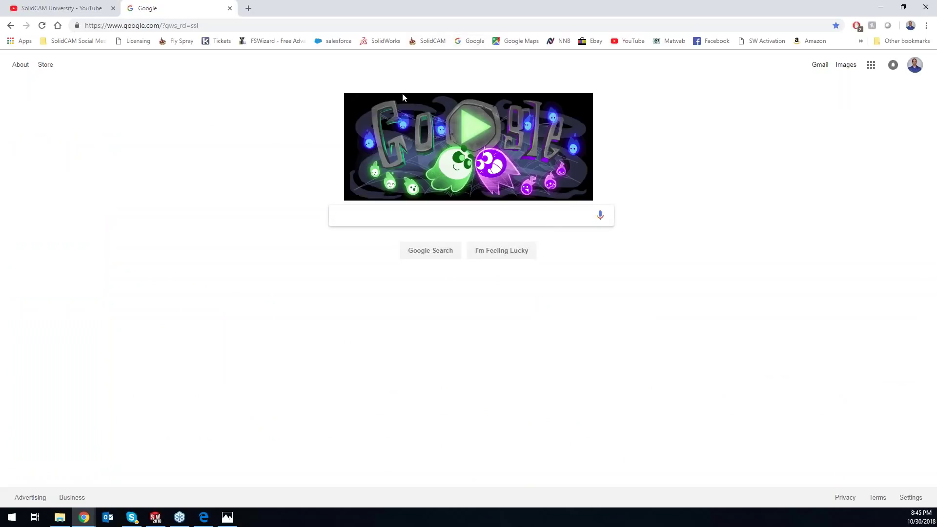
type("ac")
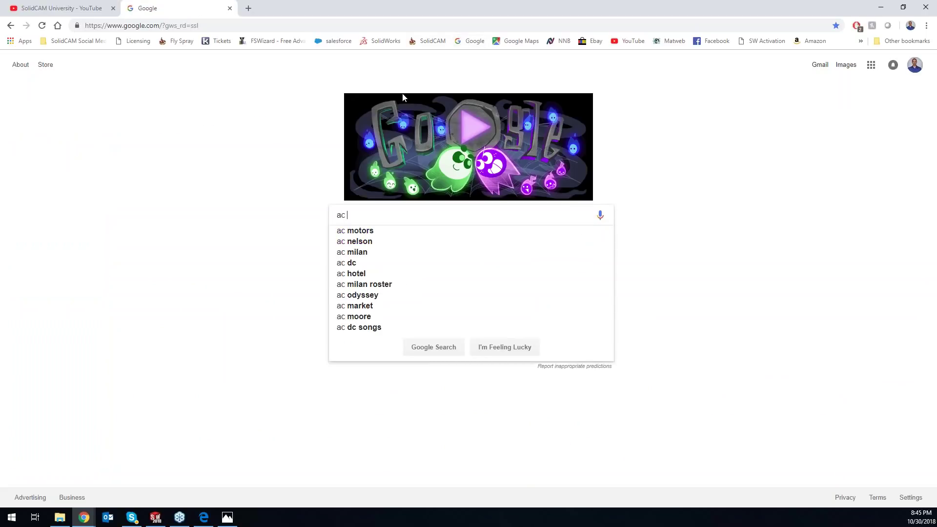
type(" man")
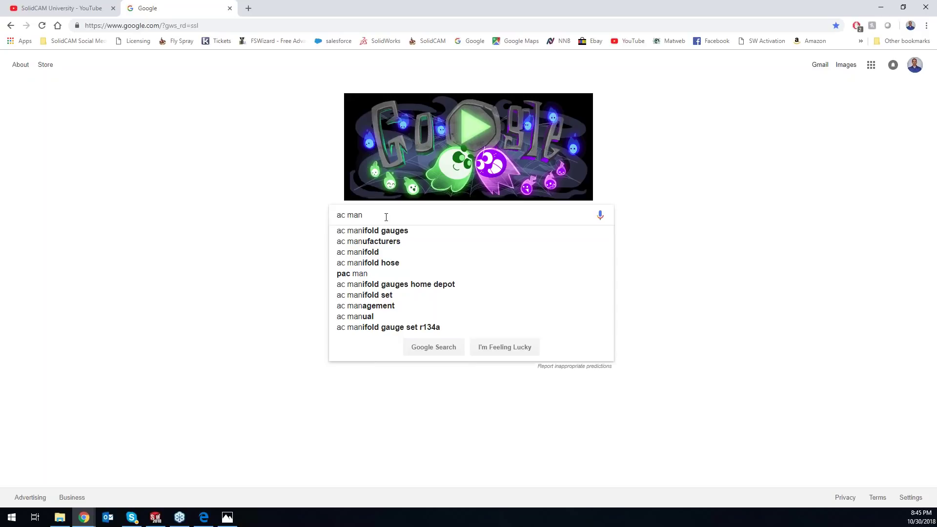
key("Down")
key("Down")
key("Return")
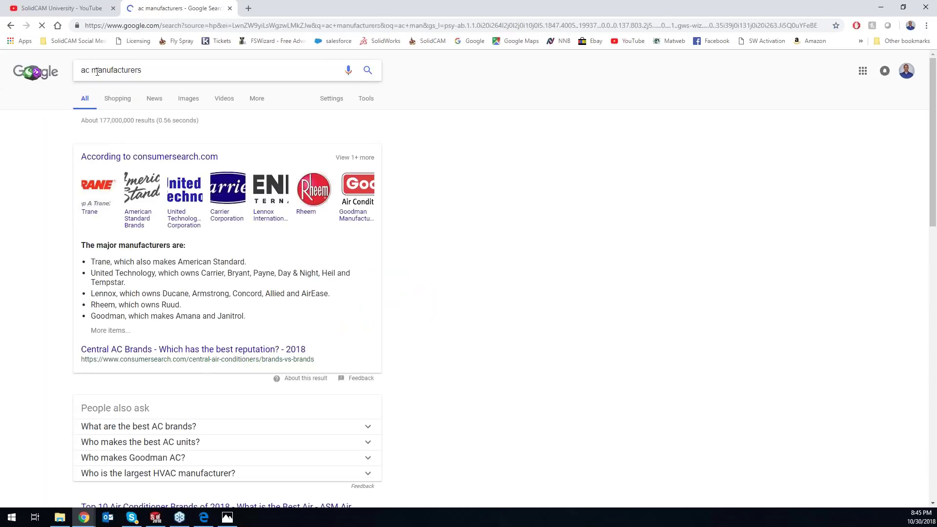
Try to change the Google search to "ac manufacturering", and close the search tab
left_click_drag(139, 71, 176, 73)
type("ing")
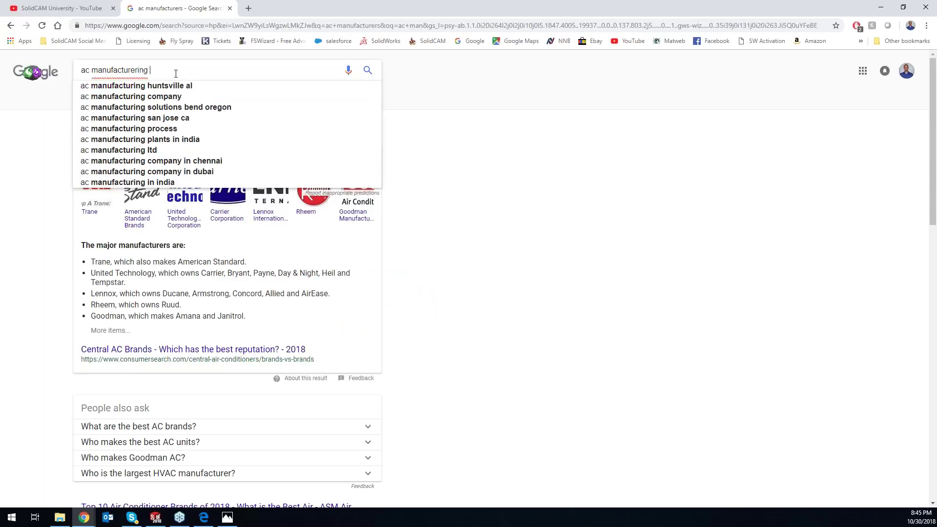
key("BackSpace")
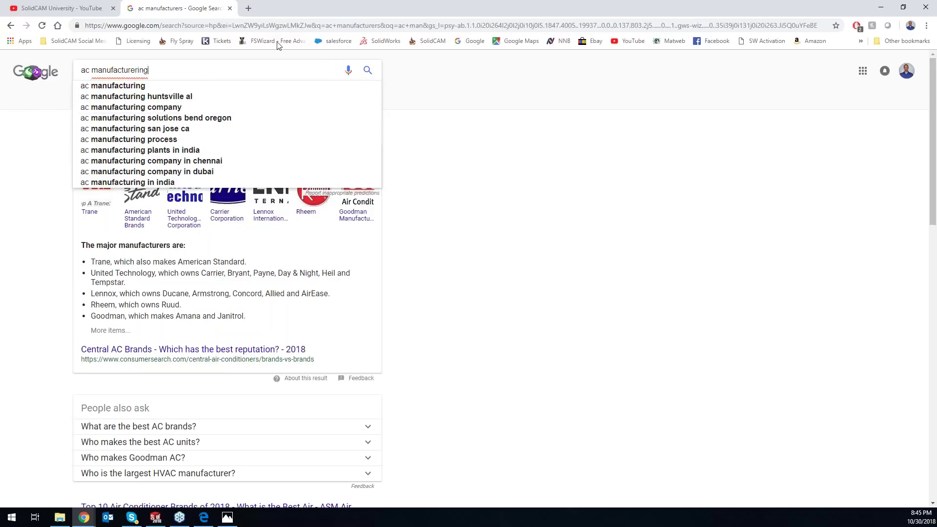
left_click(230, 8)
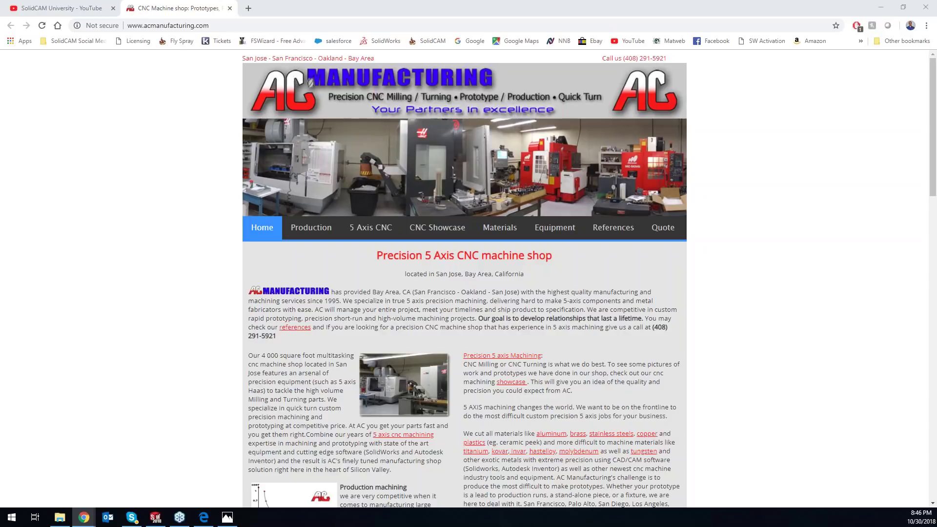
Capture the AC logo beside the AC Manufacturing site's header title, about 151 x 110 pixels, and save it to the Desktop as PNG image "ac"
key("Print")
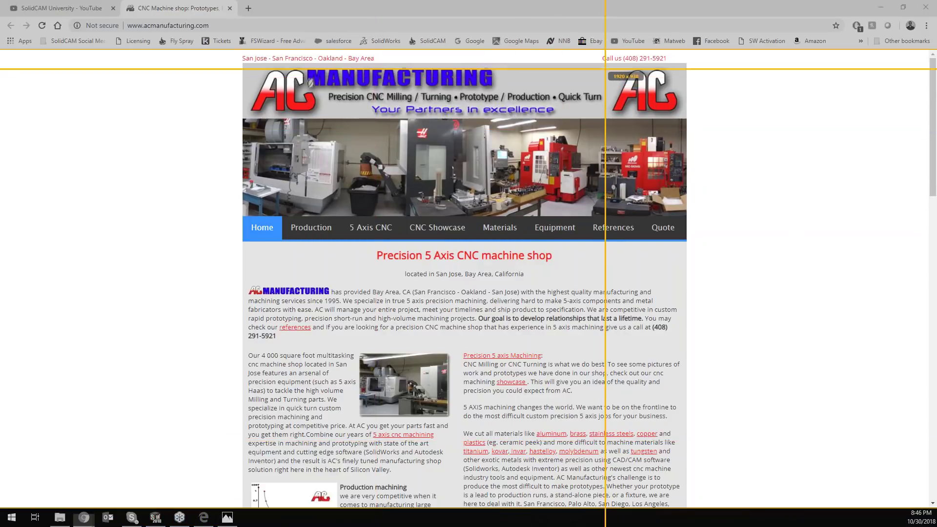
left_click_drag(610, 64, 683, 118)
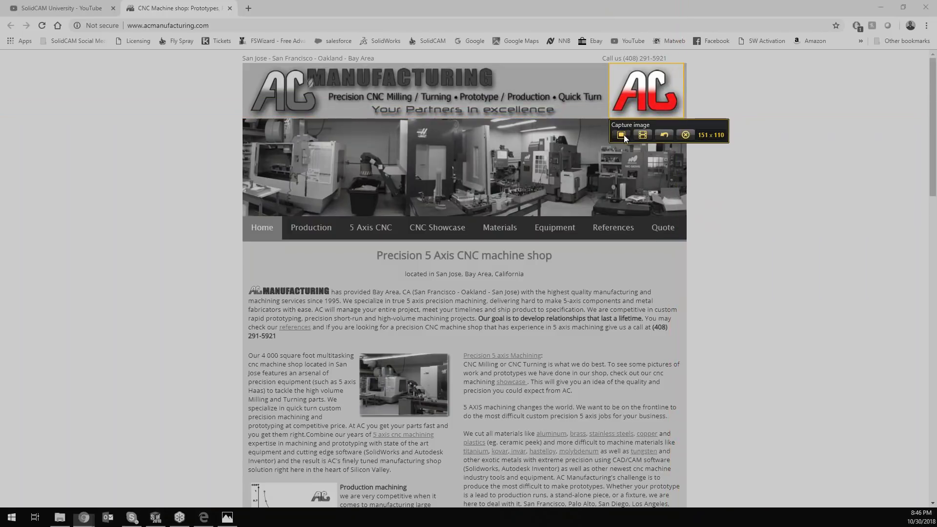
left_click(620, 135)
left_click(437, 327)
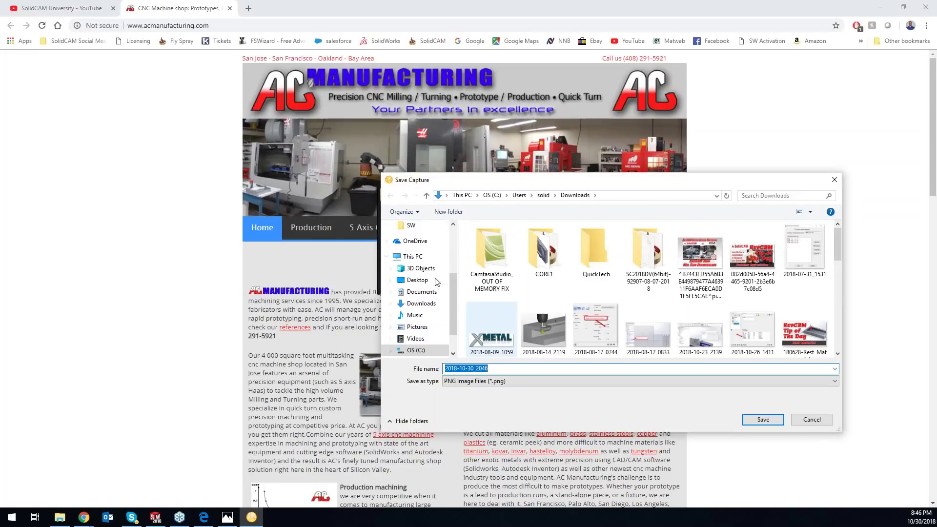
left_click(415, 281)
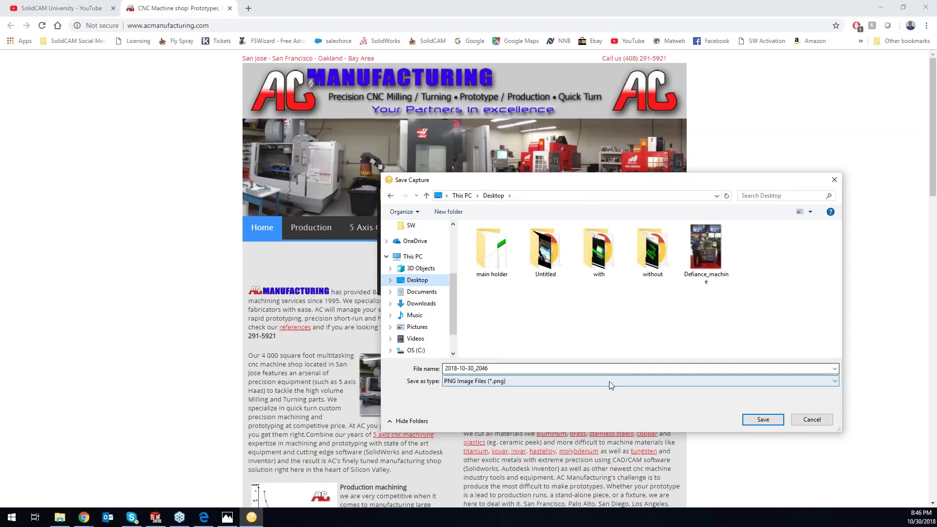
type("ac")
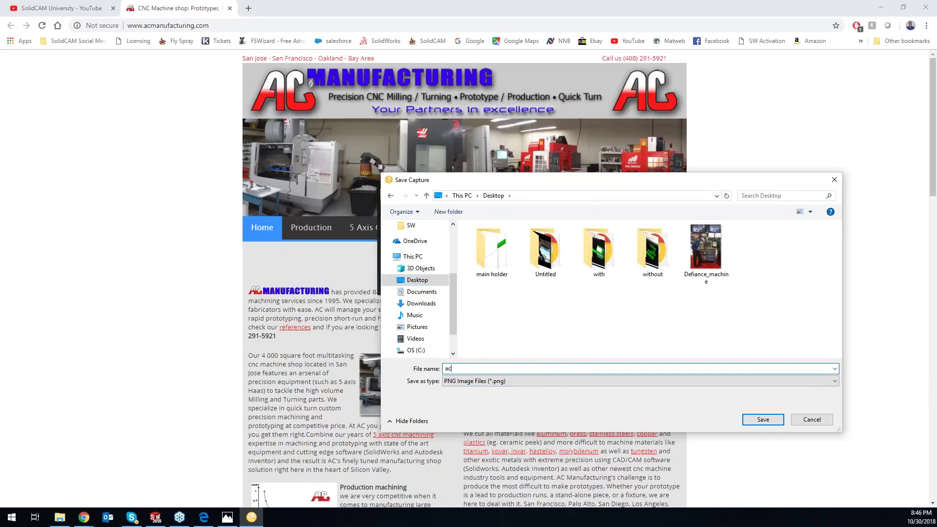
left_click(760, 420)
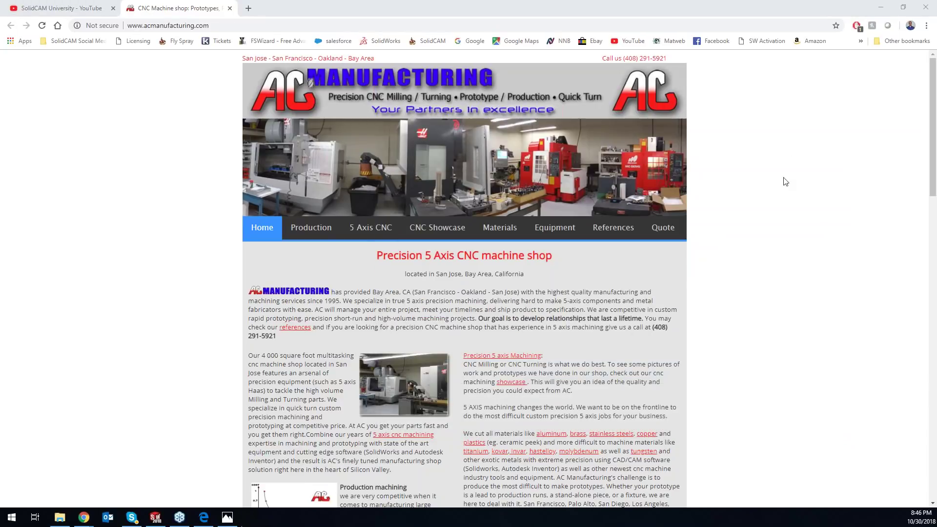
Switch to SolidWorks and generate the CAM-Part's tool sheet in Sheet_Full_DOCX style, with ac.png from the Desktop as its logo
left_click(881, 8)
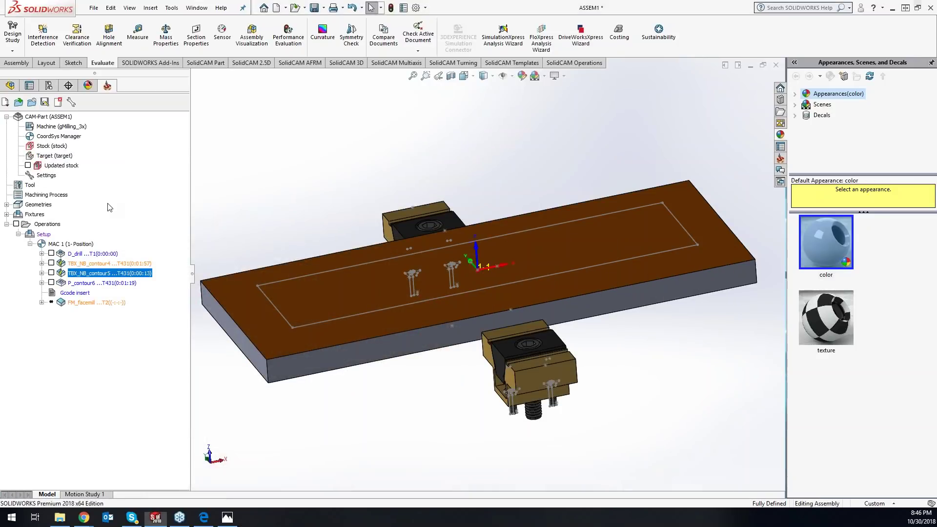
right_click(48, 118)
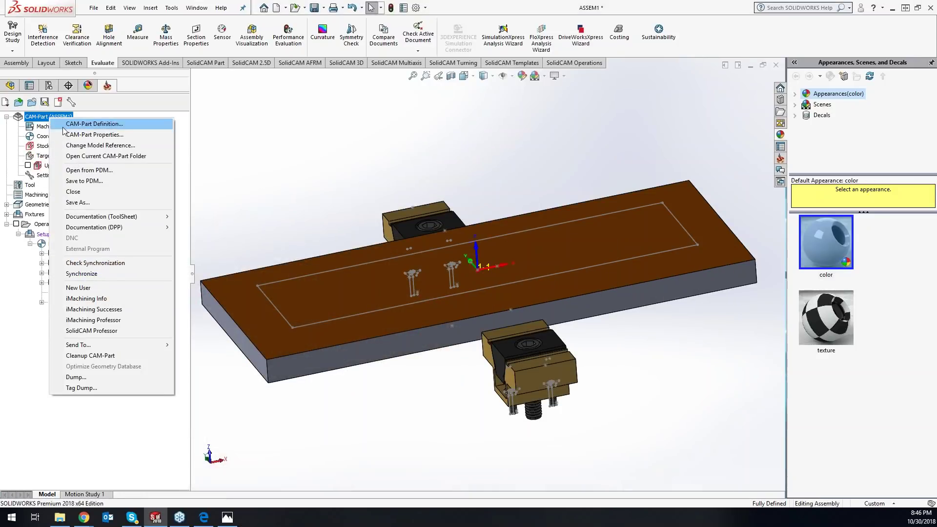
mouse_move(89, 217)
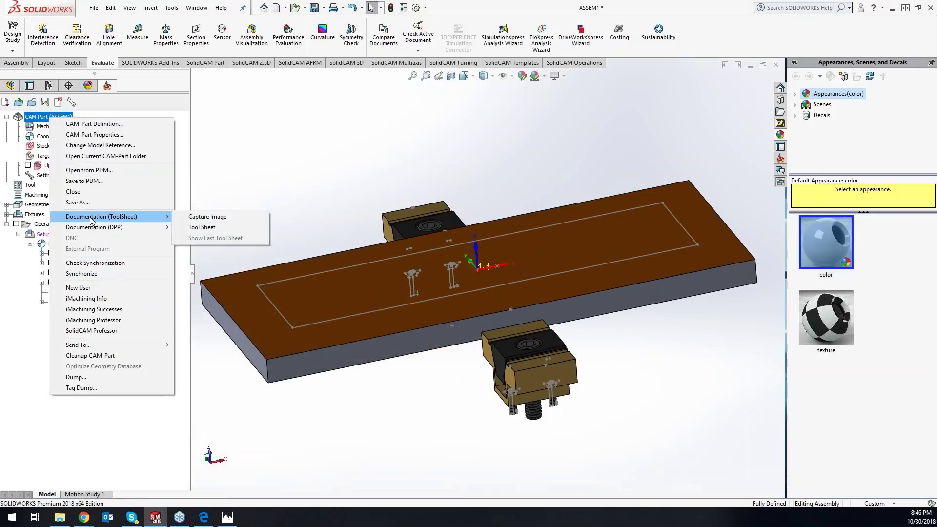
left_click(200, 227)
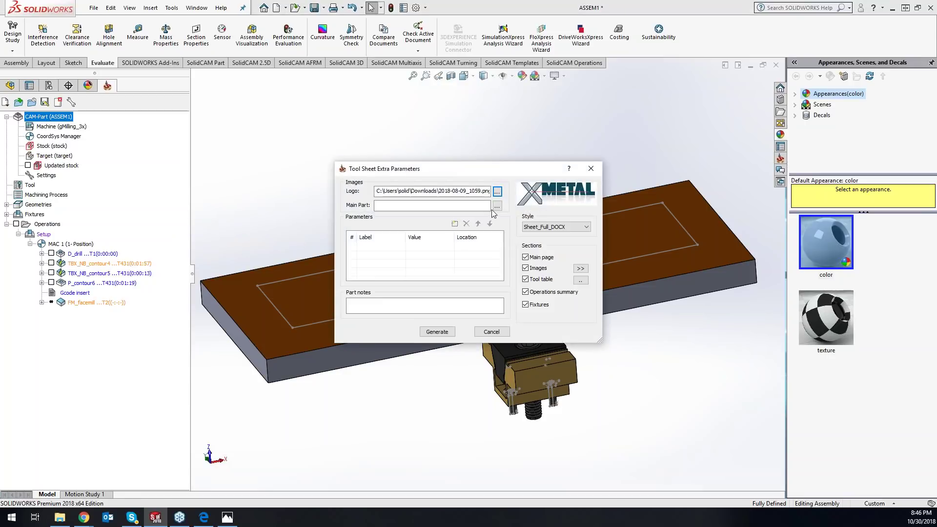
left_click(497, 191)
left_click(630, 113)
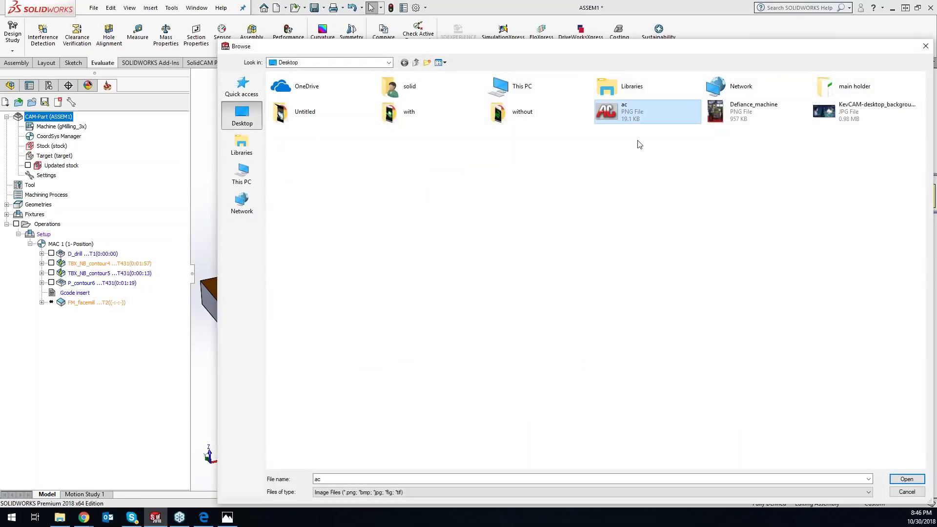
left_click(905, 479)
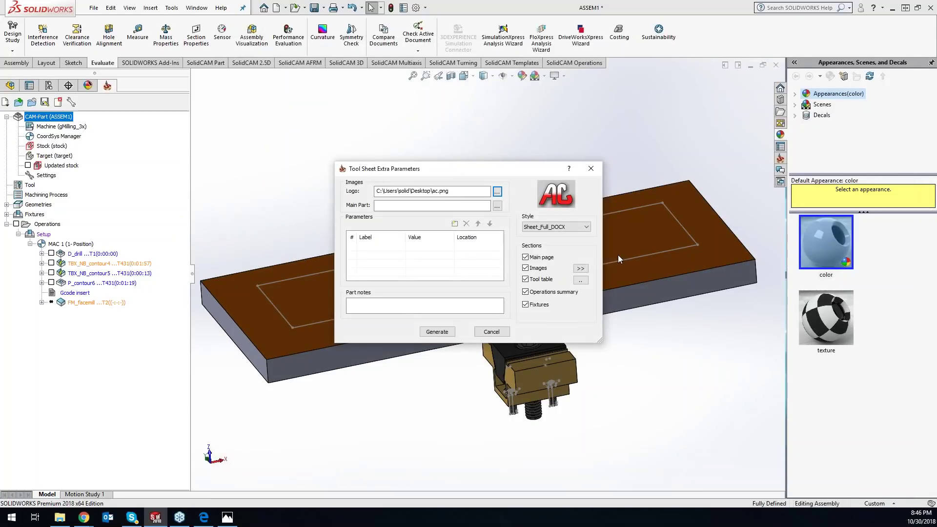
left_click(445, 332)
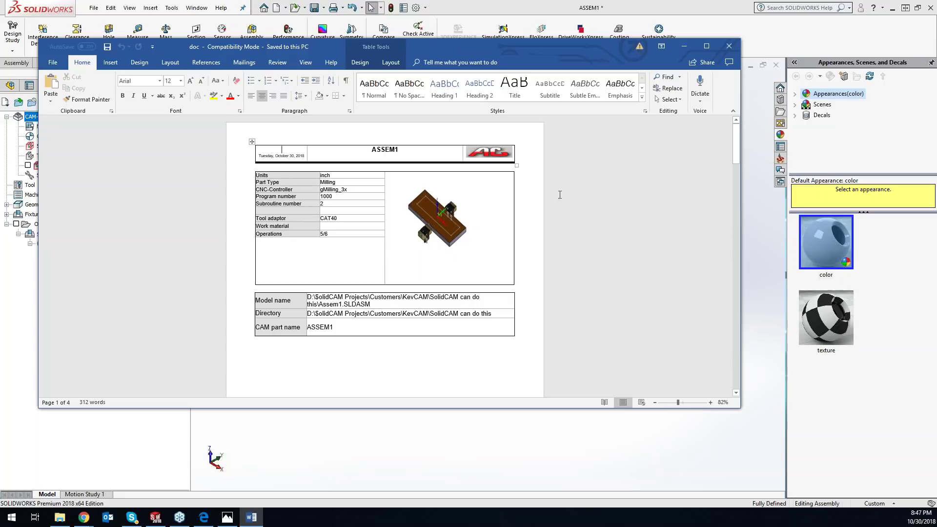
Enlarge the generated Word tool sheet to 170% and examine its main page, header logo and images page
left_click(706, 47)
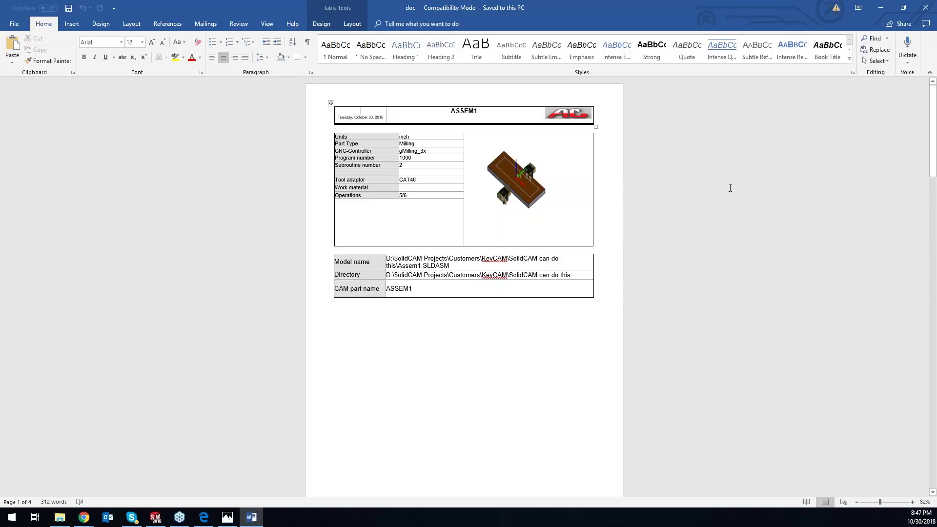
left_click(912, 502)
left_click(912, 502)
left_click(912, 502)
left_click(912, 502)
left_click(913, 502)
left_click(912, 502)
left_click(913, 501)
left_click(913, 502)
left_click(912, 502)
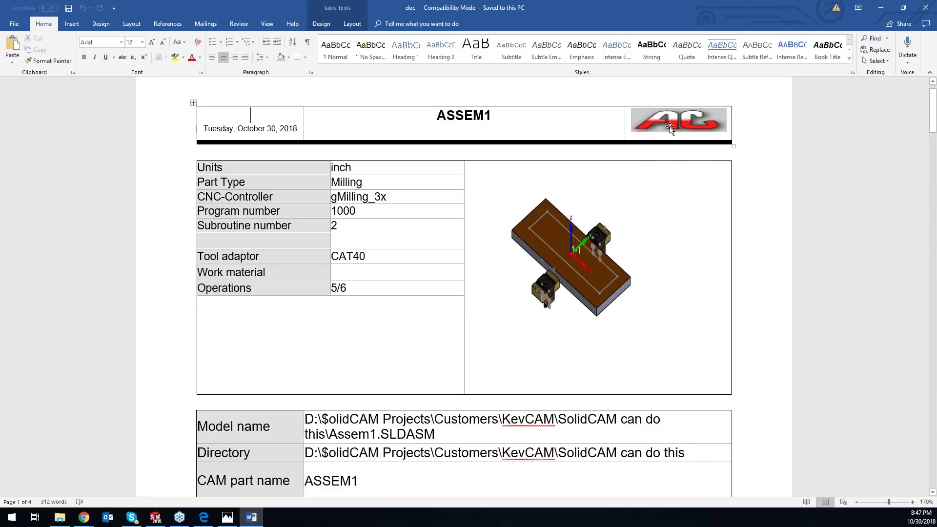
scroll(673, 190, "down", 10)
scroll(682, 254, "down", 6)
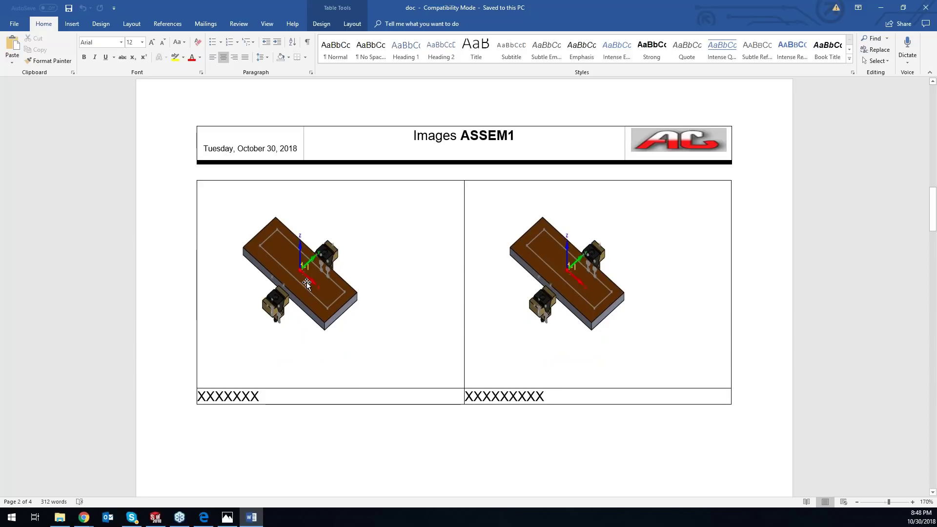
Switch back to SolidWorks and add the Image Capture command from the Screen Capture category to the Evaluate toolbar
left_click(881, 7)
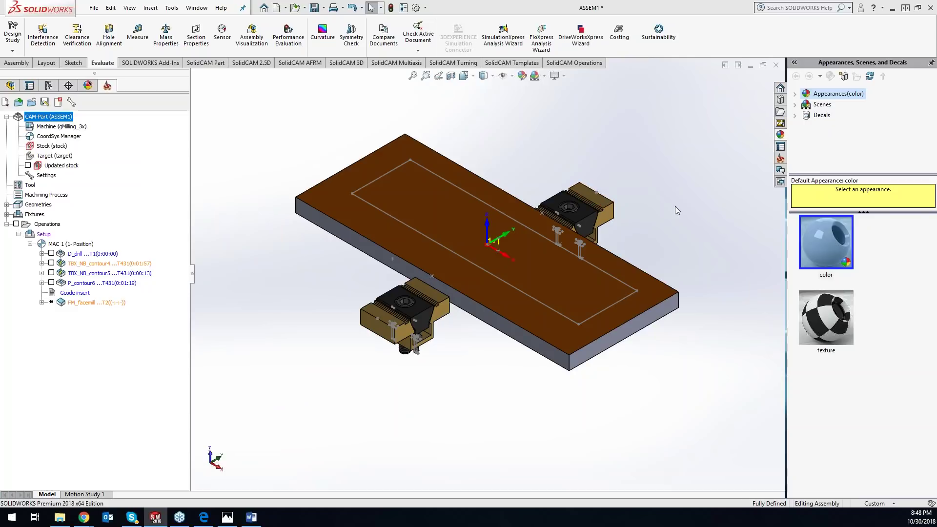
scroll(665, 213, "down", 5)
scroll(663, 212, "down", 6)
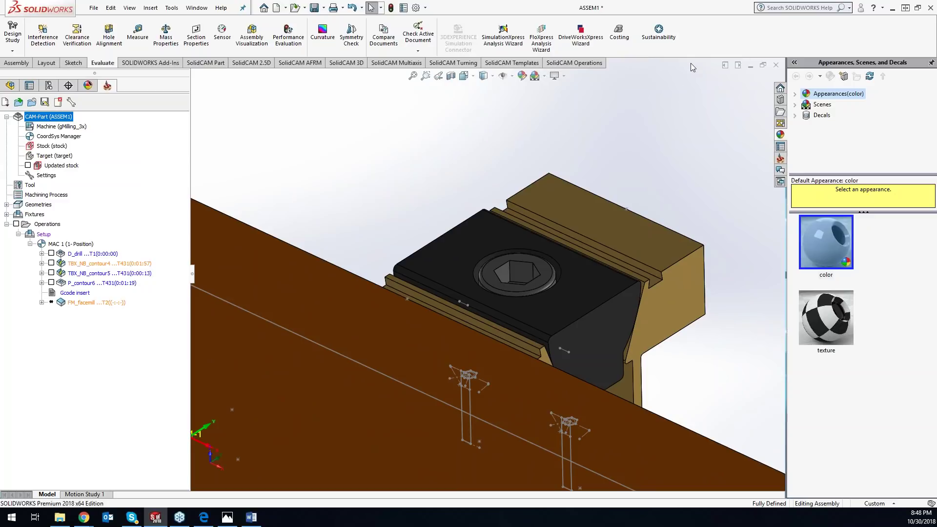
right_click(696, 43)
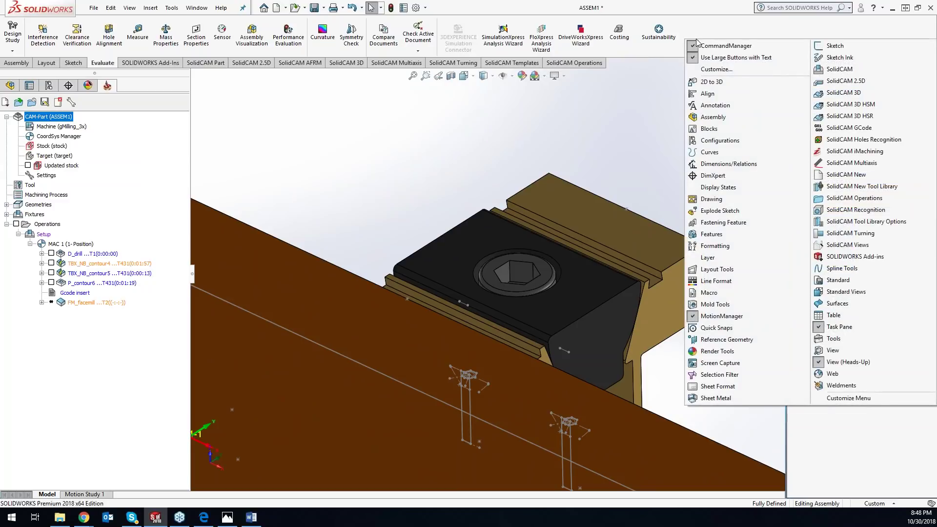
left_click(716, 69)
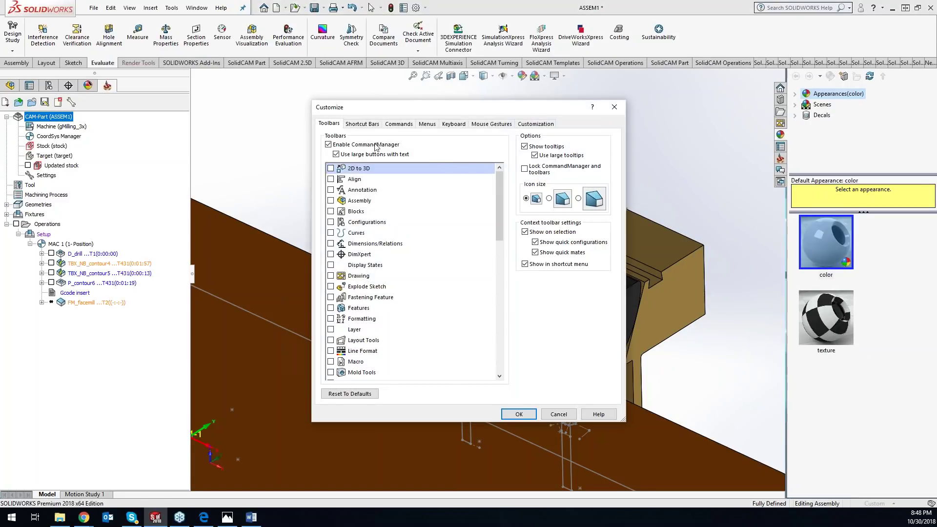
left_click(403, 125)
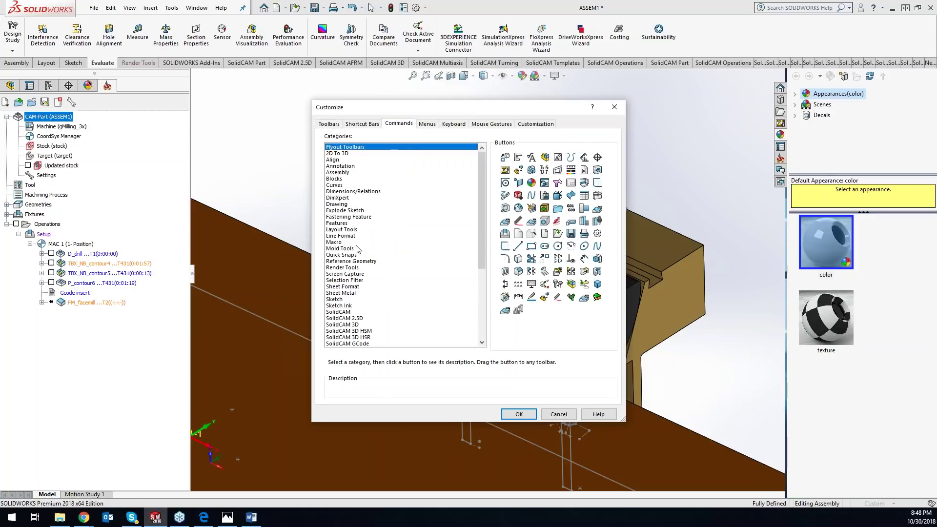
left_click_drag(481, 267, 471, 326)
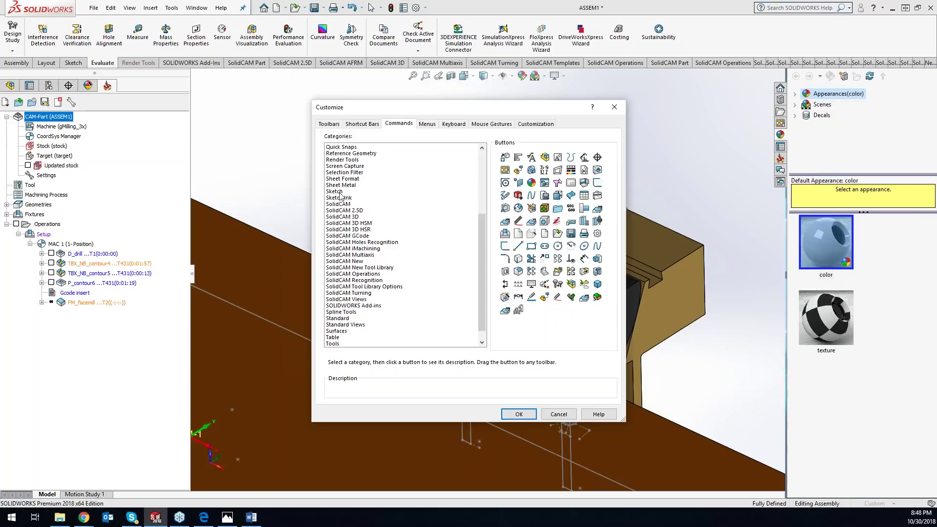
left_click_drag(480, 269, 480, 262)
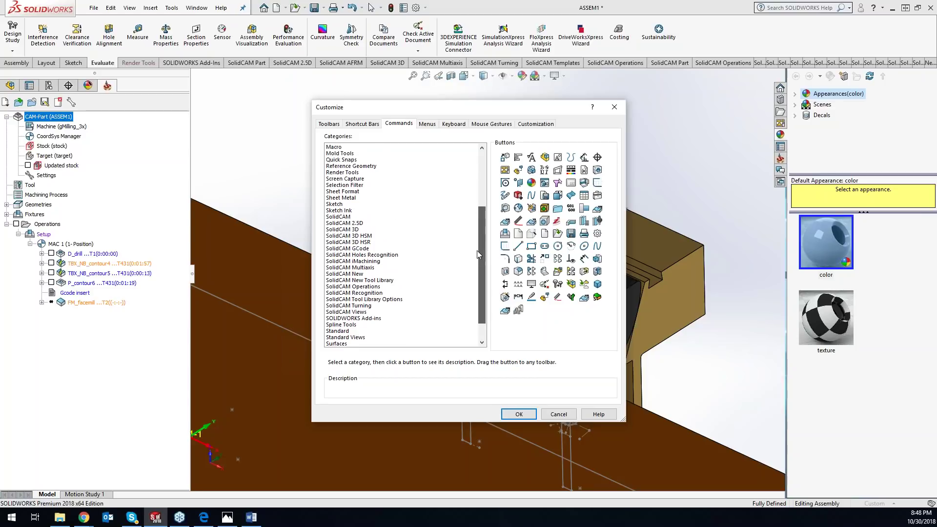
left_click(361, 179)
left_click_drag(504, 157, 698, 35)
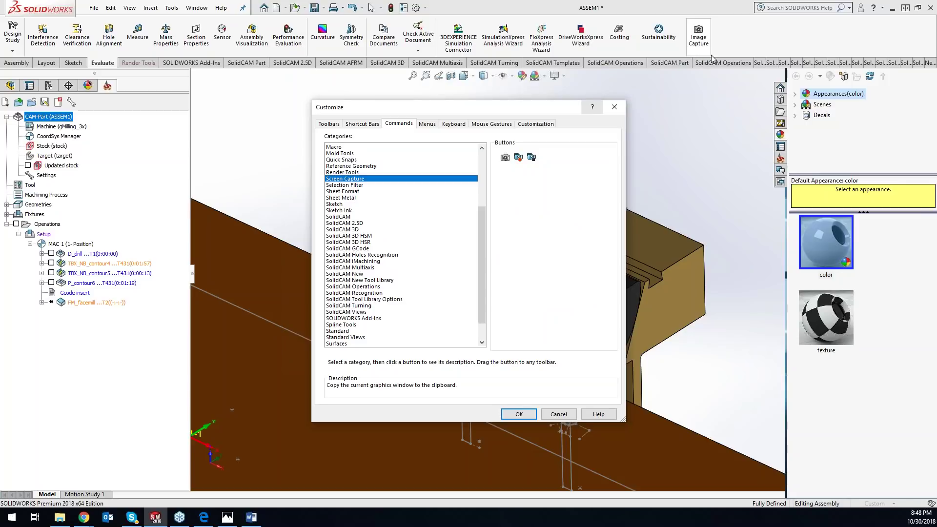
left_click(619, 108)
Capture a close-up image of the clamp, paste it into the first image cell of the Word tool sheet, and shrink it to fit
scroll(694, 367, "down", 3)
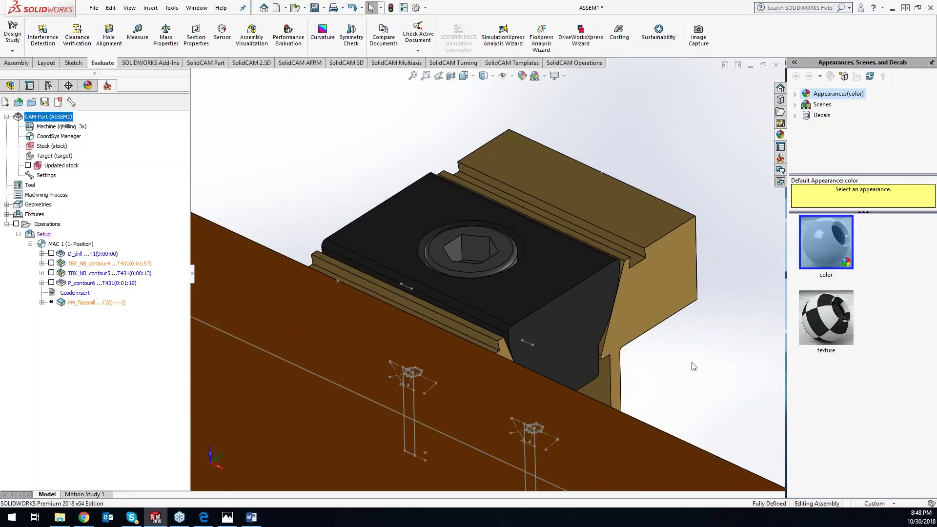
scroll(694, 366, "up", 2)
left_click(698, 42)
left_click(251, 517)
left_click(380, 292)
key("ctrl+v")
left_click(353, 271)
left_click_drag(198, 470, 485, 192)
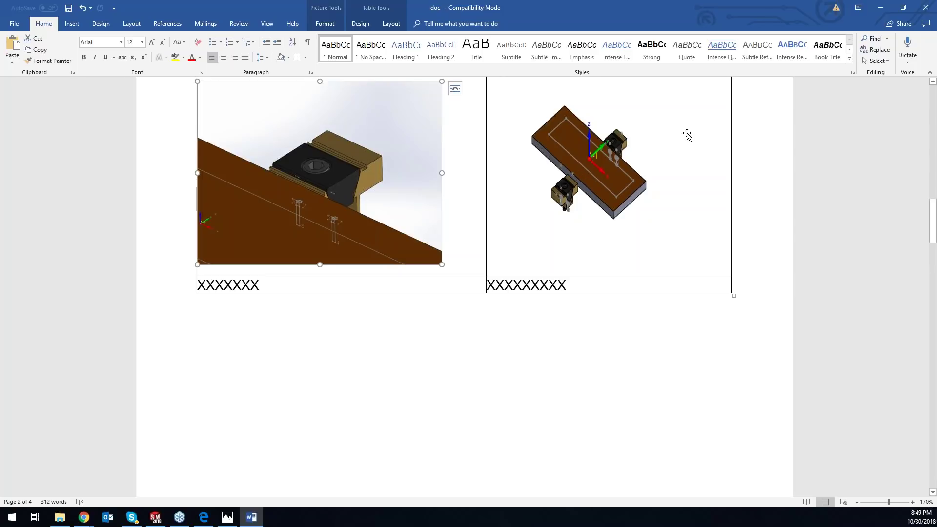
Examine the tool sheet's tool table and operations summary, and close the Word document
scroll(600, 259, "down", 10)
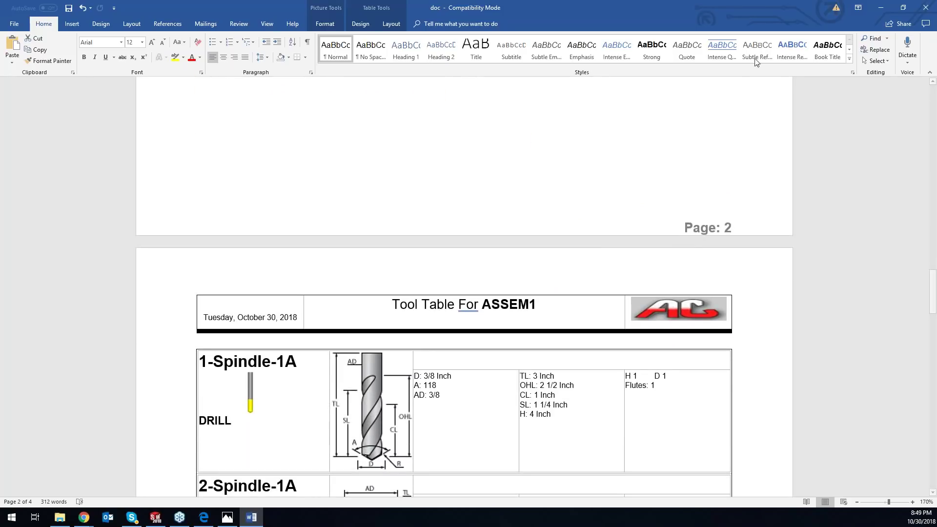
scroll(533, 354, "down", 8)
scroll(533, 354, "down", 1)
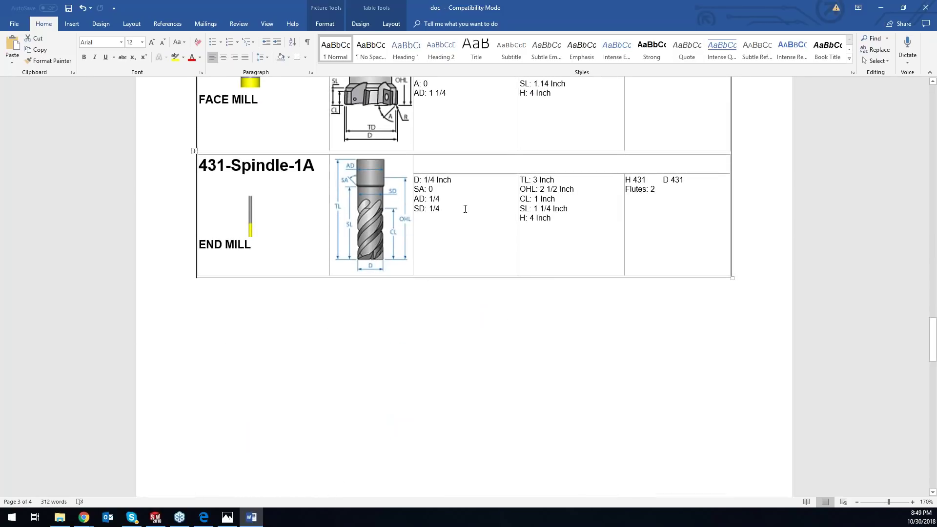
scroll(430, 263, "up", 12)
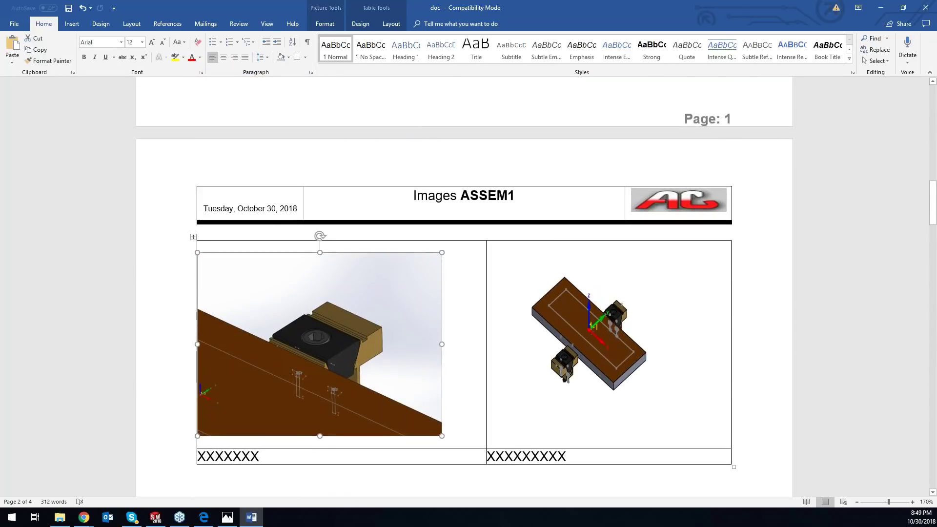
scroll(544, 307, "down", 20)
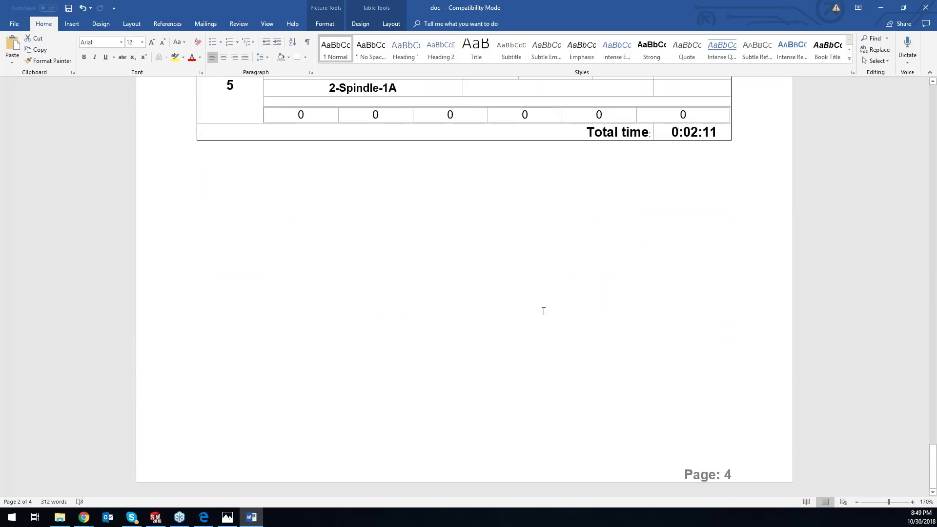
scroll(521, 303, "up", 3)
scroll(522, 302, "up", 6)
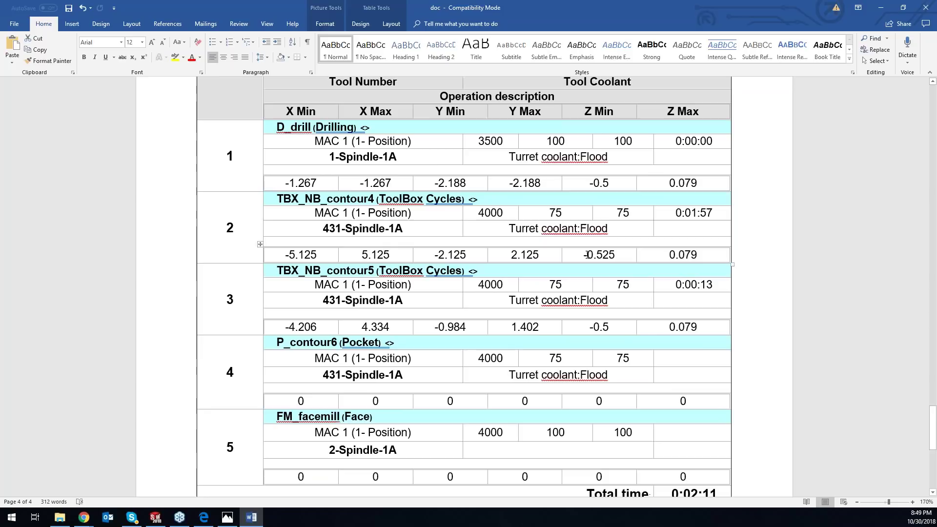
left_click(925, 8)
left_click(467, 277)
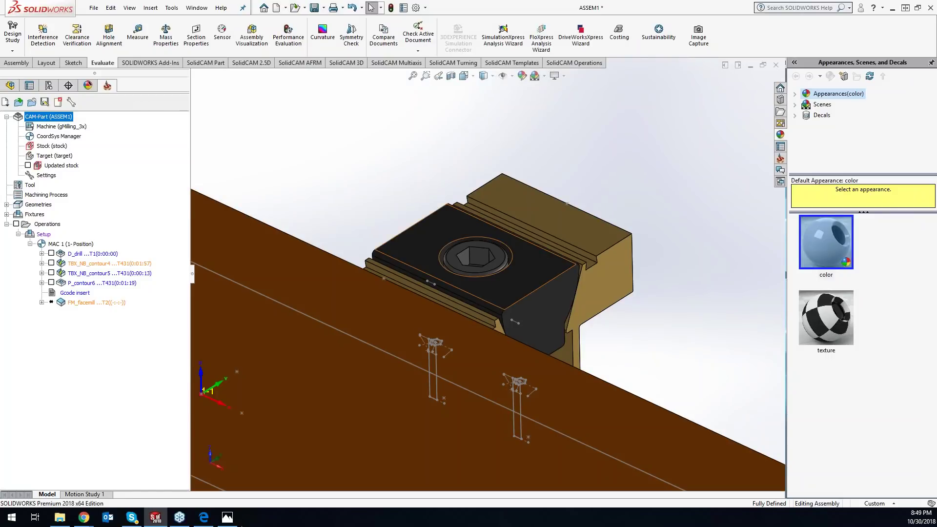
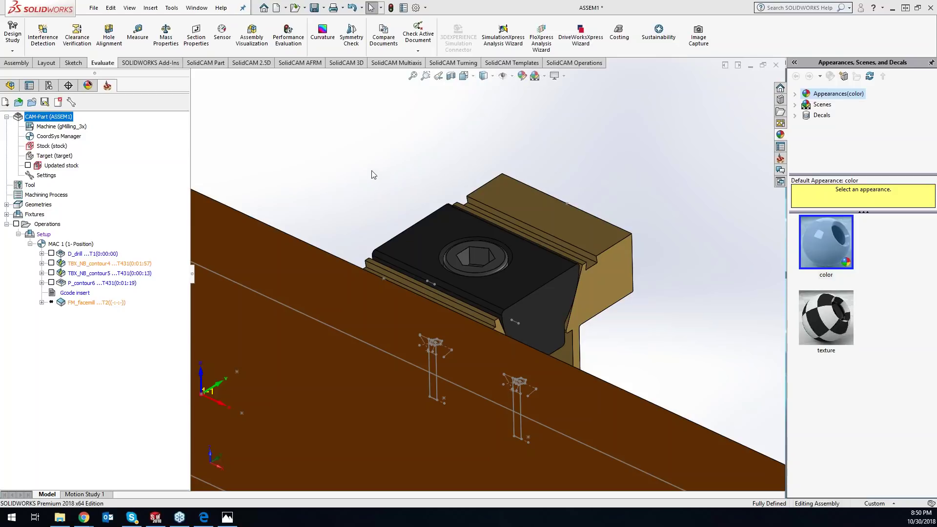
Clean up the CAM-Part with all removal options selected, including GCode files, updated stock models, and unused geometries, fixtures and tools
scroll(373, 175, "up", 5)
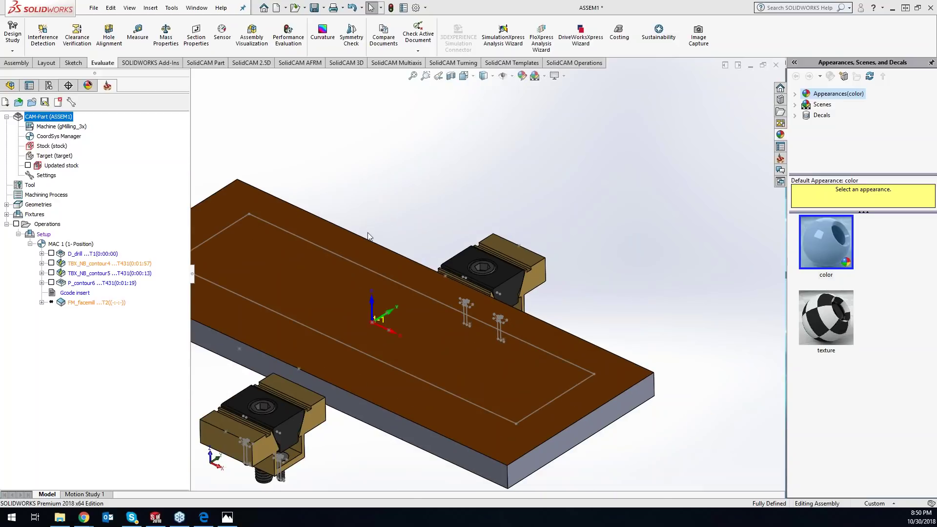
scroll(369, 233, "up", 3)
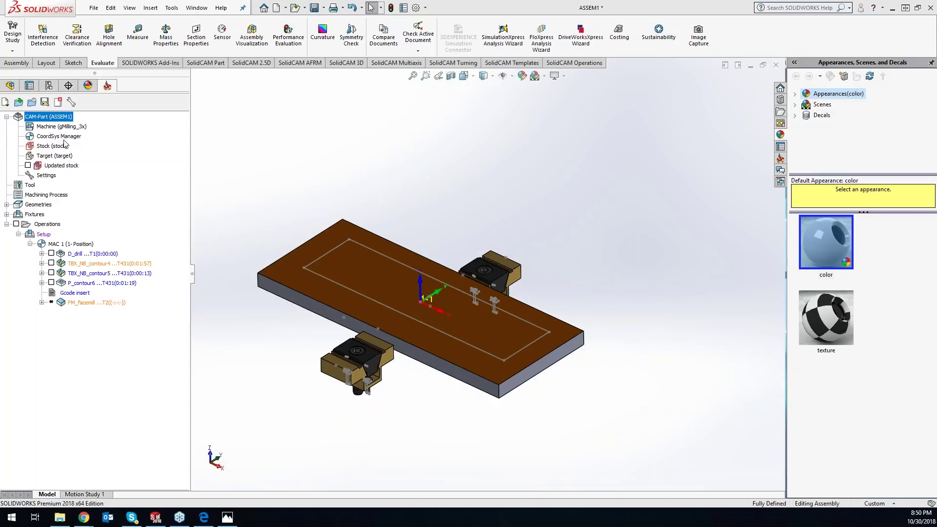
right_click(62, 118)
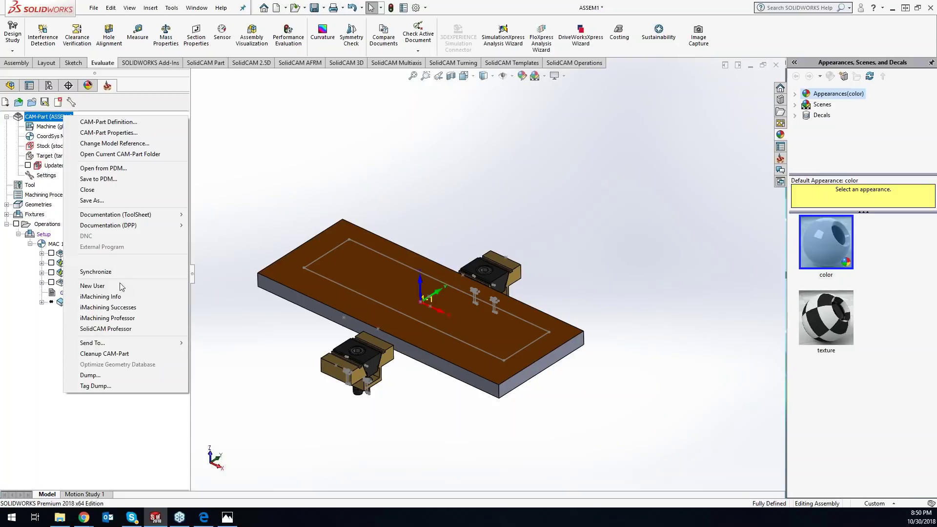
left_click(127, 357)
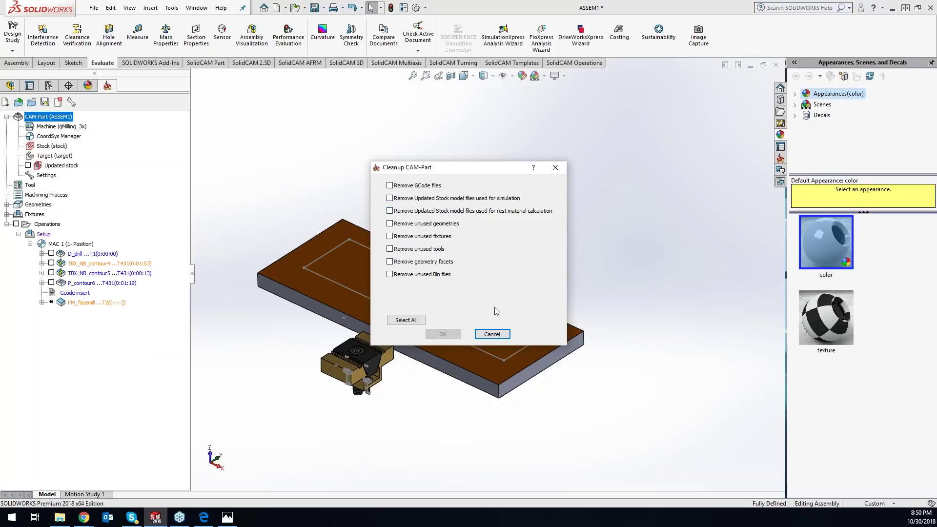
left_click(403, 320)
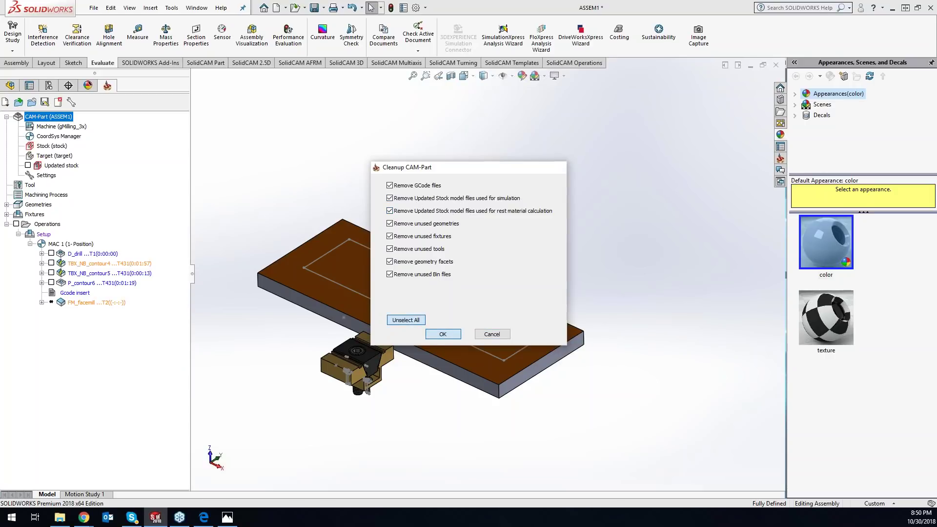
left_click(449, 334)
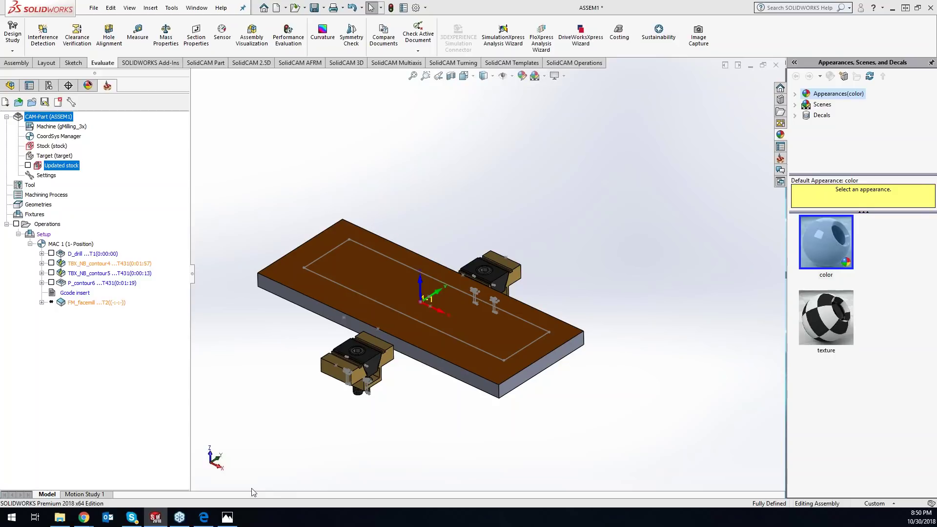
left_click(154, 520)
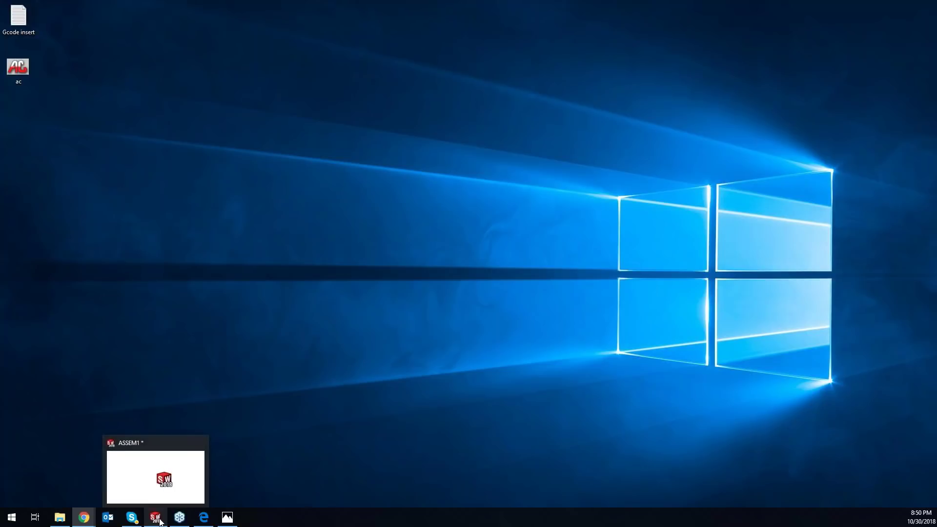
left_click(159, 520)
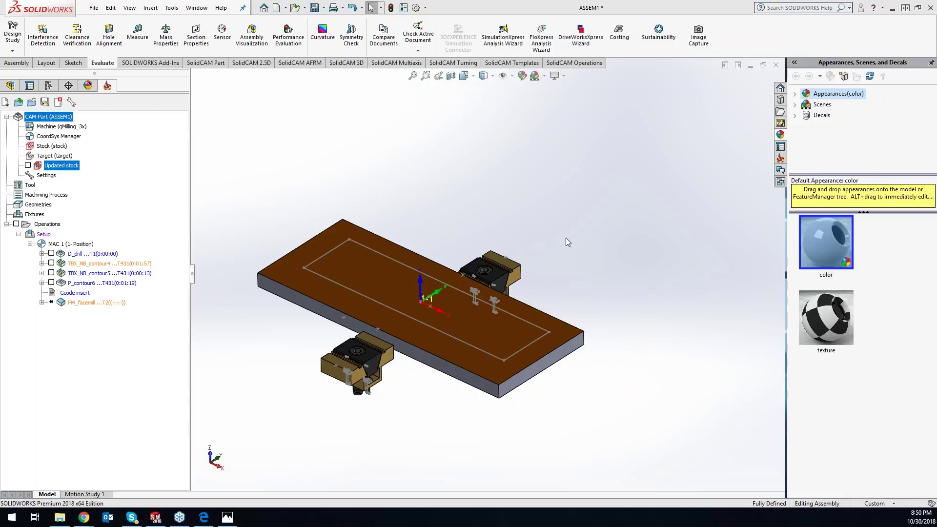
Minimize the current window, dismiss the journal file warning, and switch to a second SolidWorks session
left_click(892, 9)
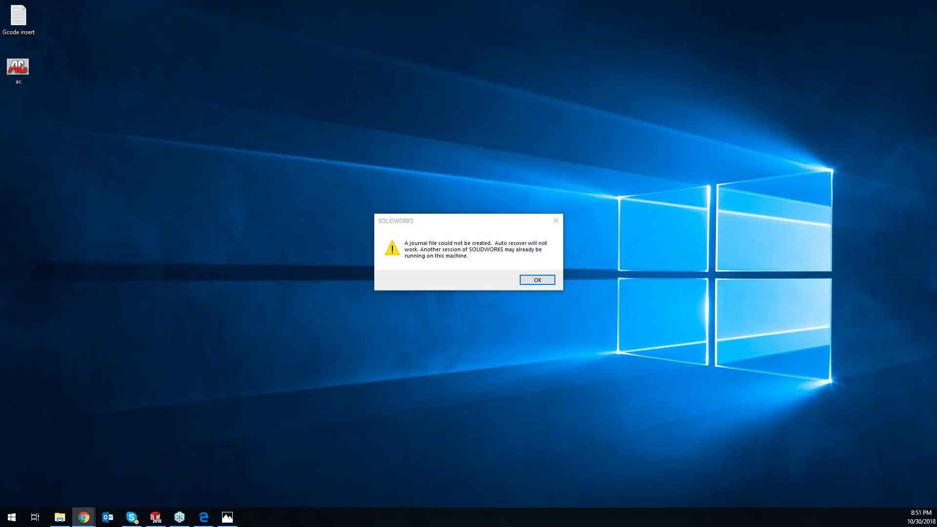
left_click(536, 281)
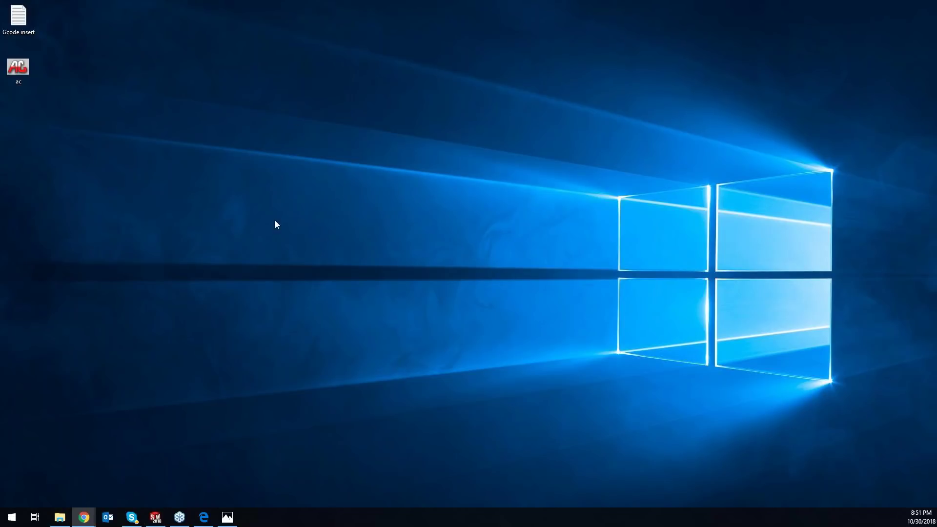
left_click(155, 517)
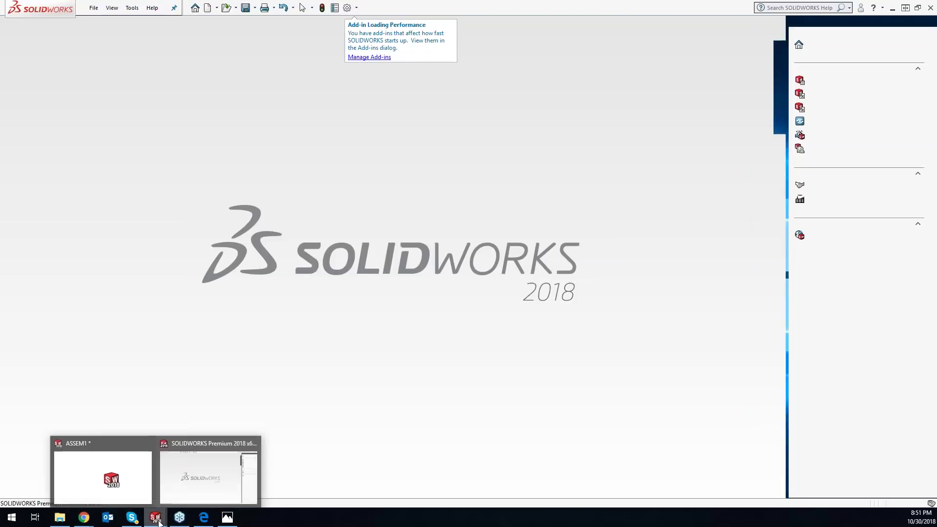
Start opening a CAM-Part in the second session and browse from the C: drive through Public Documents to the SolidCAM2018 folder
left_click(139, 10)
mouse_move(154, 46)
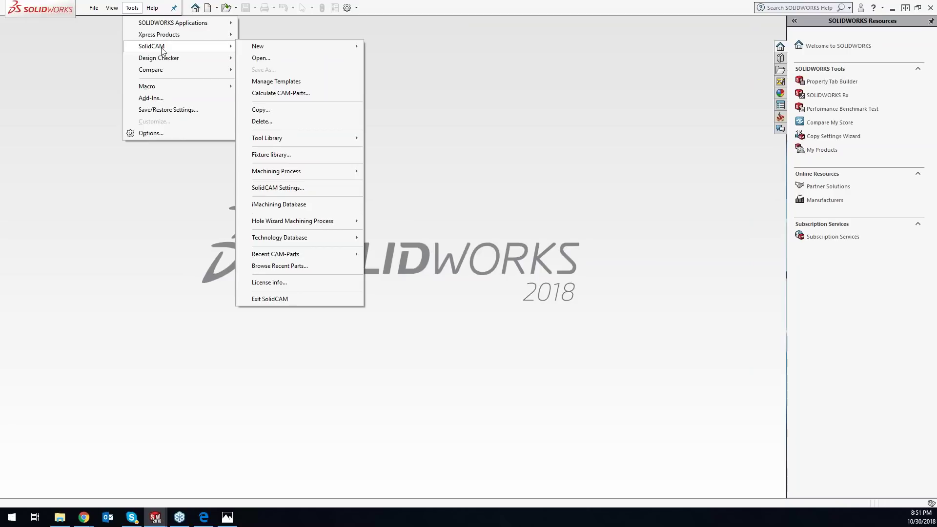
left_click(249, 59)
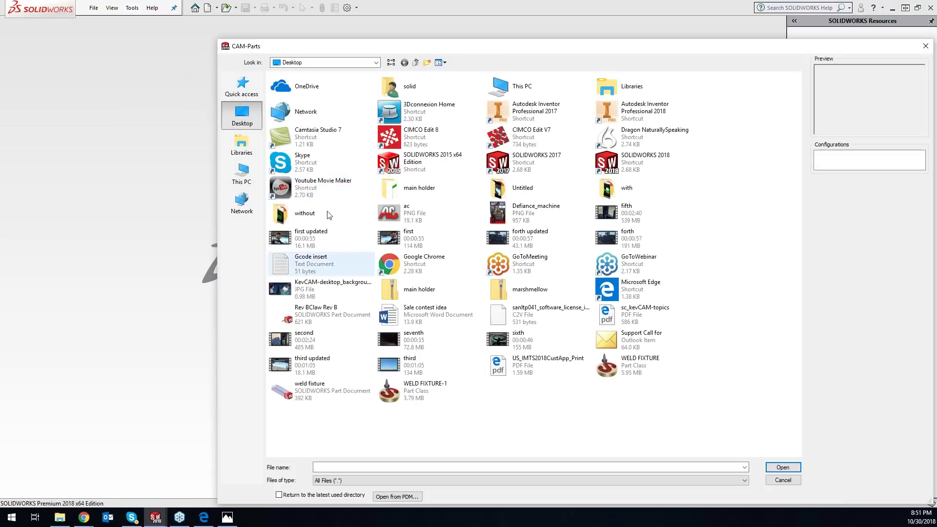
left_click(241, 174)
double_click(293, 160)
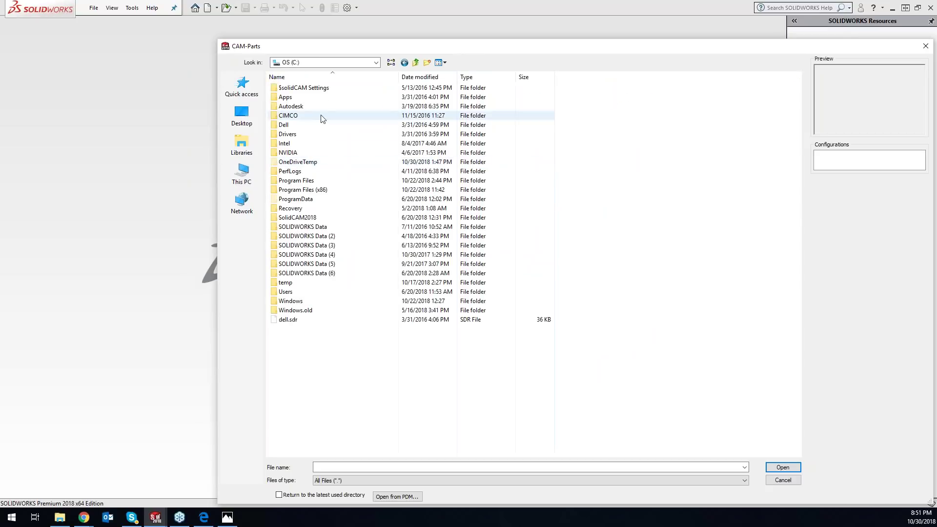
double_click(286, 293)
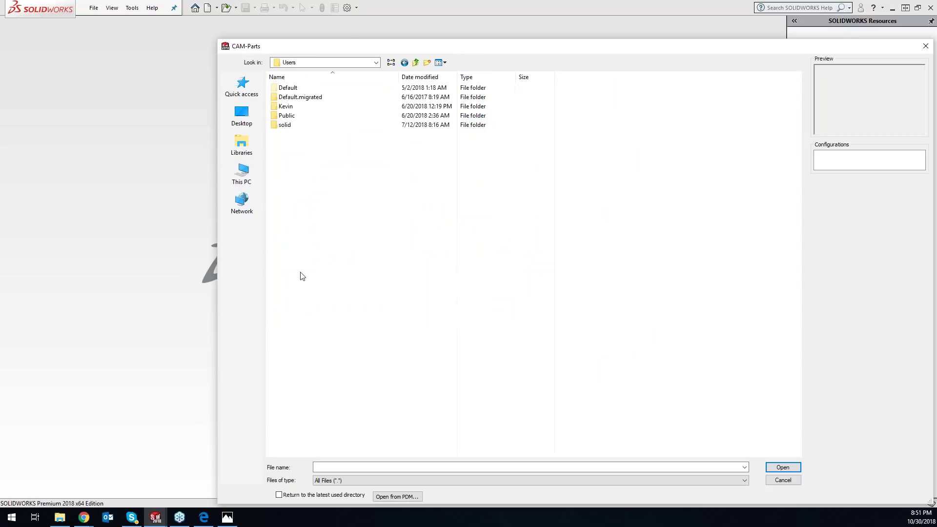
double_click(296, 117)
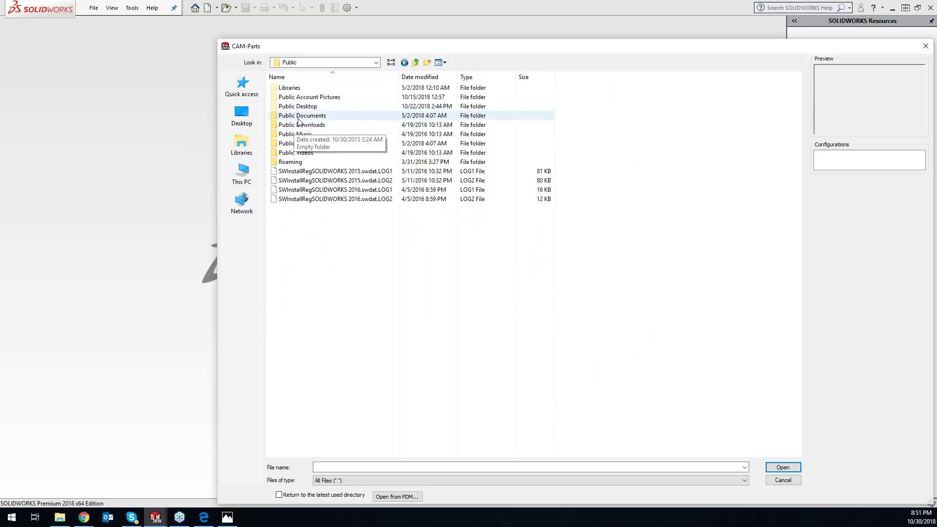
double_click(297, 116)
left_click(294, 107)
double_click(294, 107)
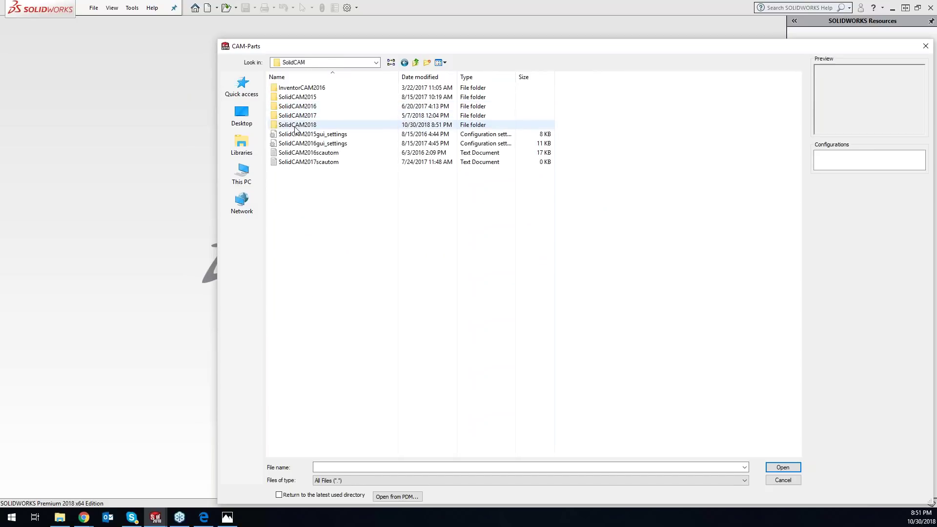
double_click(293, 124)
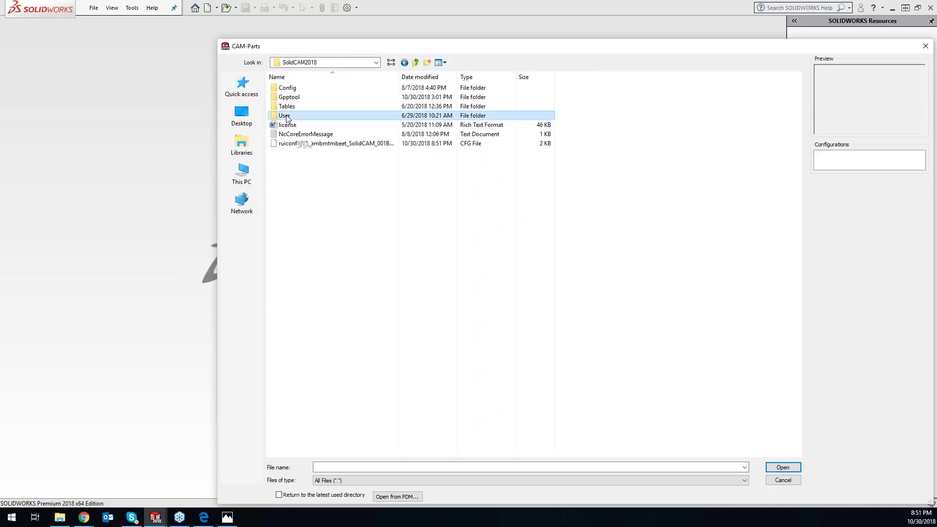
Open the 2_5D_Milling_1 CAM-Part from User, Getting_Started_Examples, SW, continuing with the Temporary Folder version
double_click(286, 115)
left_click(299, 90)
double_click(299, 90)
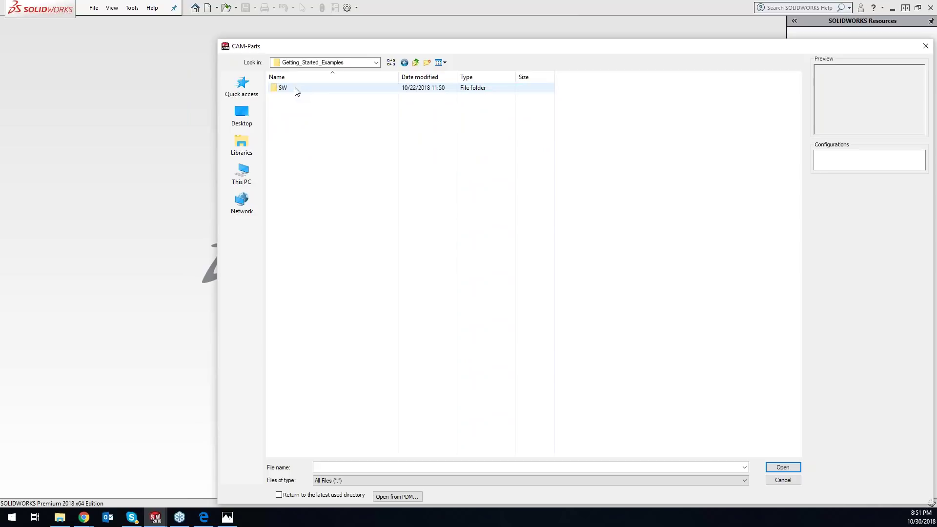
double_click(296, 90)
left_click(298, 91)
left_click(778, 467)
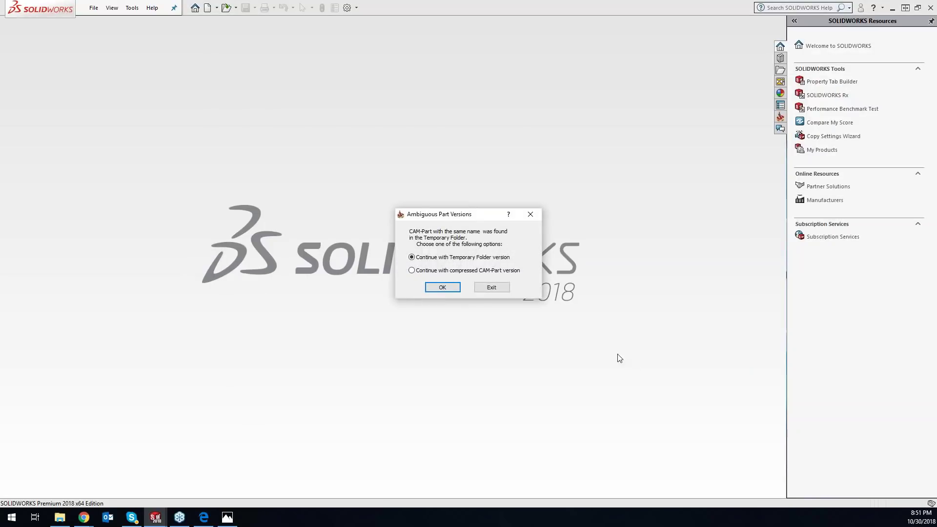
left_click(441, 288)
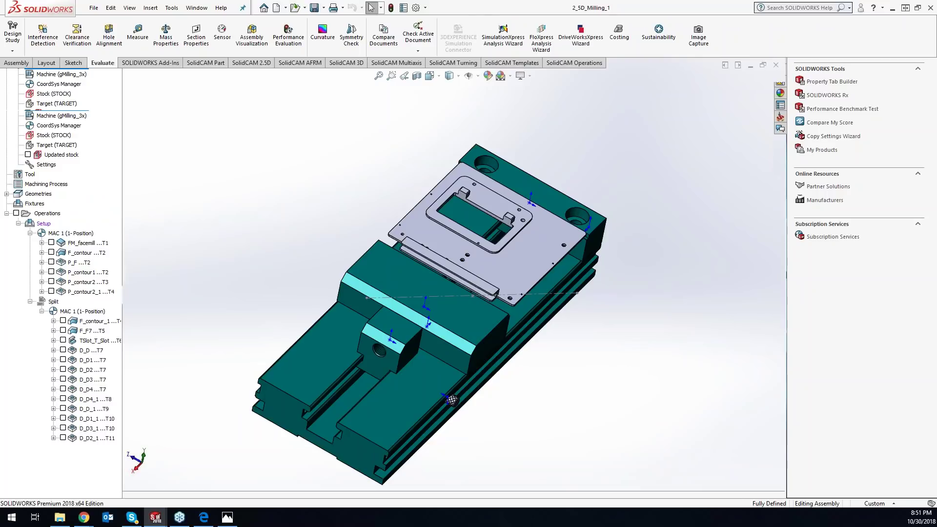
Switch to the ASSEM1 session and float its window over the 2_5D_Milling_1 session
mouse_move(159, 518)
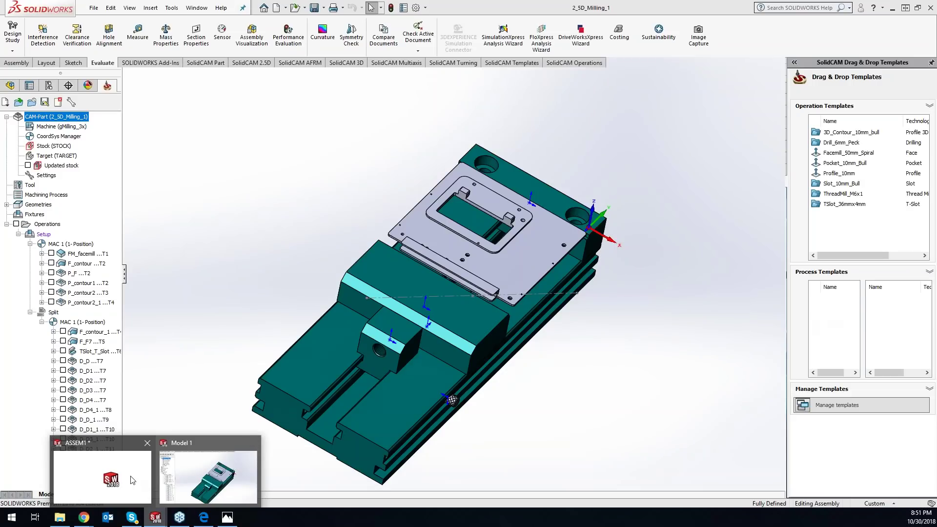
left_click(133, 480)
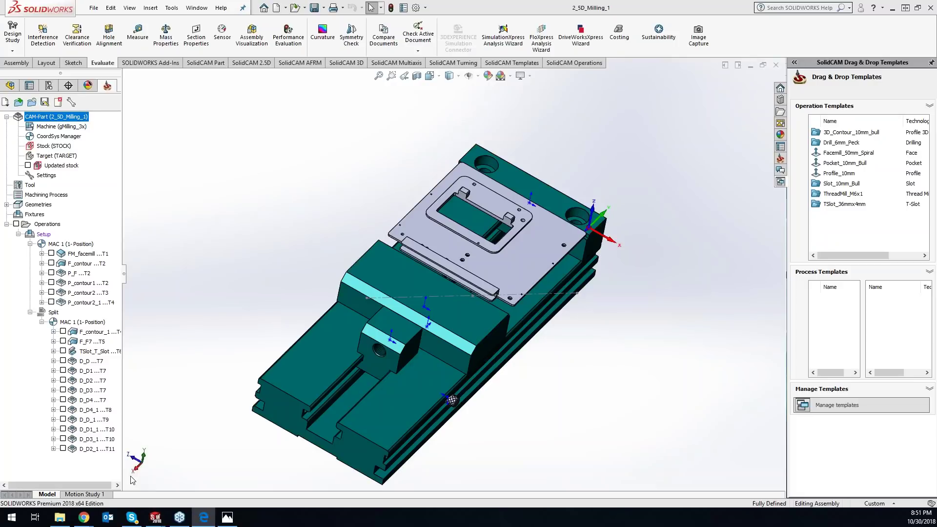
left_click_drag(524, 13, 504, 98)
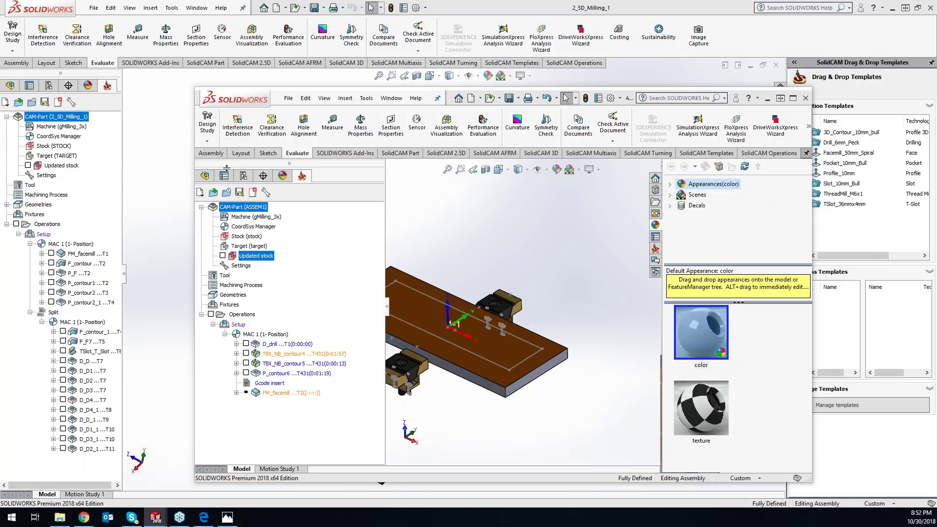
Close the 2_5D_Milling_1 session and maximize the ASSEM1 window
left_click(173, 196)
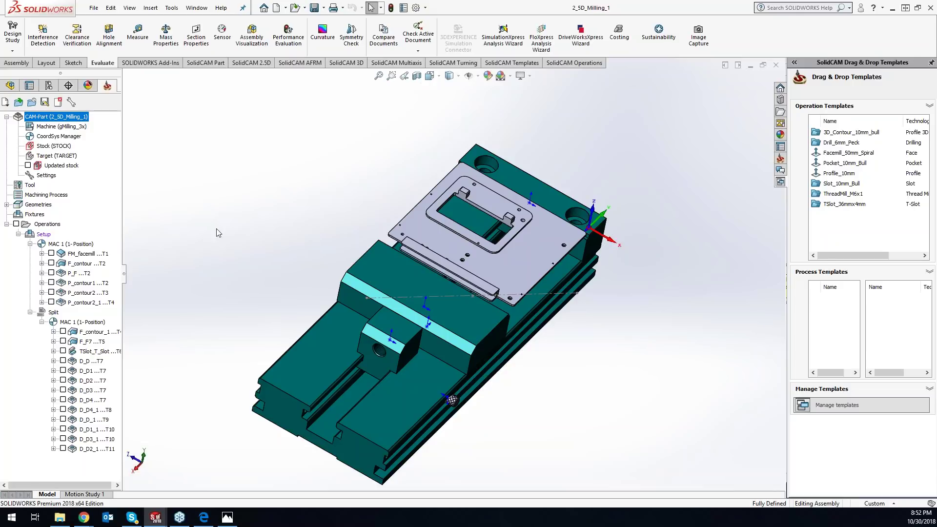
left_click(776, 66)
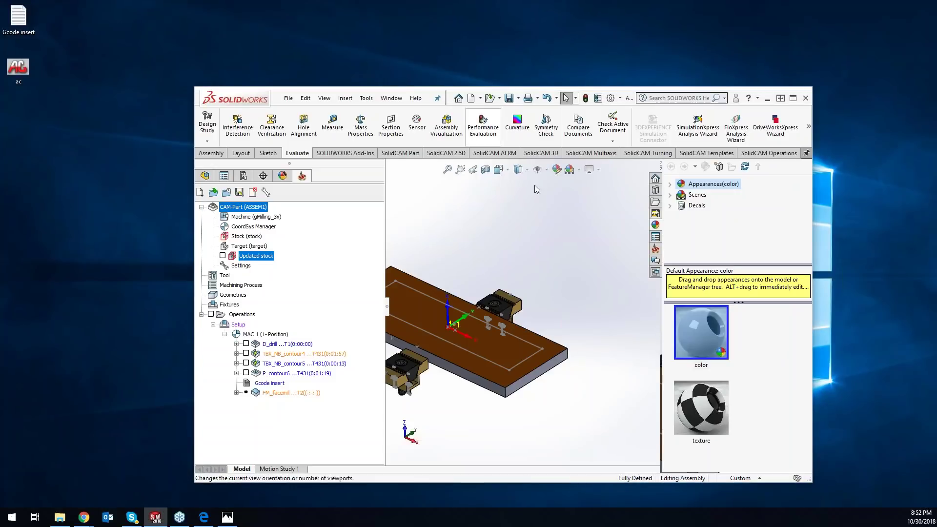
left_click(793, 99)
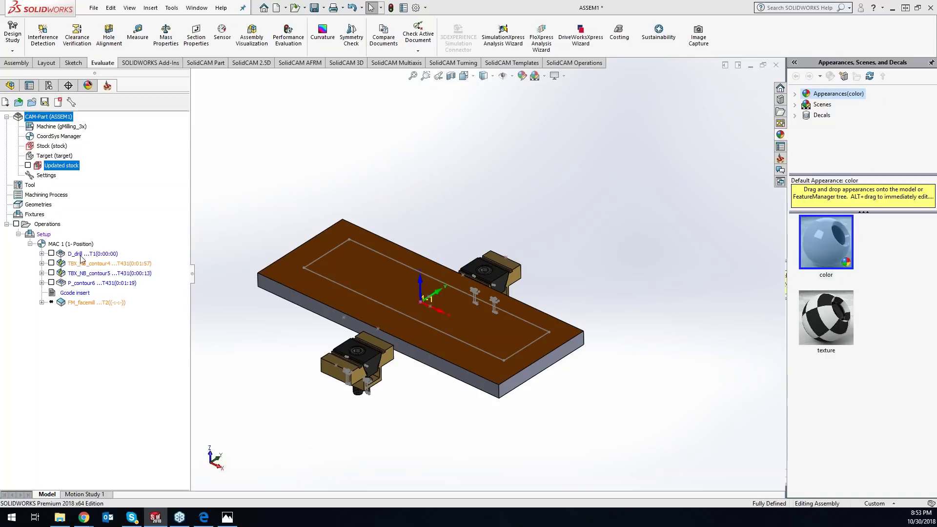
View the D_drill operation's settings and close the operation without editing it
left_click(80, 255)
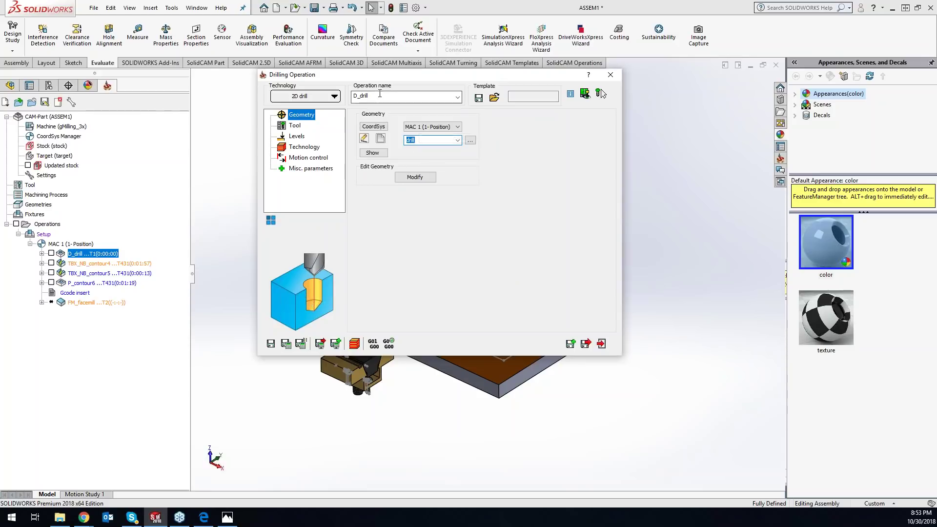
left_click_drag(406, 76, 448, 125)
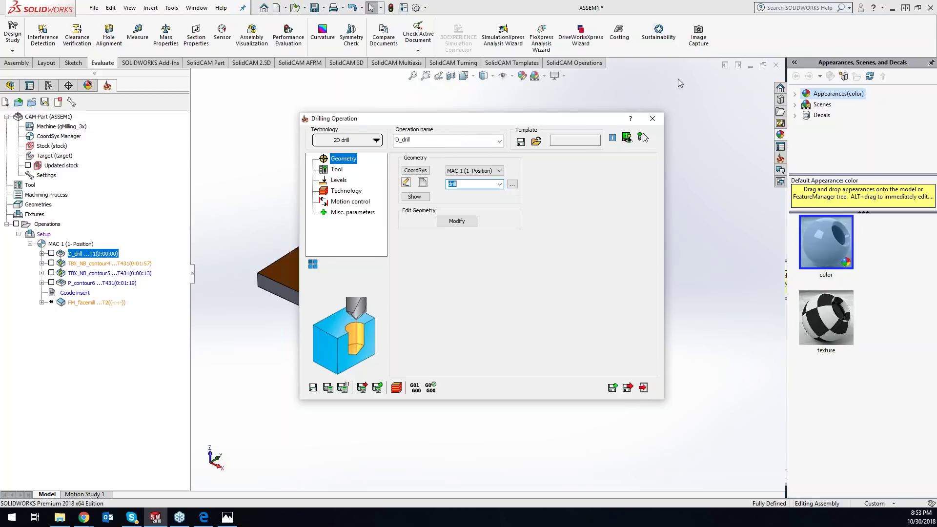
left_click(652, 119)
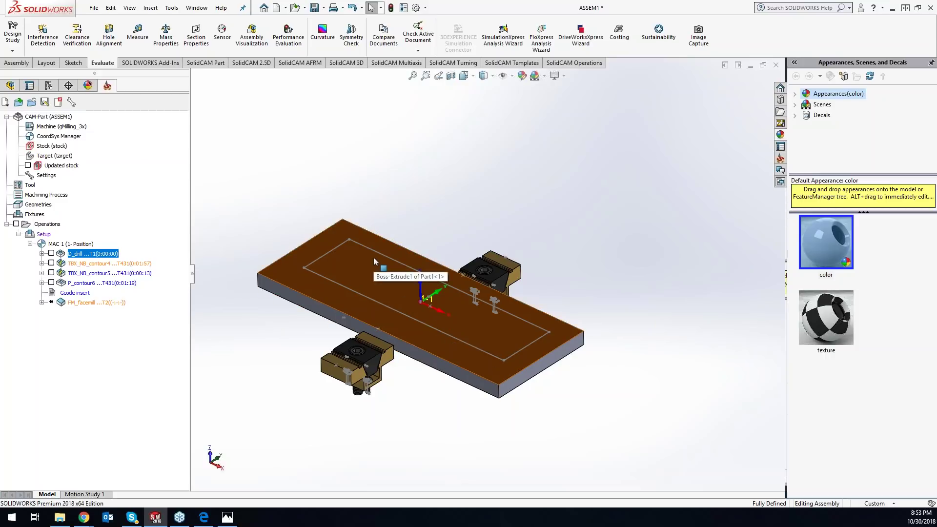
Select all operations from D_drill to FM_facemill and view the commands available for them, including Create Template
left_click(97, 303, "shift")
right_click(95, 282)
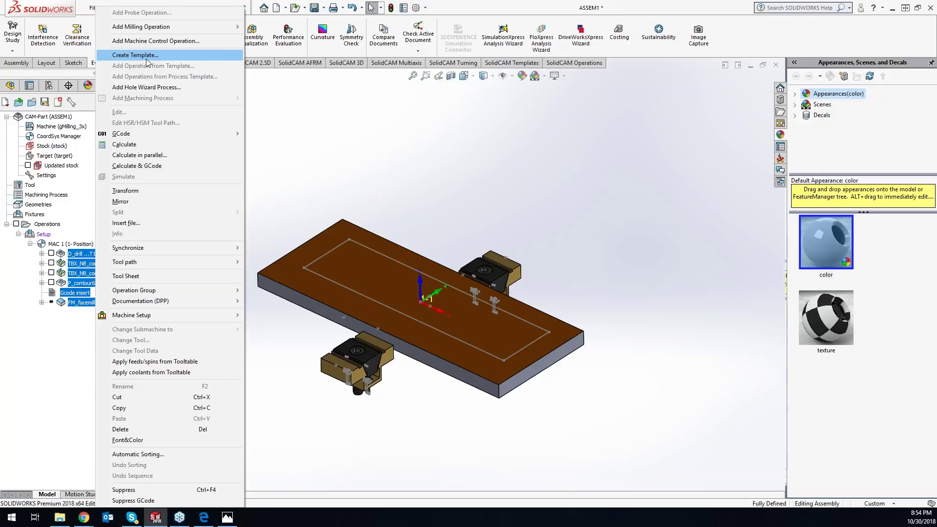
left_click(408, 150)
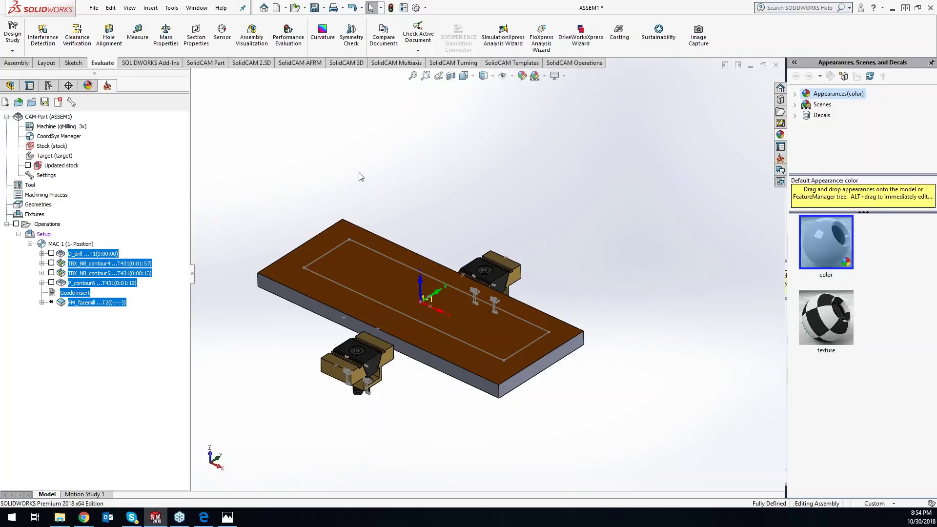
Save a copy of the CAM-Part under the name ASSEM2 in the "SolidCAM can do this" folder
right_click(69, 120)
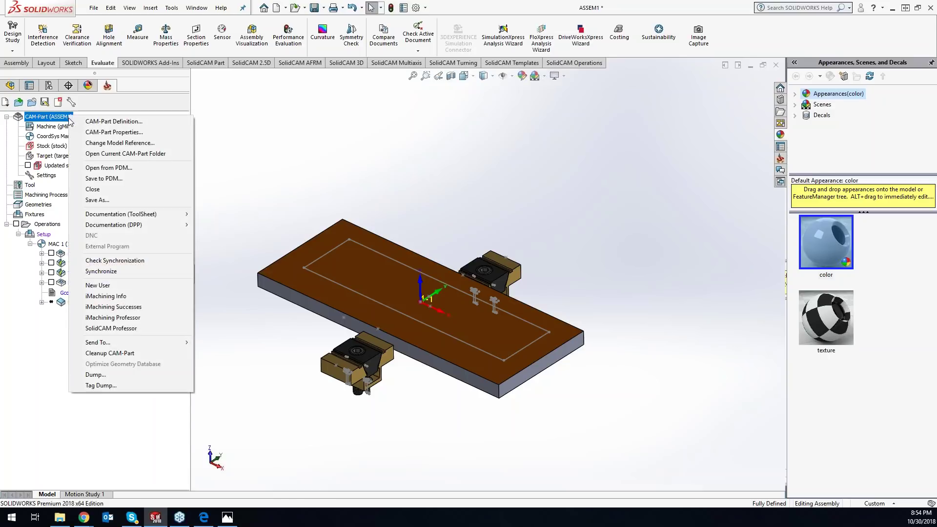
left_click(114, 200)
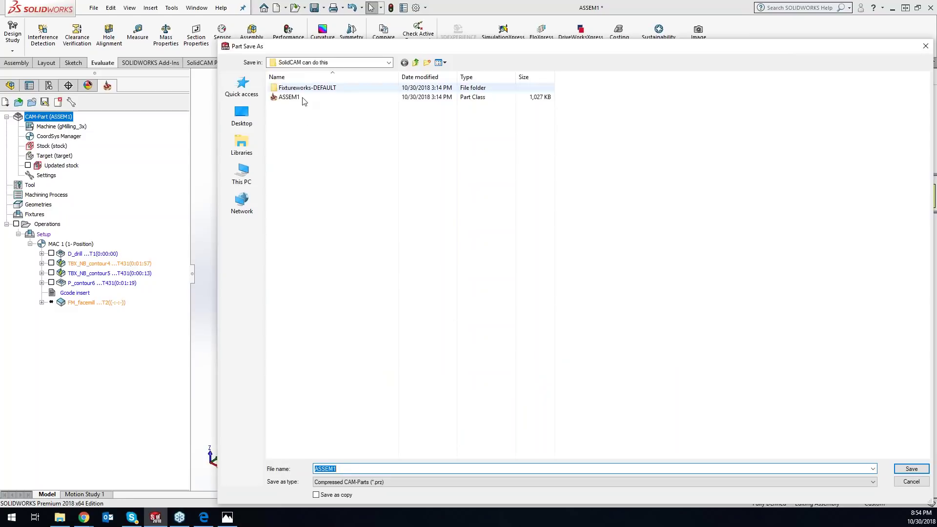
left_click(357, 468)
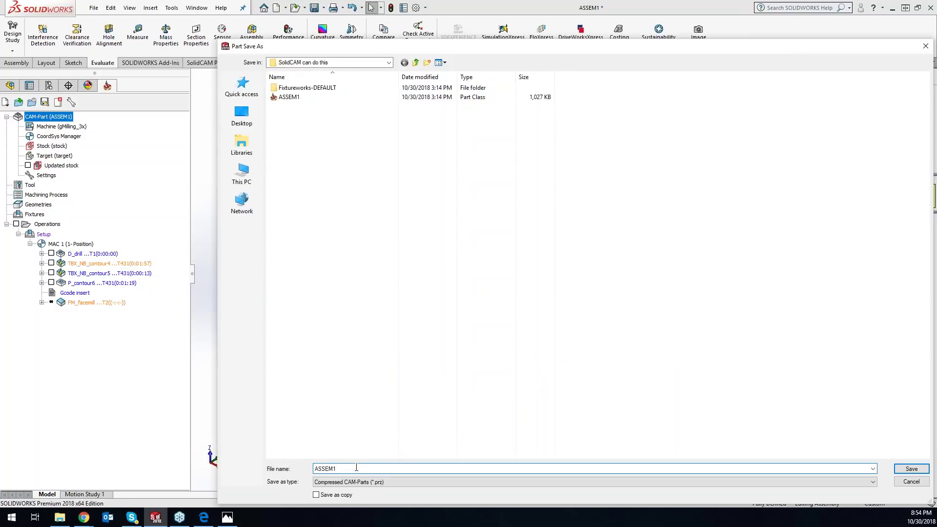
key("BackSpace")
type("2")
left_click(911, 481)
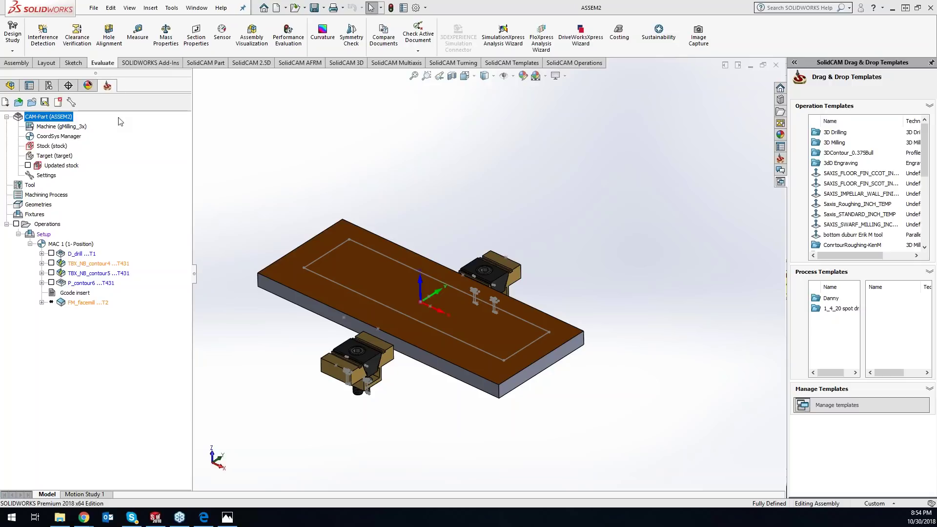
Start changing the ASSEM2 CAM-Part's model reference and browse the "SolidCAM can do this" folder for a replacement assembly
right_click(51, 119)
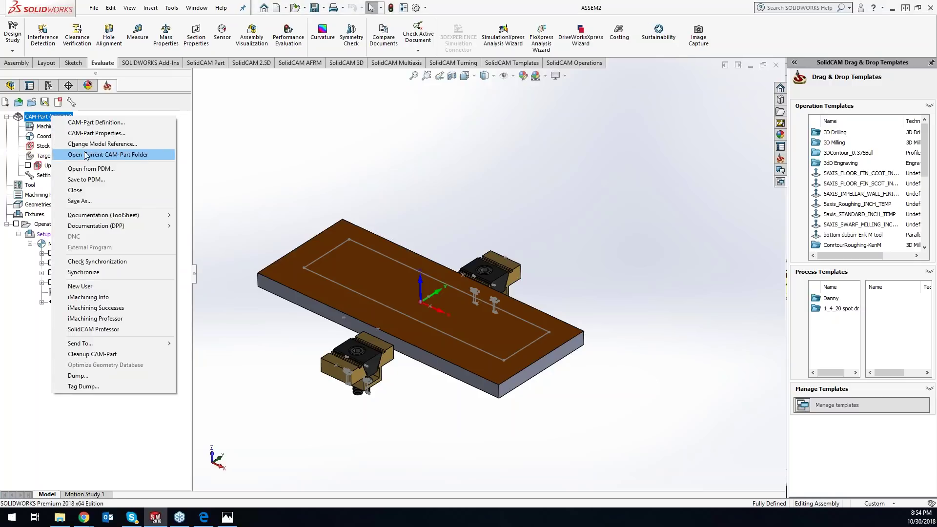
left_click(103, 144)
left_click(97, 167)
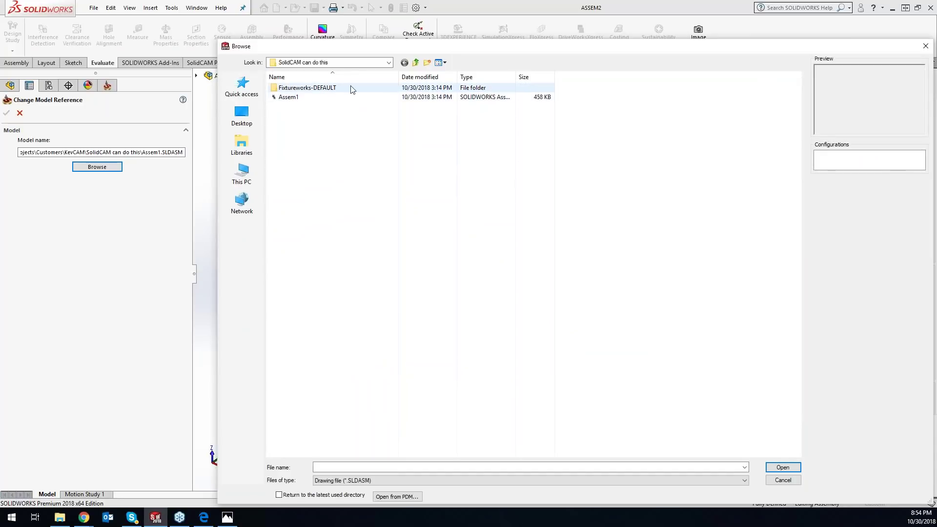
left_click(415, 62)
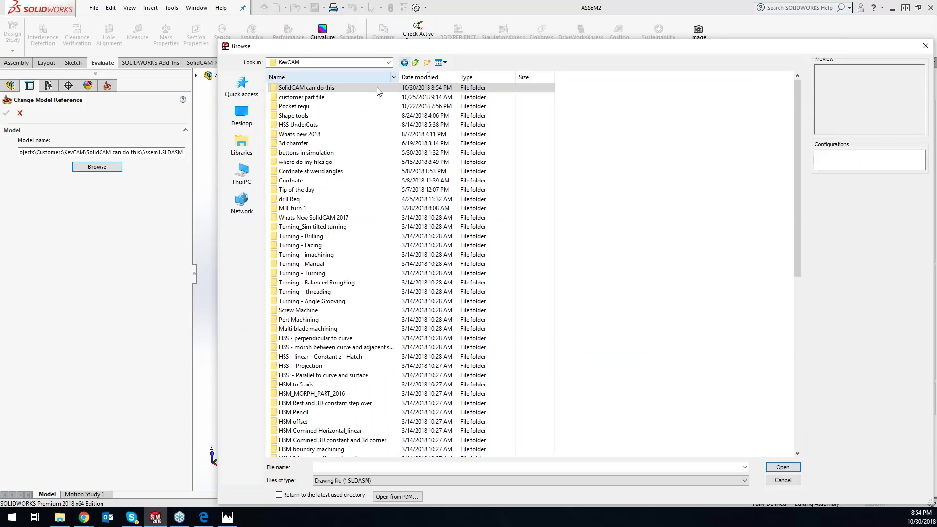
double_click(306, 88)
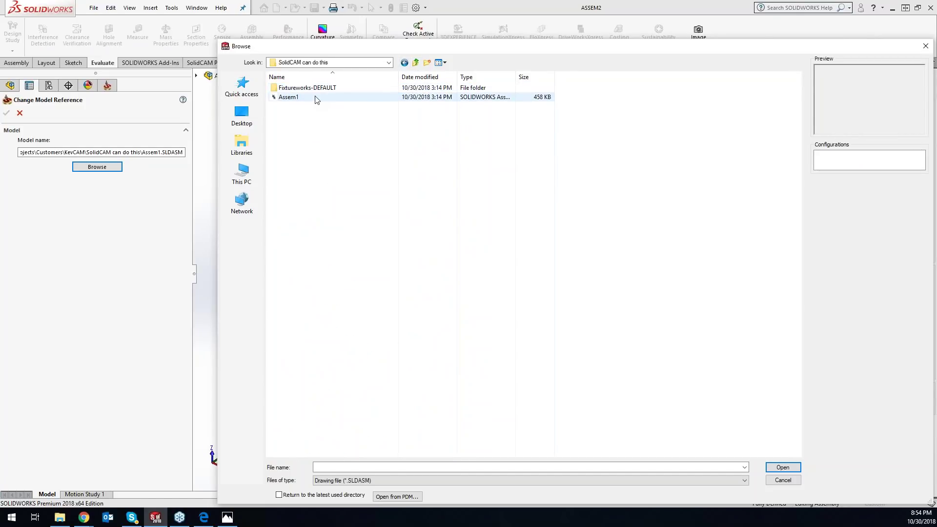
left_click(627, 480)
left_click(628, 480)
Replace the CAM-Part's design model with the Fixtureworks-DEFAULT assembly from the Fixtureworks-DEFAULT folder
left_click(307, 88)
double_click(307, 88)
left_click(313, 90)
left_click(780, 468)
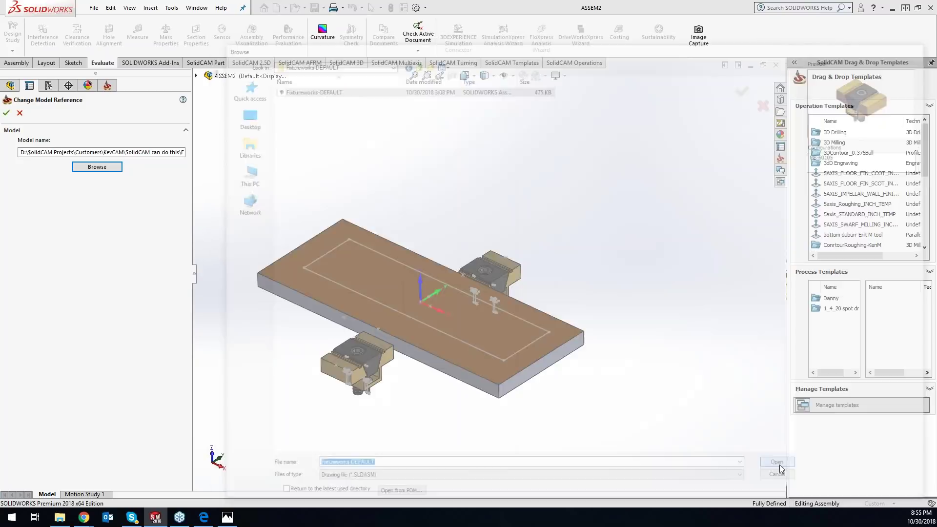
left_click(6, 113)
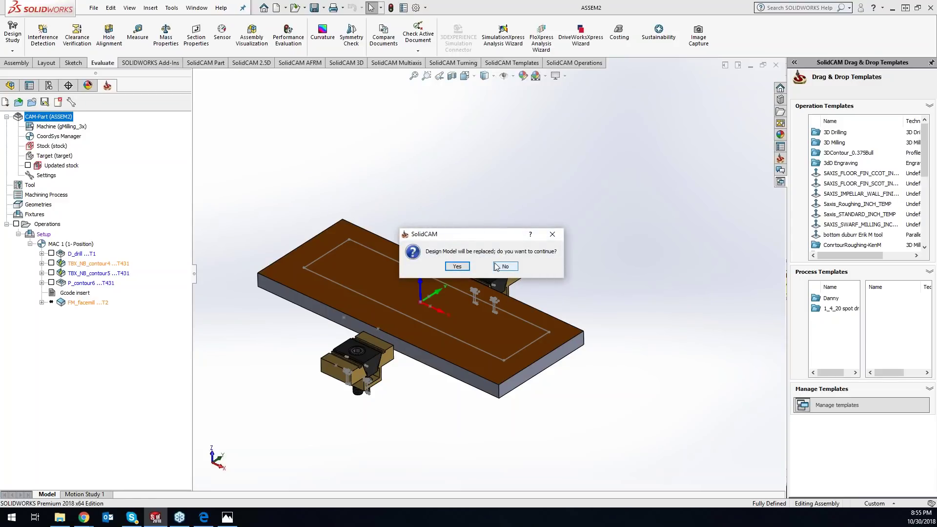
left_click(457, 267)
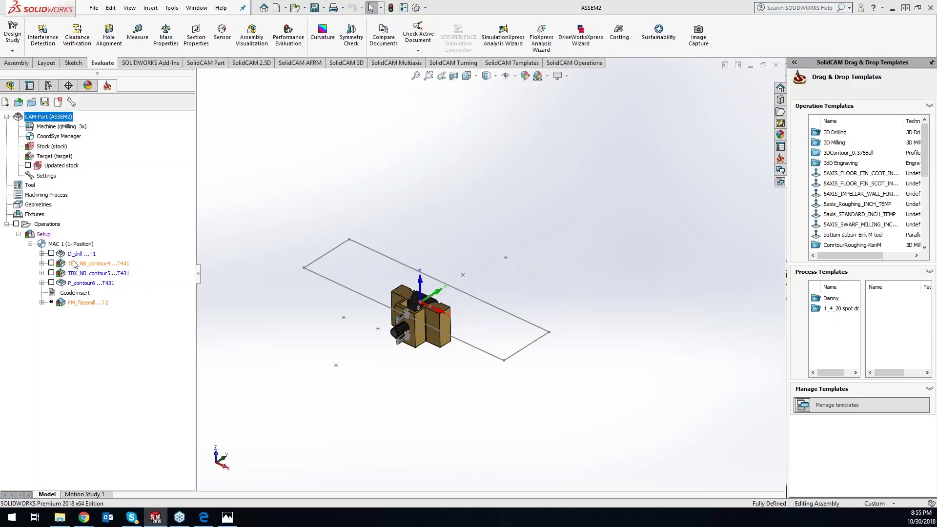
Synchronize and calculate all operations in the ASSEM2 CAM-Part
right_click(47, 225)
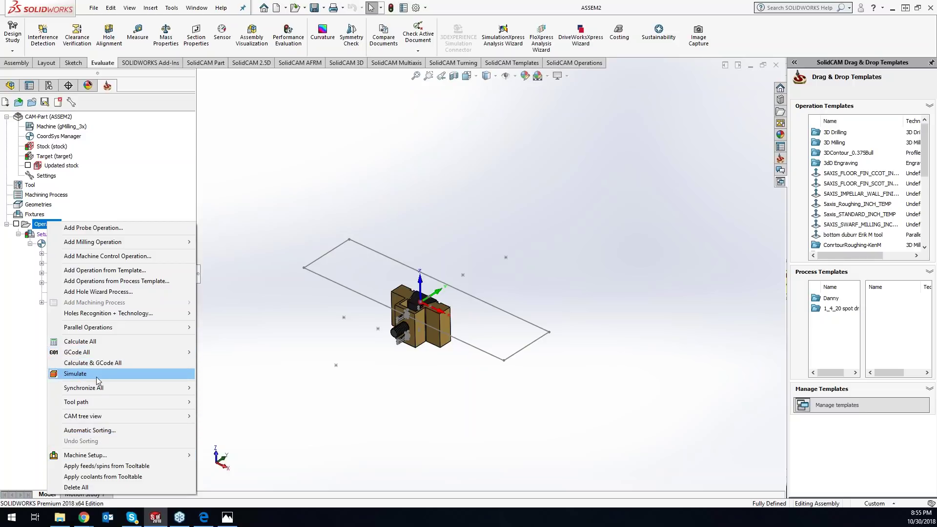
mouse_move(100, 388)
left_click(246, 409)
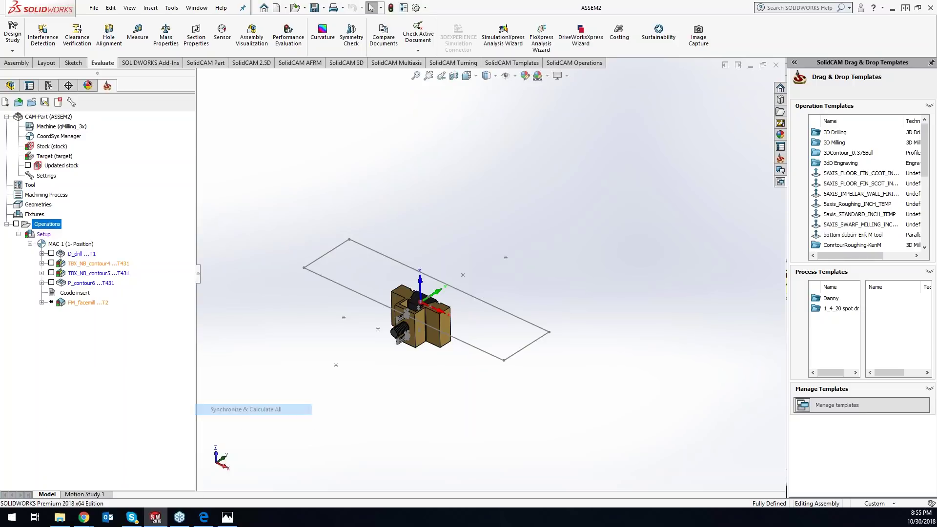
left_click(457, 266)
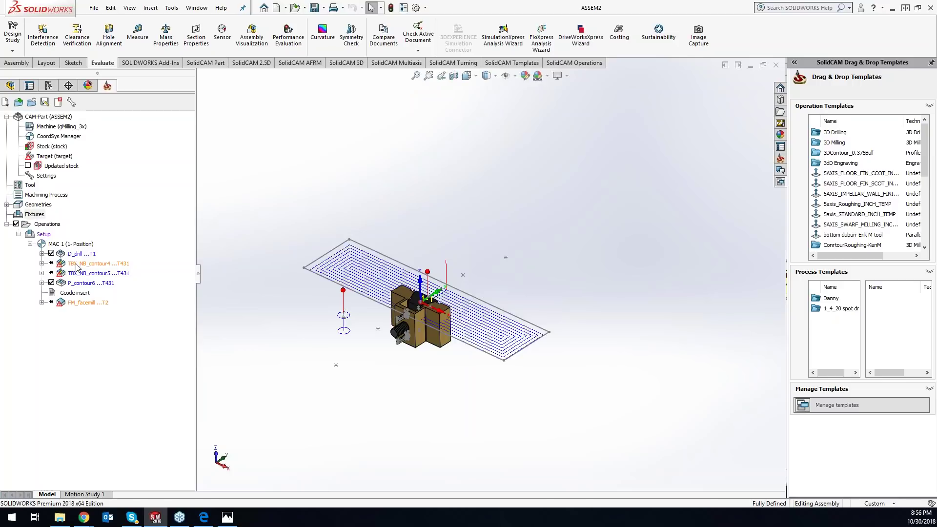
Expand the TBX_NB_contour4 operation and view the commands available for its contour4 geometry
left_click(42, 264)
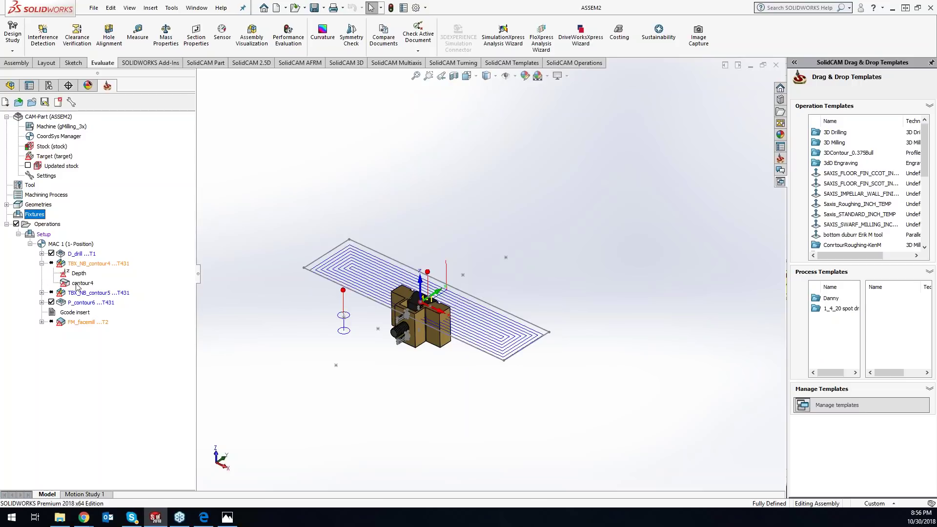
right_click(77, 285)
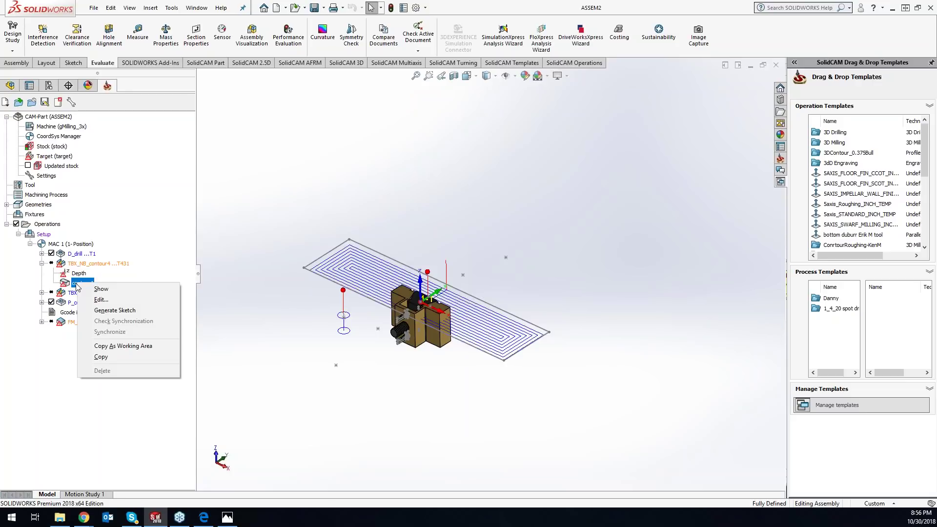
key("Escape")
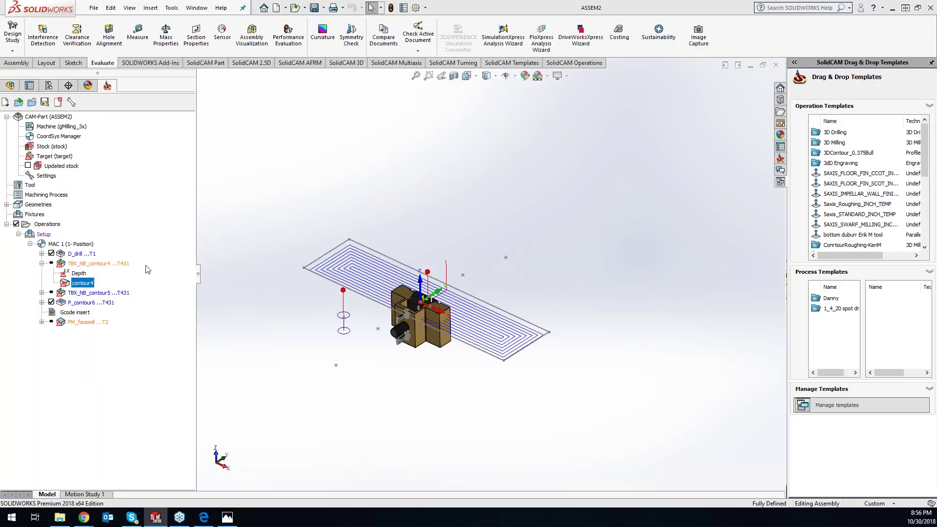
Close the ASSEM2 CAM-Part and open ASSEM1.prz from the recent CAM-Parts
right_click(63, 118)
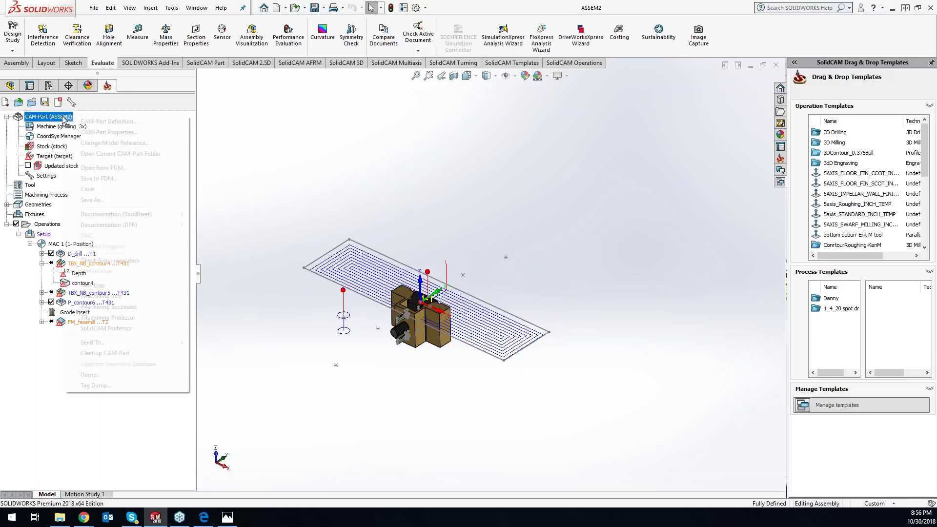
left_click(88, 189)
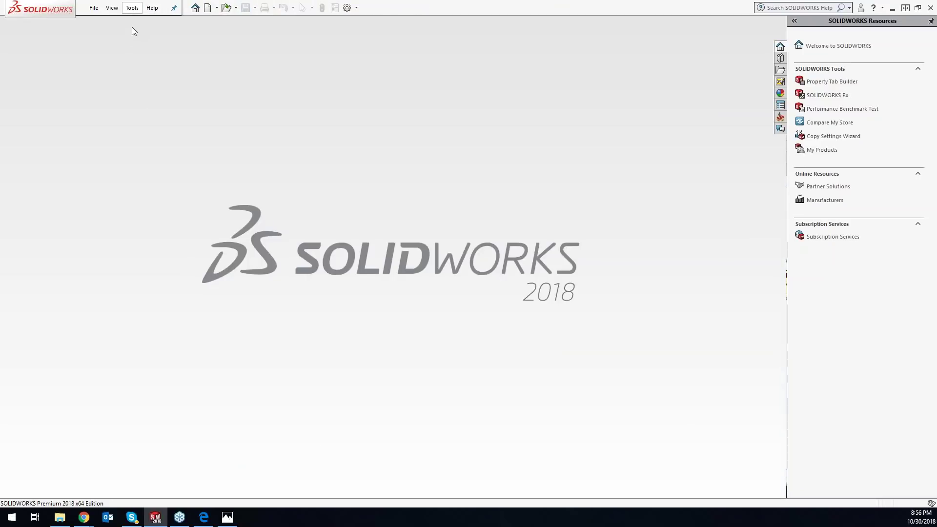
left_click(132, 8)
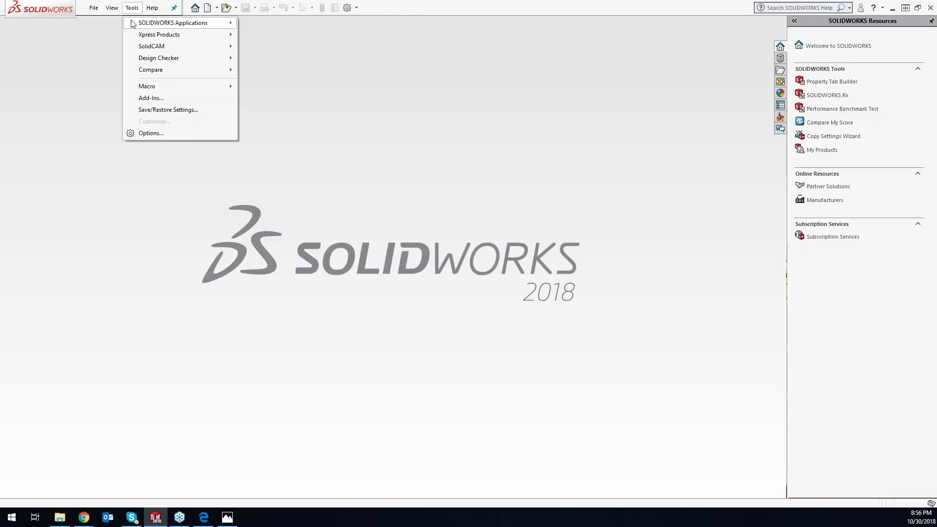
mouse_move(161, 46)
mouse_move(312, 258)
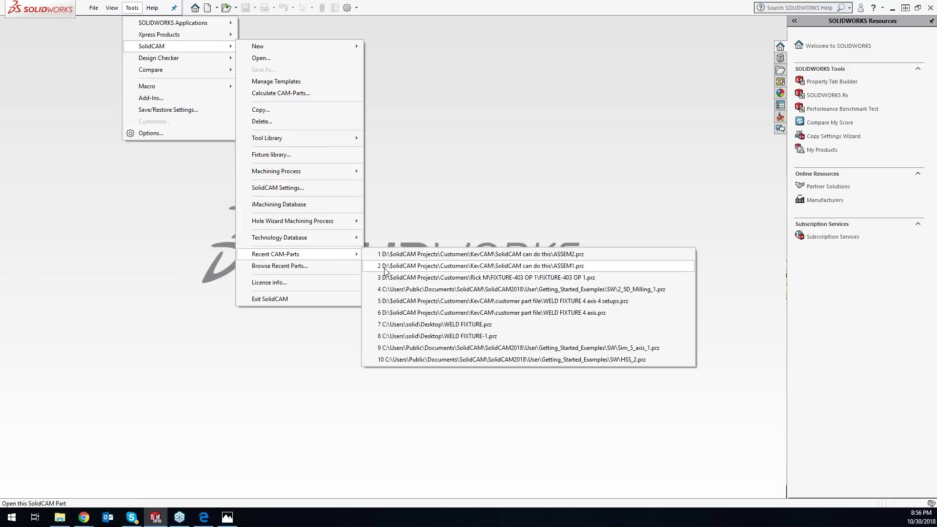
left_click(386, 268)
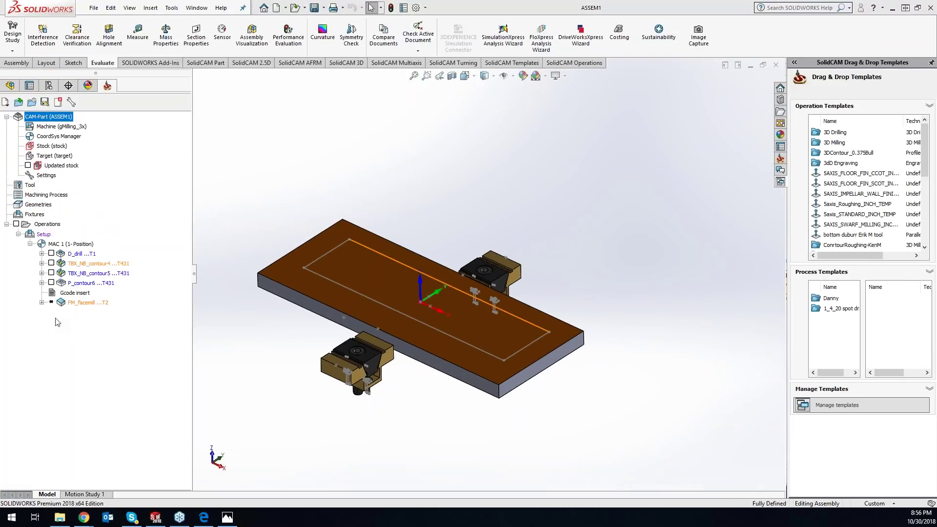
Inspect the chain of the TBX_NB_contour5 operation's contour5 geometry in Geometry Edit, then leave without changes
left_click(43, 273)
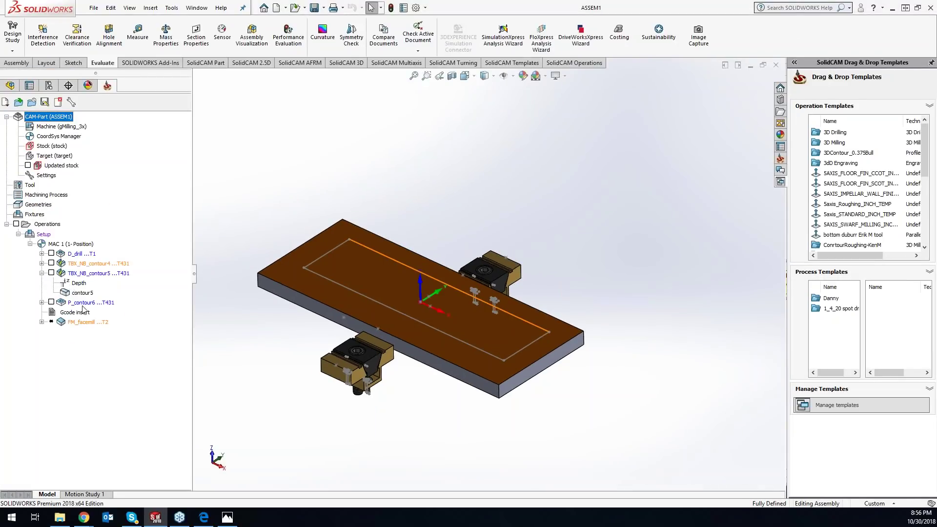
right_click(81, 294)
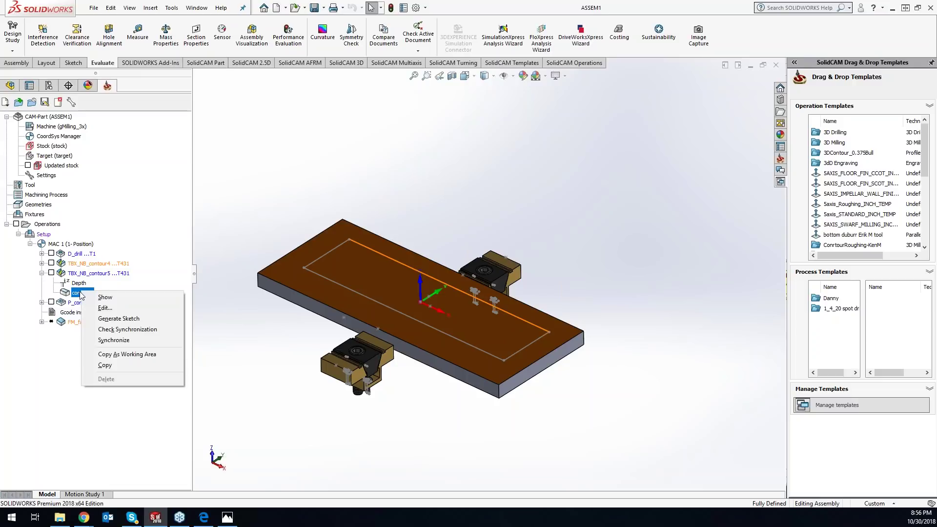
left_click(100, 308)
left_click(446, 338)
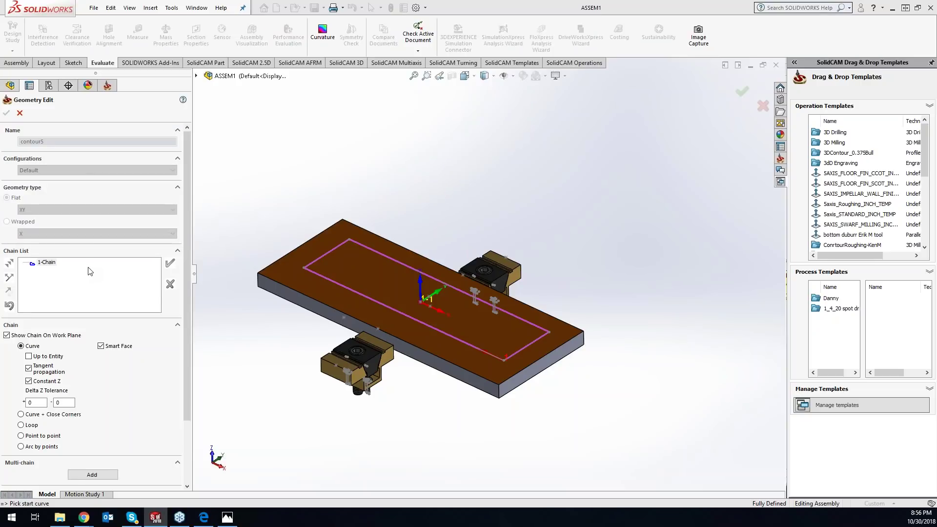
left_click(20, 113)
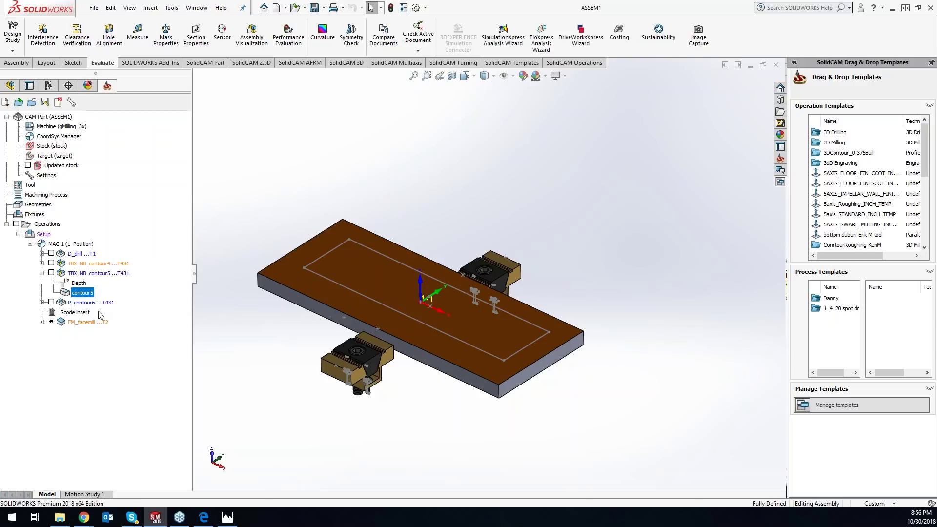
Assign the contour5 geometry to the TBX_NB_contour4 temporary bridges operation, then save and calculate it
left_click(108, 265)
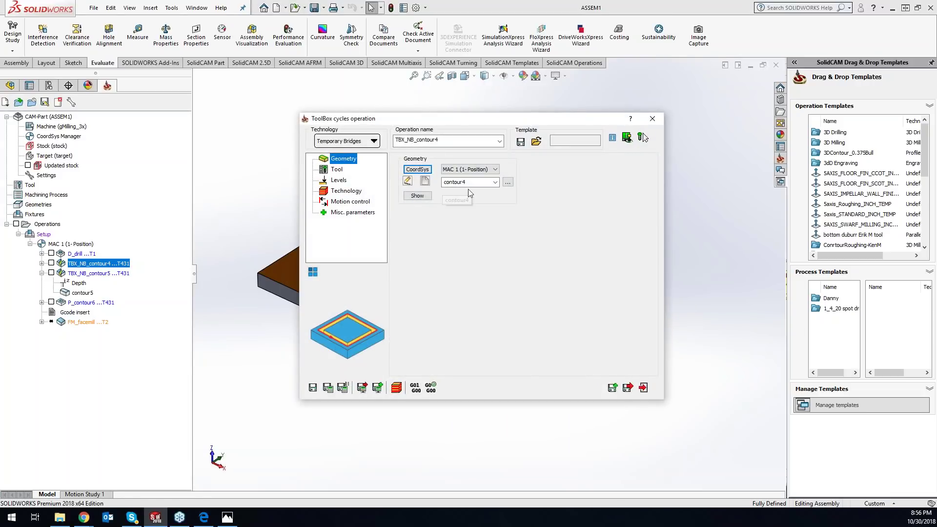
left_click(491, 185)
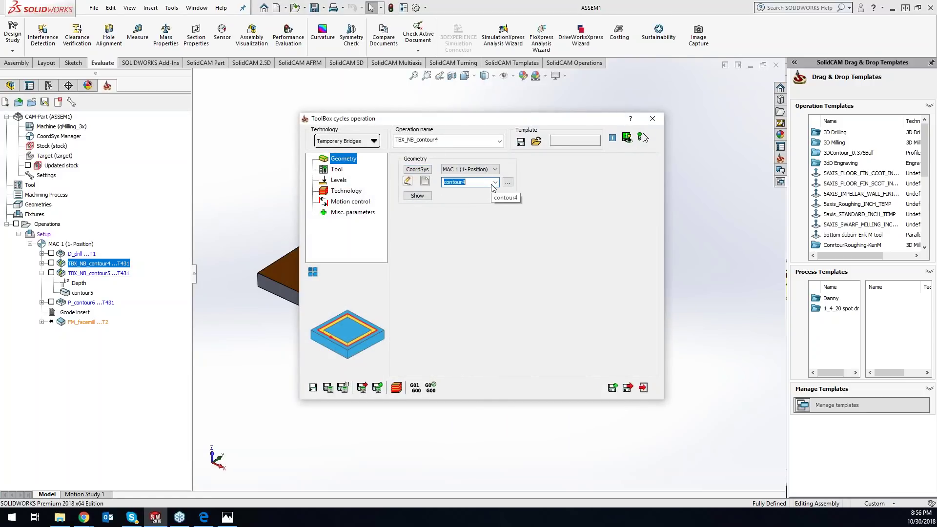
left_click(494, 183)
left_click(461, 201)
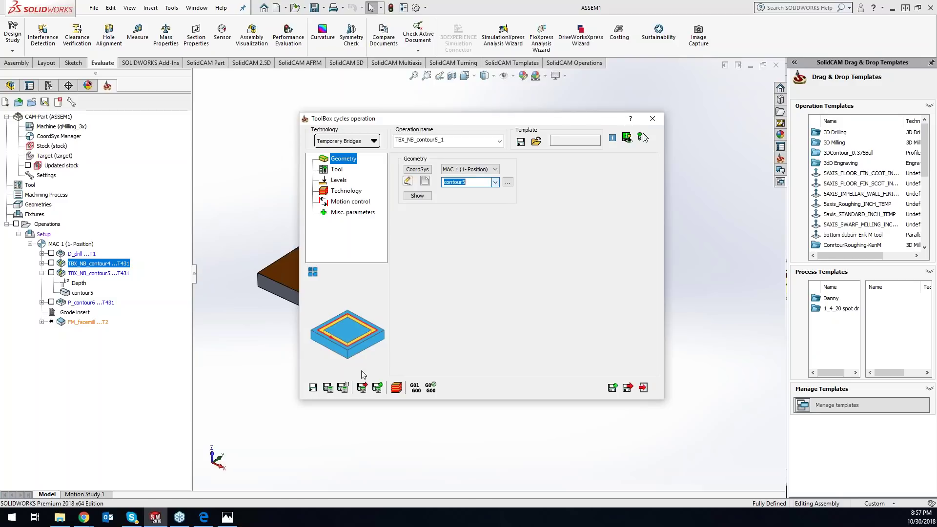
left_click(328, 387)
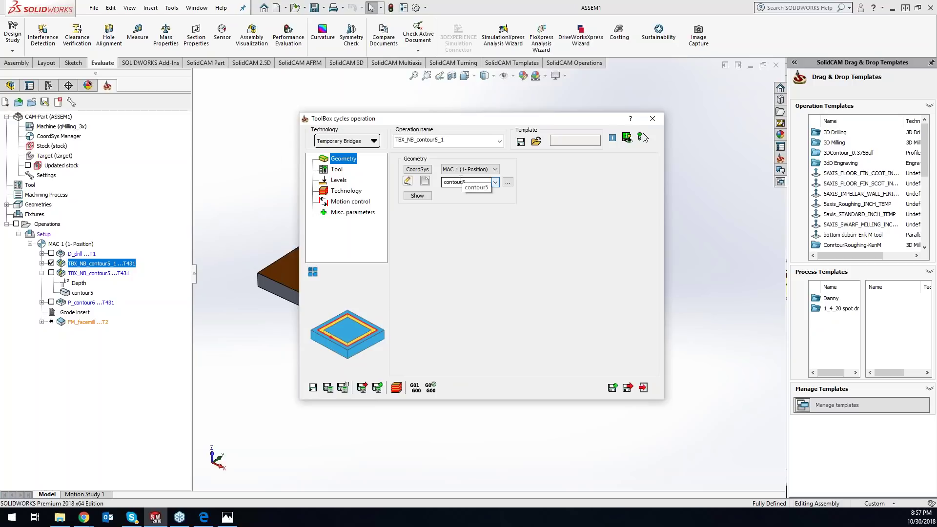
left_click(652, 119)
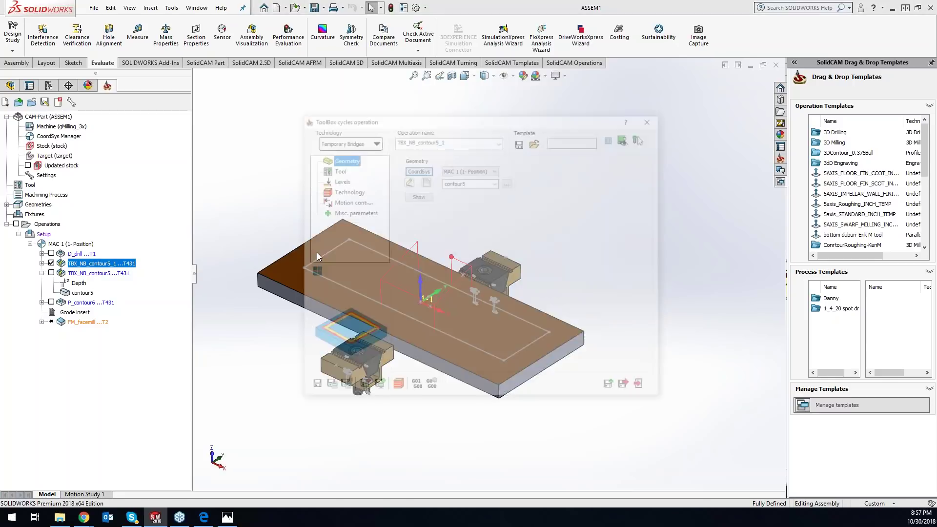
Try to edit the shared contour5 geometry from within the TBX_NB_contour5_1 operation
left_click(407, 181)
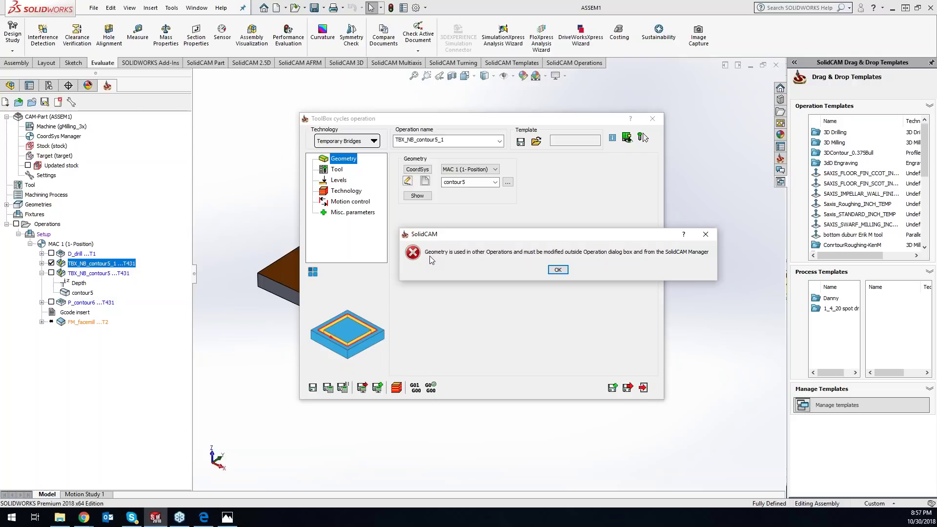
left_click(558, 269)
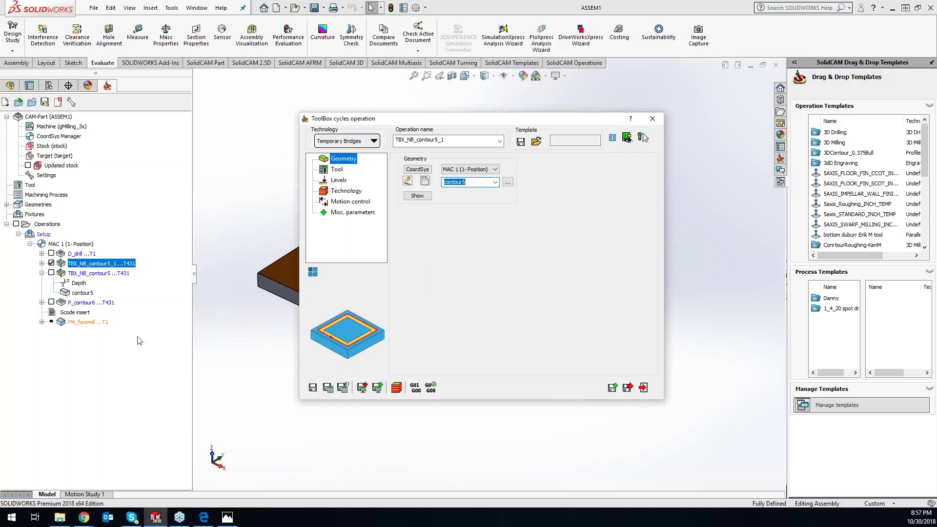
left_click(652, 118)
Open the contour5 geometry under TBX_NB_contour5_1 for editing, allowing changes to all operations using it, and accept its chain as is
left_click(42, 263)
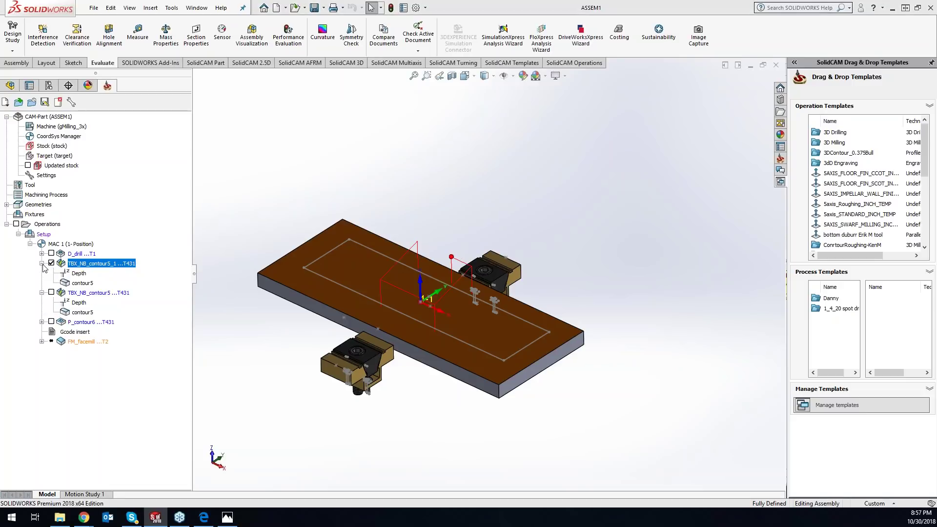
right_click(78, 283)
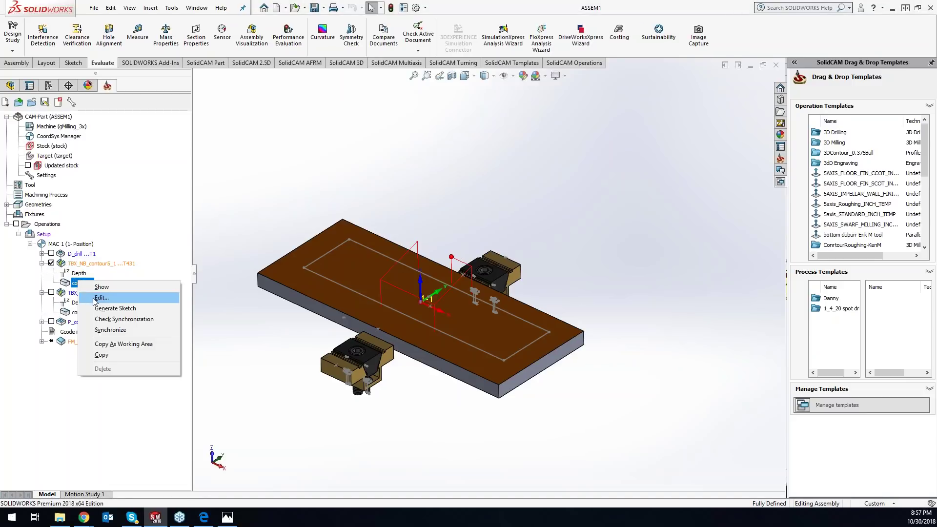
left_click(95, 299)
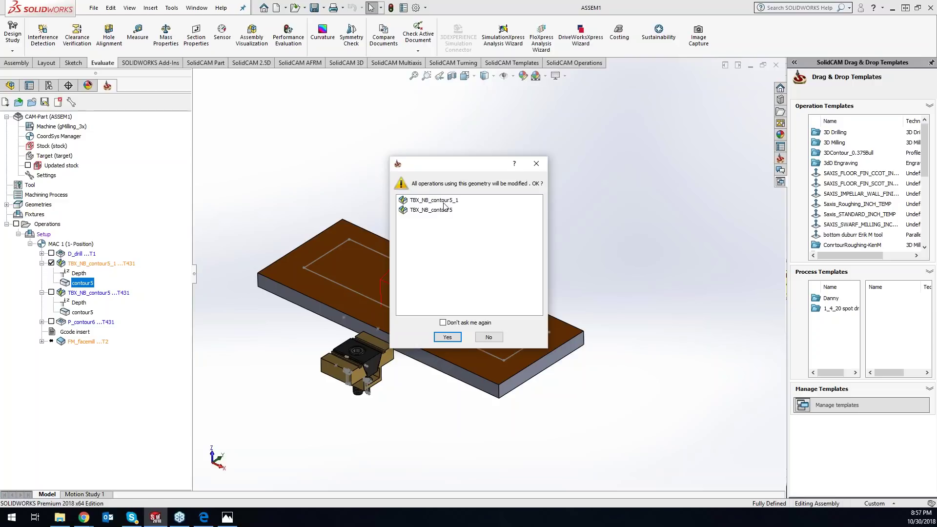
left_click(447, 337)
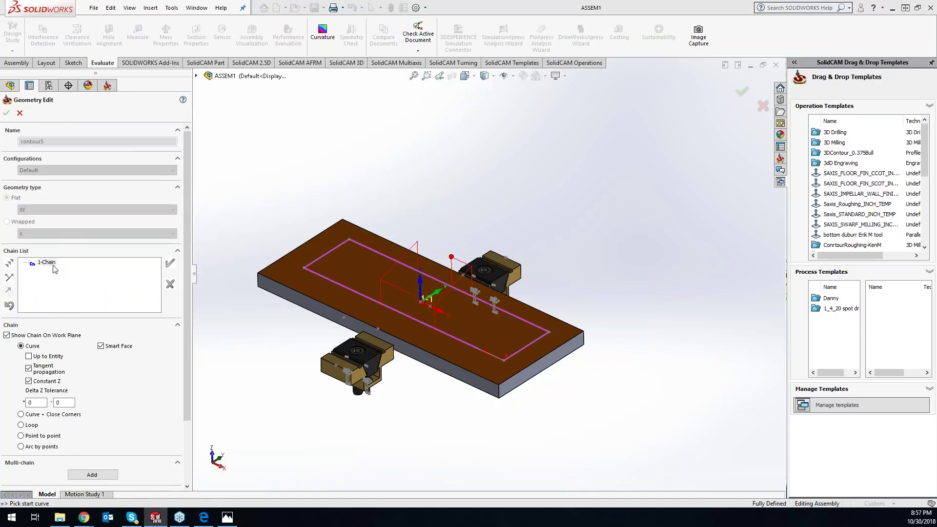
left_click(7, 113)
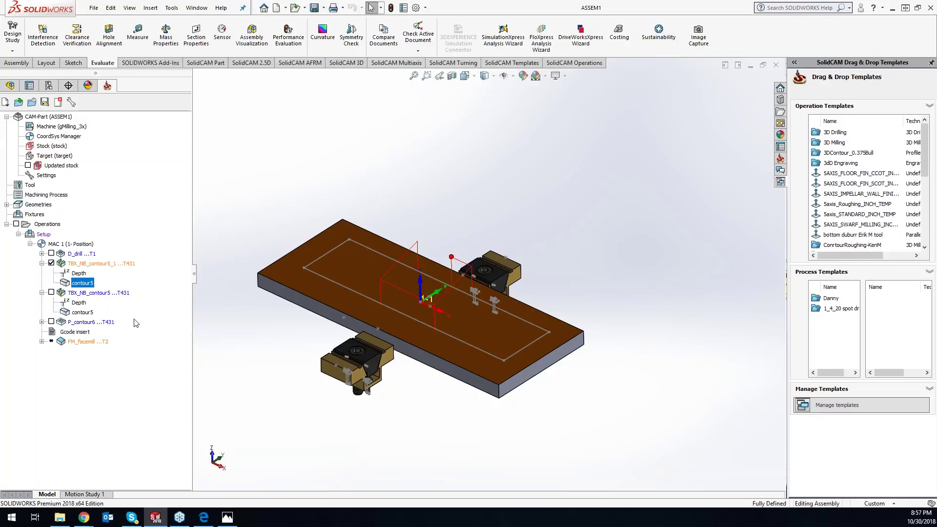
Show the contour5 geometry of TBX_NB_contour5_1 on the model, then close the display
right_click(83, 285)
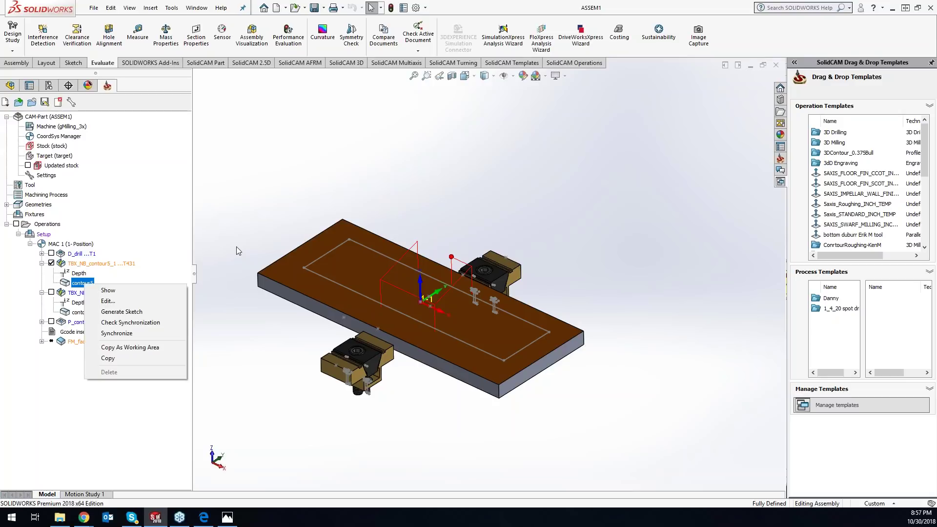
left_click(108, 290)
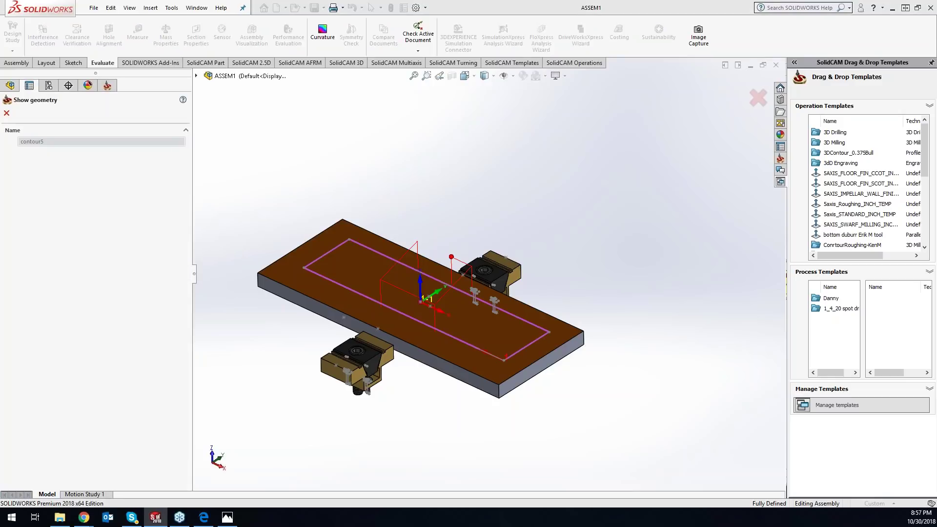
left_click(6, 113)
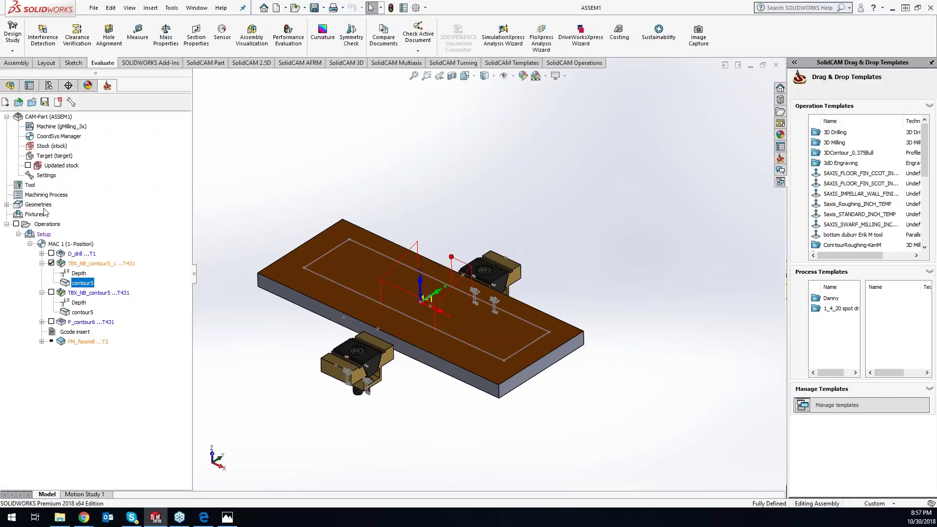
Hide Sketch5, the rectangular sketch on the plate's upper face, and return to the CAM-Part's operations
left_click(10, 87)
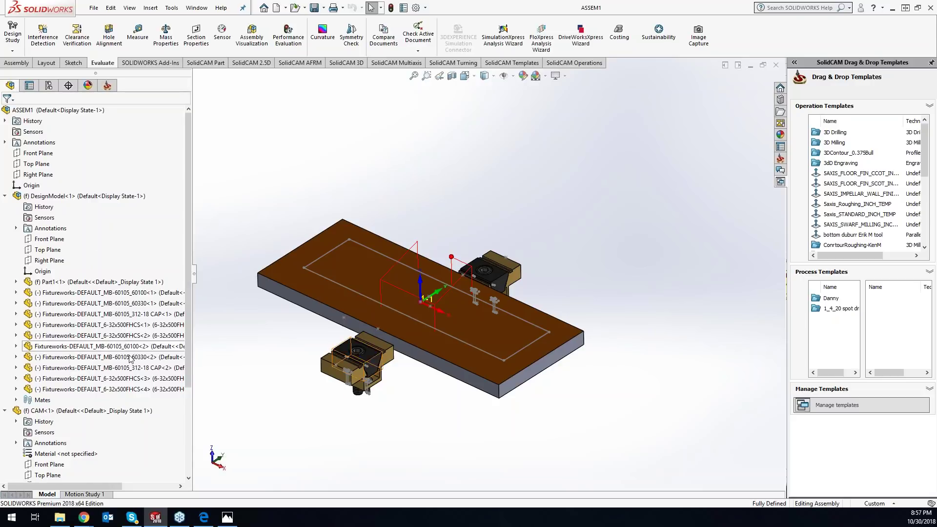
left_click(325, 277)
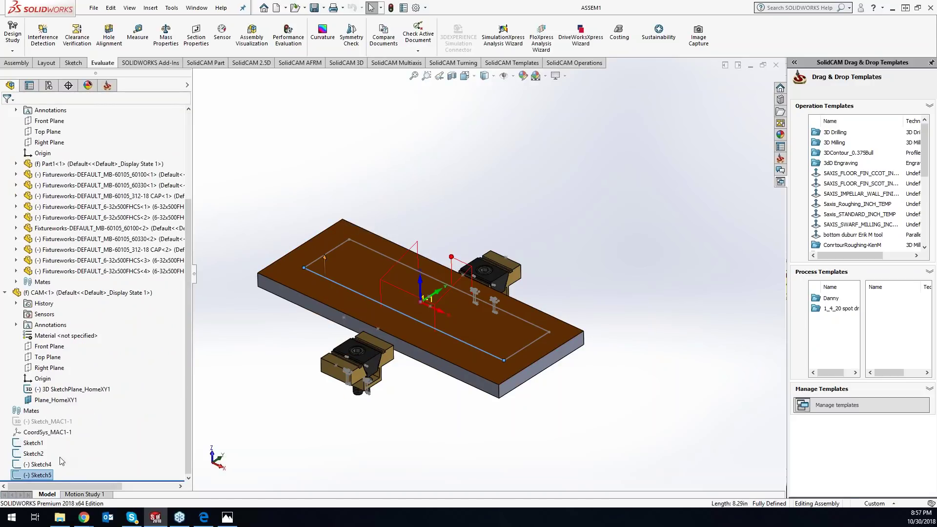
right_click(49, 476)
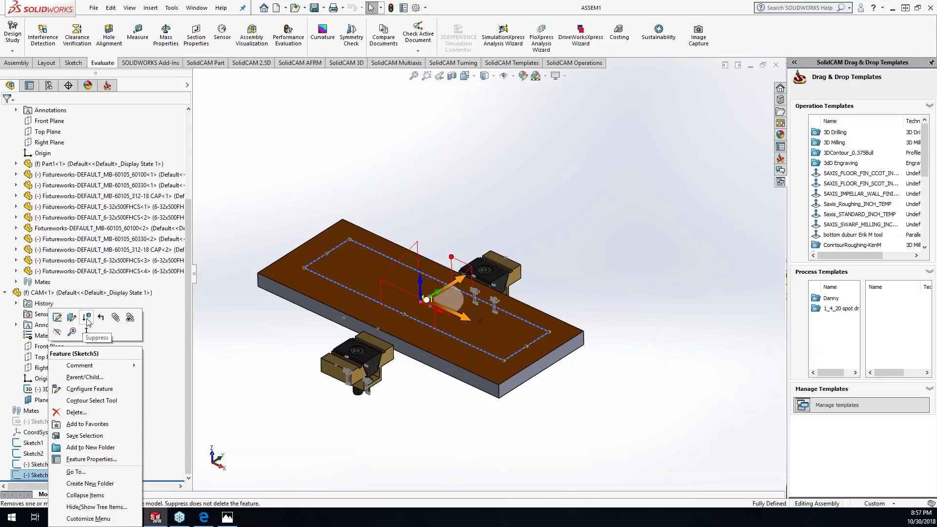
left_click(72, 329)
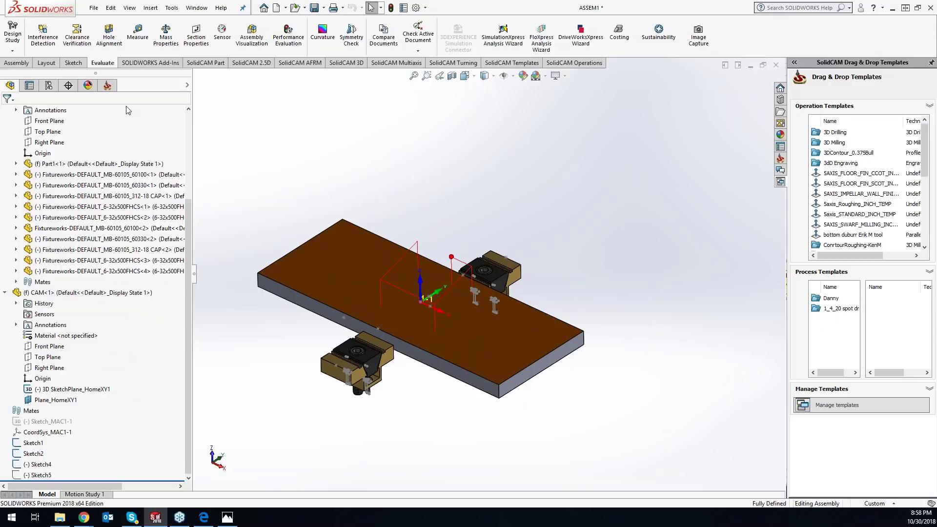
left_click(107, 86)
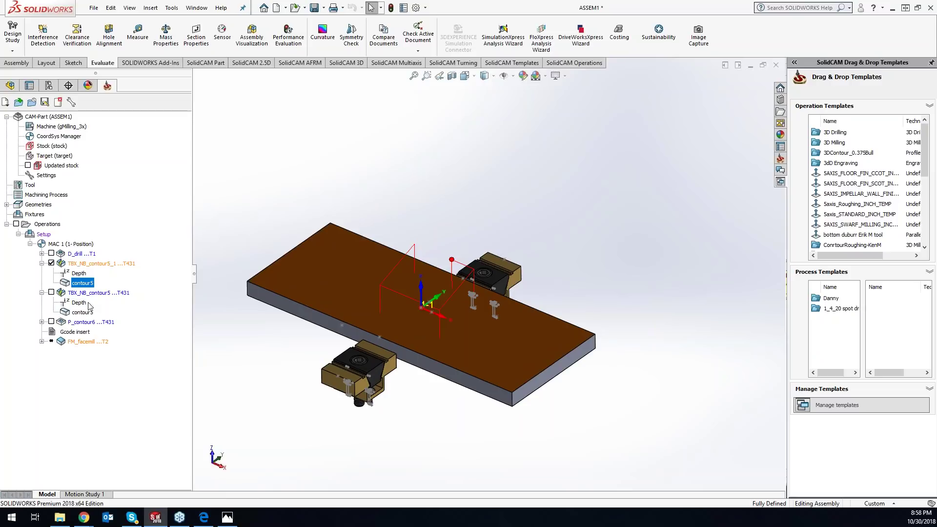
Generate a sketch from the contour5 geometry of TBX_NB_contour5_1 and locate it under the CAM component in the assembly's feature tree
left_click(51, 263)
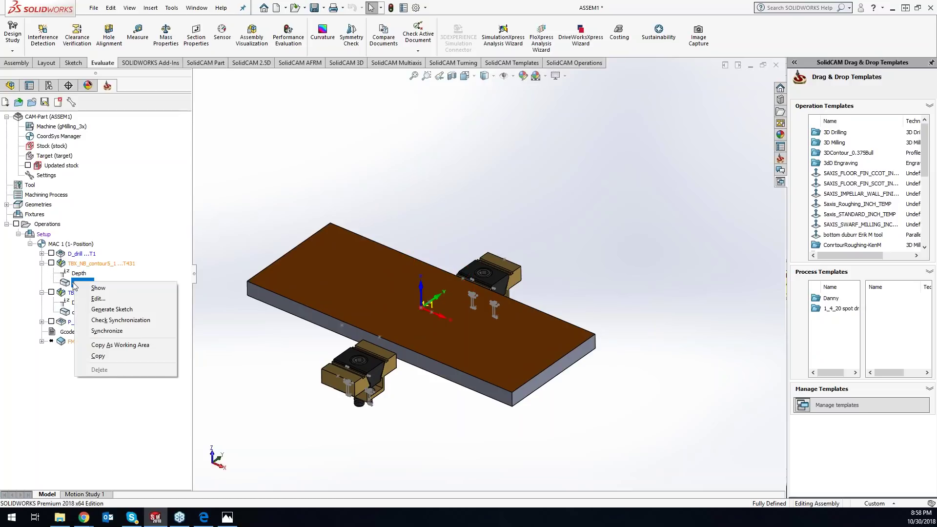
left_click(112, 309)
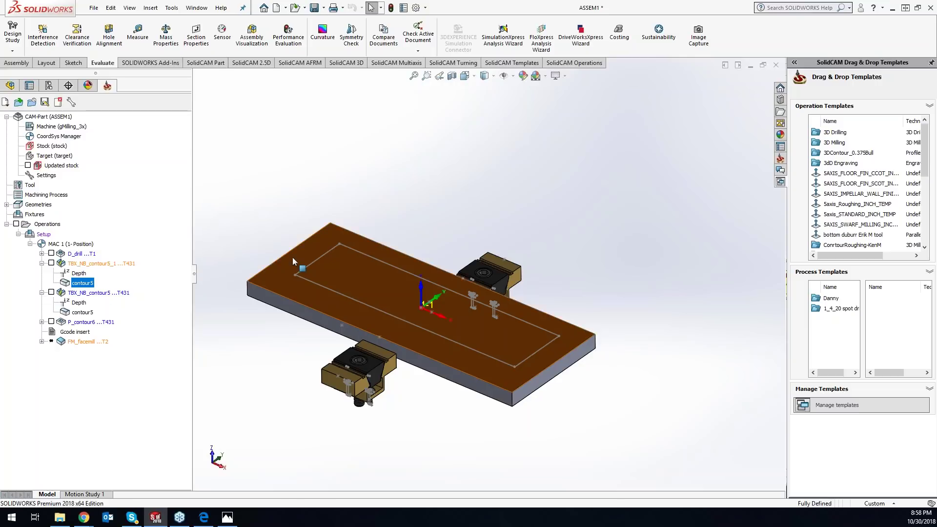
left_click(10, 85)
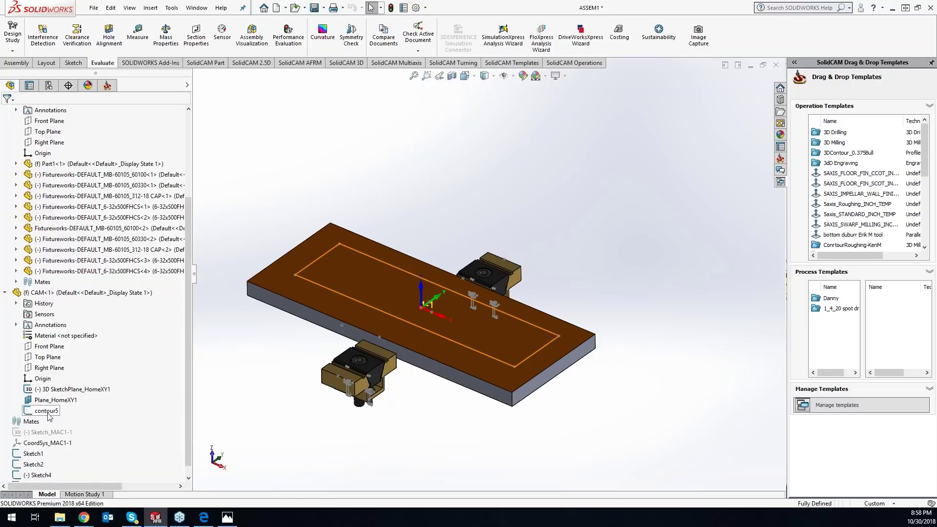
left_click(47, 411)
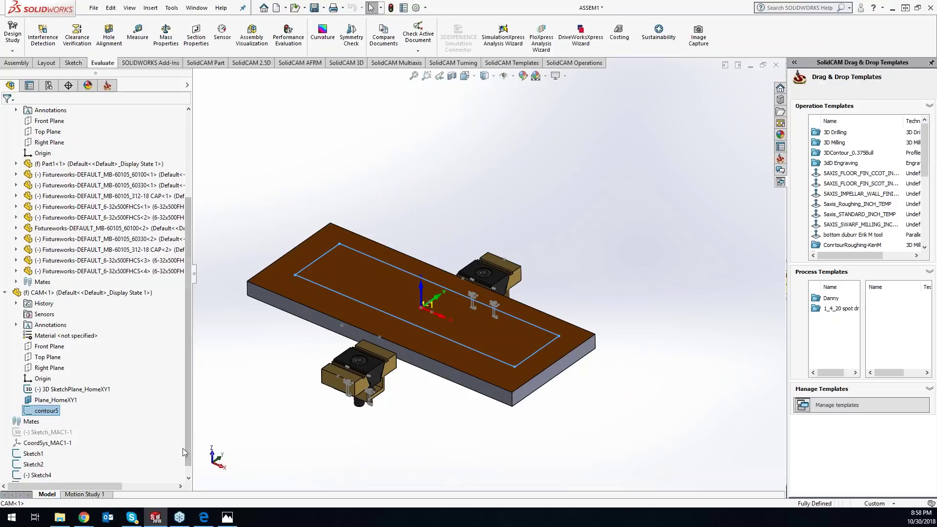
left_click(282, 341)
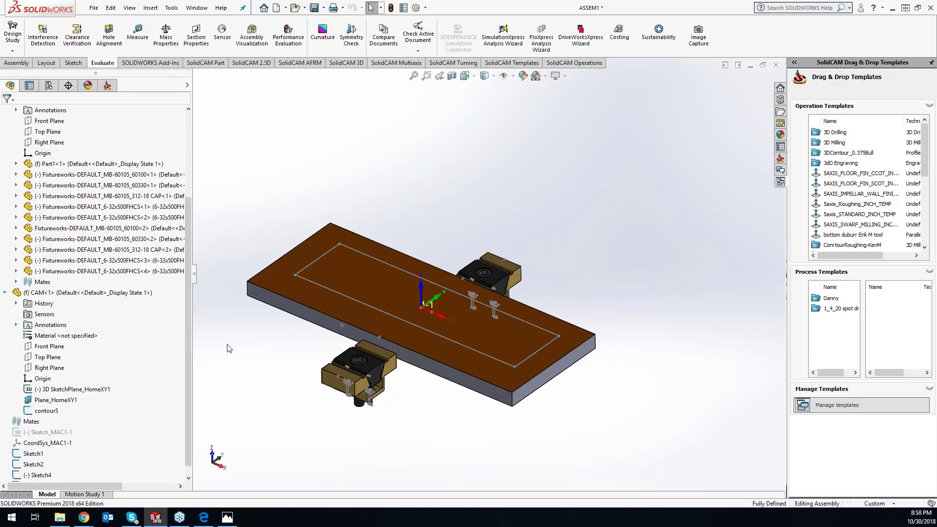
scroll(421, 307, "down", 6)
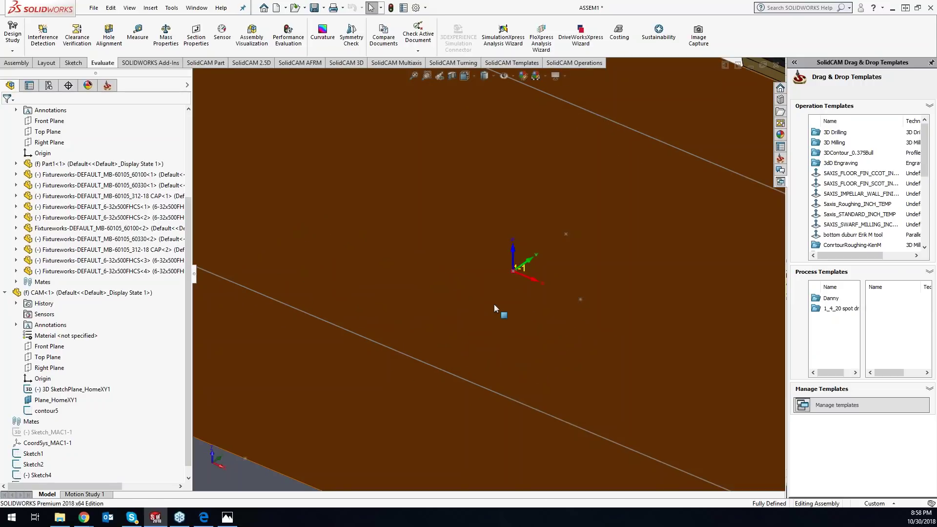
scroll(484, 296, "up", 5)
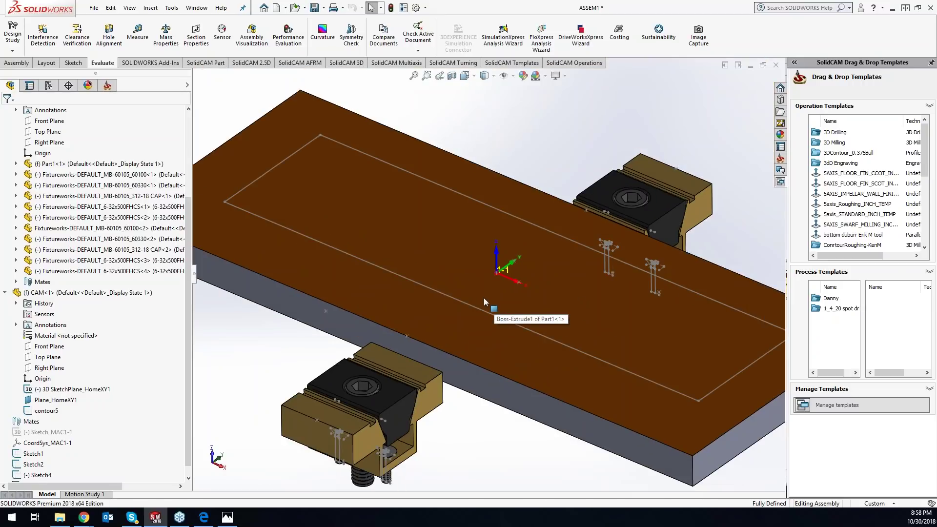
Make the coordinate system's hidden Sketch_MAC1-1 visible in the assembly
left_click(108, 86)
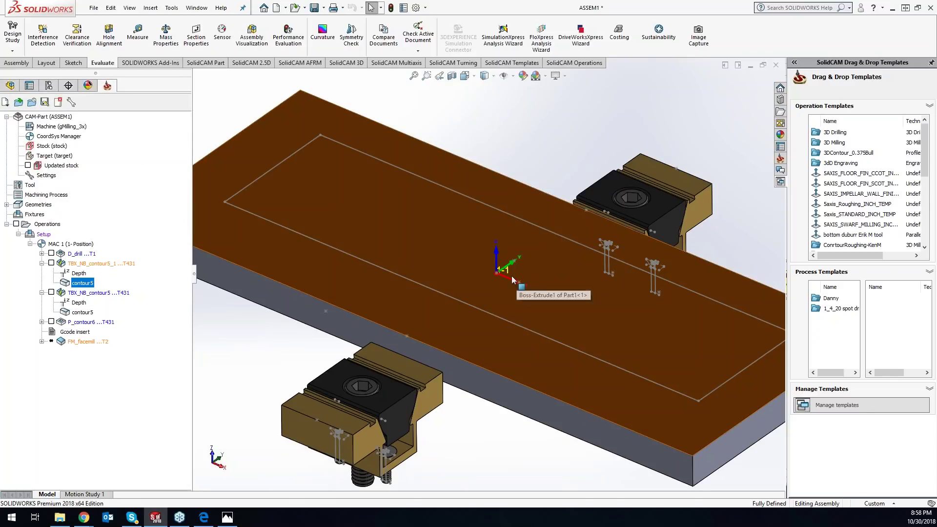
left_click(490, 288)
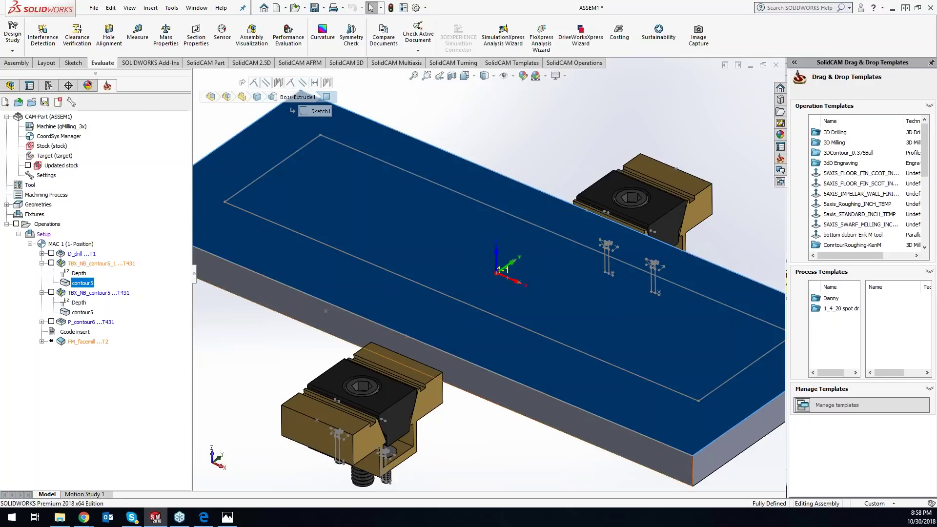
left_click(10, 86)
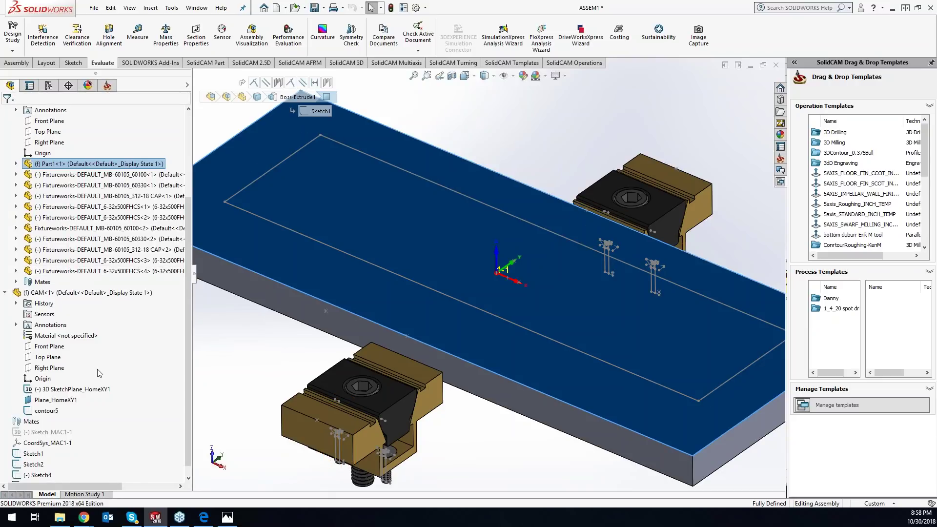
right_click(50, 431)
left_click(55, 333)
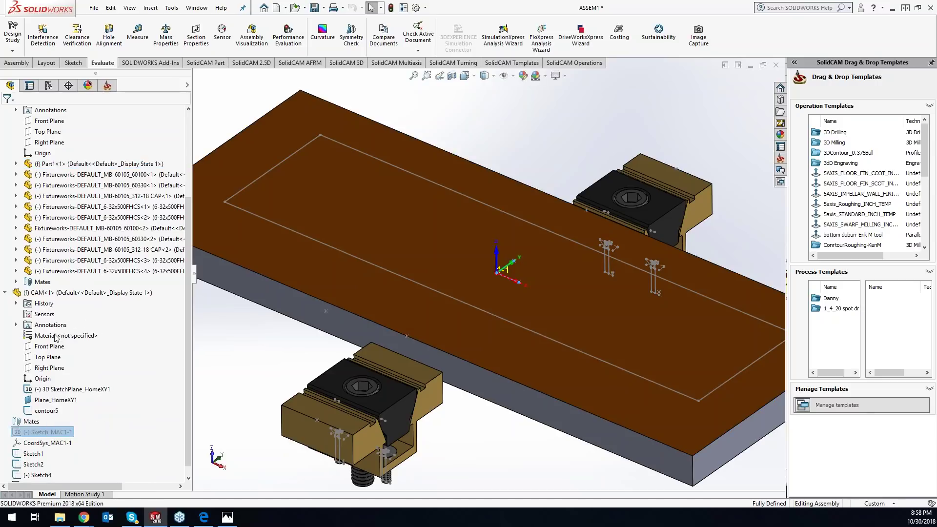
right_click(36, 435)
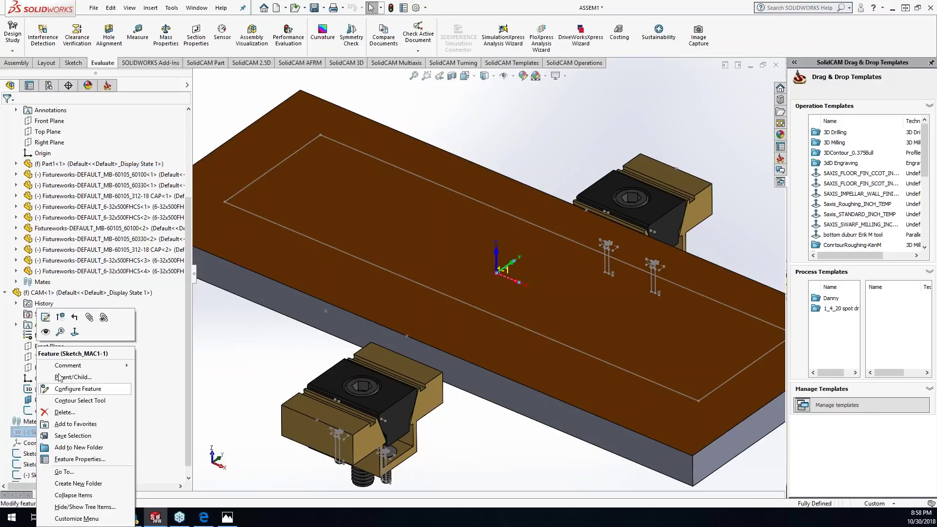
left_click(61, 318)
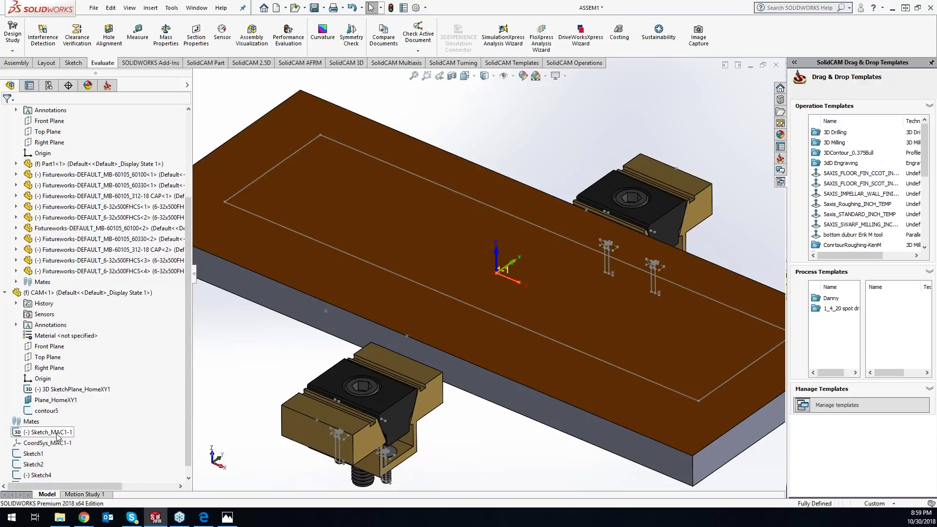
Measure the distance between the Sketch_MAC1-1 line along the X axis and the plate's long front upper edge
left_click(508, 278)
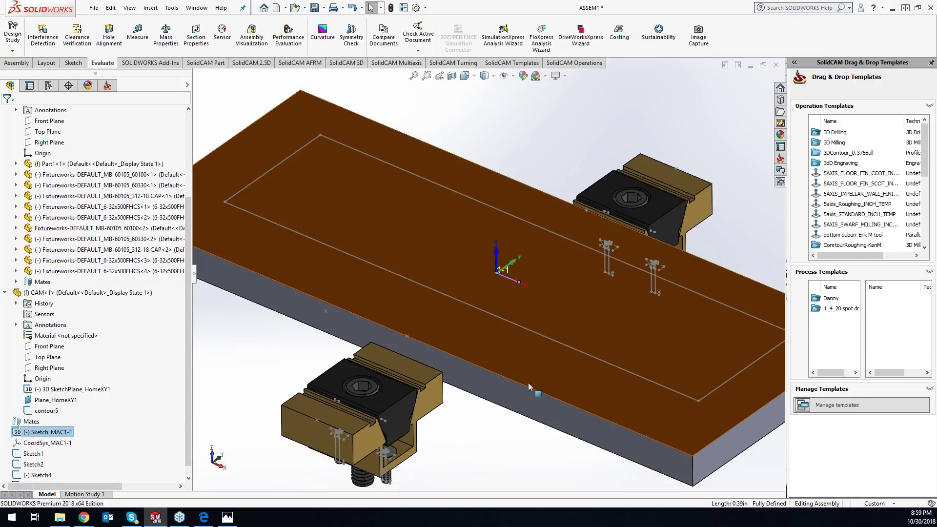
left_click(435, 349, "ctrl")
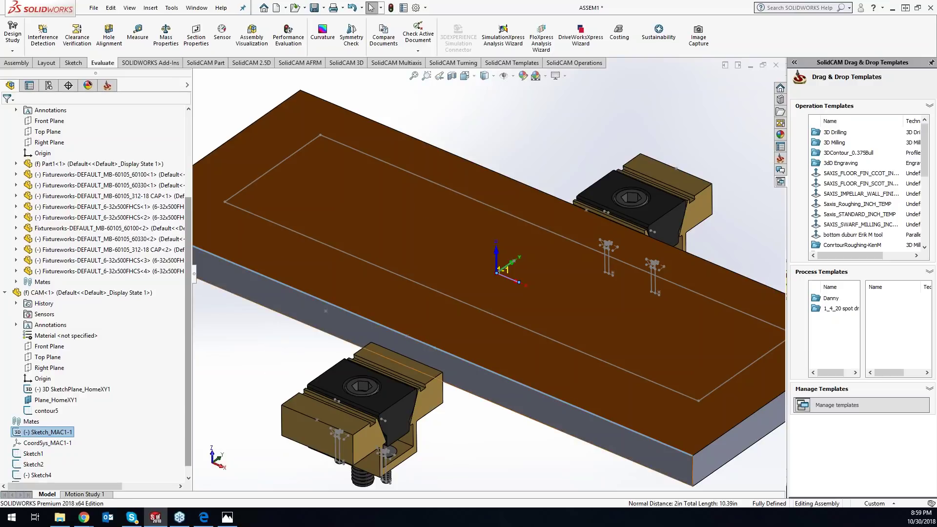
left_click(531, 124)
scroll(545, 187, "up", 3)
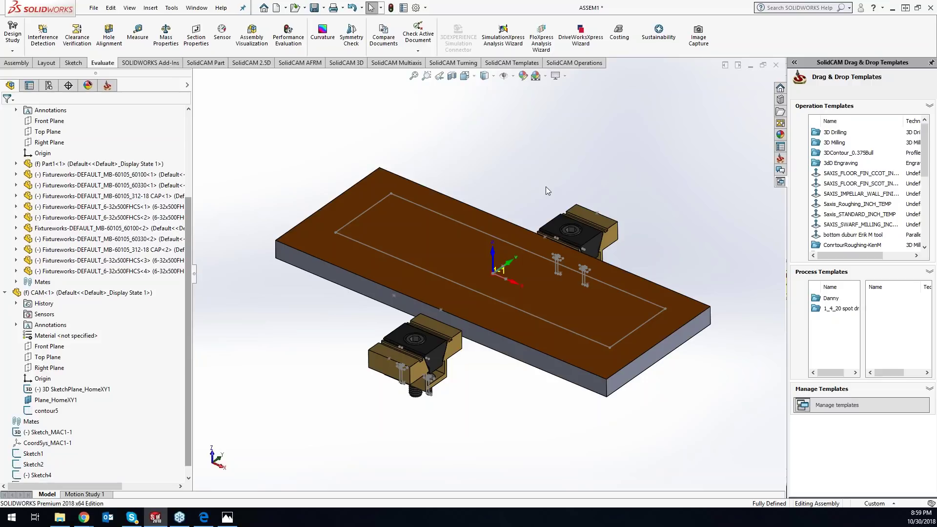
Return to the CAM-Part's operations and calculate the FM_facemill operation
left_click(111, 86)
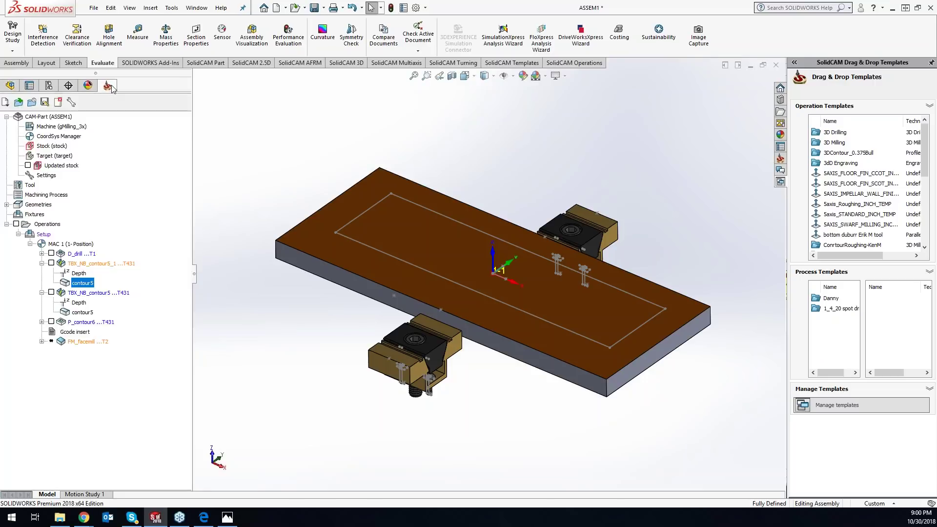
right_click(88, 341)
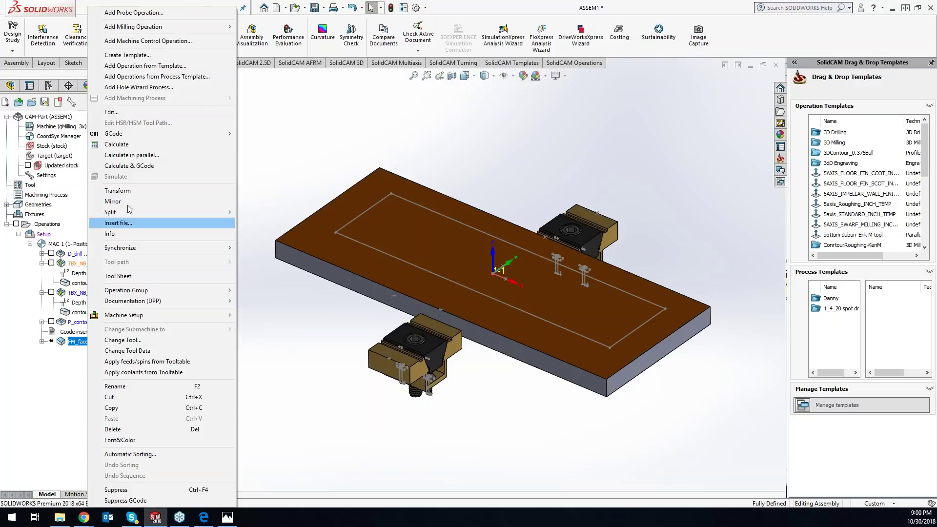
left_click(135, 145)
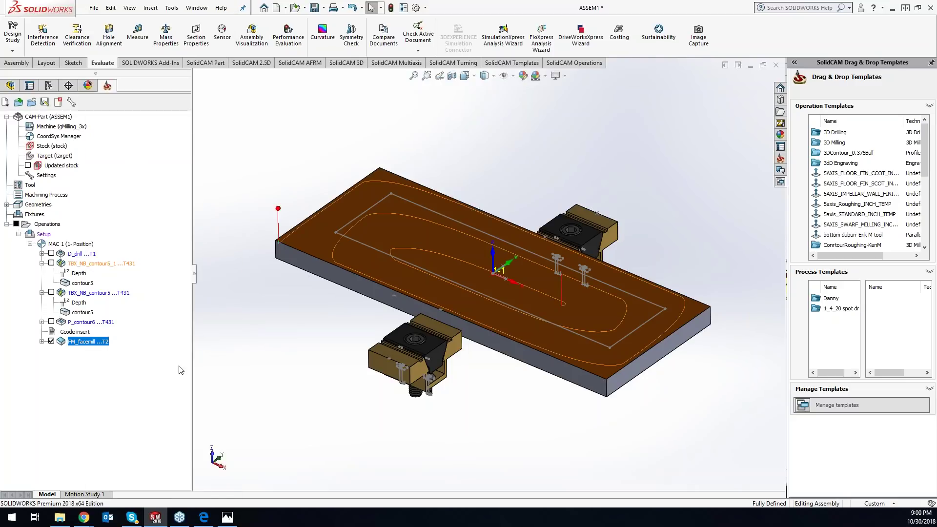
Examine the geometries under FM_facemill and D_drill, and hide the face milling tool path
left_click(42, 341)
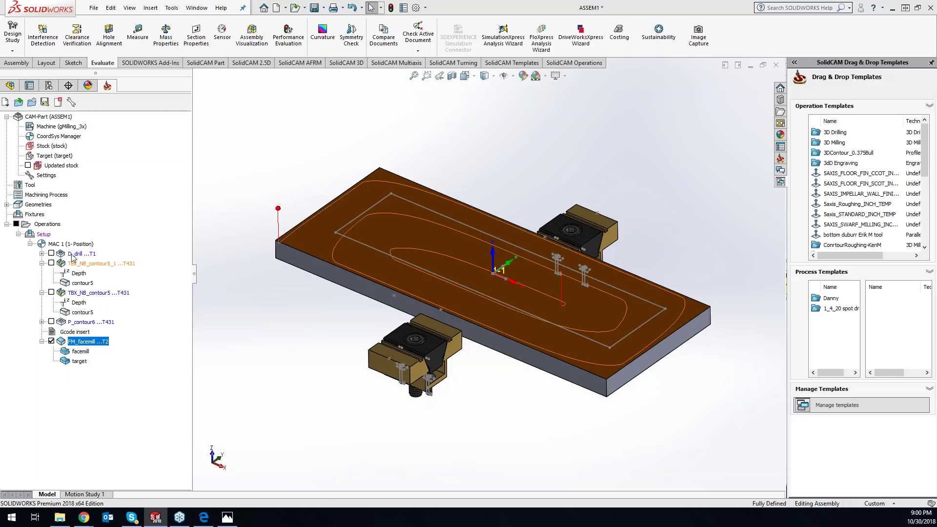
left_click(42, 254)
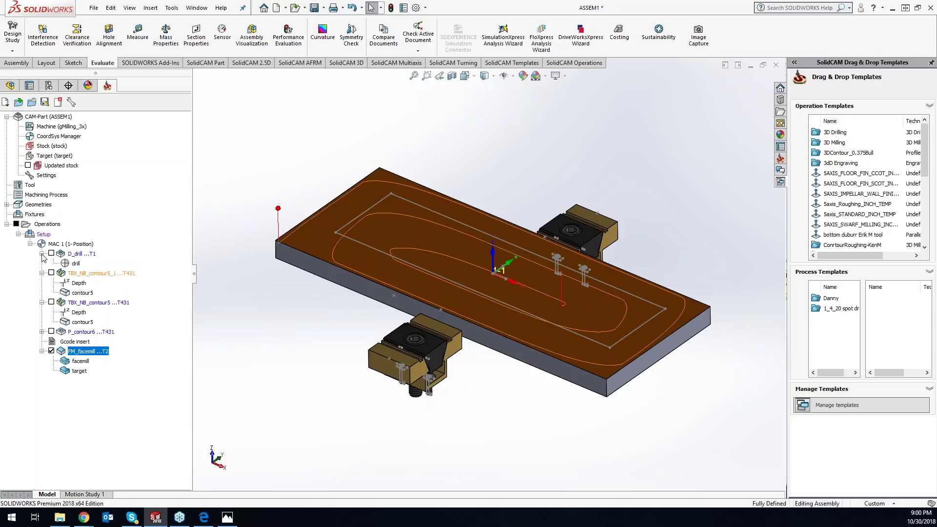
left_click(42, 253)
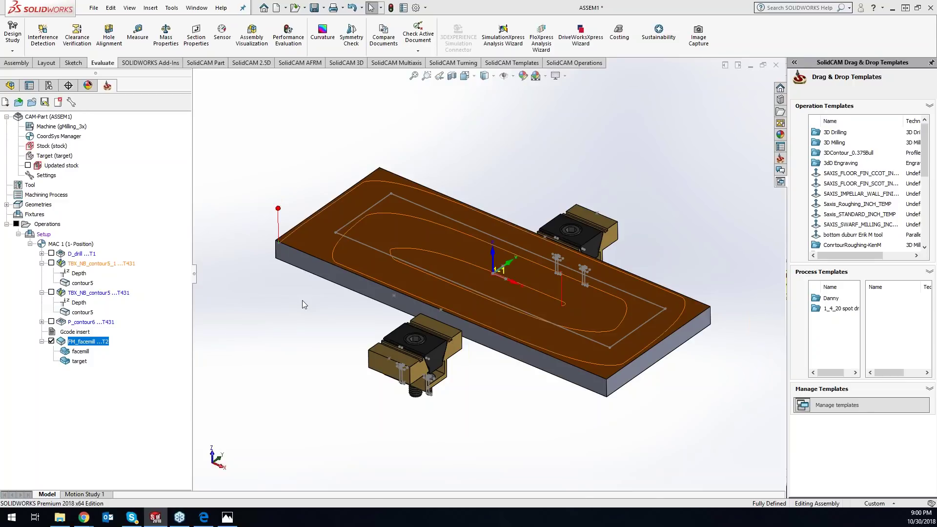
left_click(51, 341)
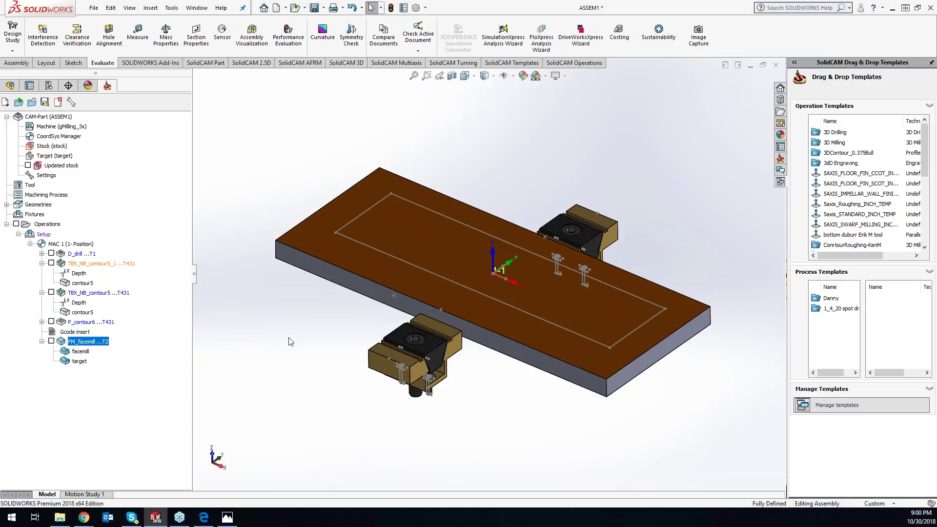
Edit the contour5 sketch, adding a short line outward from the rectangle's left corner, and return to the assembly
right_click(354, 218)
left_click(362, 190)
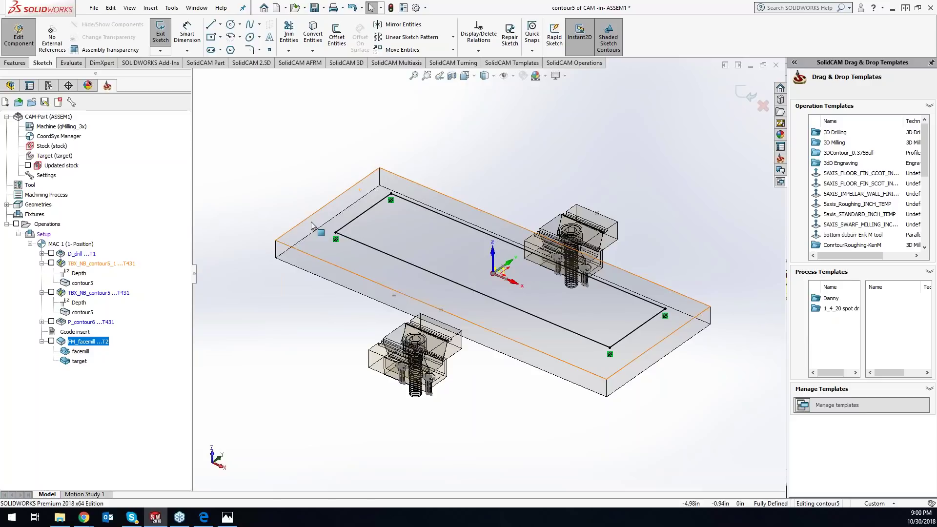
left_click(211, 25)
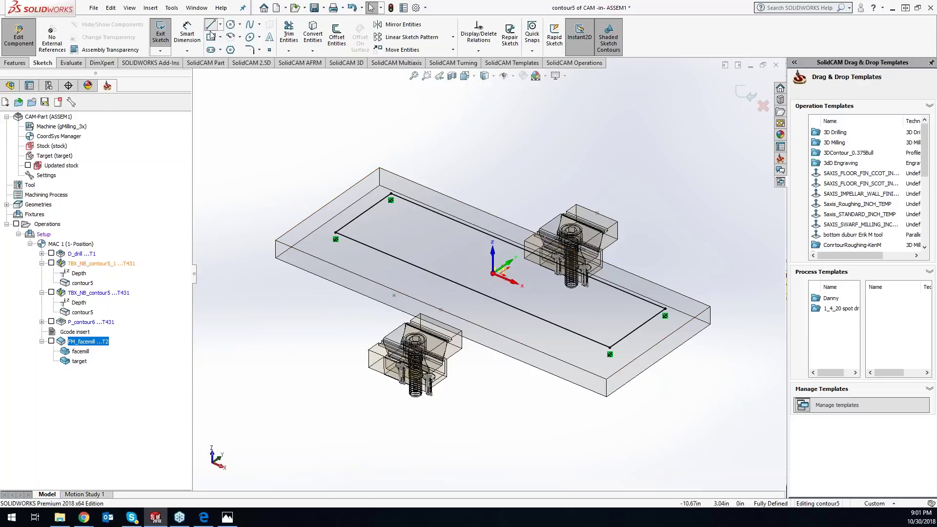
left_click(335, 233)
left_click(313, 231)
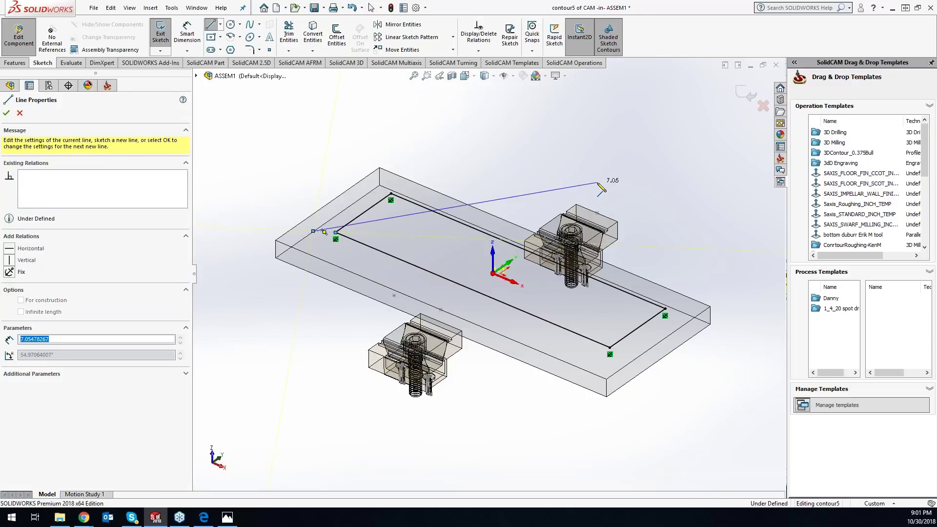
key("Escape")
key("Escape")
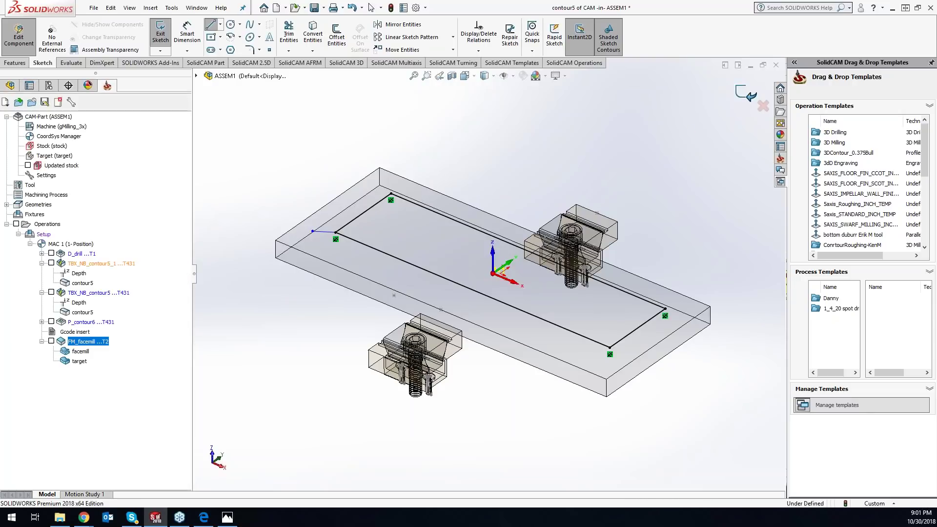
left_click(748, 94)
left_click(748, 94)
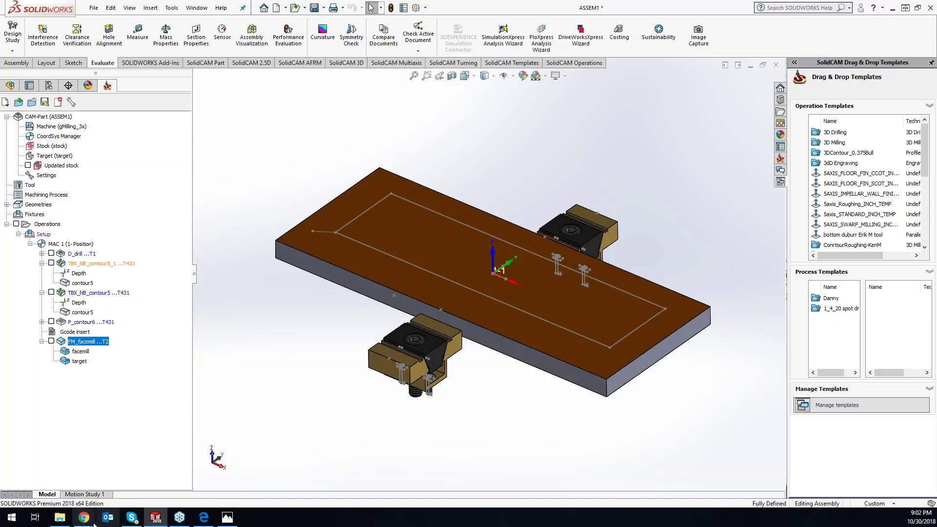
Switch to Chrome and open the bookmarked SolidCAM website in a new tab
mouse_move(85, 521)
left_click(103, 490)
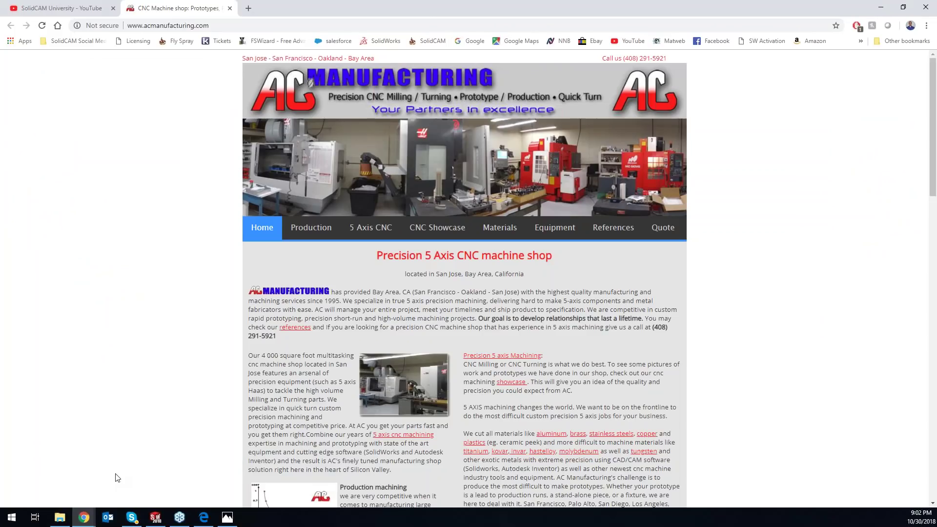
left_click(102, 7)
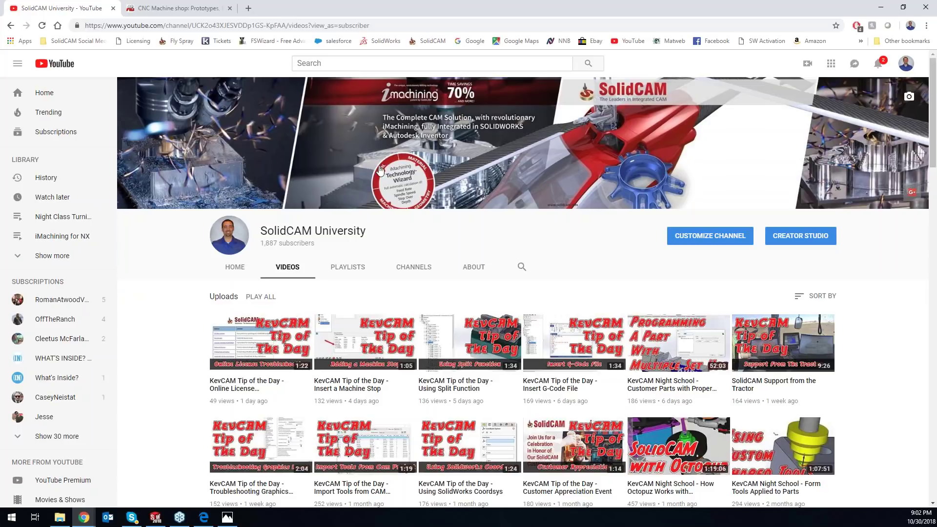
left_click(248, 8)
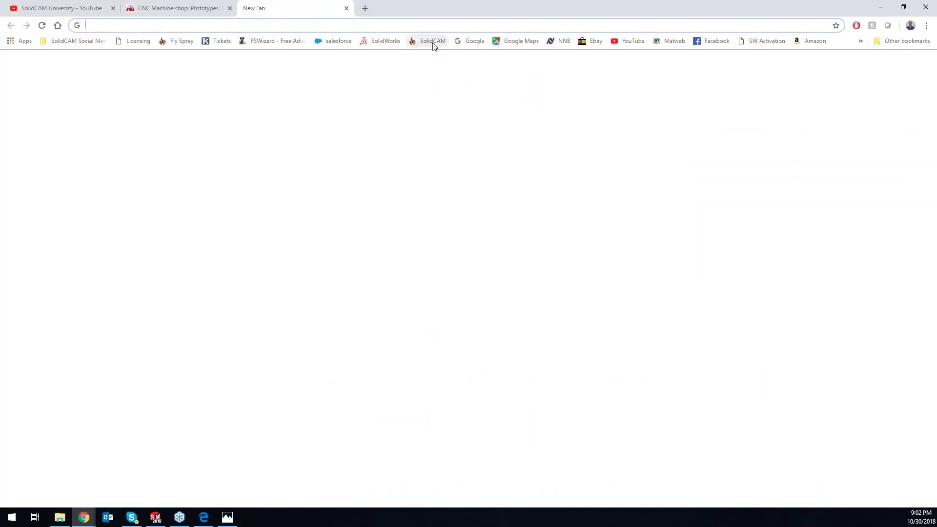
left_click(427, 41)
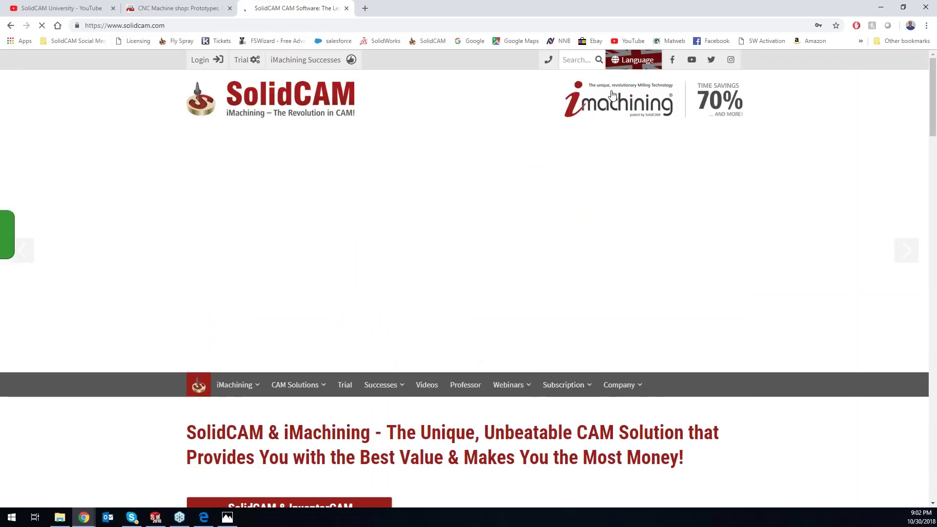
Switch the SolidCAM website to US English and examine the upcoming class schedule on the KevCAM Night School page
left_click(629, 65)
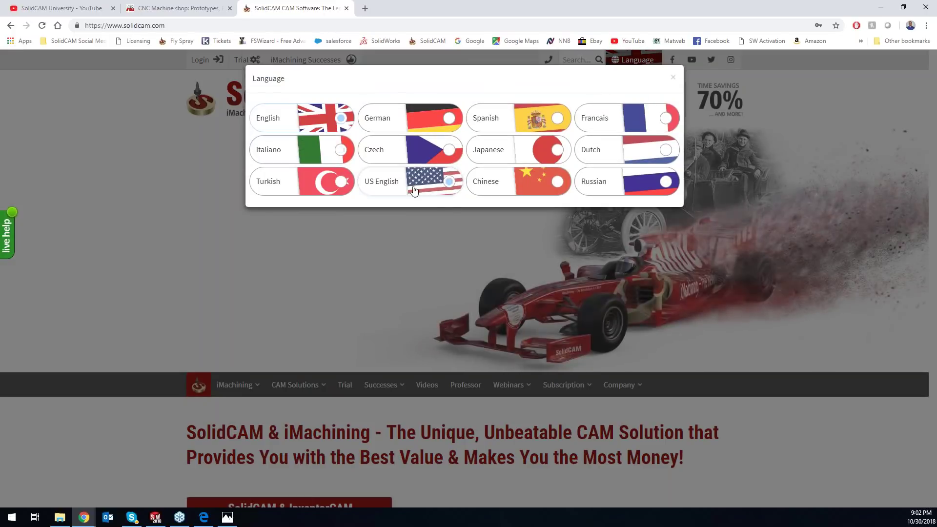
left_click(441, 192)
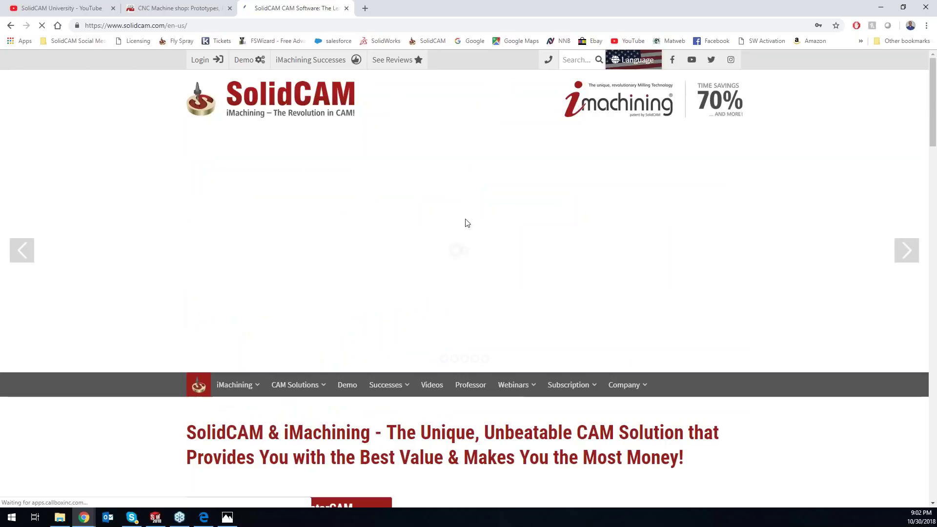
mouse_move(521, 389)
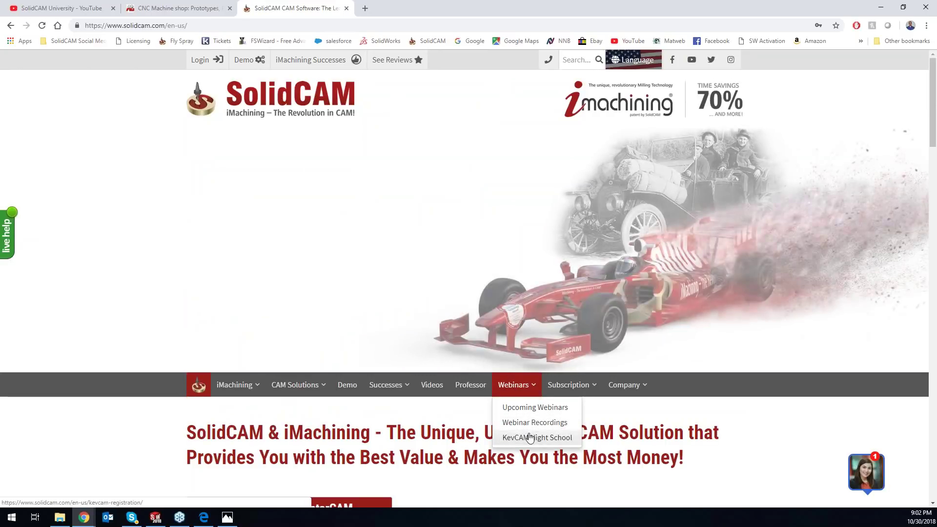
left_click(529, 437)
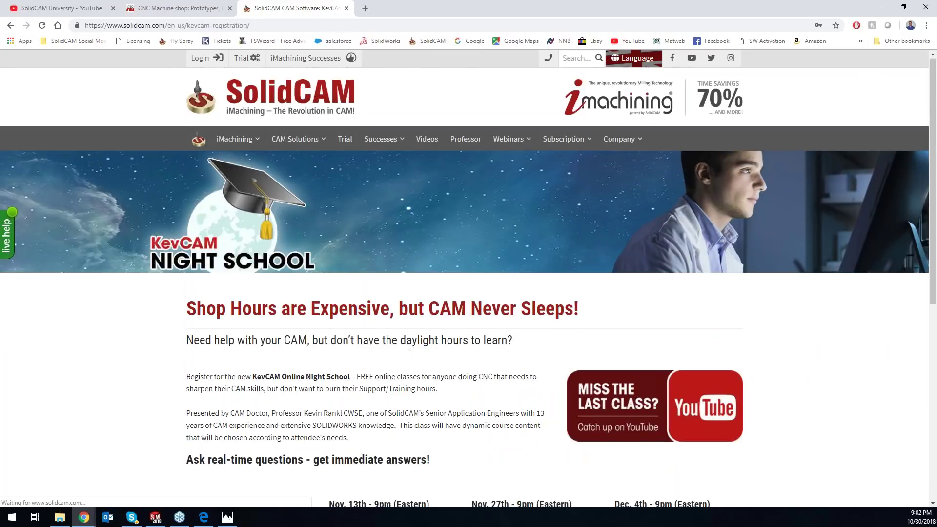
scroll(395, 341, "down", 6)
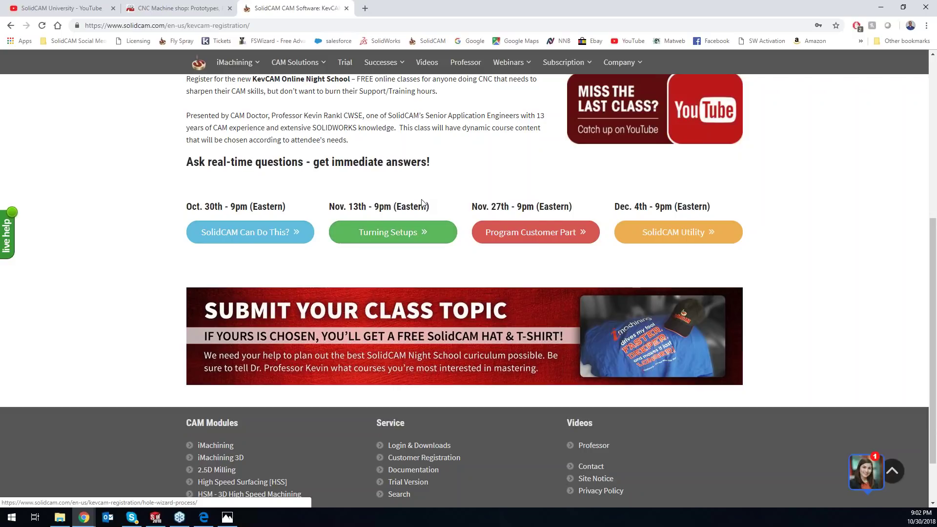
scroll(777, 275, "up", 5)
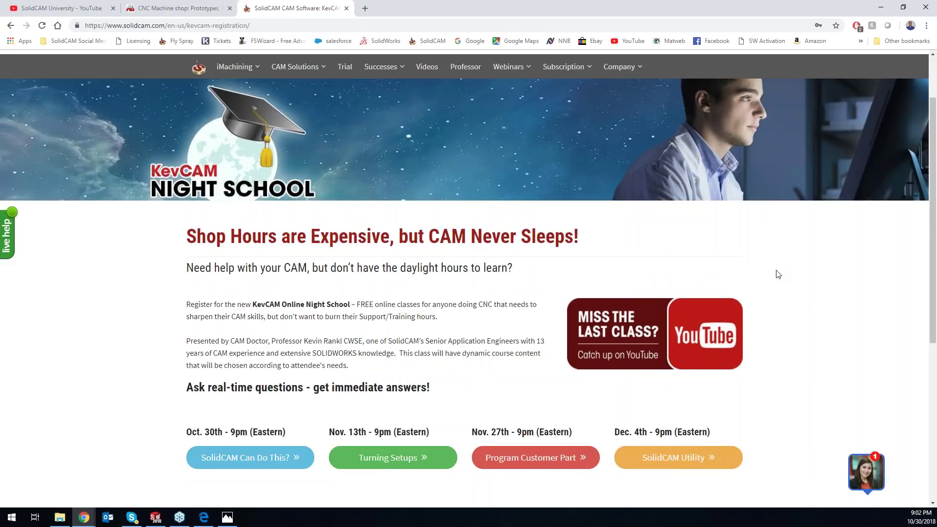
Open the website's Login & Downloads page and log in with the saved account credentials
mouse_move(566, 78)
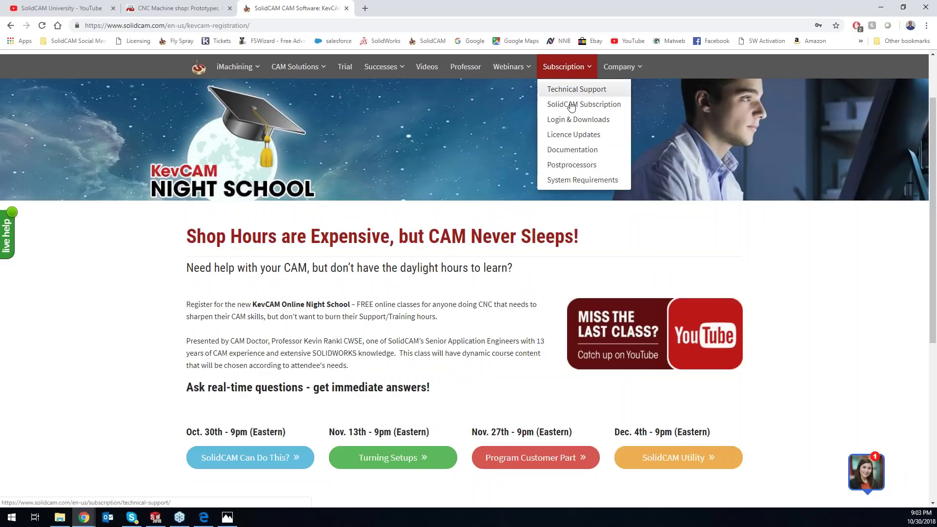
left_click(573, 119)
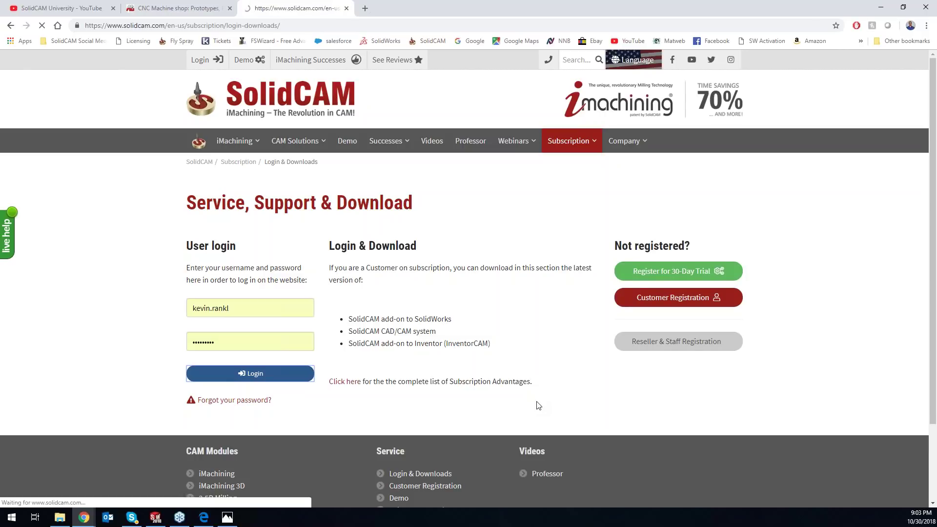
Open the SolidCAM Add-On downloads and go to the SolidCAM Utilities Download page
scroll(537, 403, "down", 5)
scroll(623, 381, "up", 1)
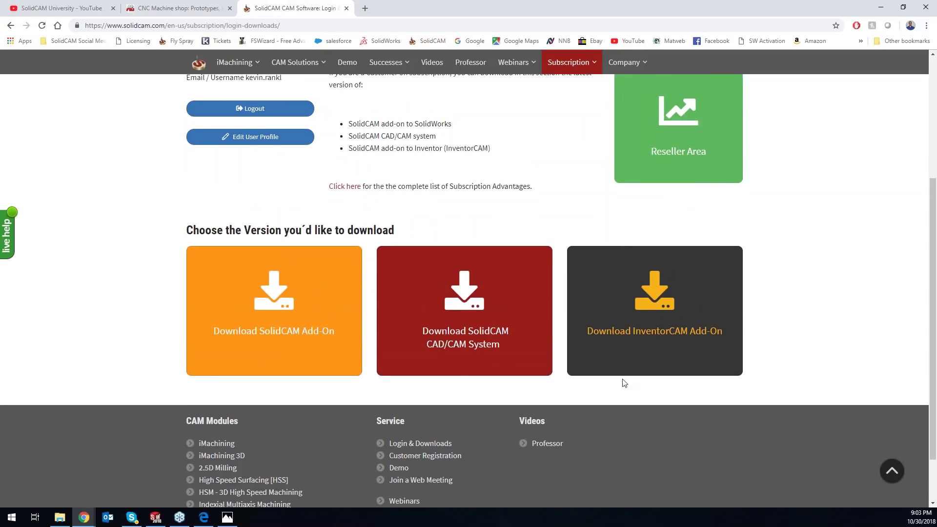
scroll(621, 342, "up", 2)
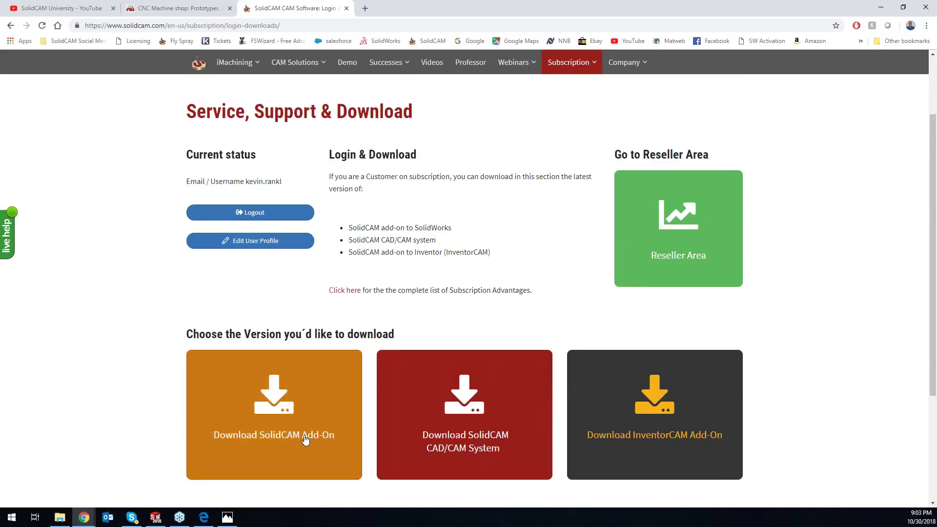
left_click(305, 437)
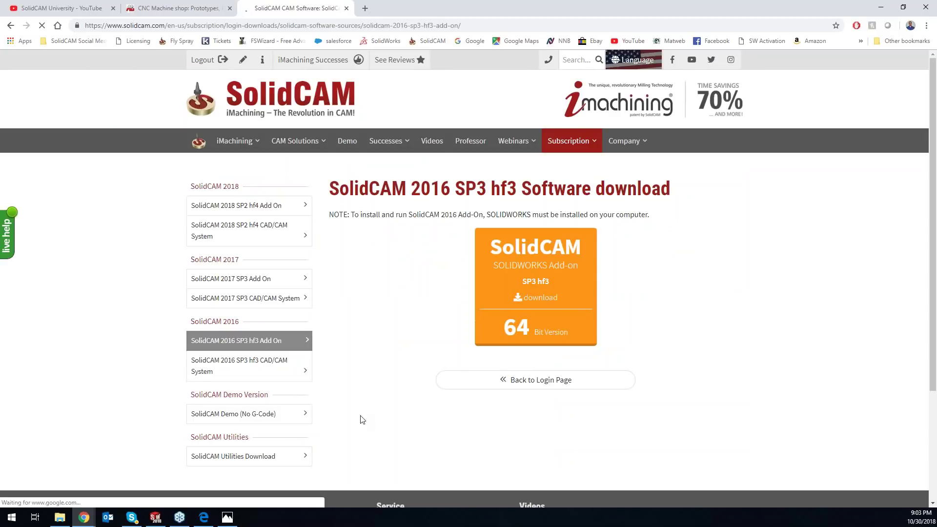
left_click(217, 457)
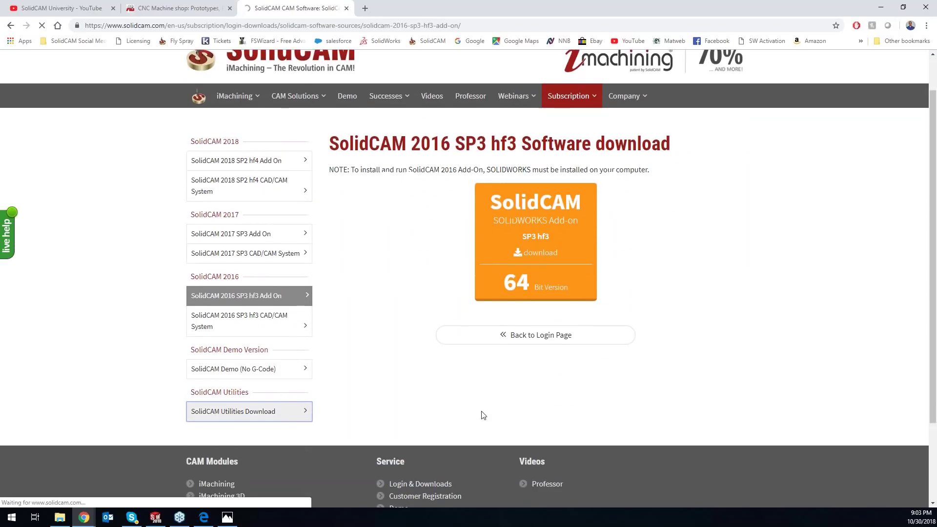